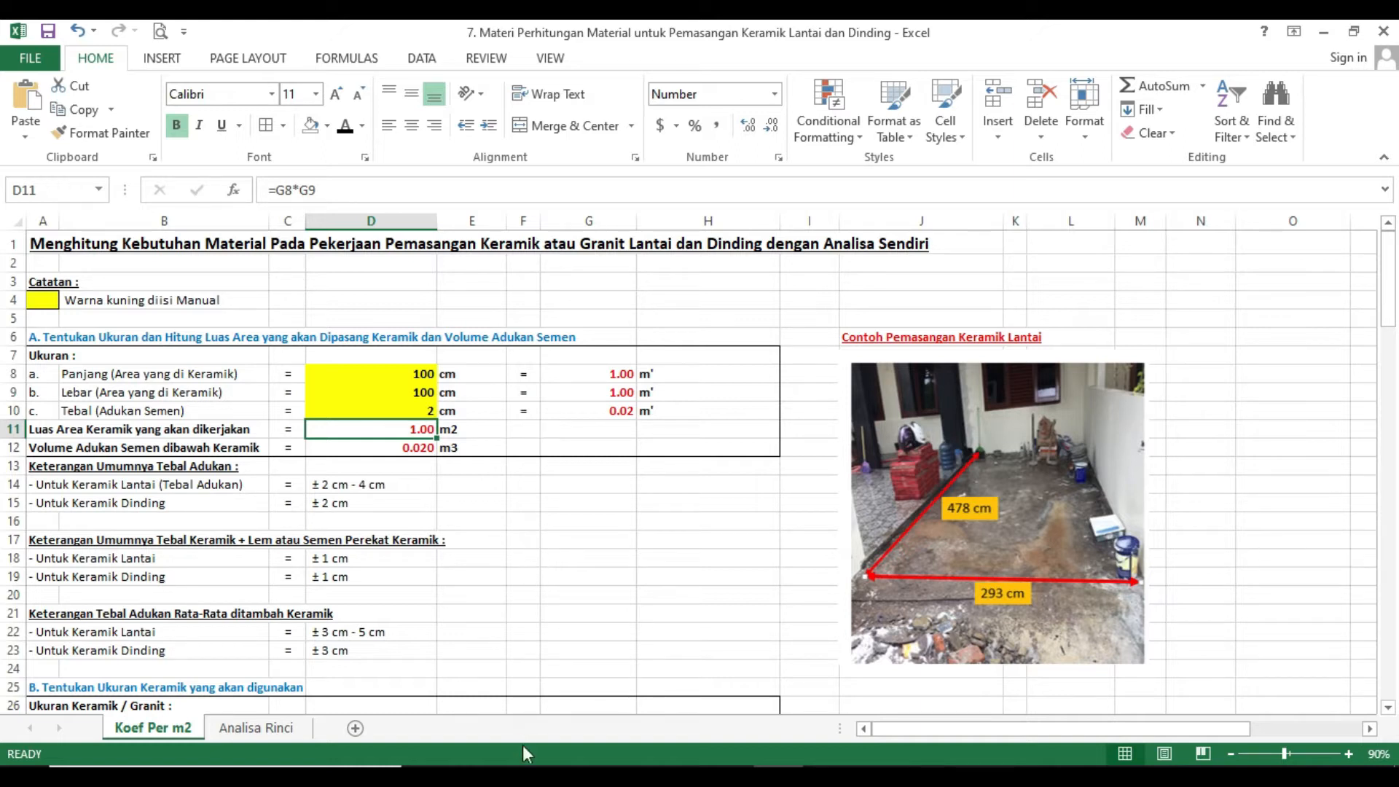
# - Switch to Lamp-PermenPUPR28-2016.pdf and compare table A.4.4.3.1 for 40 cm x 40 cm floor tiles with the Koef Per m2 sheet
pyautogui.click(526, 776)
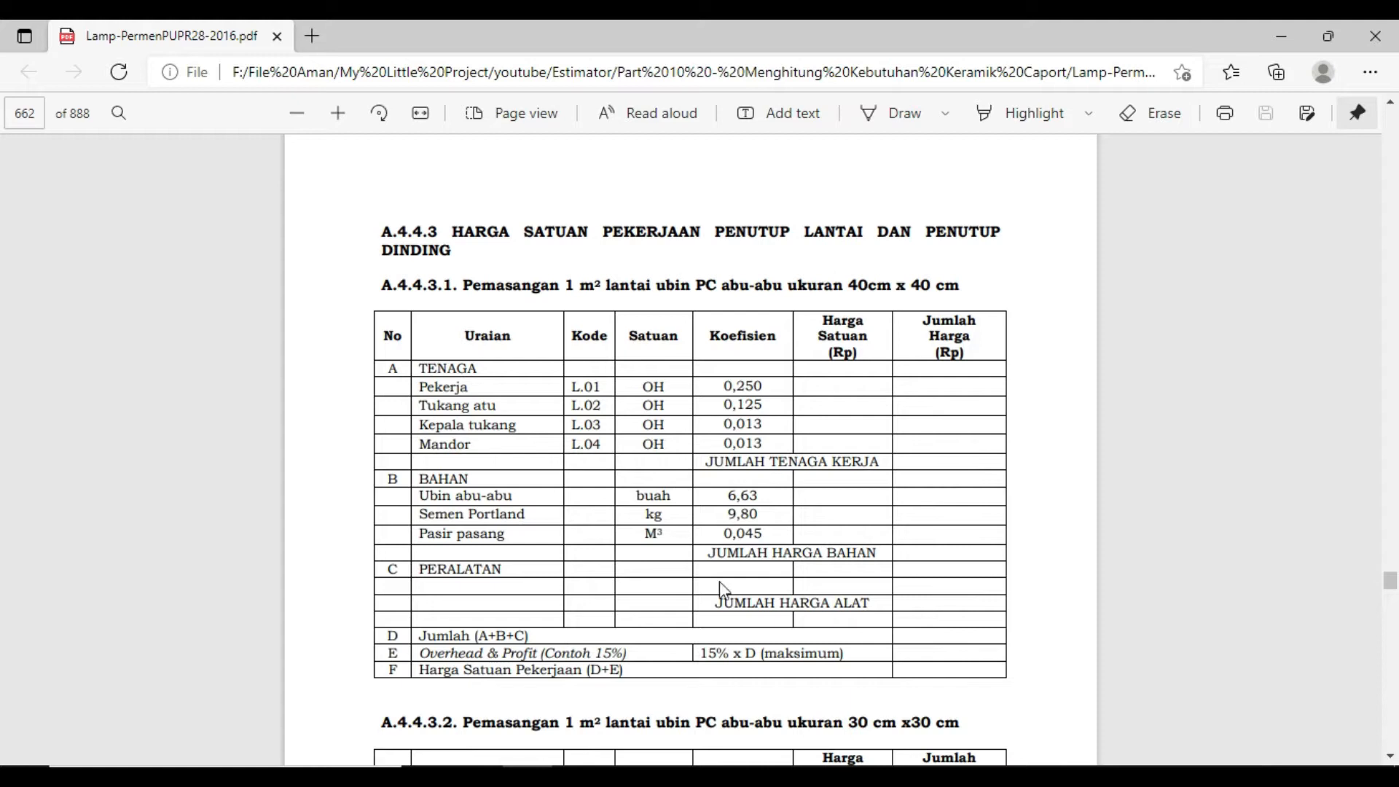
pyautogui.hotkey('alt', 'Tab')
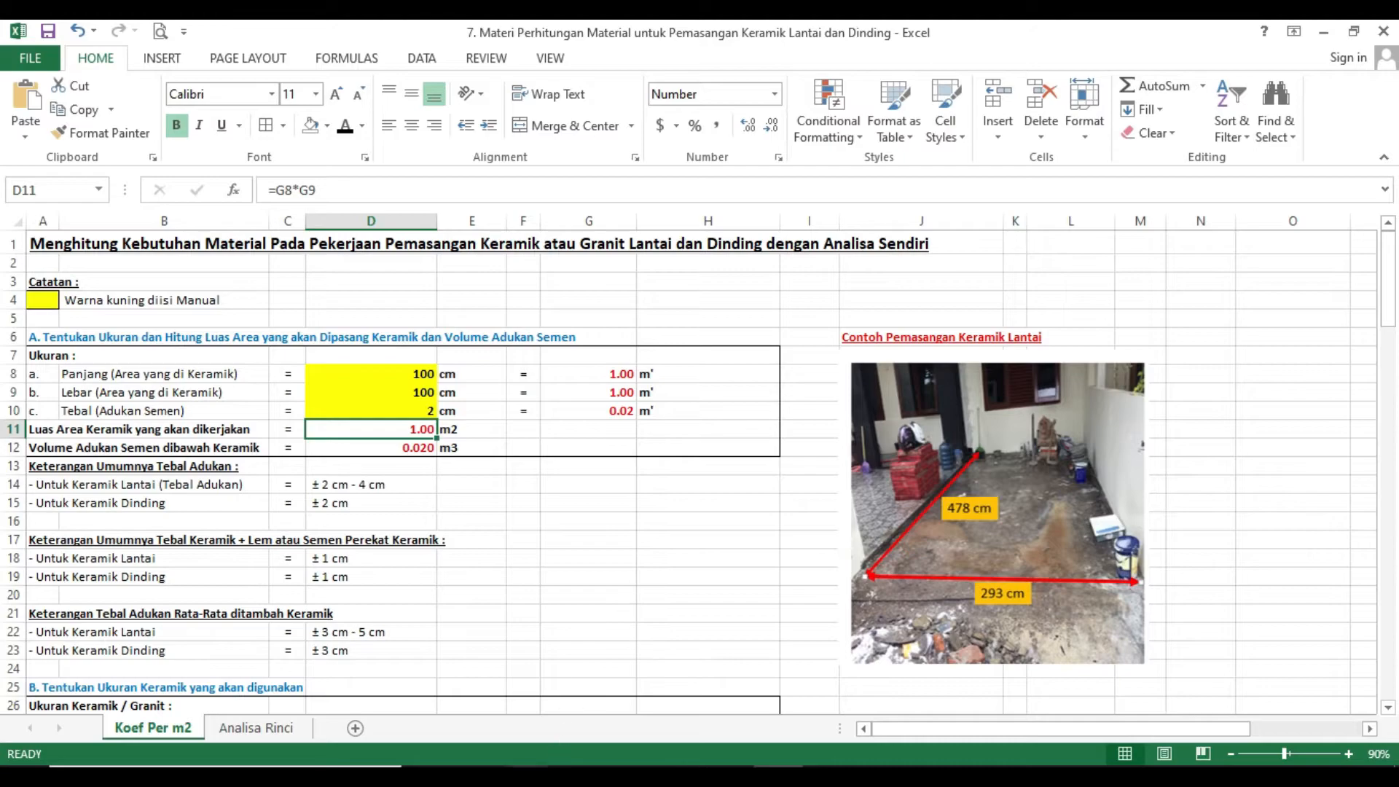
pyautogui.hotkey('alt', 'Tab')
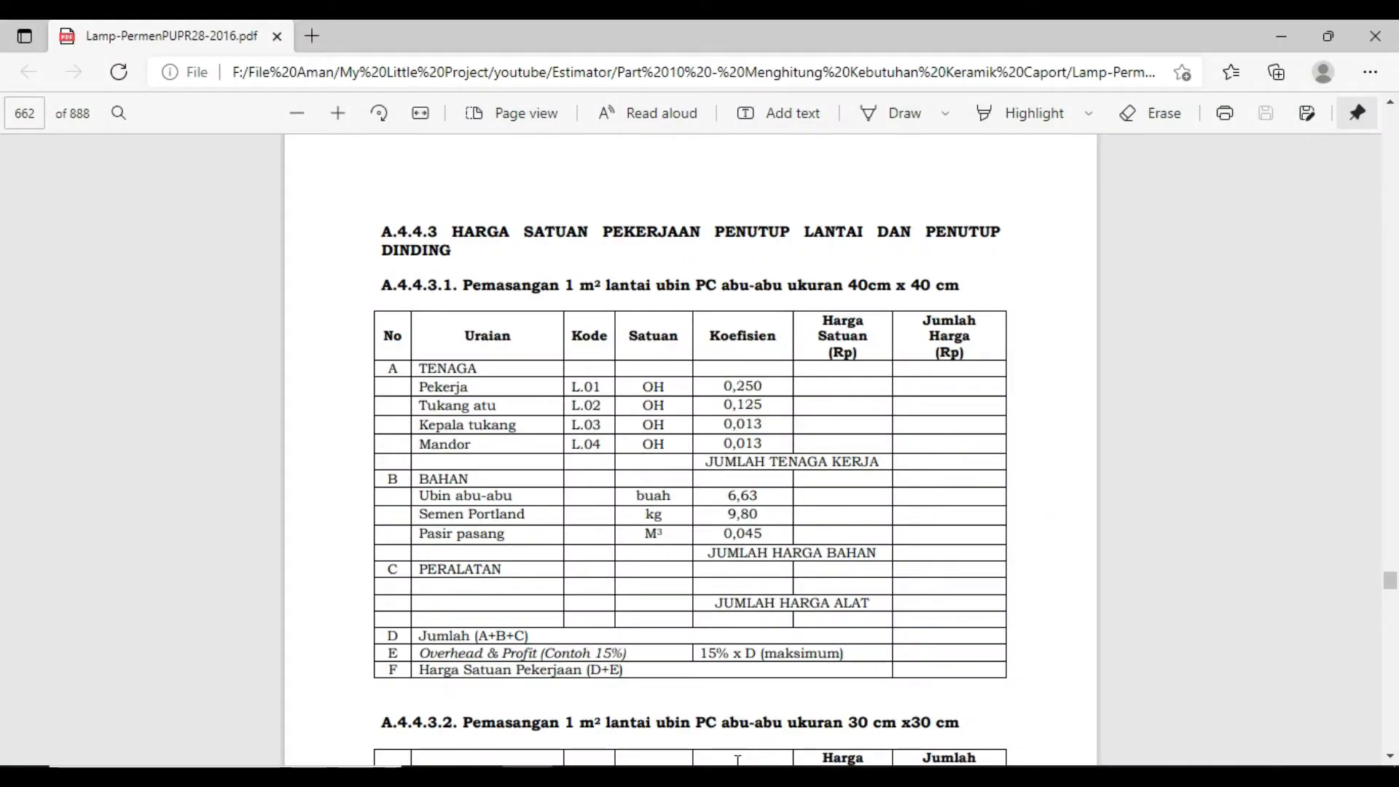
pyautogui.hotkey('alt', 'Tab')
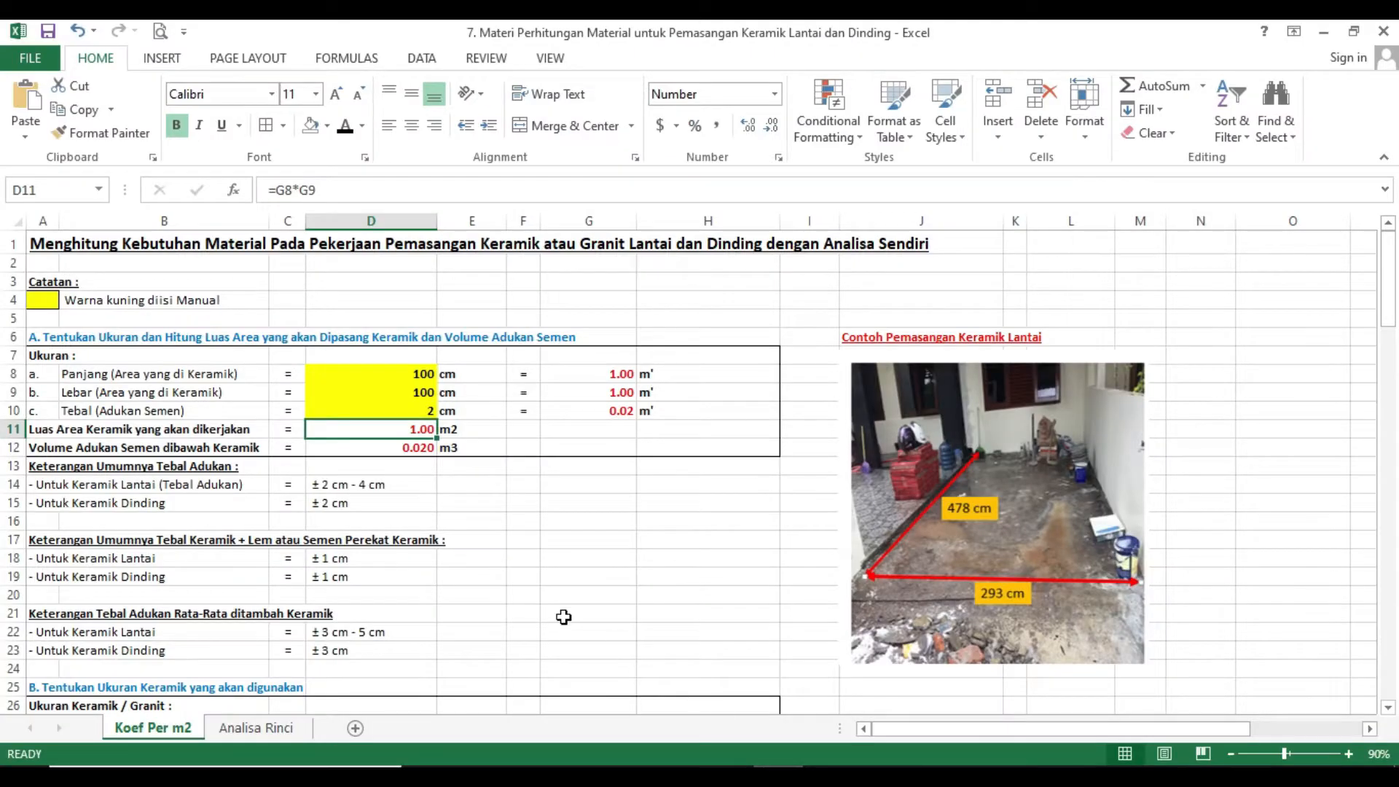
# - Review the area size, tile size and total tile sections of Koef Per m2 against the tile coefficient in the PDF table
pyautogui.scroll(-1, 563, 617)
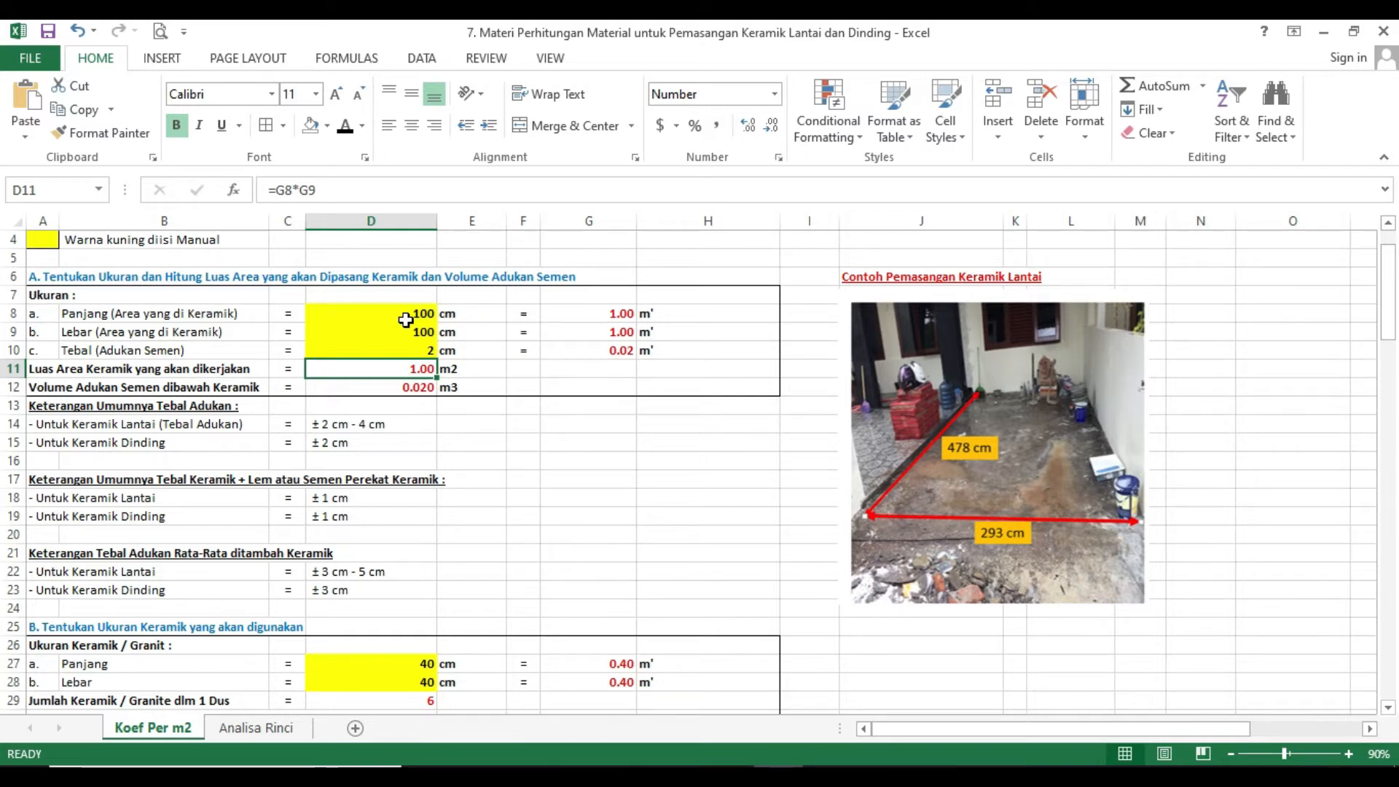
pyautogui.scroll(-5, 483, 491)
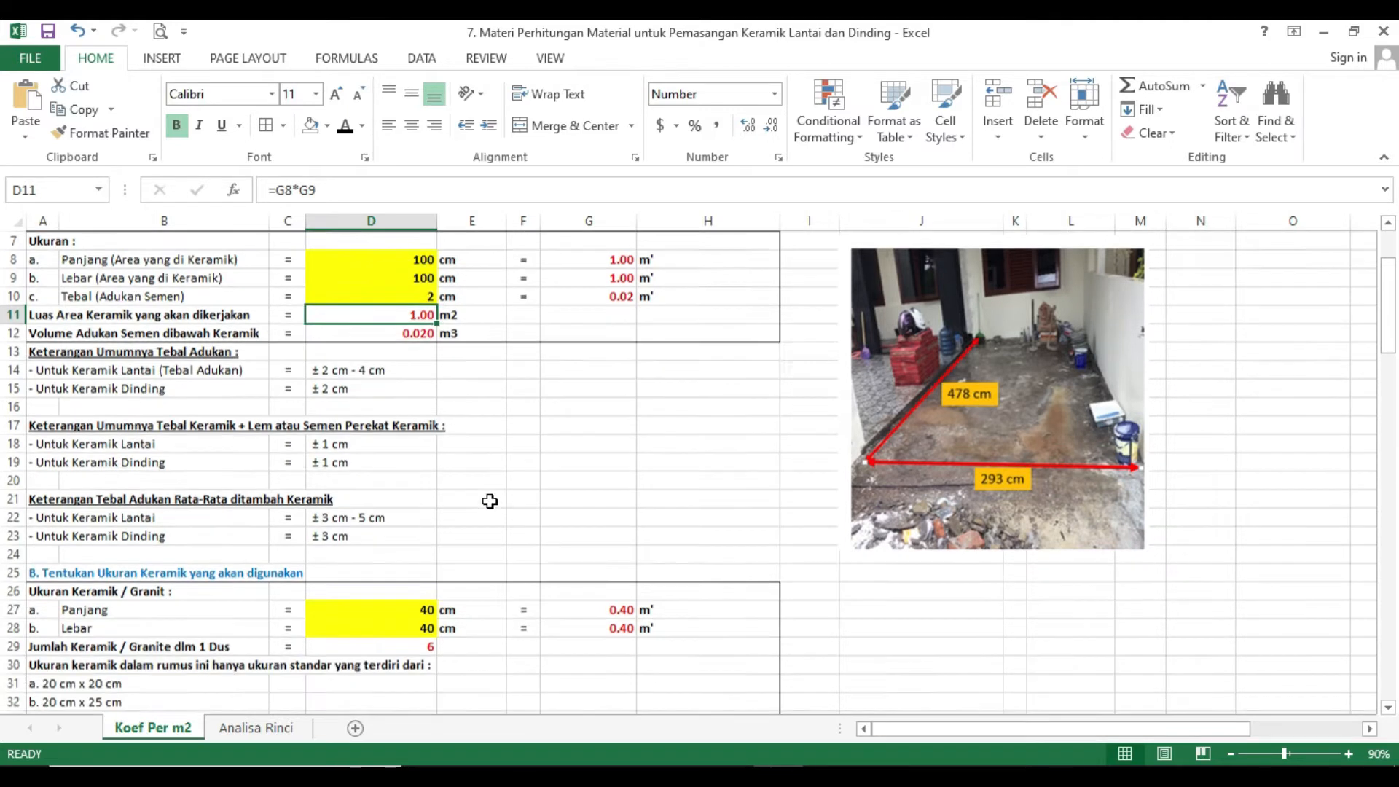
pyautogui.scroll(-2, 490, 501)
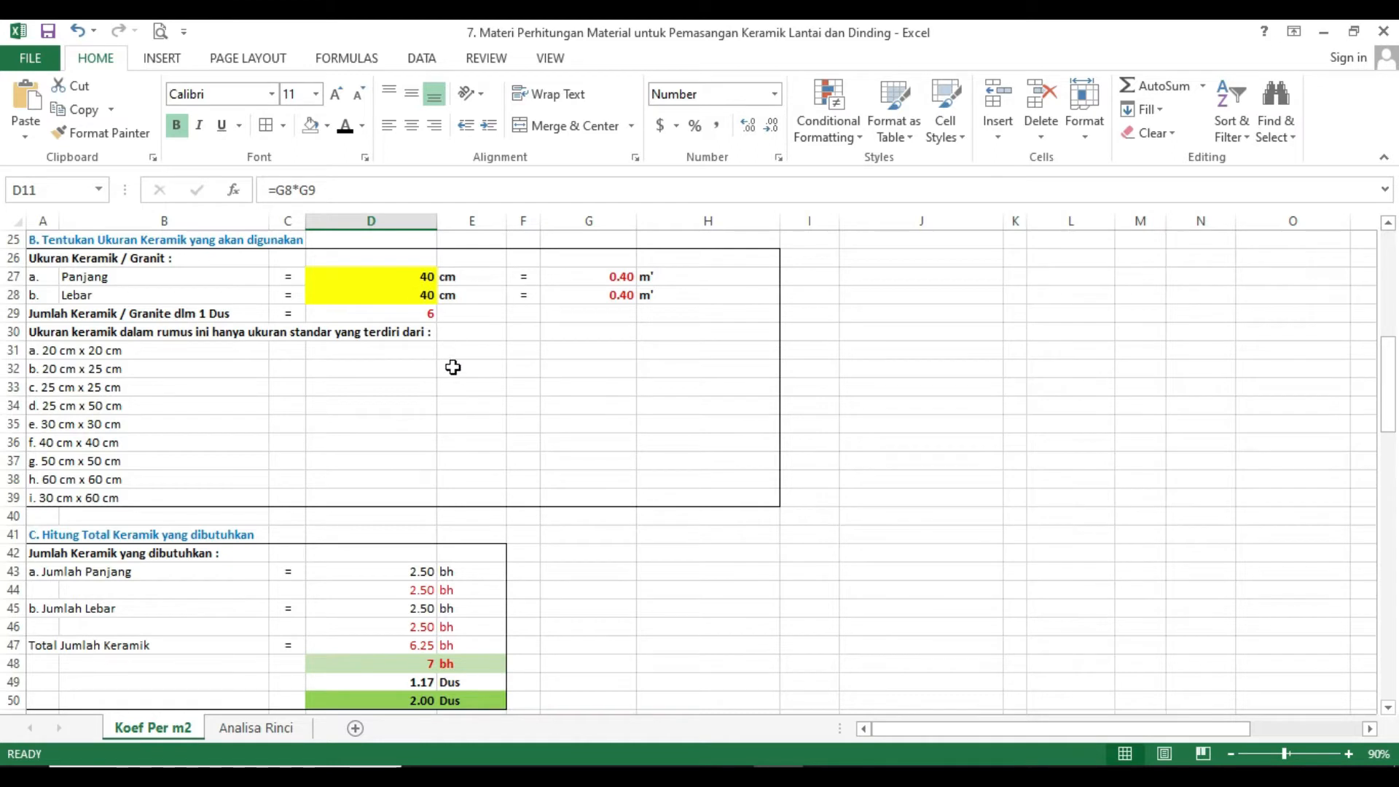
pyautogui.scroll(-1, 447, 412)
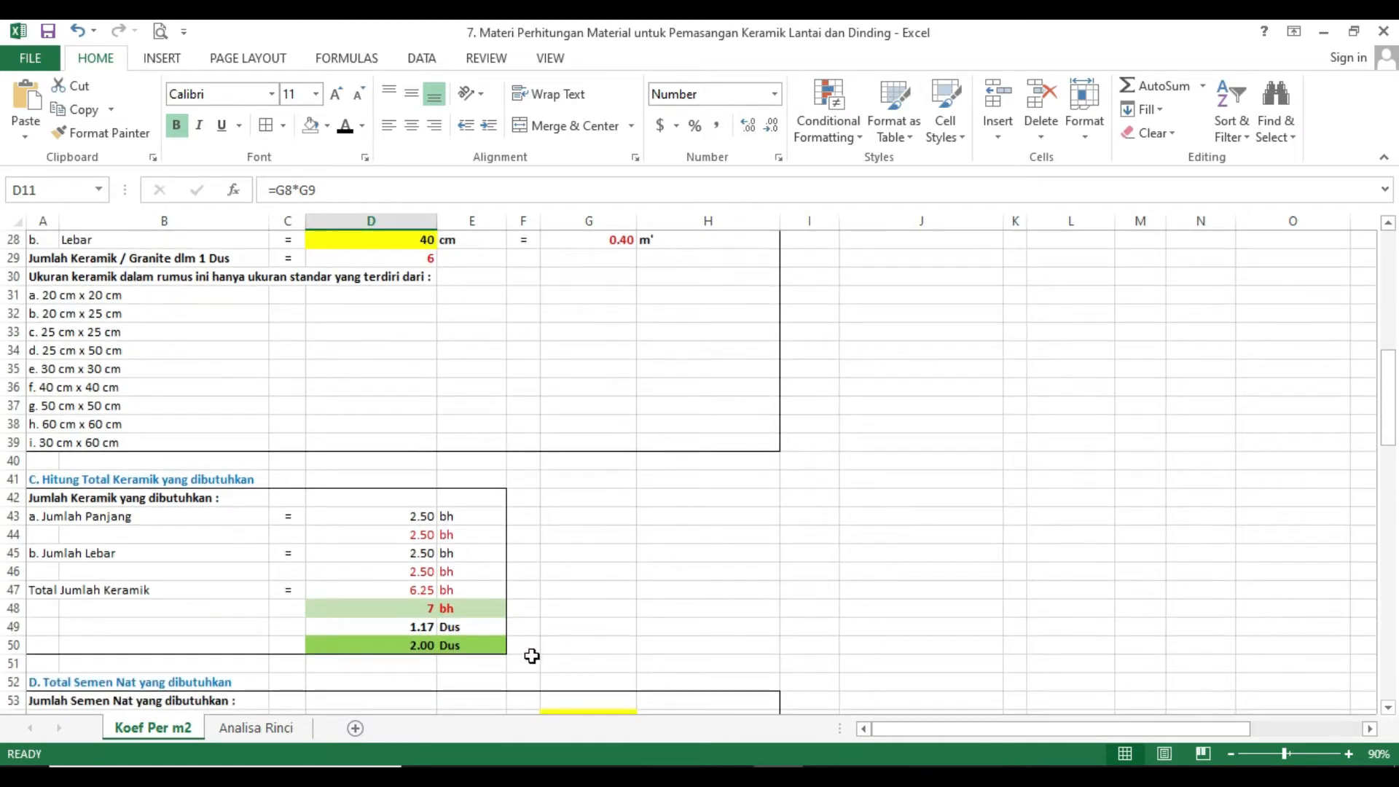
pyautogui.click(779, 776)
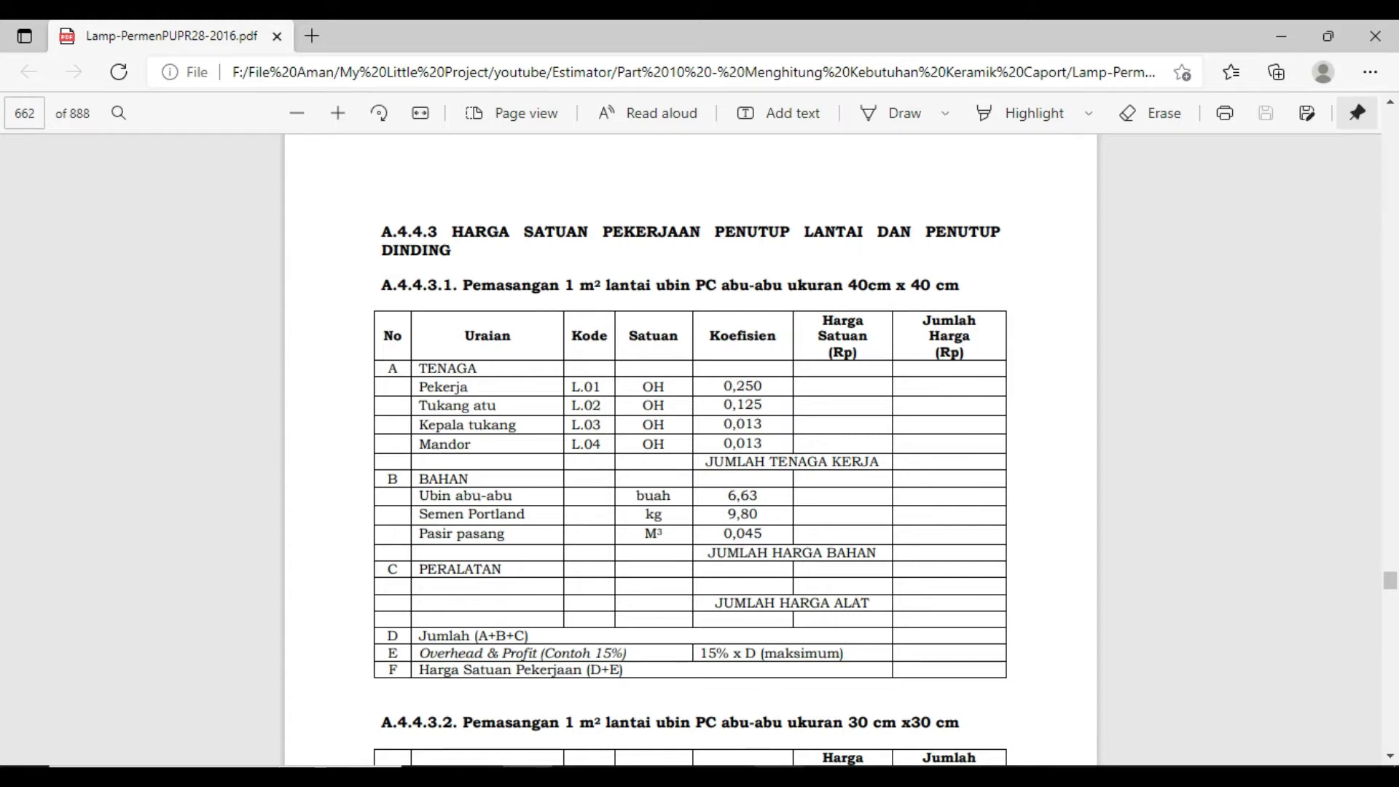
pyautogui.click(772, 726)
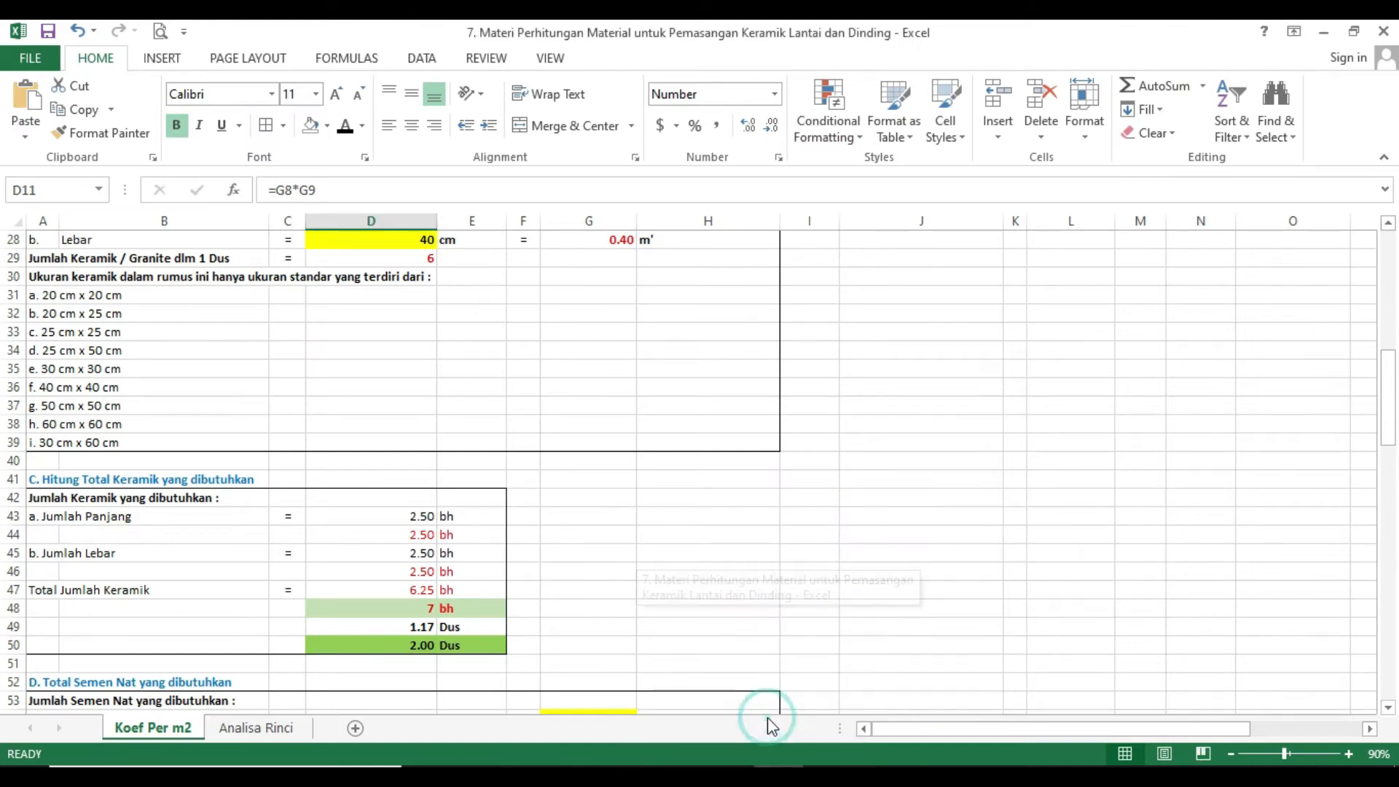
# - Examine the grout, tile adhesive cement and screed mortar sections of Koef Per m2 against the Semen Portland coefficient in the PDF
pyautogui.moveTo(1392, 370); pyautogui.dragTo(1391, 406)
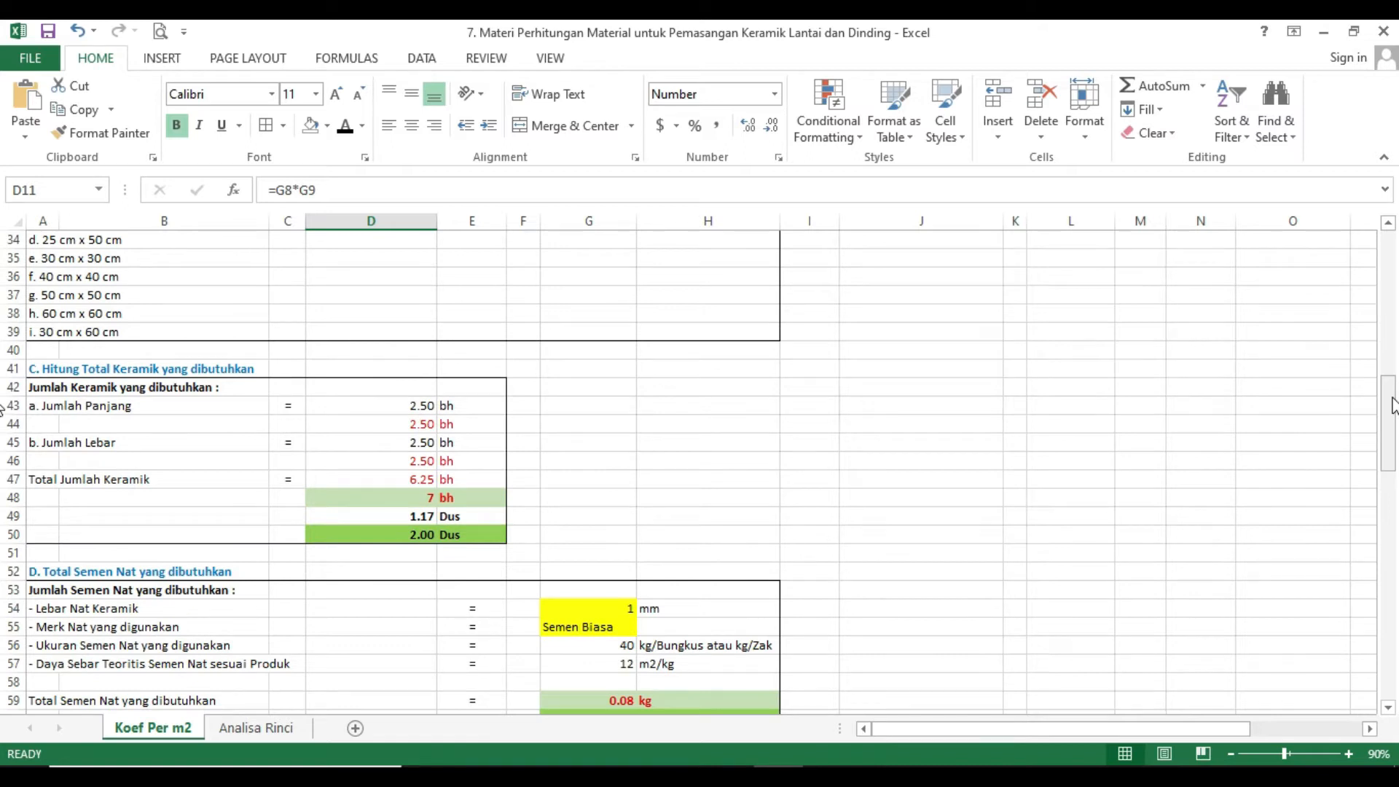
pyautogui.moveTo(1391, 406); pyautogui.dragTo(1391, 442)
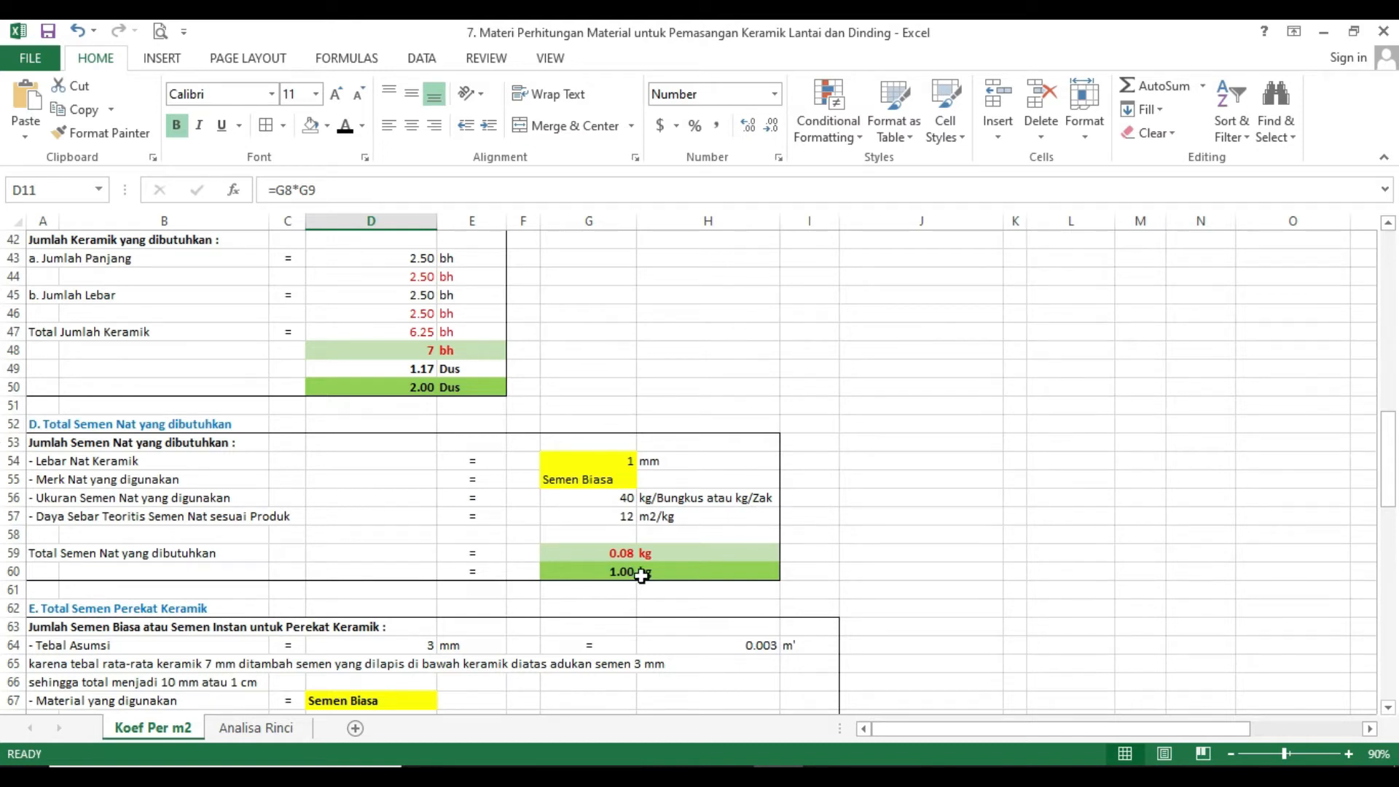
pyautogui.moveTo(1390, 472); pyautogui.dragTo(1392, 578)
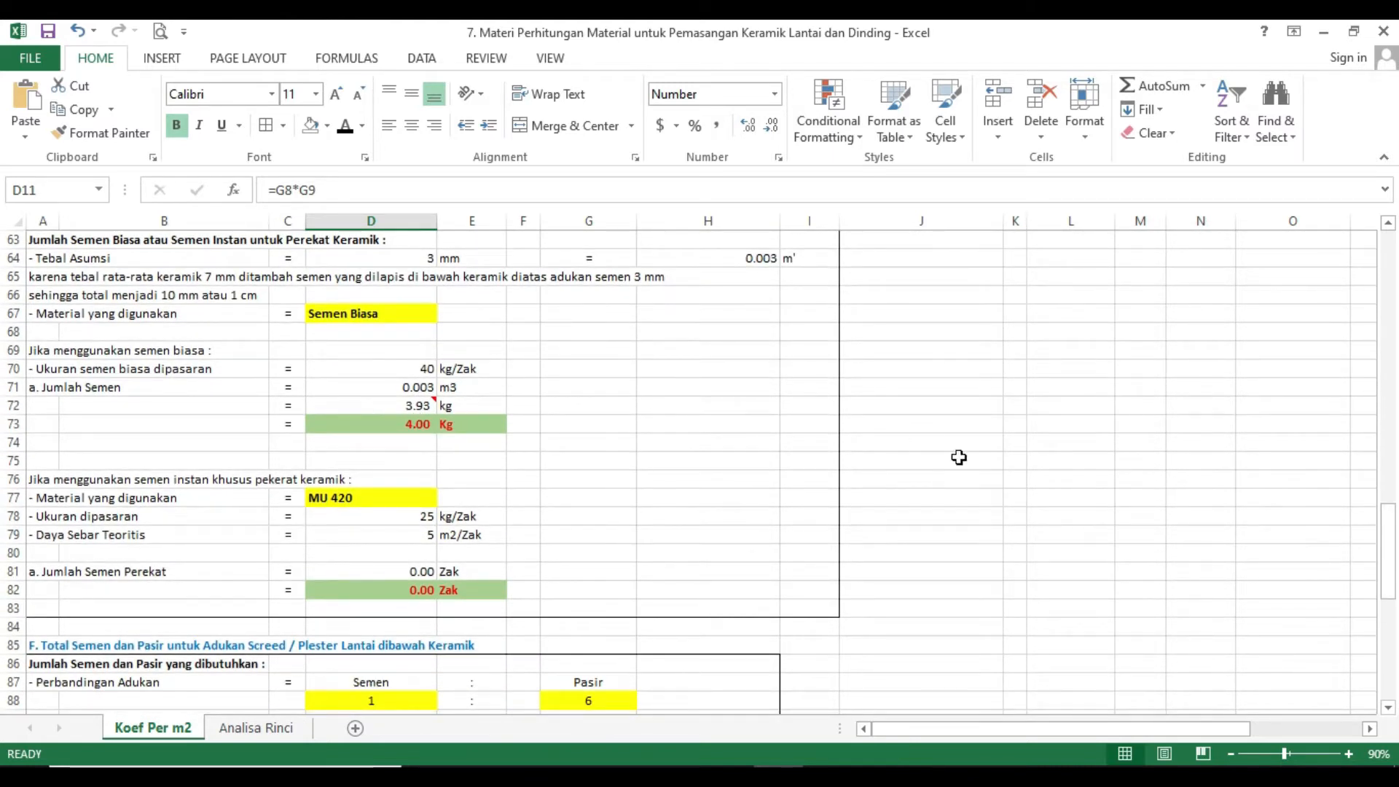
pyautogui.moveTo(1388, 526); pyautogui.dragTo(1395, 568)
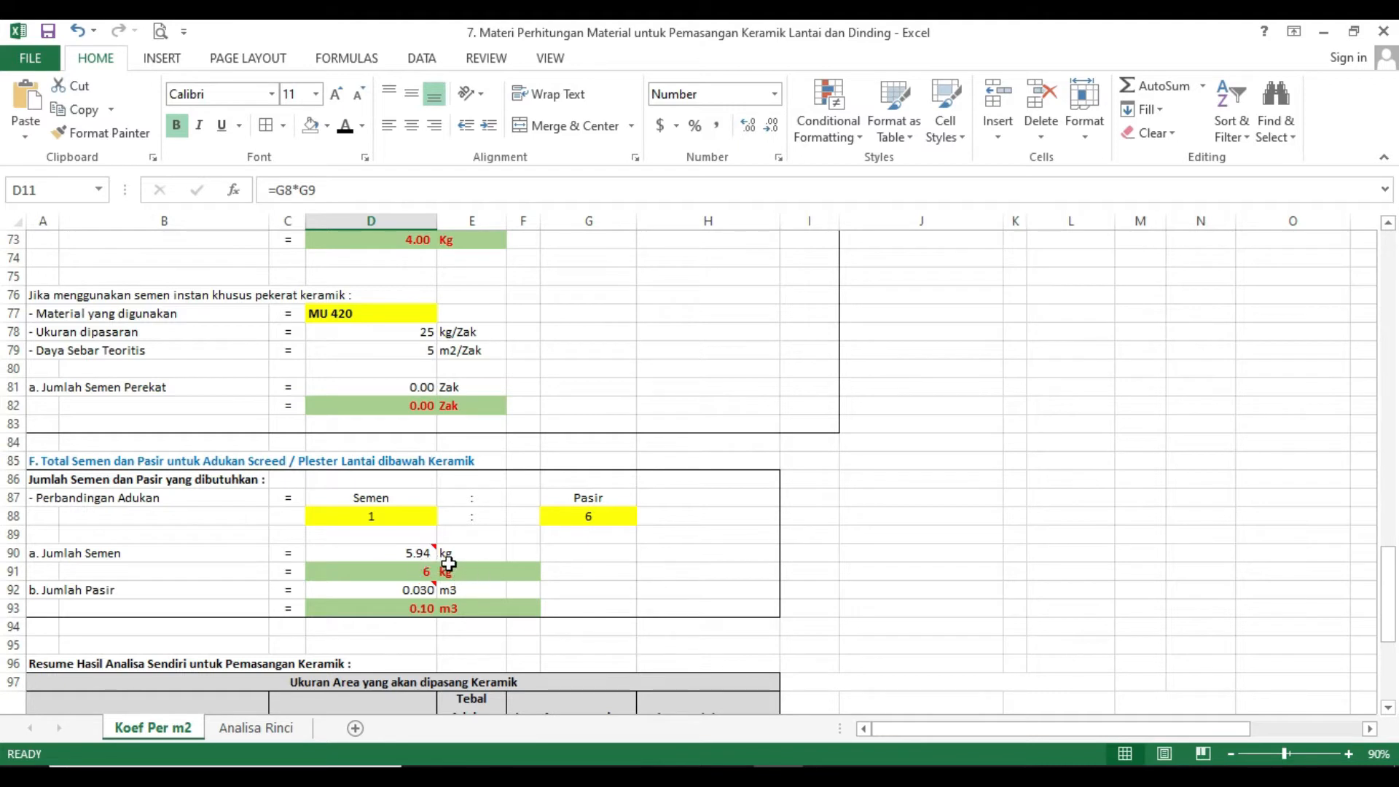
pyautogui.scroll(2, 422, 431)
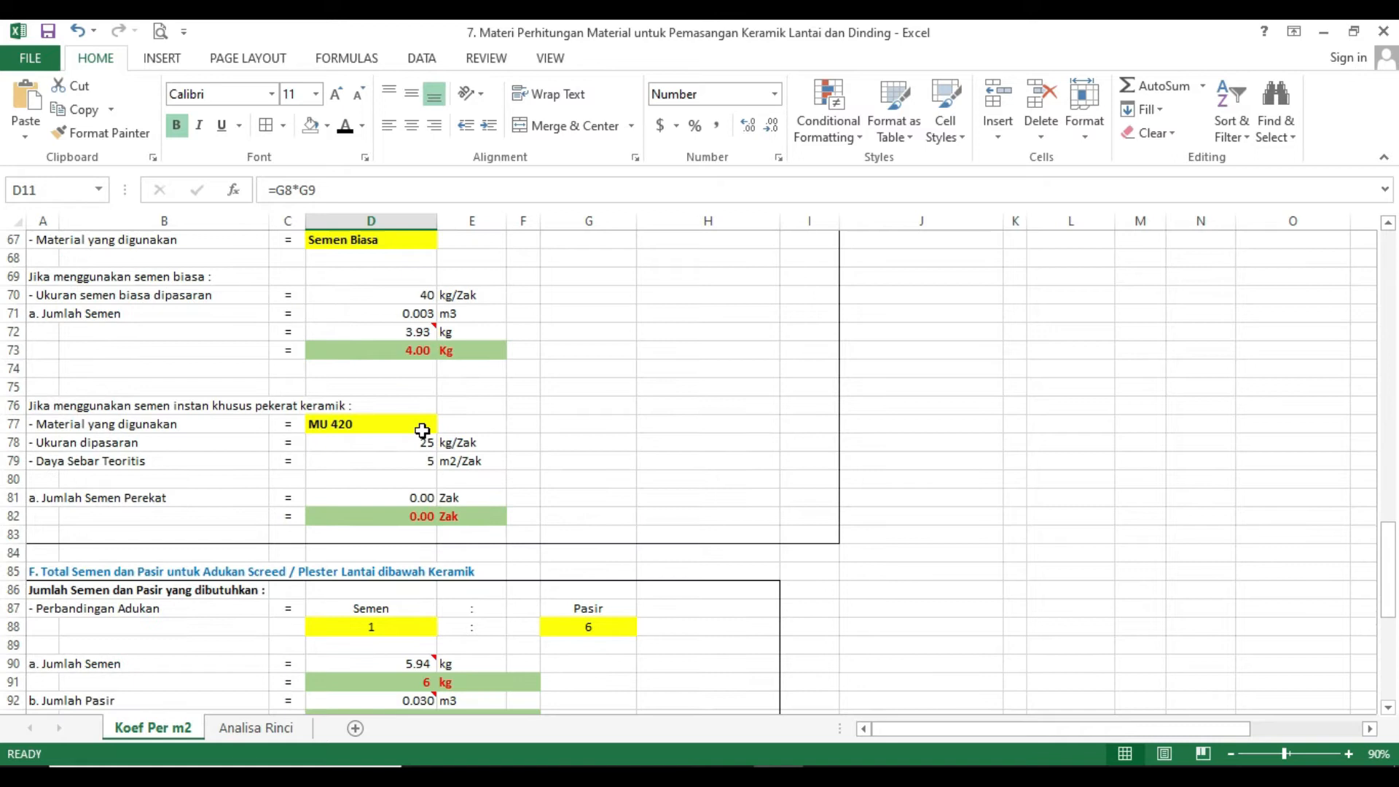
pyautogui.scroll(5, 474, 472)
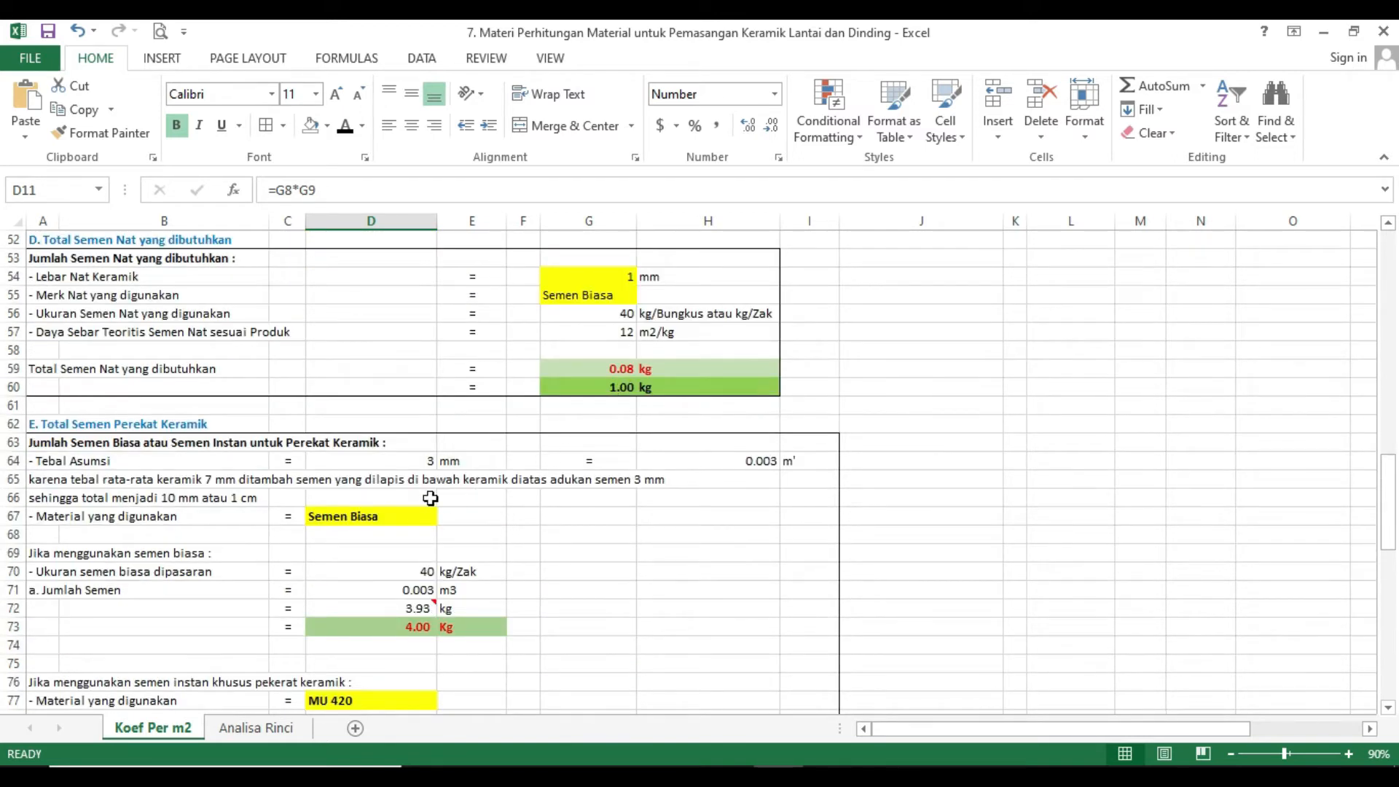
pyautogui.moveTo(528, 766)
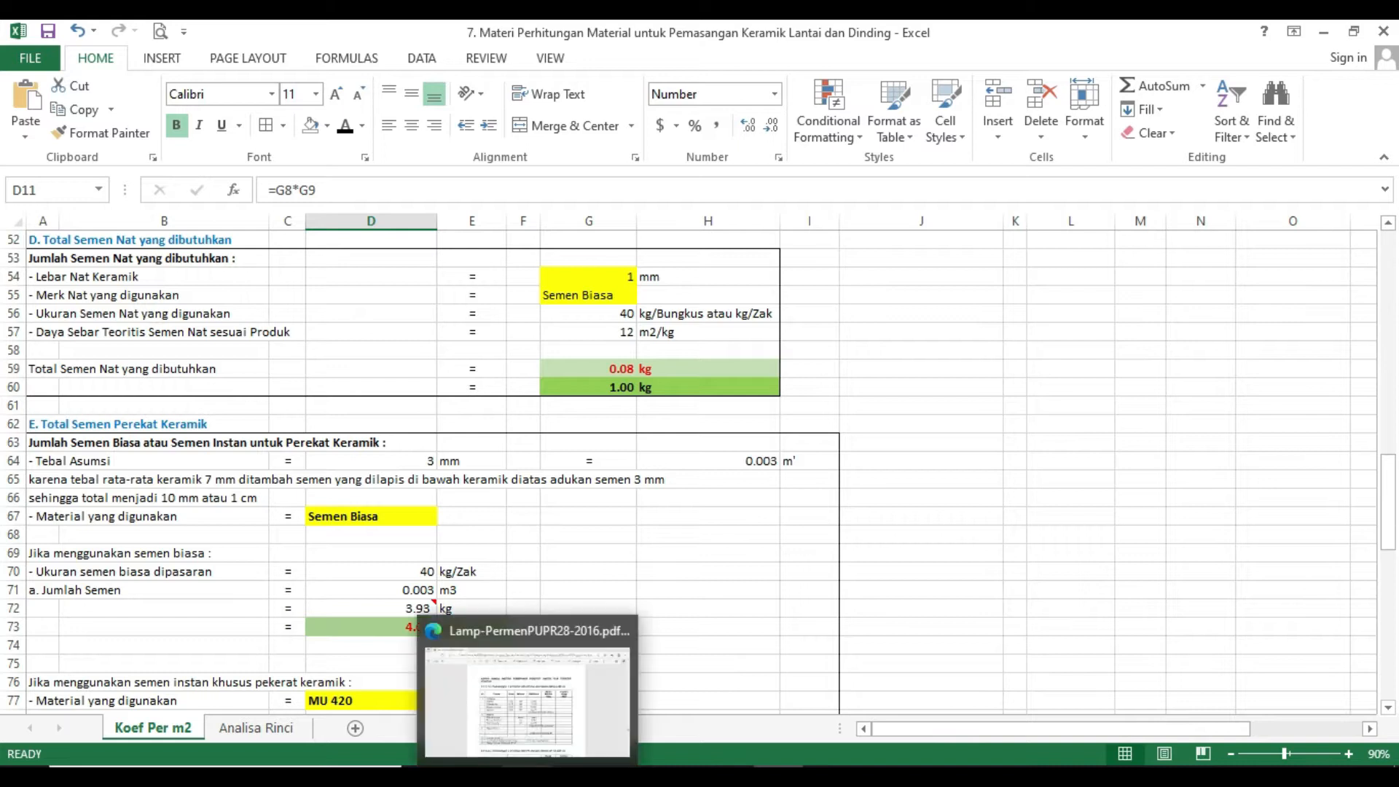
pyautogui.click(540, 721)
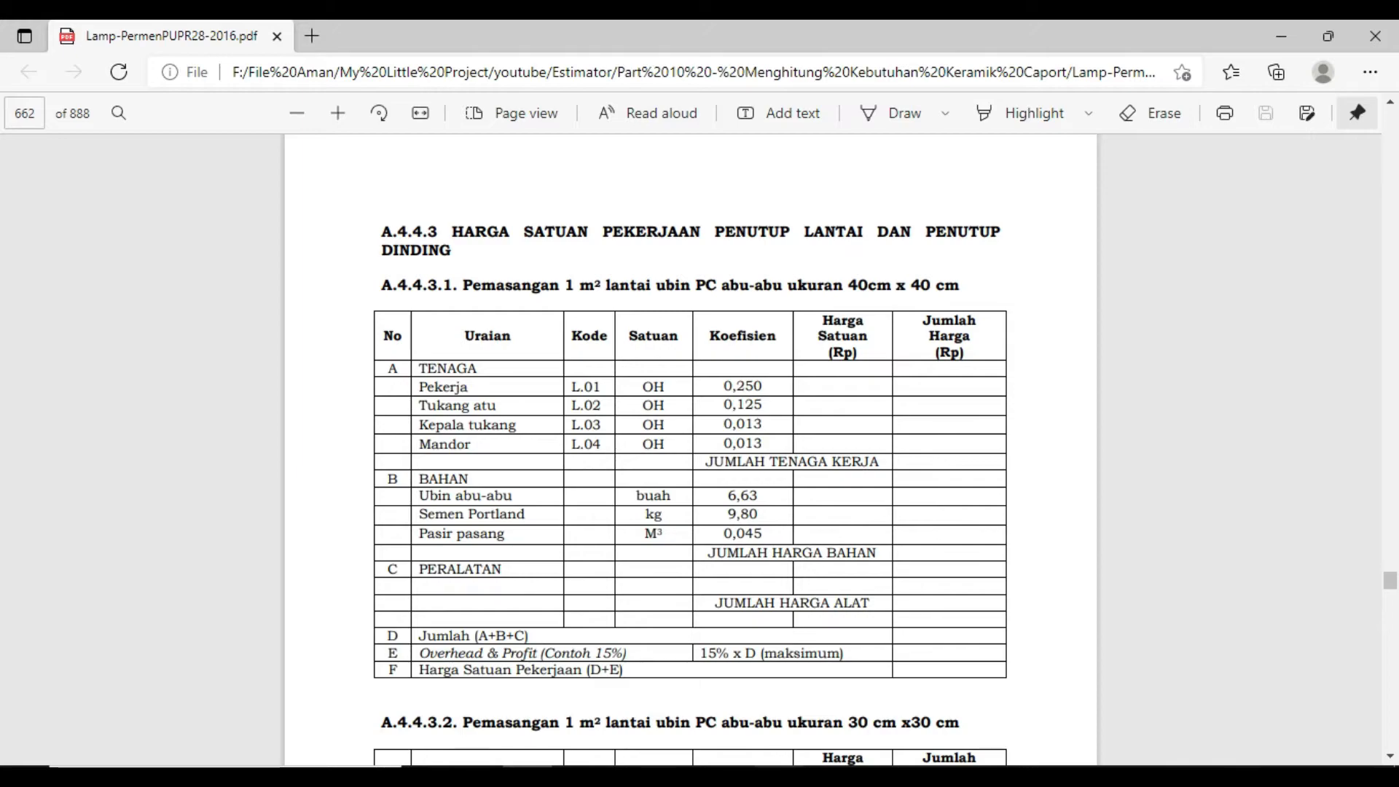
# - Return to the workbook and examine the cement and sand quantities for the screed and the material summary tables below them
pyautogui.hotkey('alt', 'Tab')
pyautogui.scroll(-7, 739, 611)
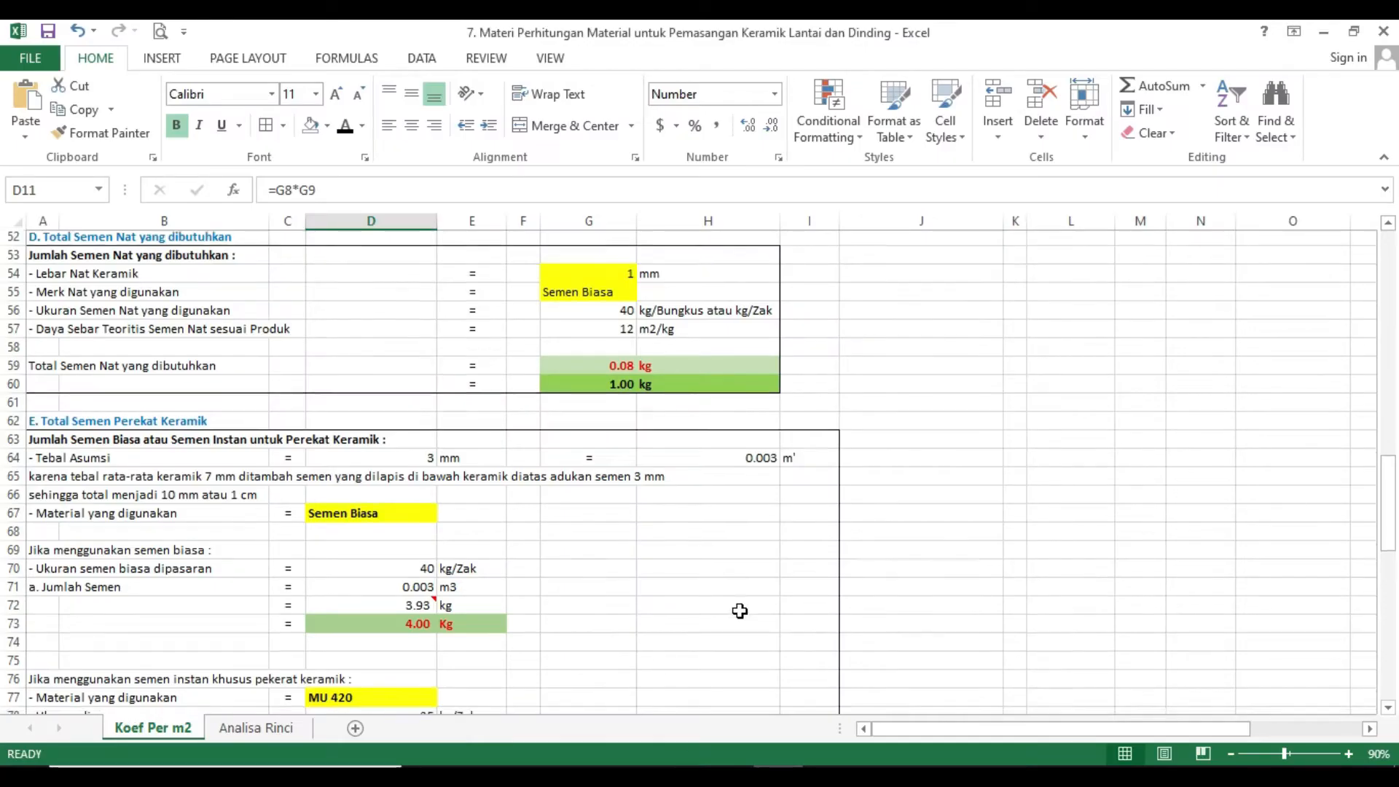
pyautogui.scroll(-4, 739, 611)
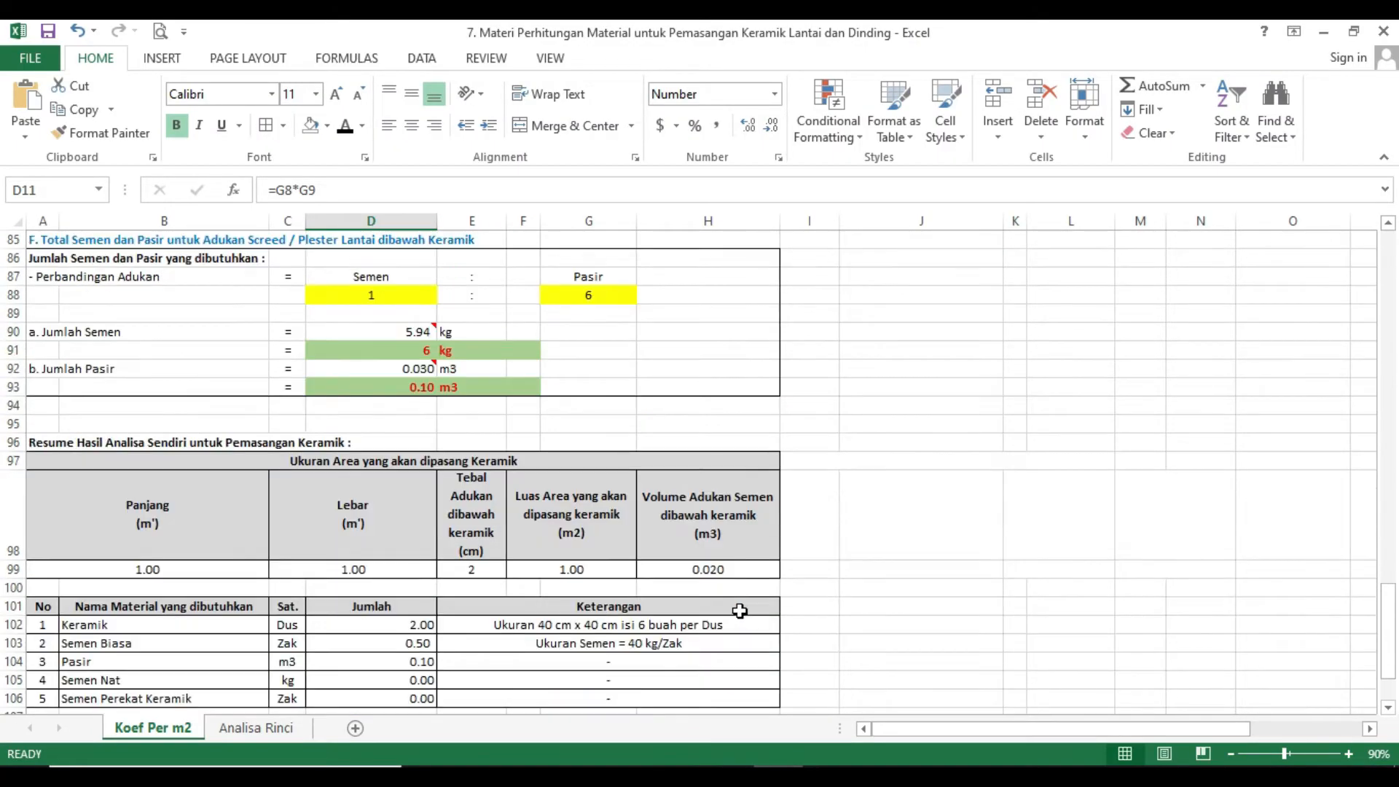
pyautogui.scroll(1, 739, 611)
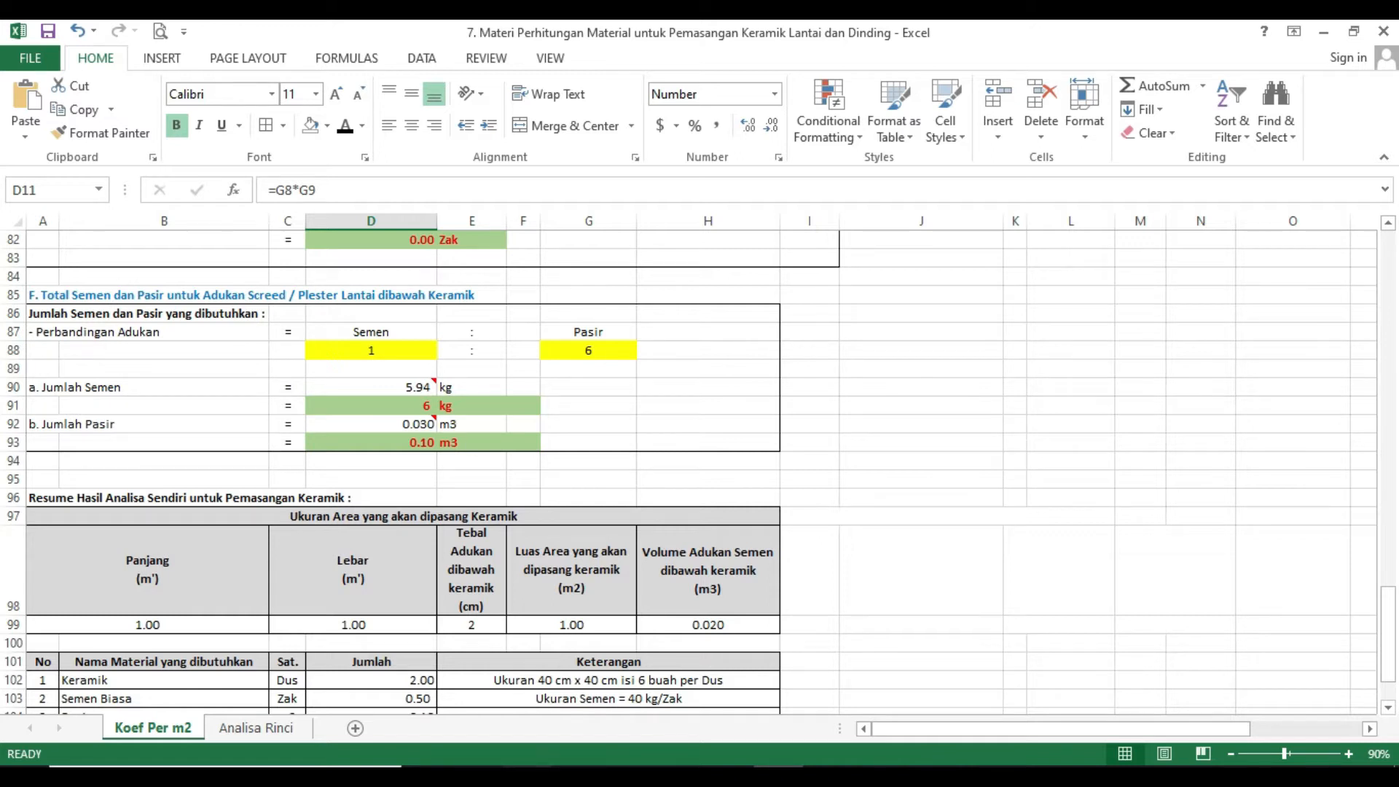
# - Switch to the PDF and examine the floor tile tables from A.4.4.3.1 through A.4.4.3.4, including the sand and coloured cement coefficients
pyautogui.click(526, 777)
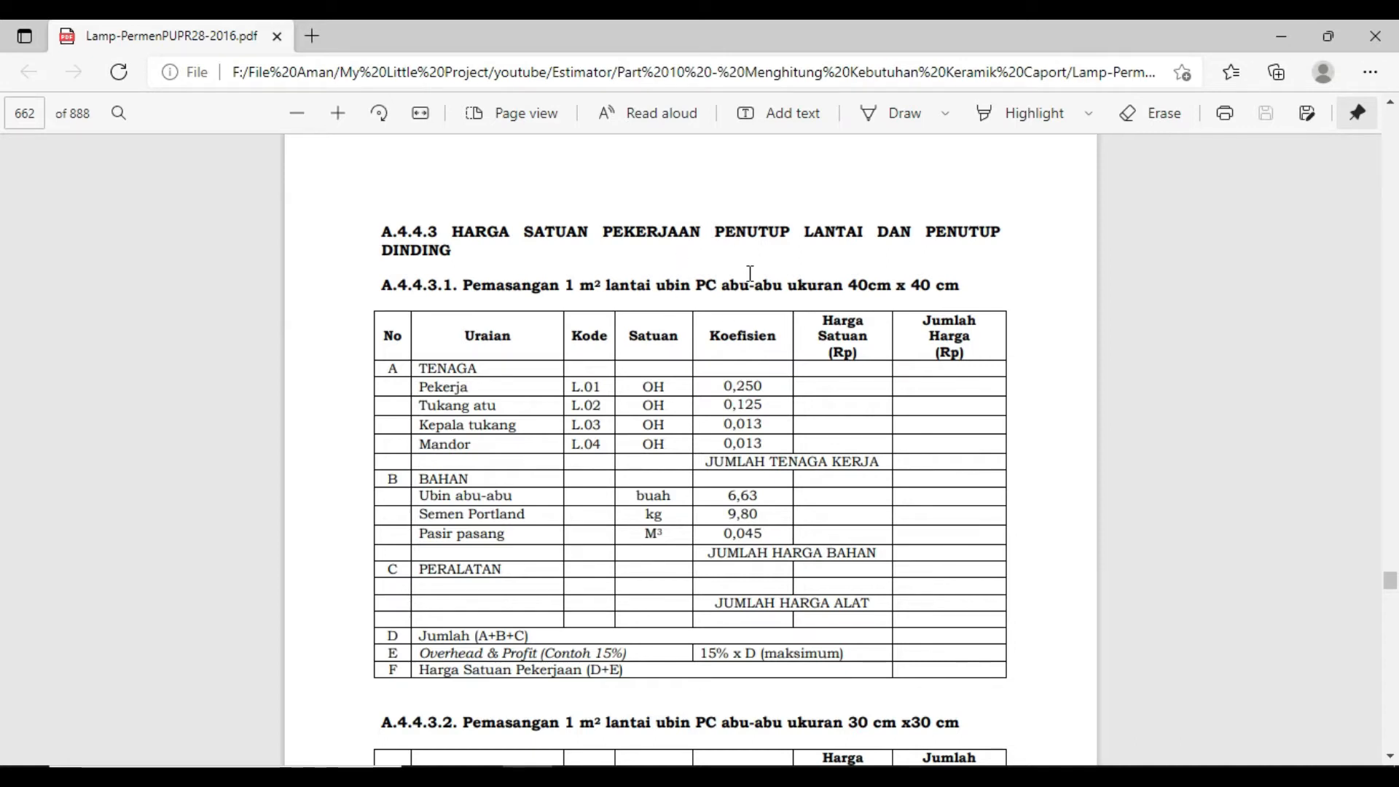
pyautogui.scroll(-15, 739, 405)
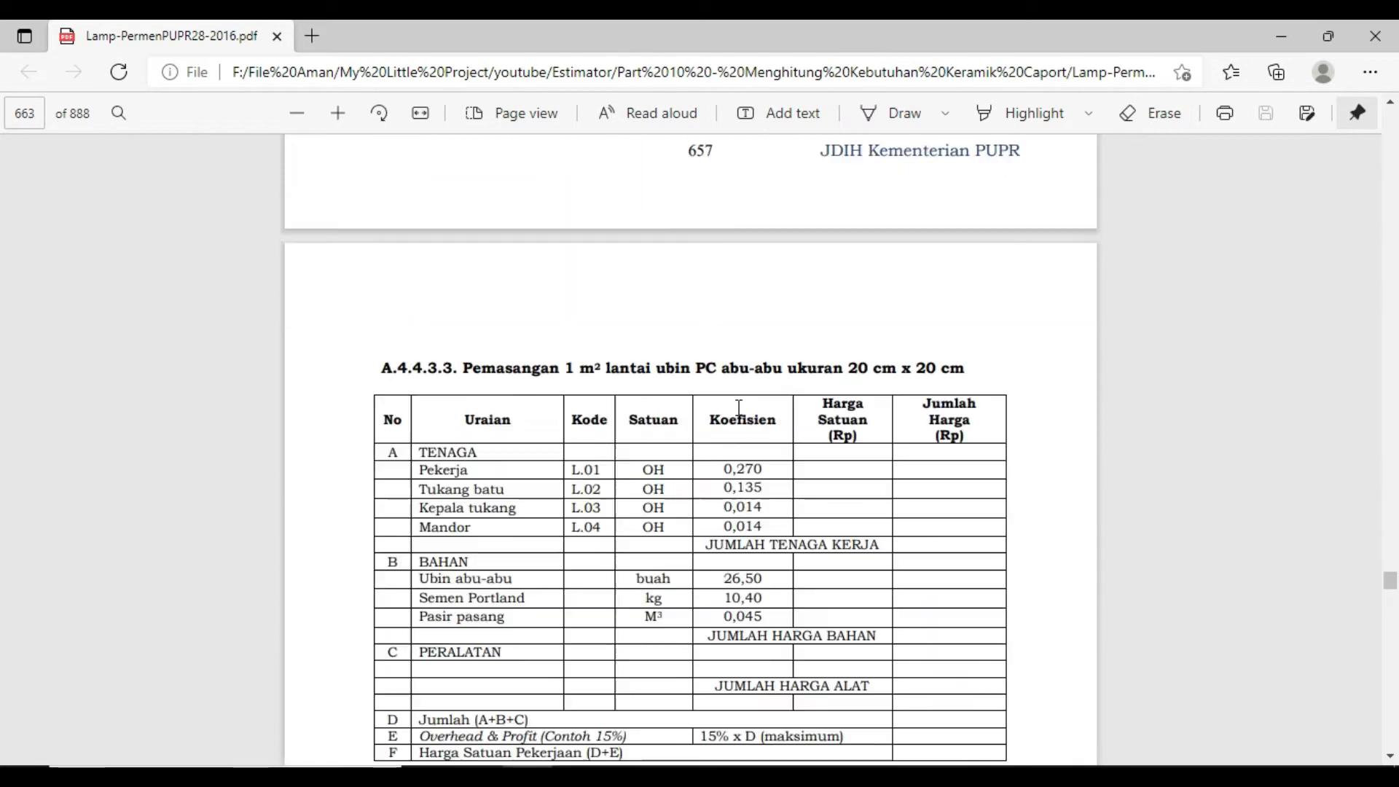
pyautogui.scroll(-3, 740, 408)
pyautogui.scroll(-4, 739, 409)
pyautogui.scroll(4, 728, 408)
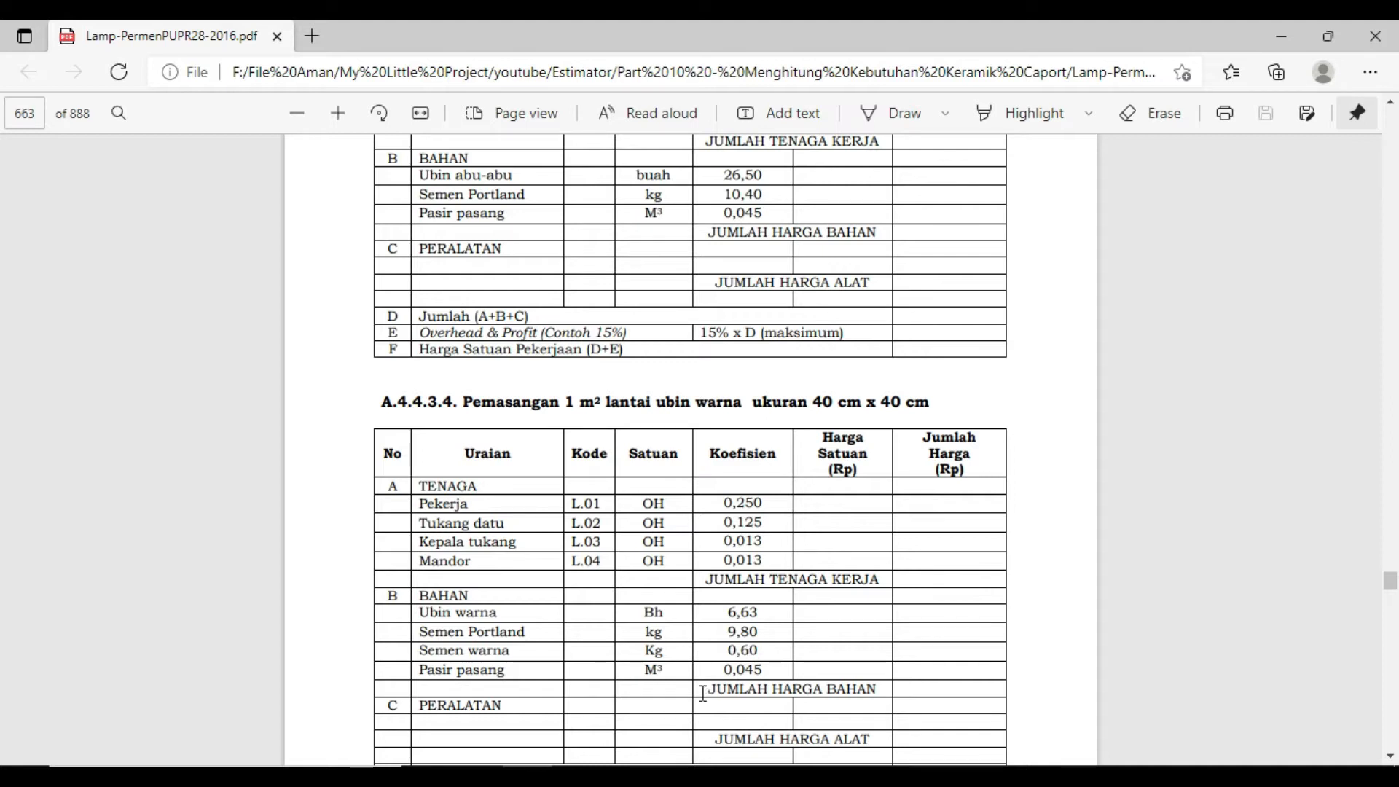
# - Back in the workbook, set the grout brand (Merk Nat yang digunakan) in section D to Lemkra FS Nat
pyautogui.hotkey('alt', 'Tab')
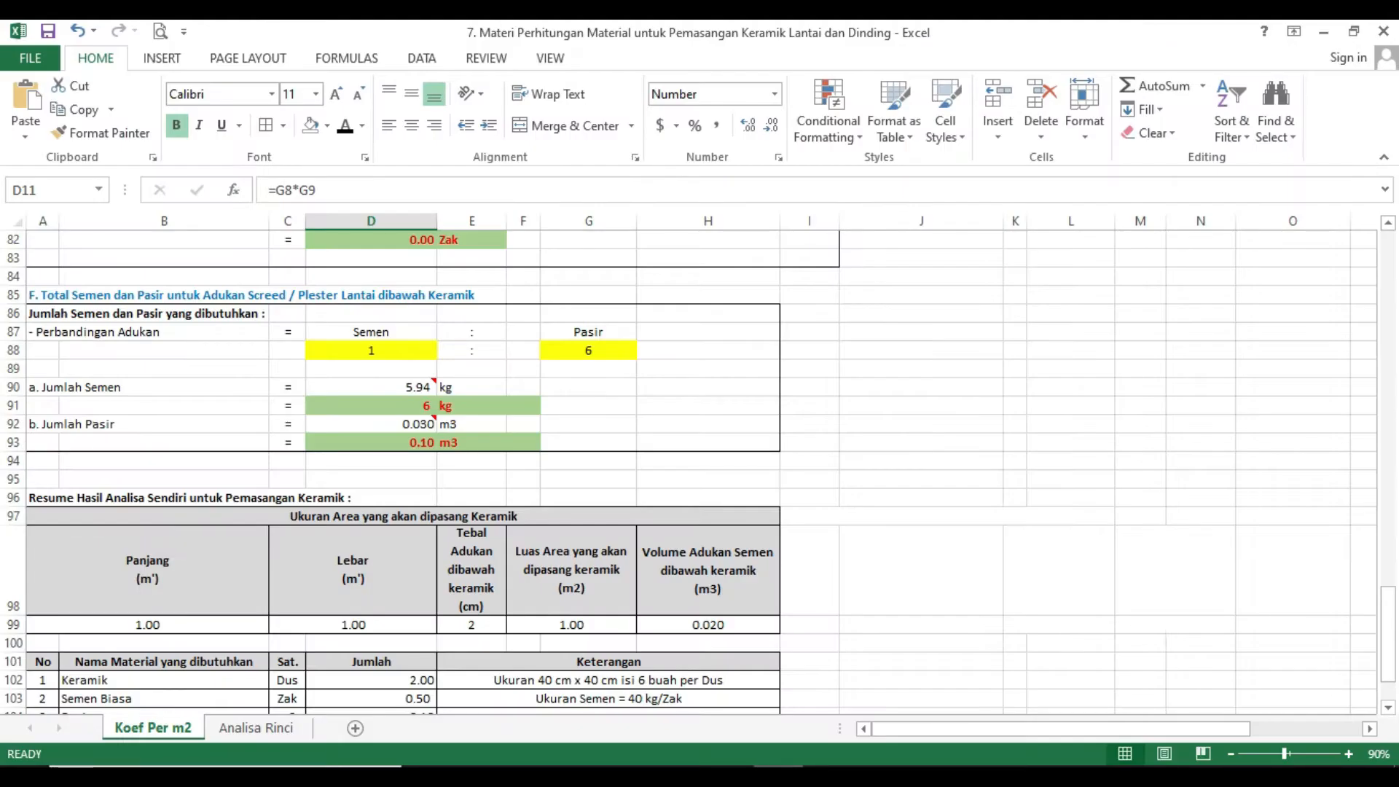
pyautogui.scroll(3, 872, 564)
pyautogui.scroll(10, 873, 563)
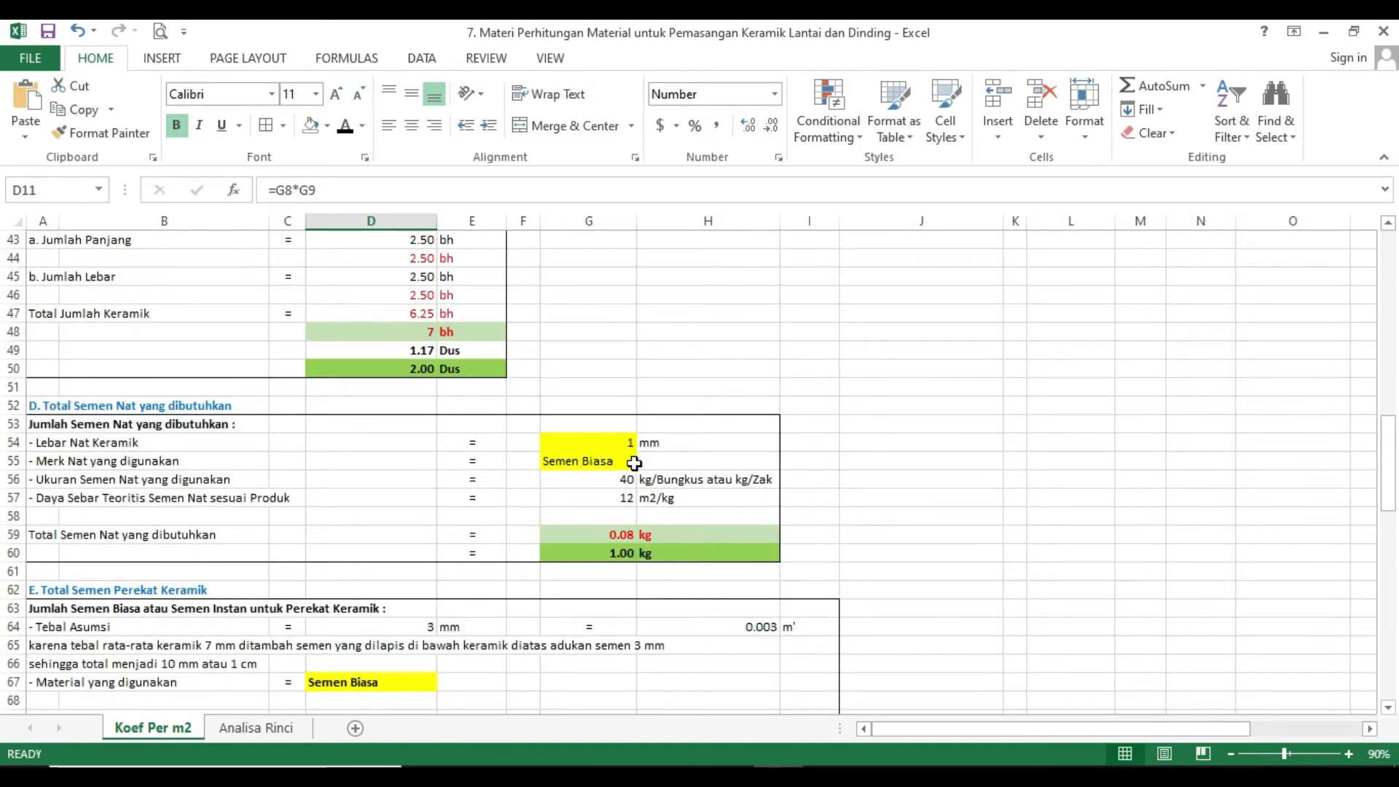
pyautogui.click(633, 463)
pyautogui.click(646, 461)
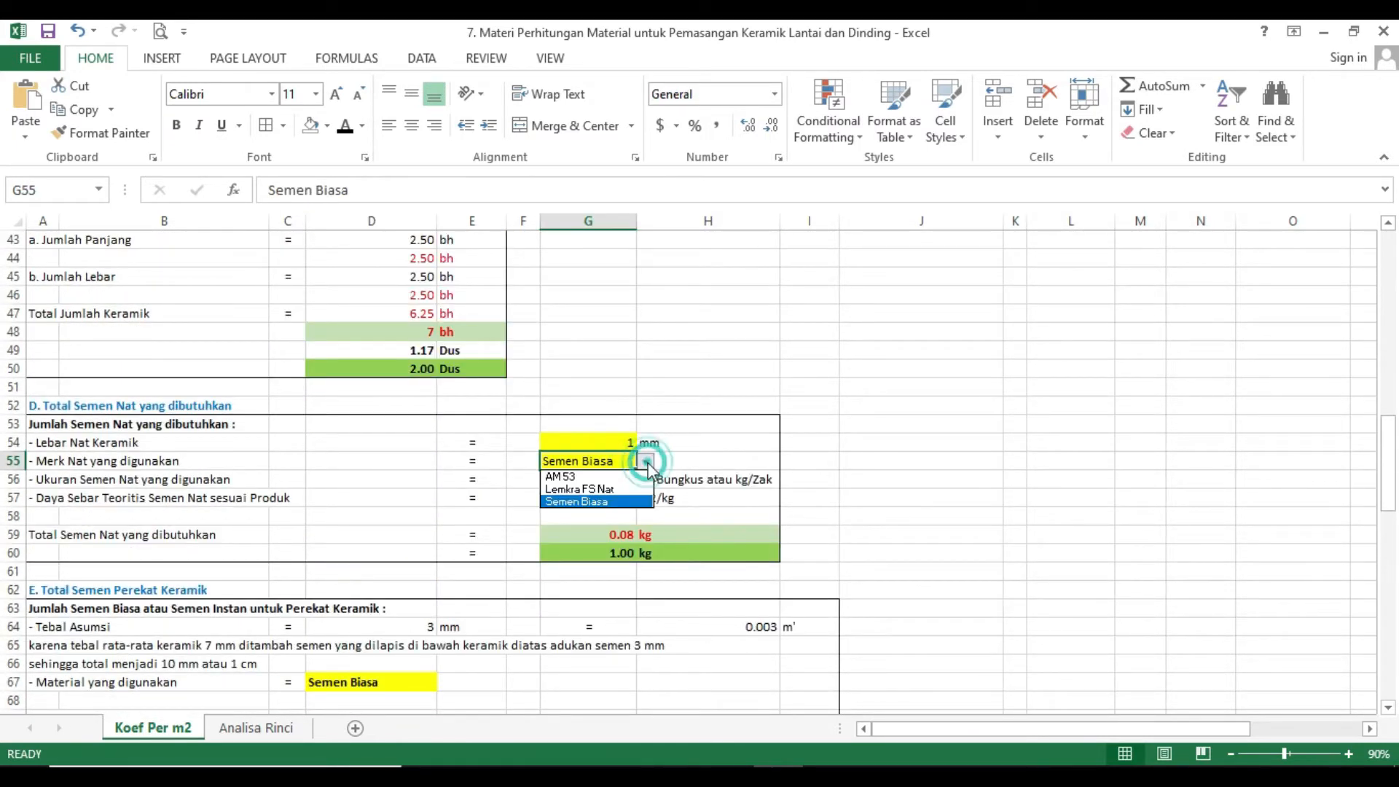
pyautogui.click(624, 489)
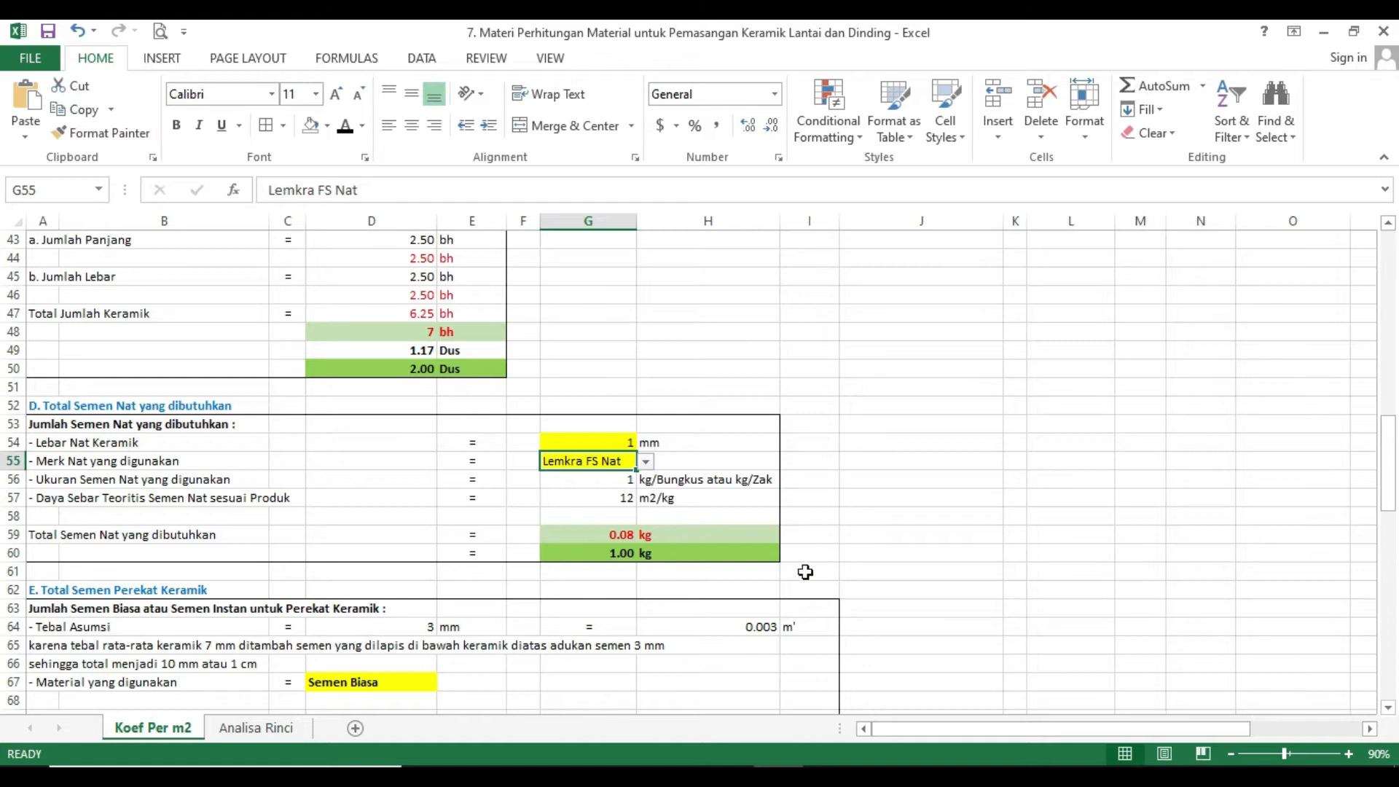
# - Switch to the PDF and examine the tile sizes covered by the tables from A.4.4.3.4 through A.4.4.3.8
pyautogui.click(528, 780)
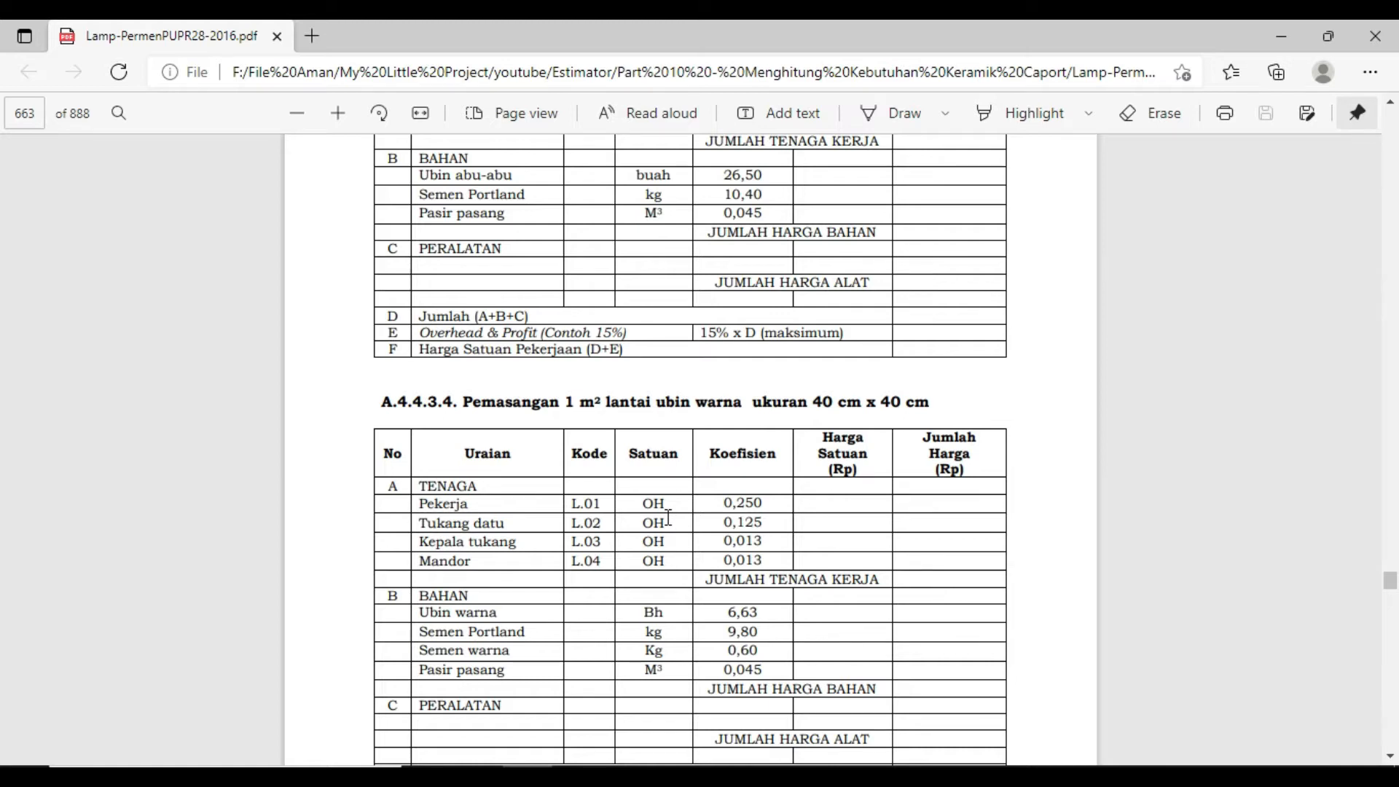
pyautogui.scroll(-7, 668, 517)
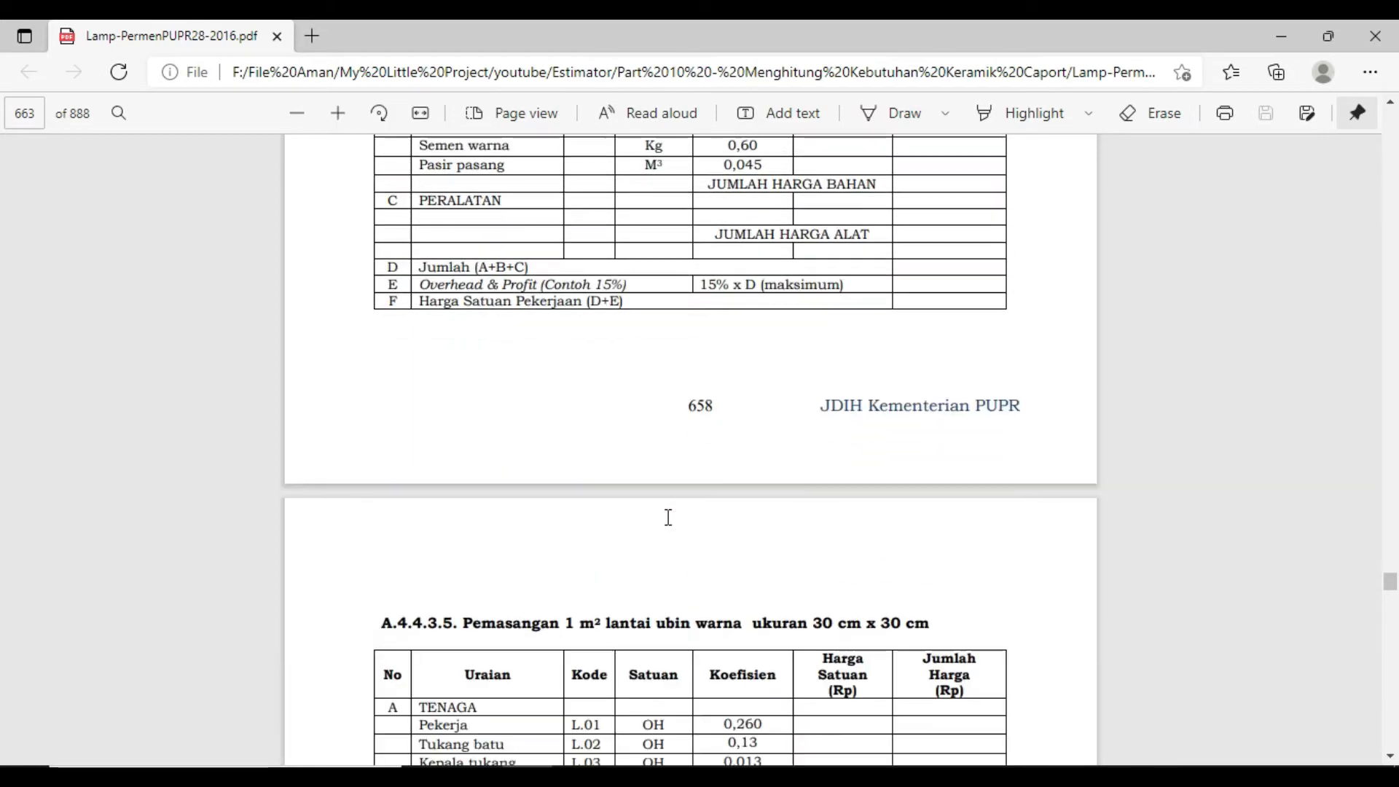
pyautogui.scroll(-1, 668, 518)
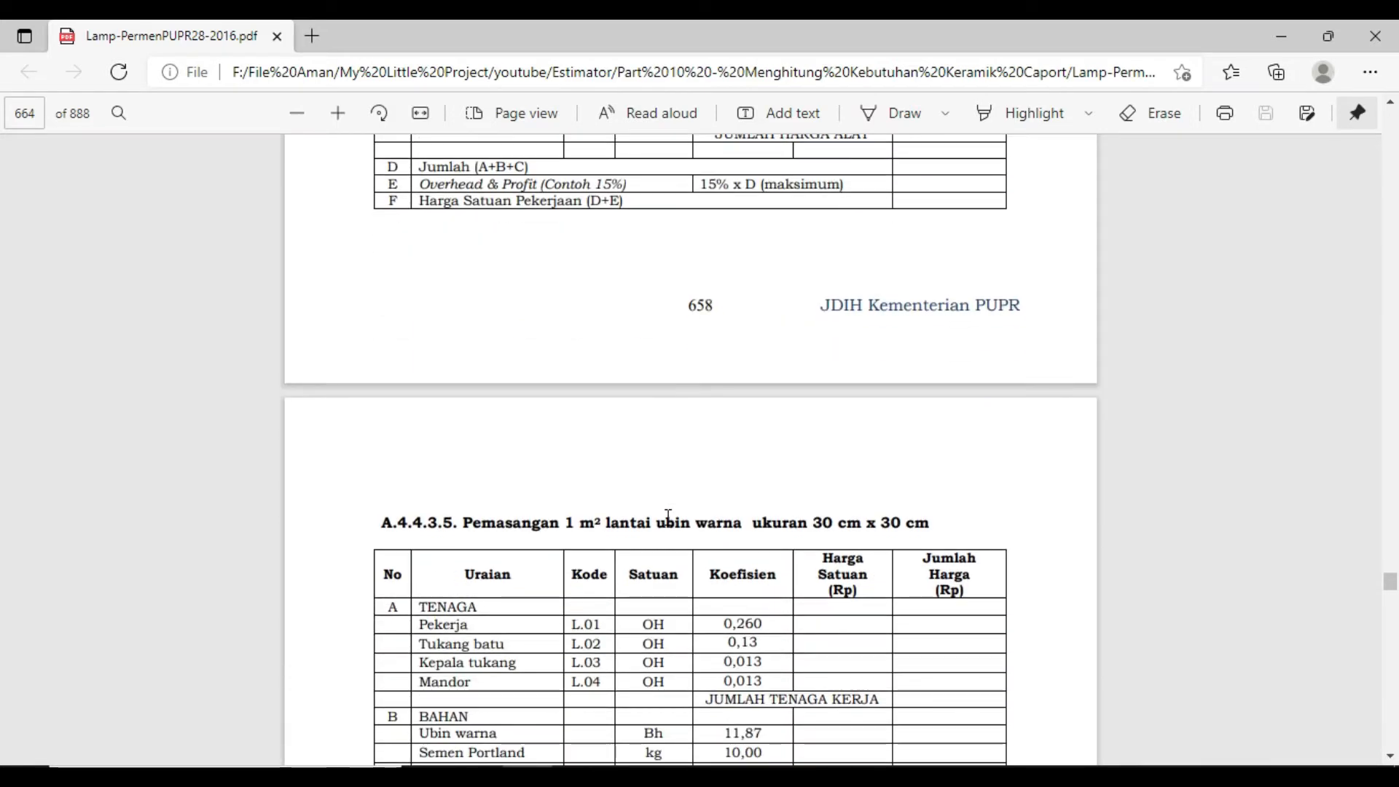
pyautogui.scroll(-9, 668, 516)
pyautogui.scroll(-15, 668, 517)
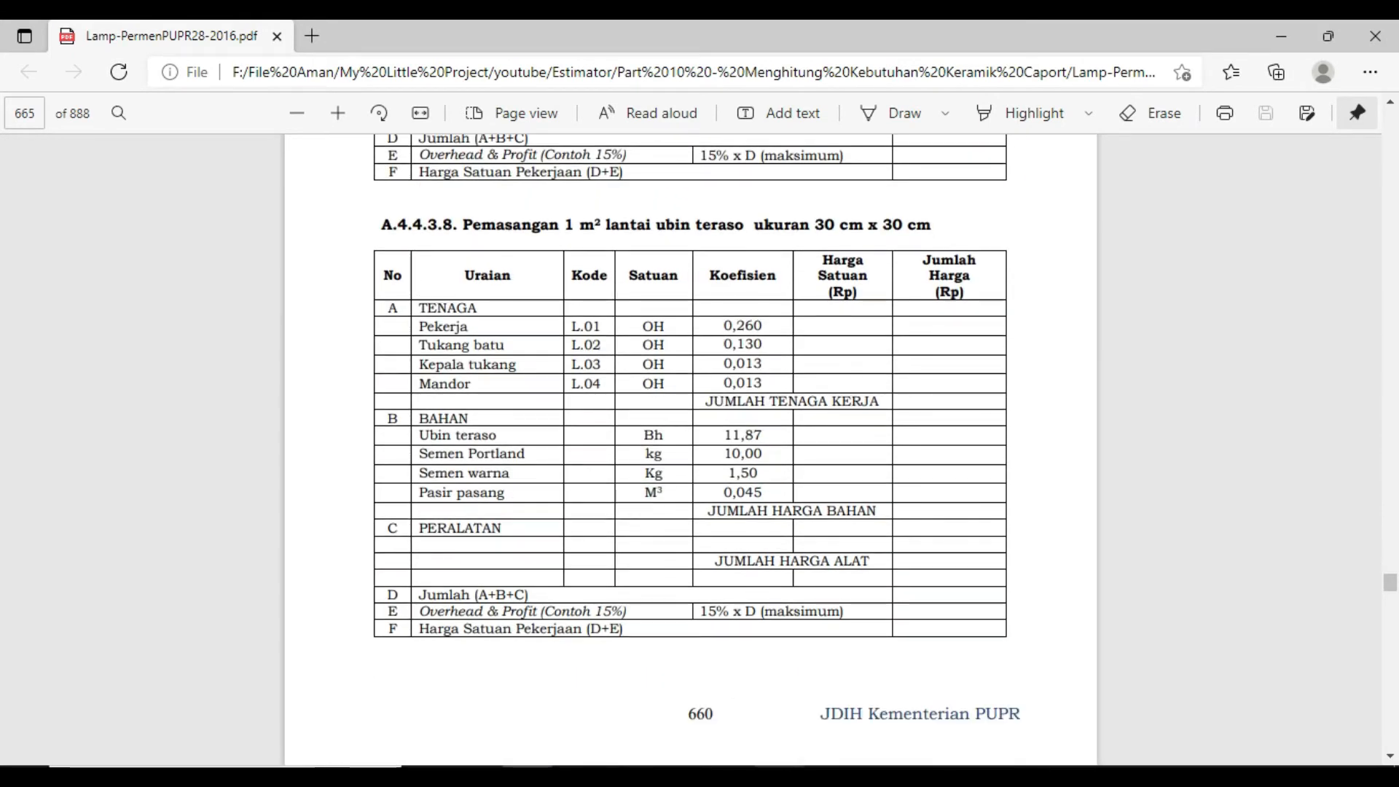
# - Return to the workbook and review the list of standard tile sizes in section B, including 30 cm x 60 cm and 50 cm x 50 cm
pyautogui.click(781, 776)
pyautogui.moveTo(1388, 495); pyautogui.dragTo(1393, 399)
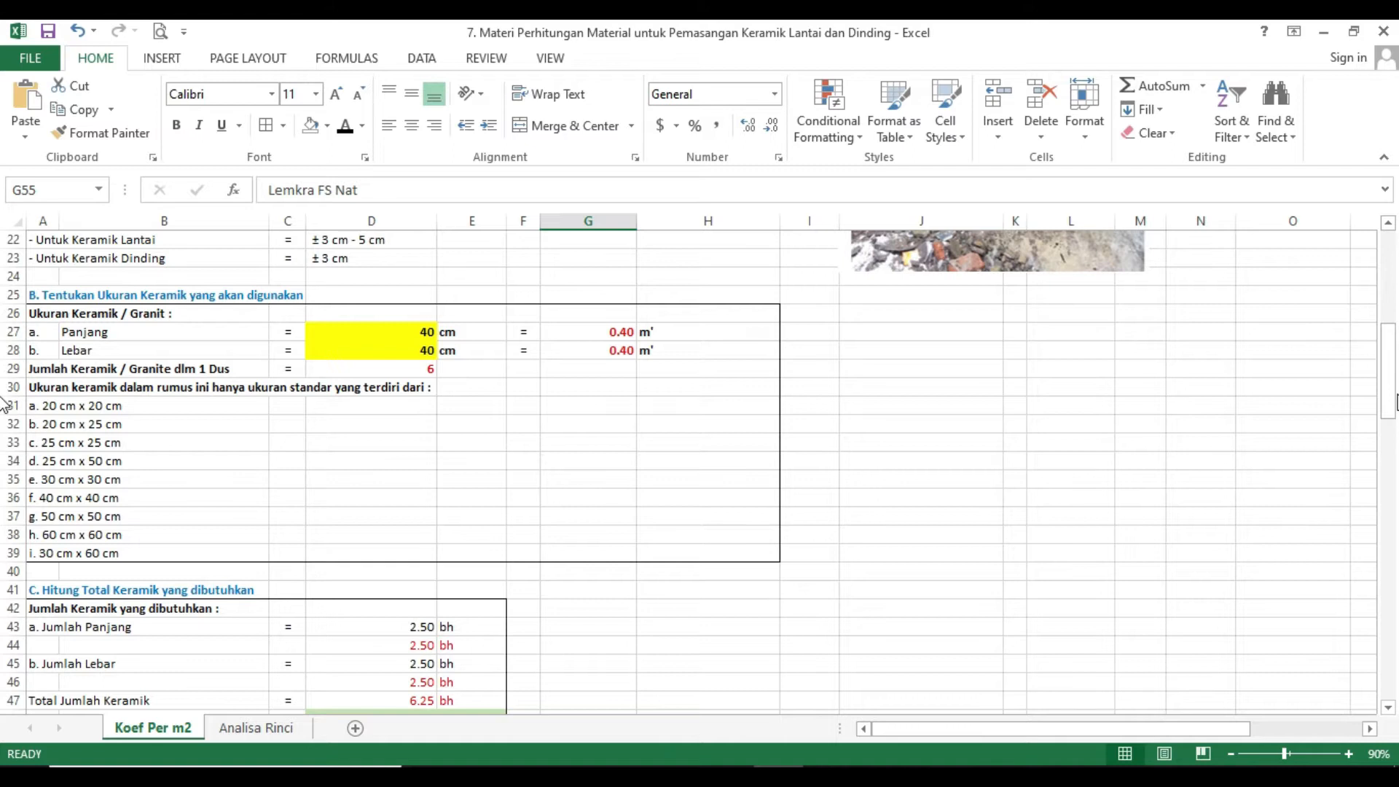
pyautogui.click(68, 553)
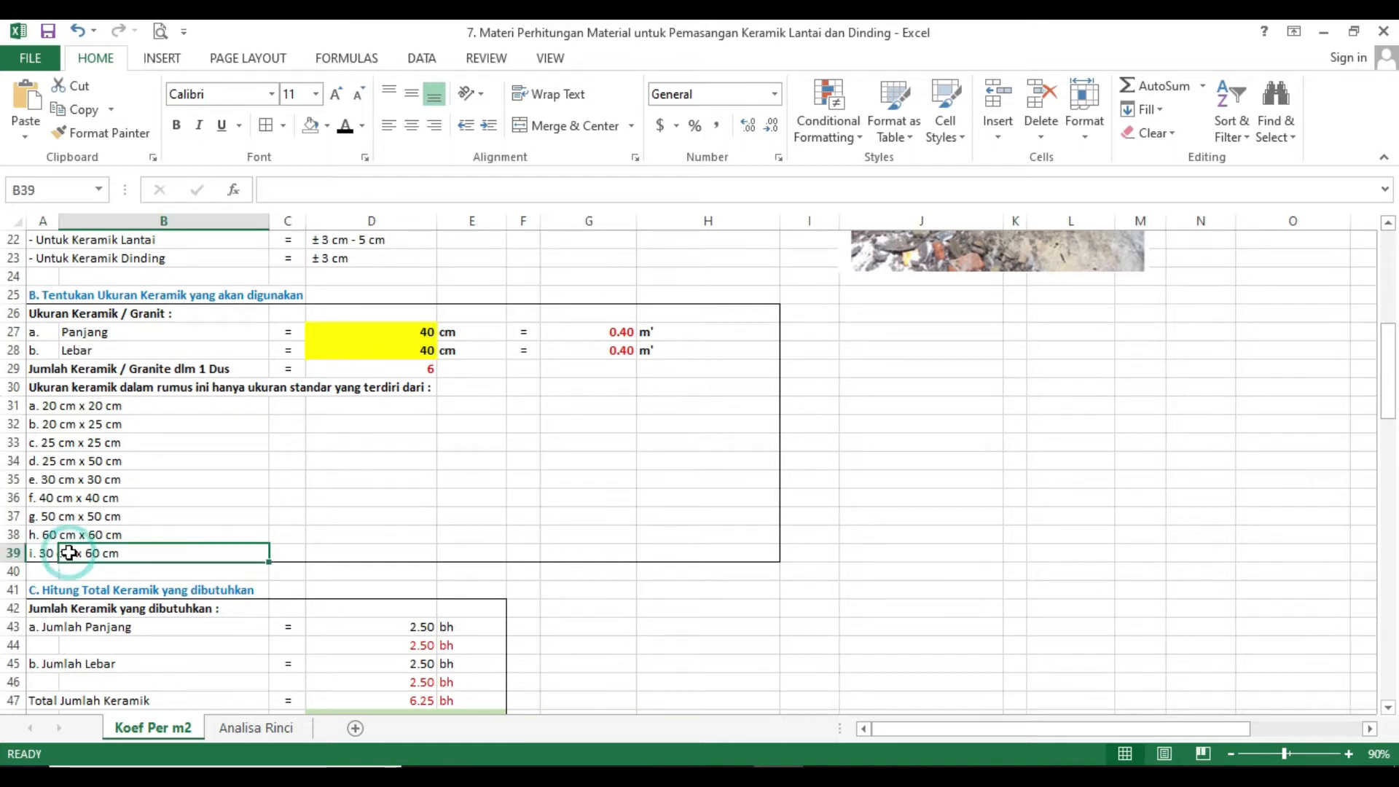
pyautogui.click(53, 515)
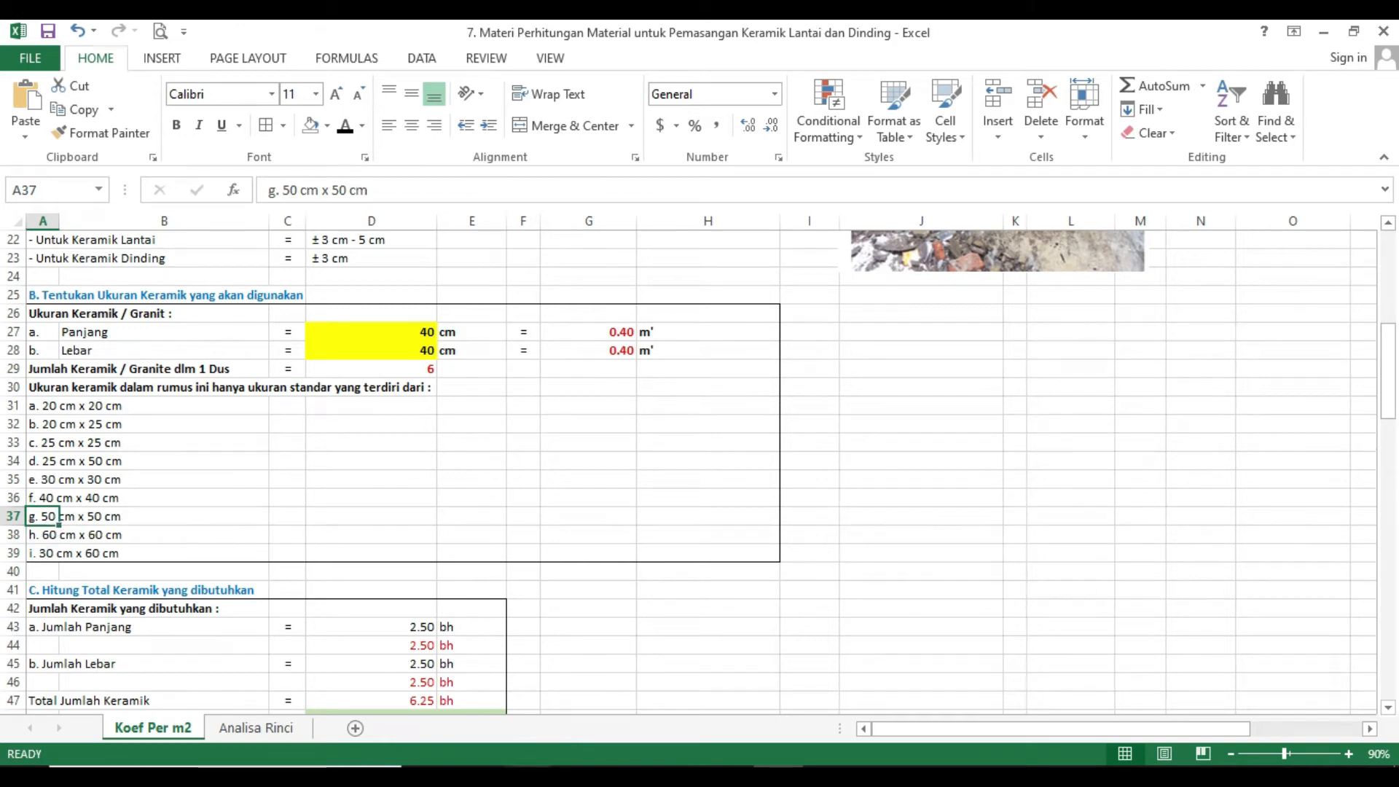
# - Switch to the PDF and examine the floor tile and skirting (plint) tables from A.4.4.3.8 through A.4.4.3.21
pyautogui.click(527, 776)
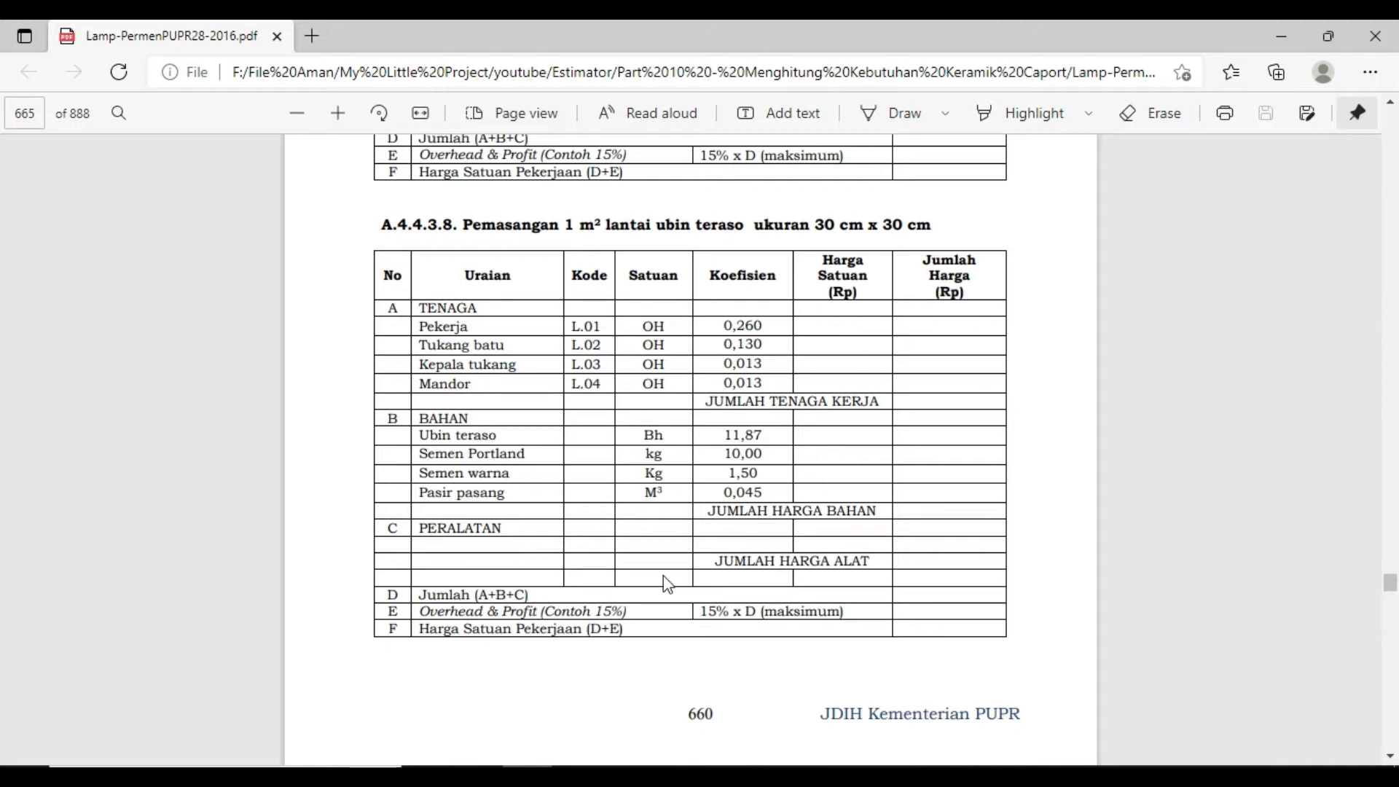
pyautogui.scroll(-5, 665, 583)
pyautogui.scroll(-10, 665, 583)
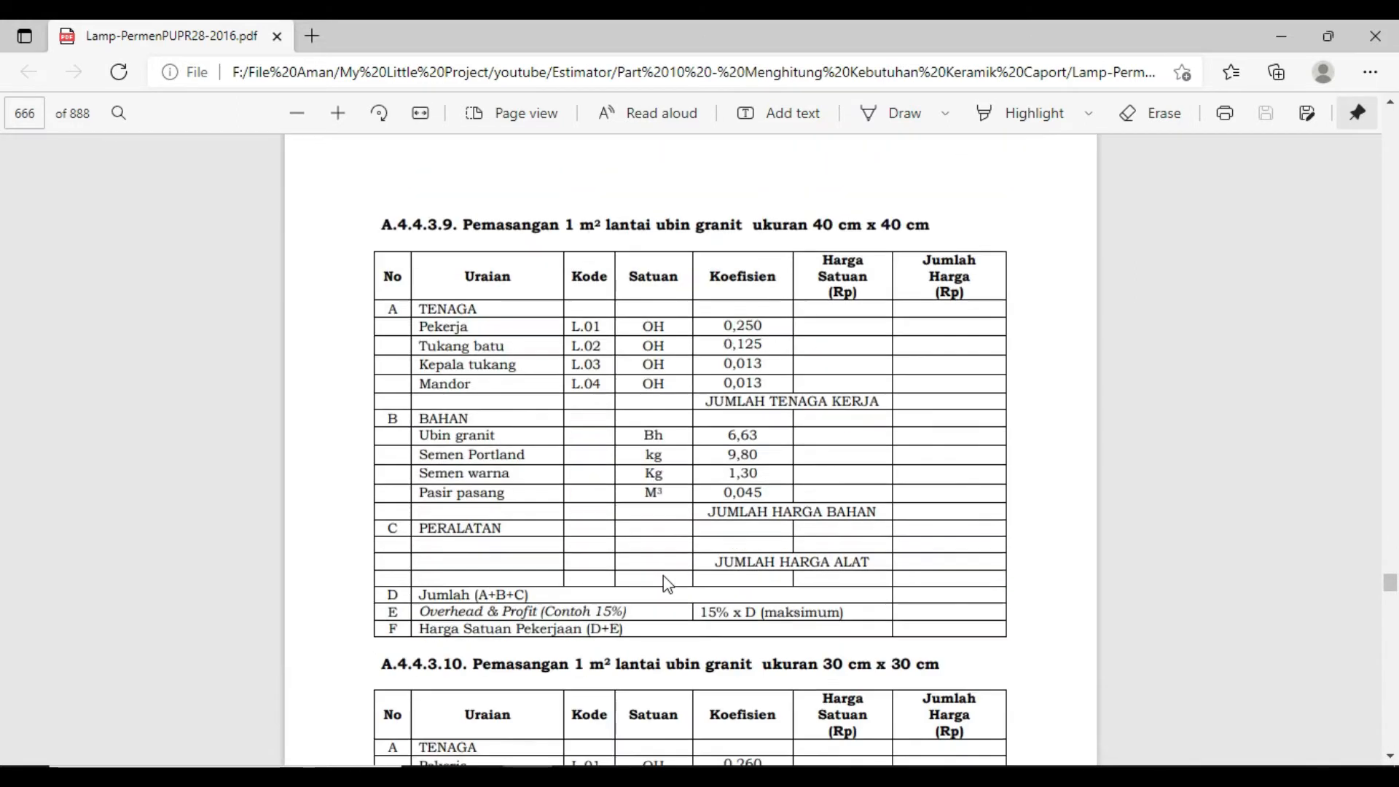
pyautogui.scroll(-8, 667, 585)
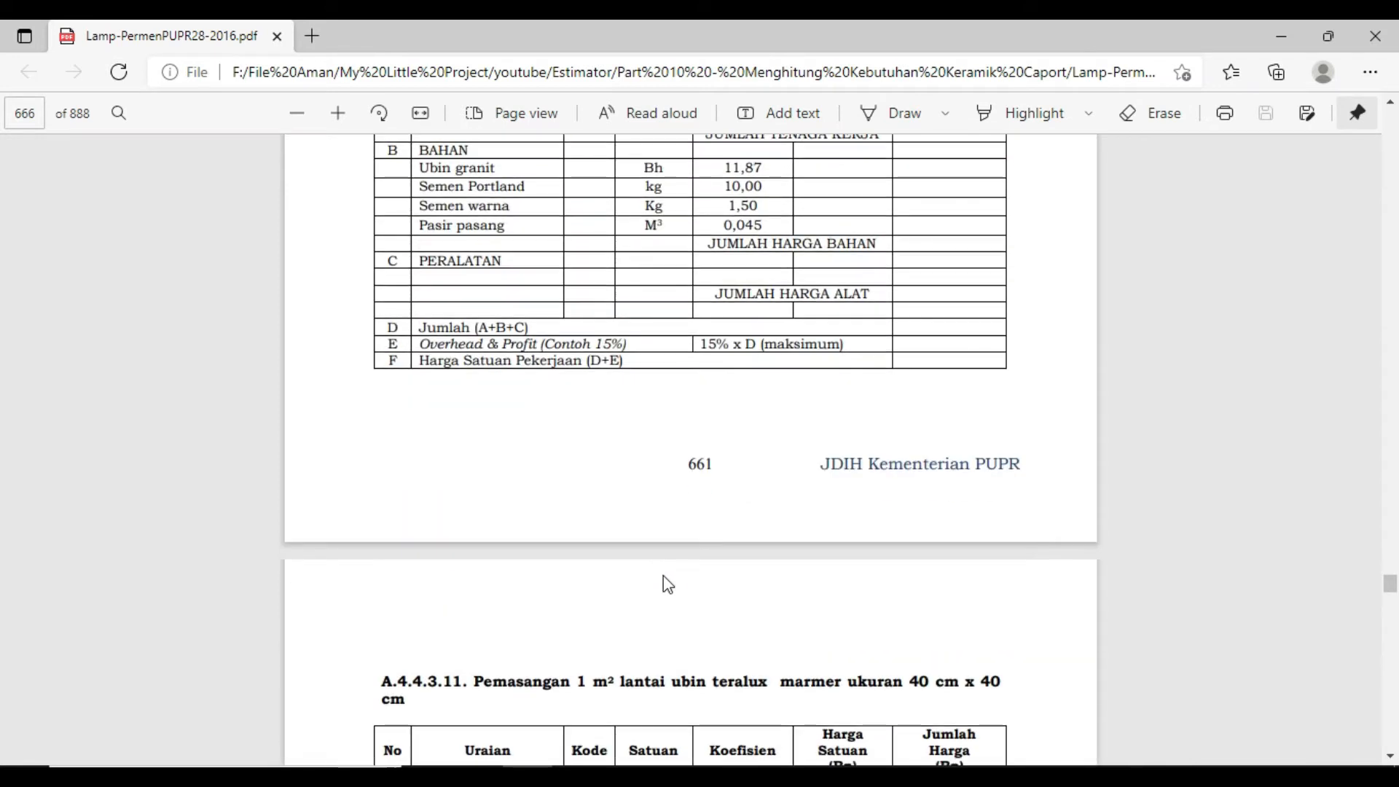
pyautogui.scroll(-12, 667, 585)
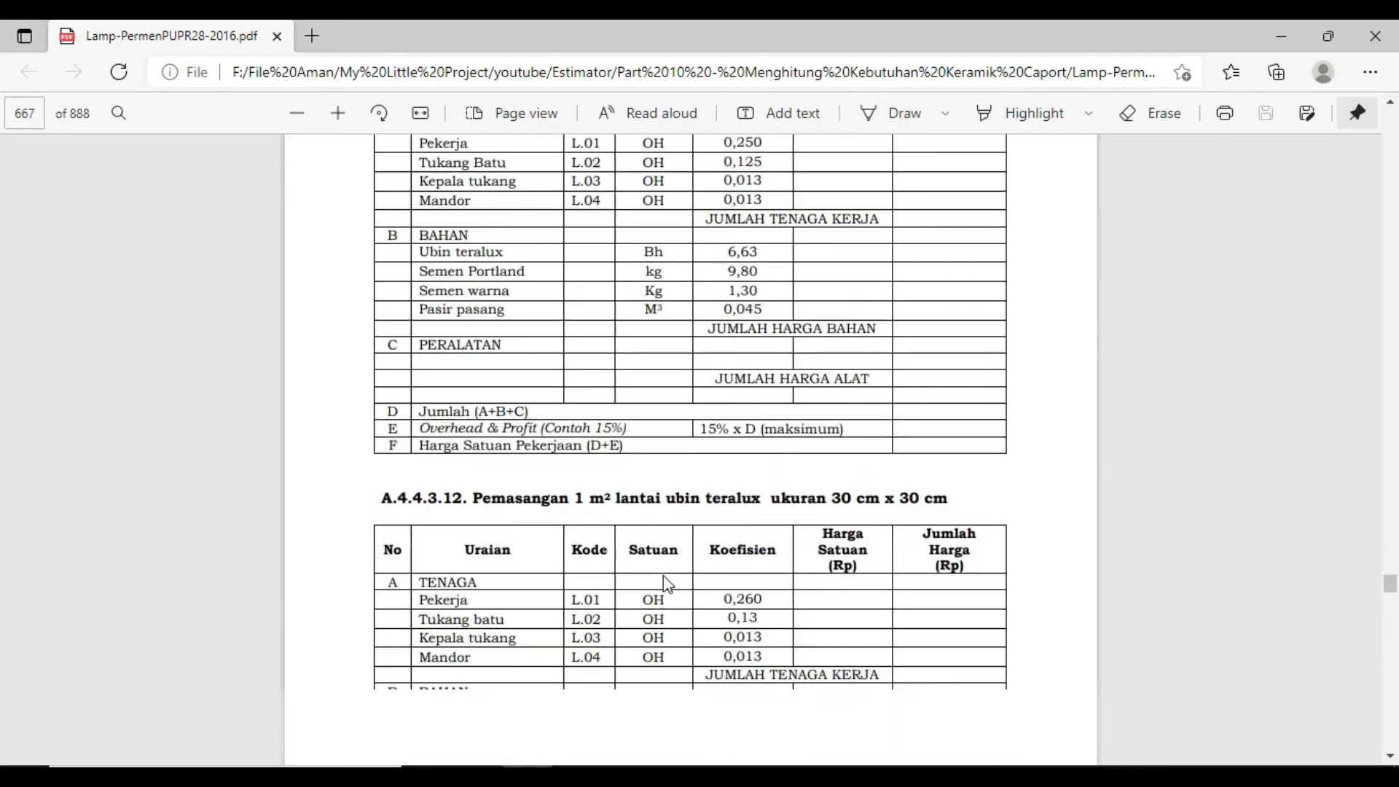
pyautogui.scroll(-12, 667, 585)
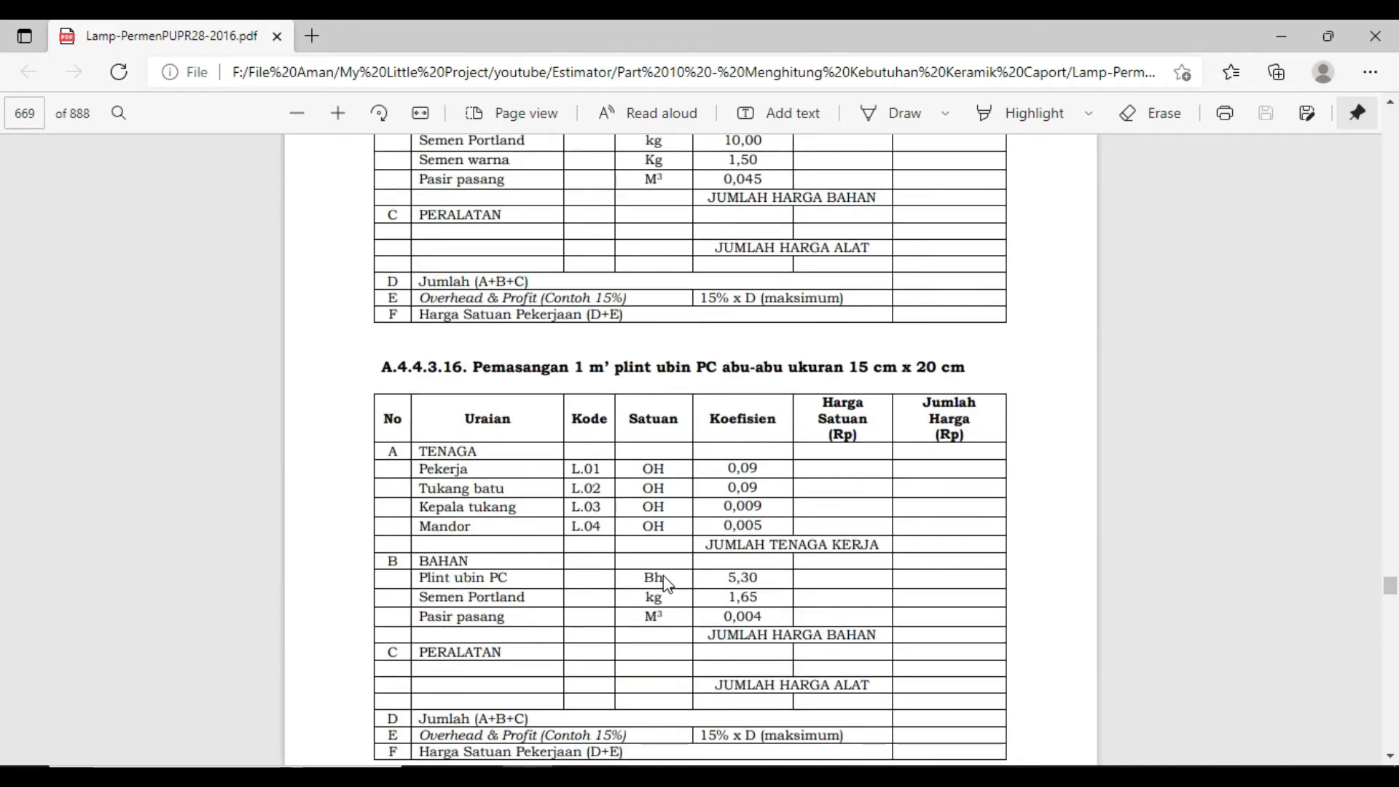
pyautogui.scroll(-12, 668, 585)
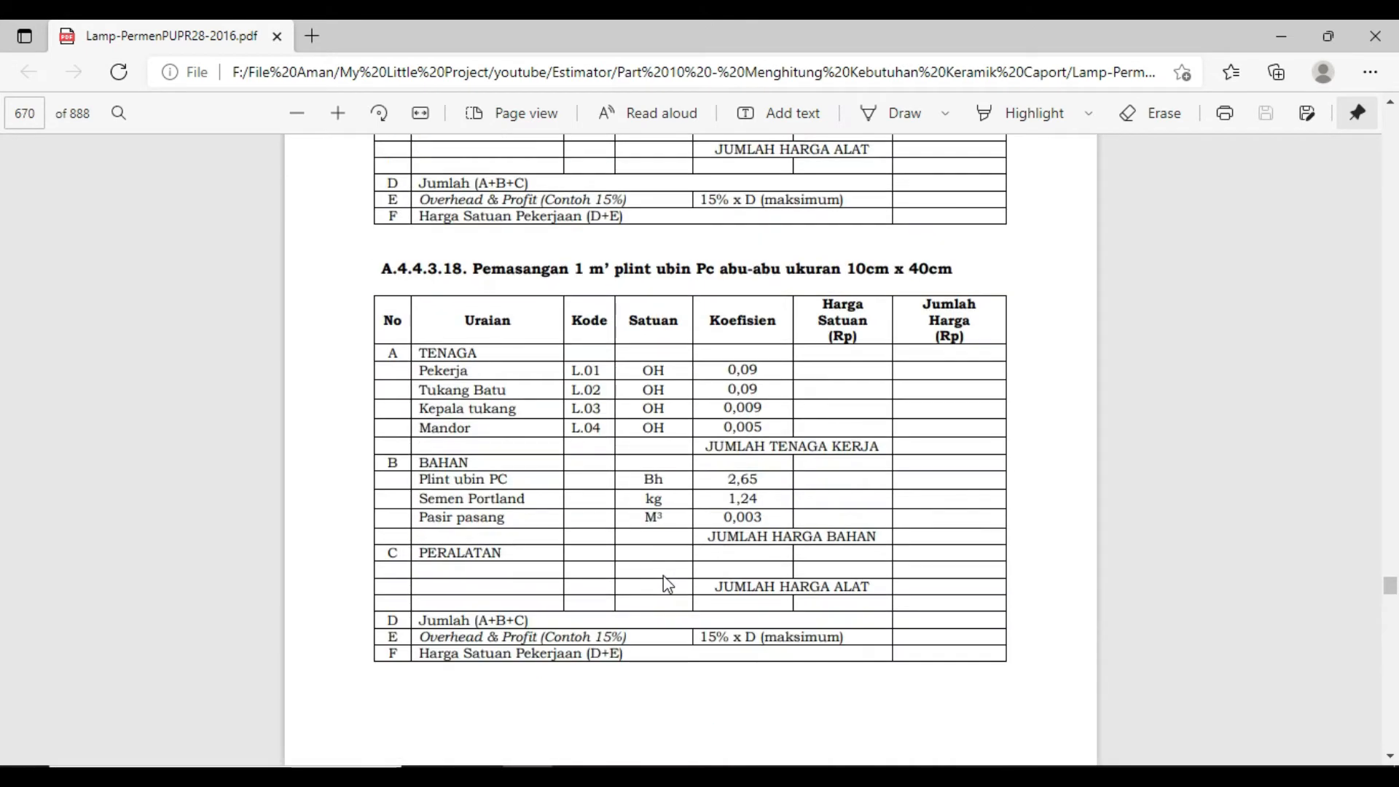
pyautogui.scroll(-10, 667, 585)
pyautogui.scroll(-3, 667, 586)
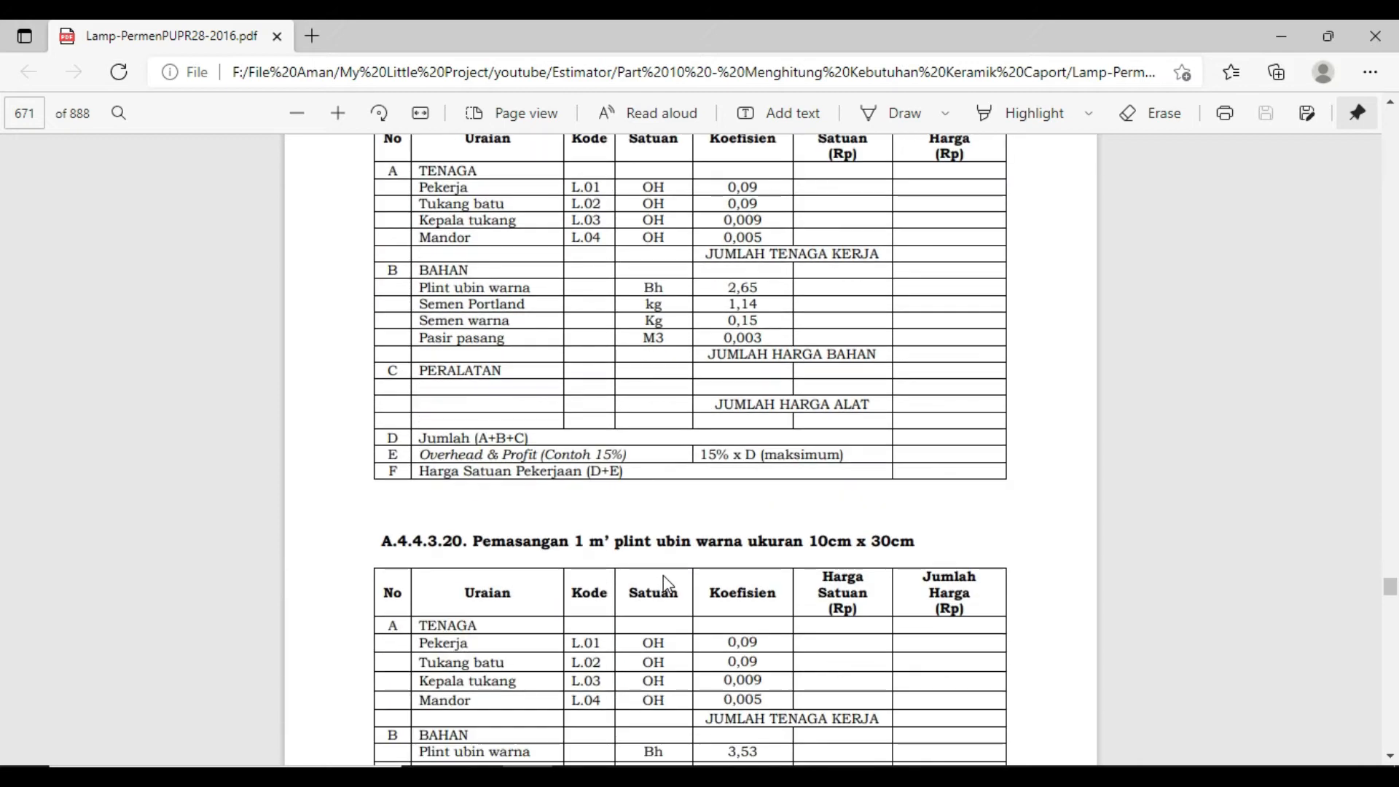
pyautogui.scroll(-12, 667, 586)
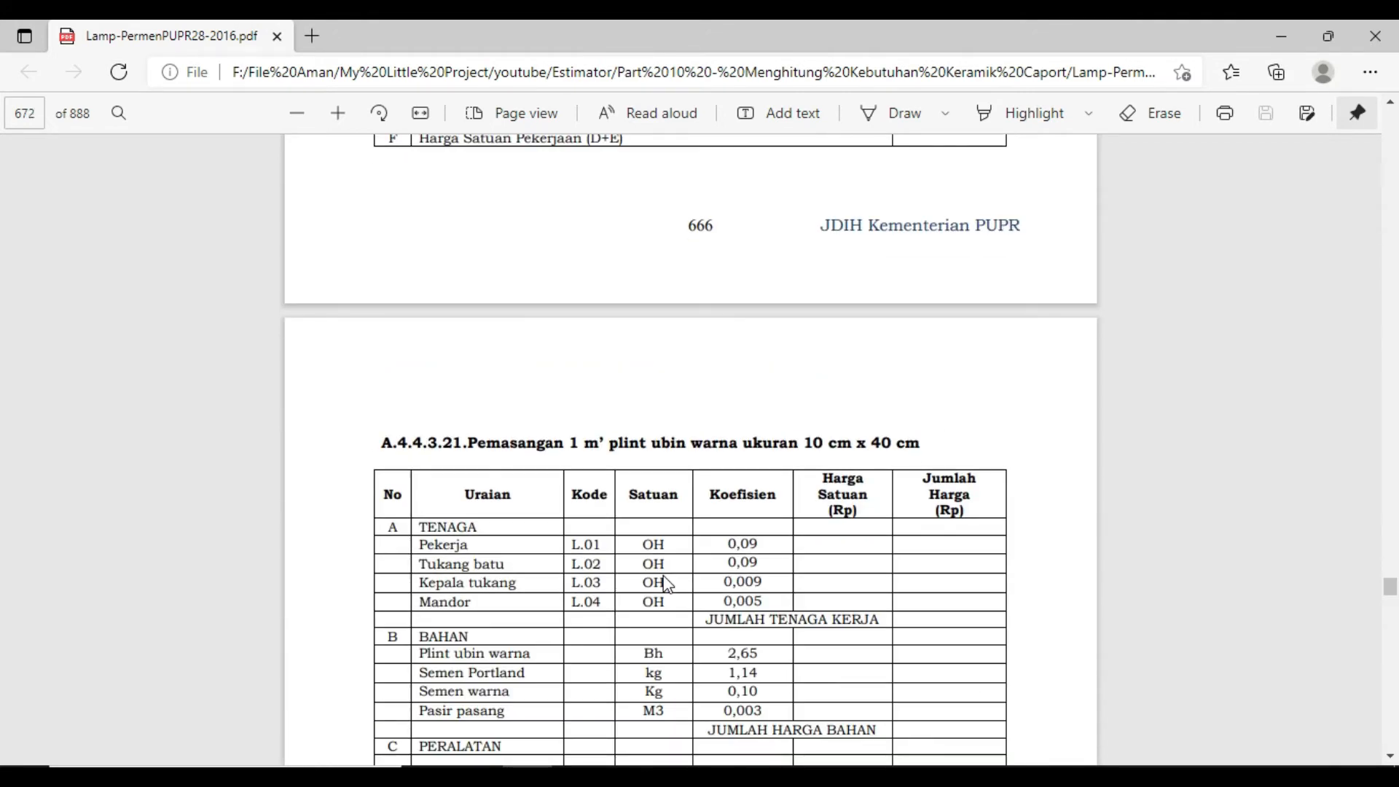
# - Return to the workbook and review the area dimension inputs in section A alongside the example floor photo
pyautogui.hotkey('alt', 'Tab')
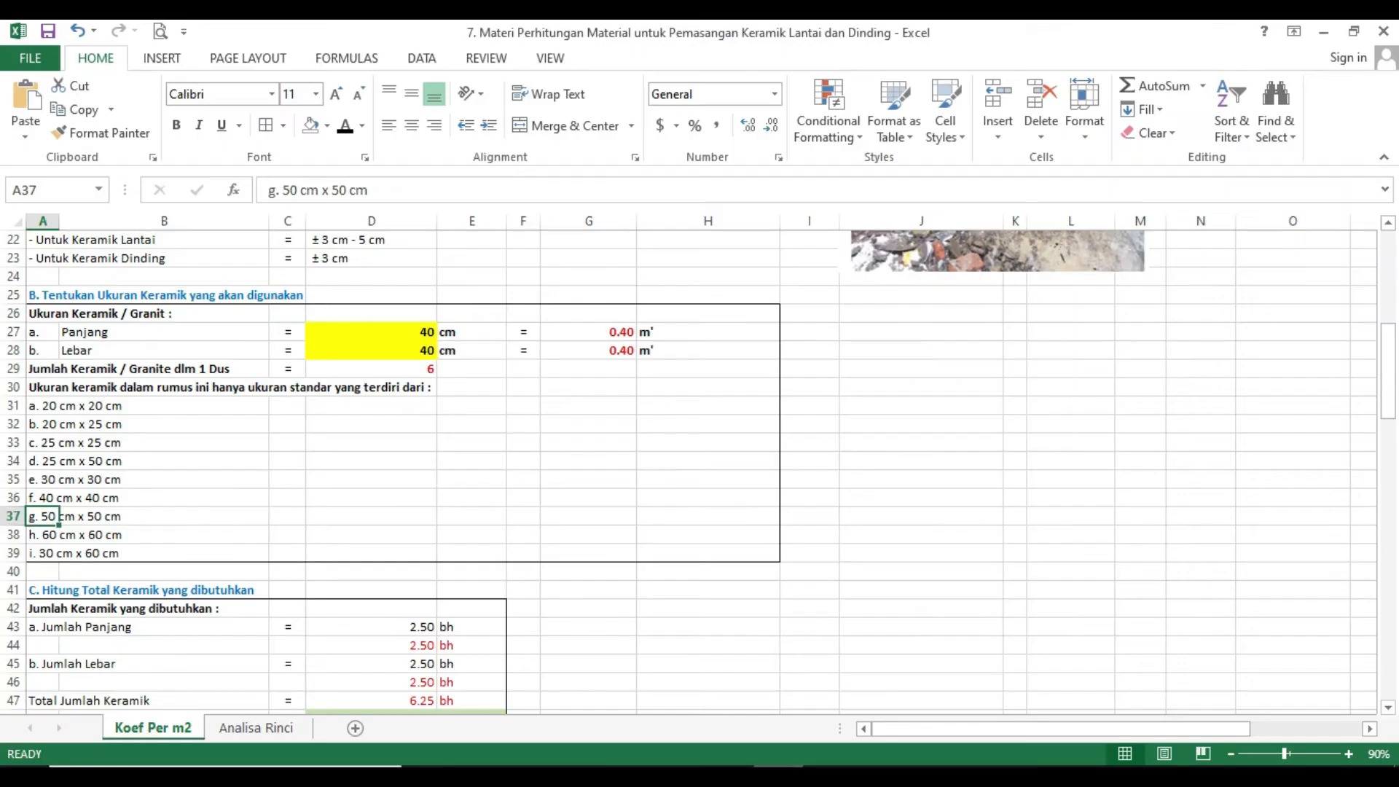
pyautogui.scroll(7, 522, 484)
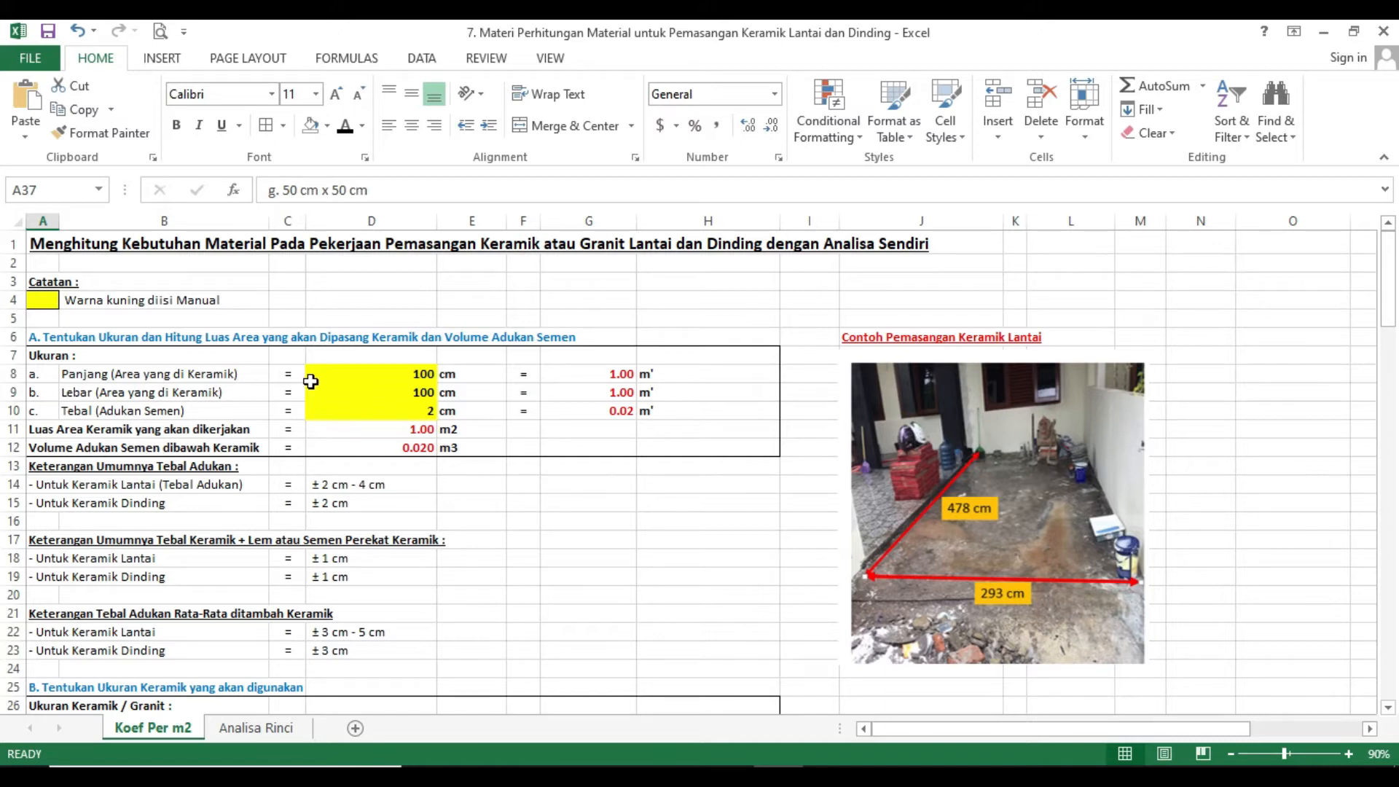
pyautogui.scroll(-1, 891, 353)
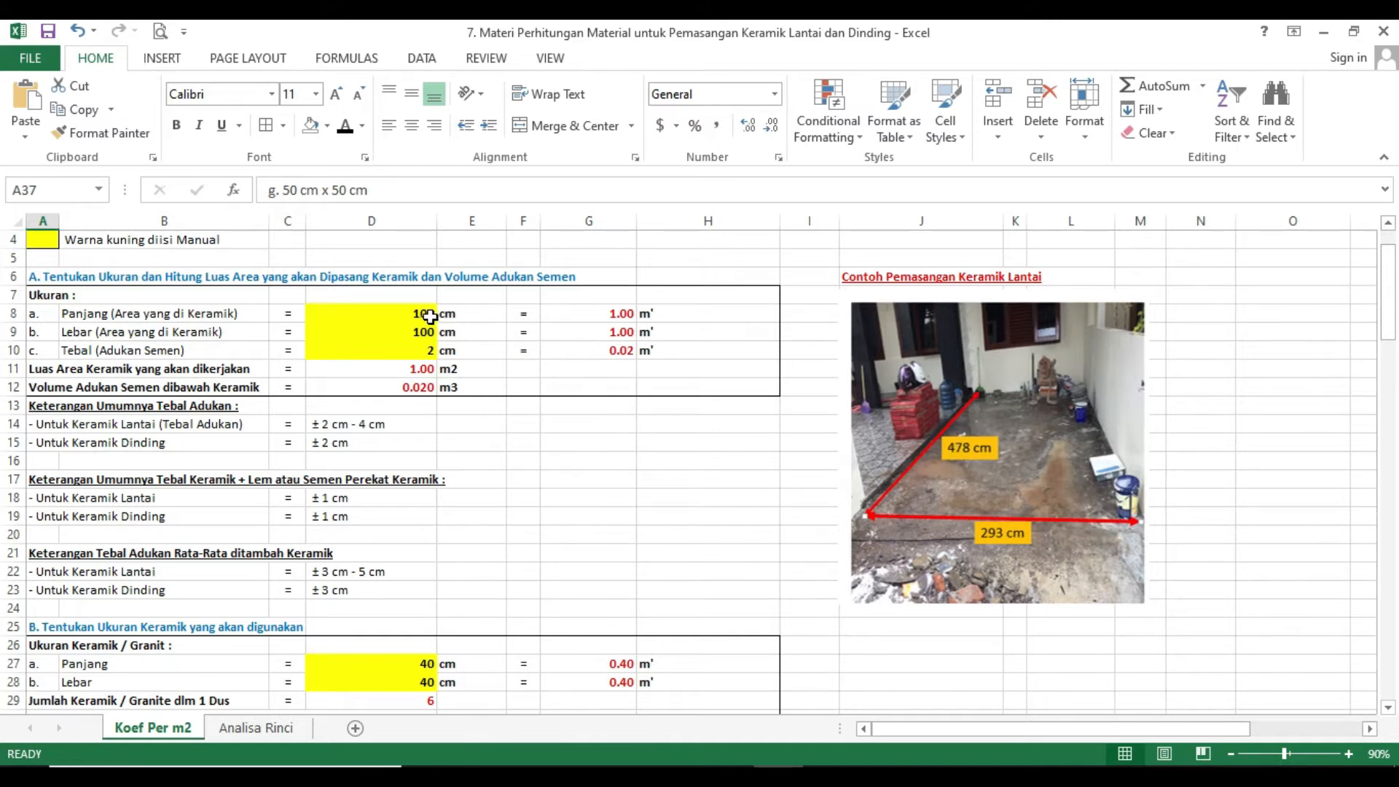
pyautogui.scroll(1, 396, 353)
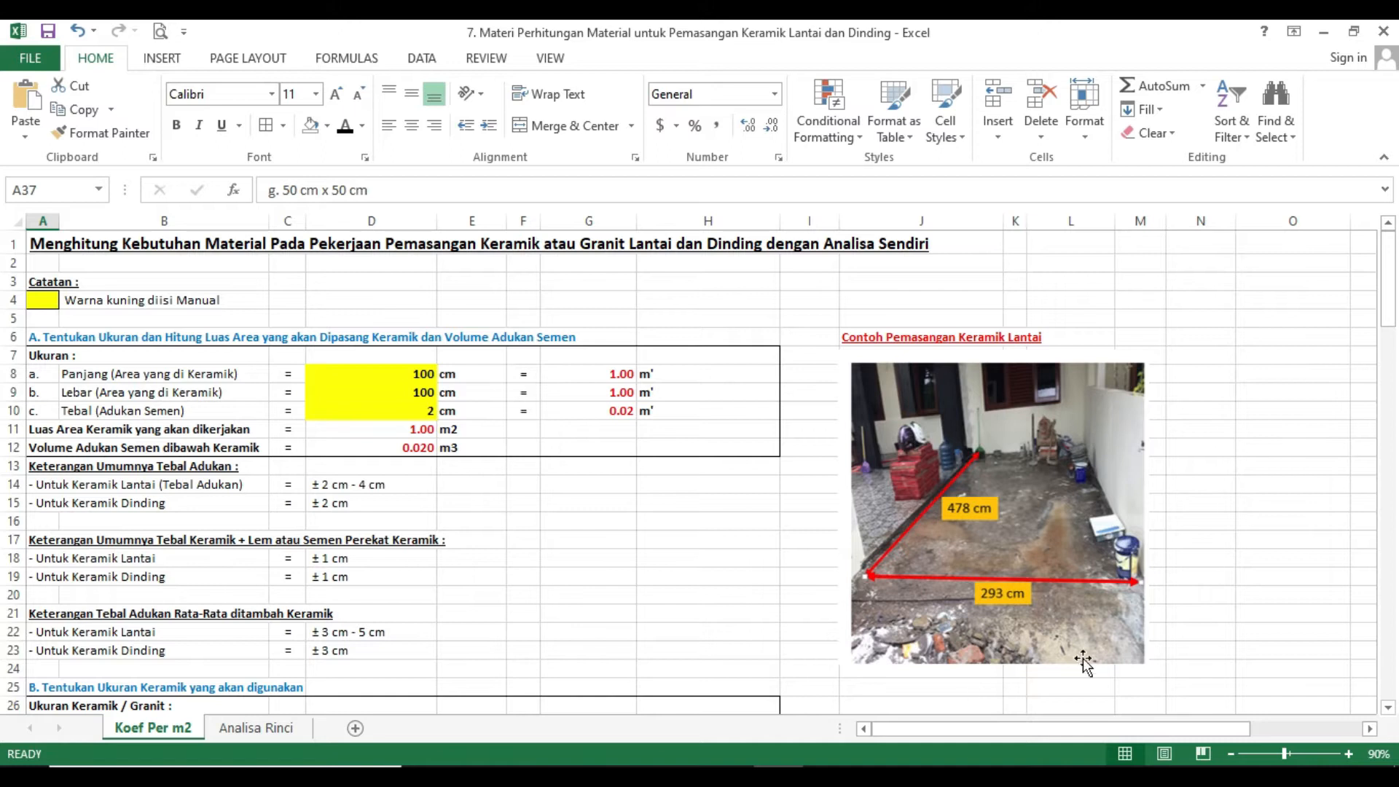
# - In section A, set the tiled area's width (Lebar) to 293 cm and its length (Panjang) to 478 cm
pyautogui.click(396, 393)
pyautogui.write('293')
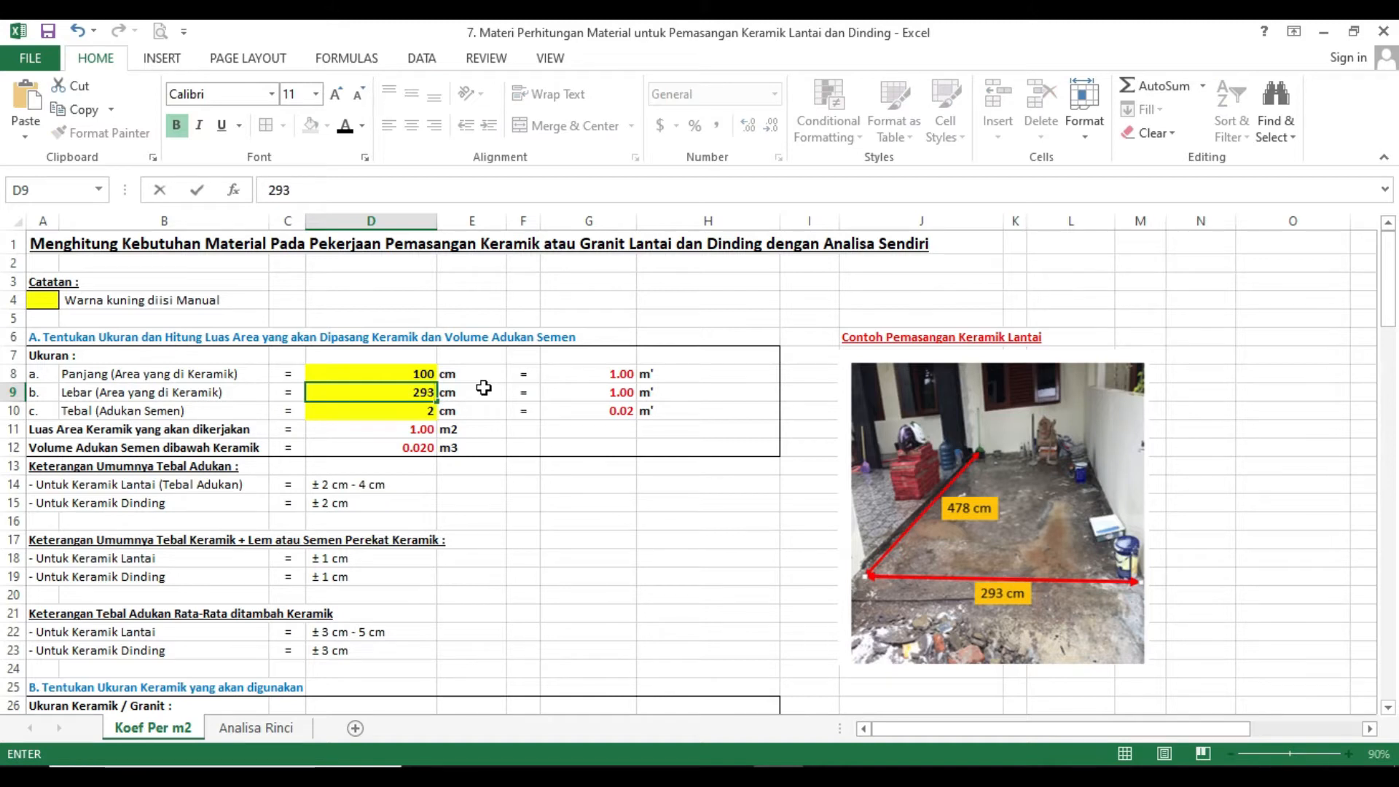
pyautogui.press('Return')
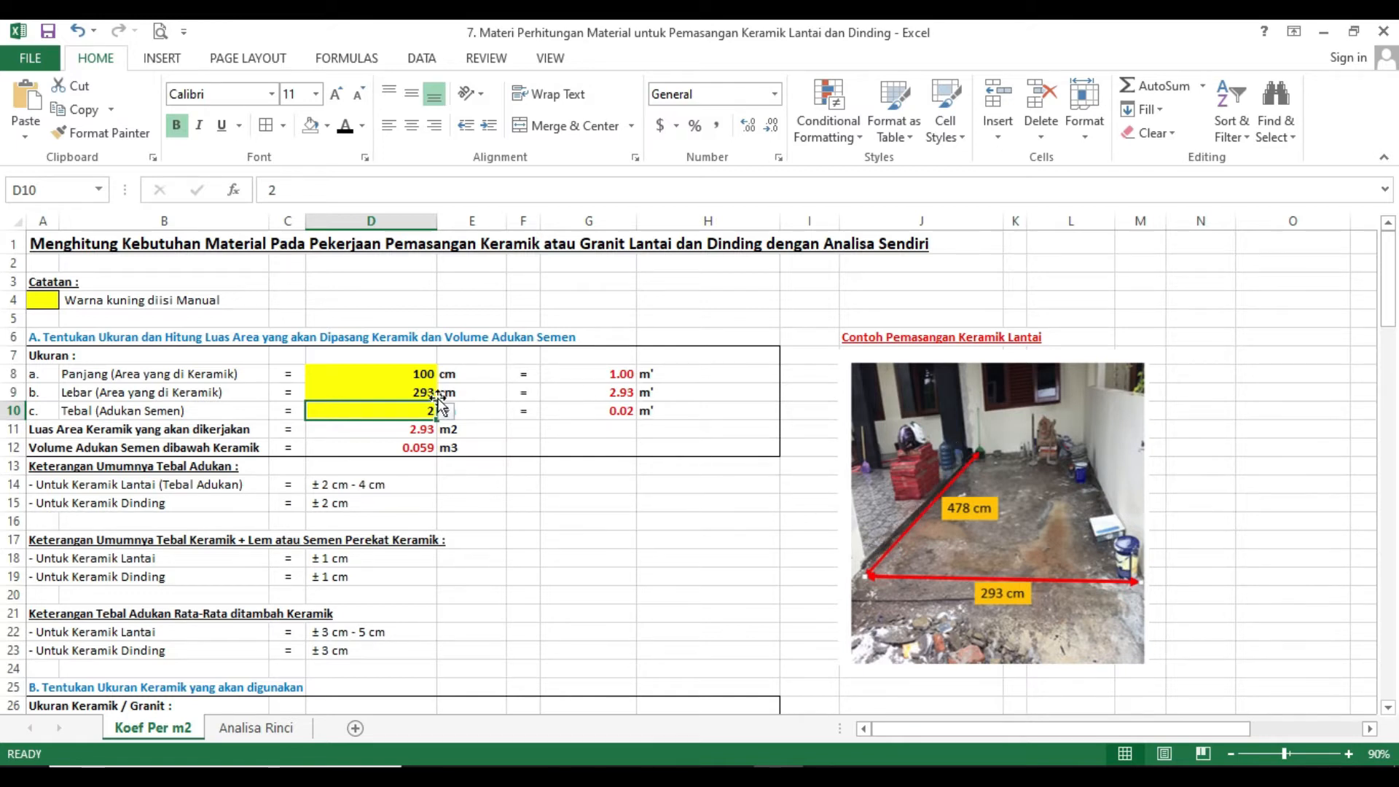
pyautogui.click(420, 372)
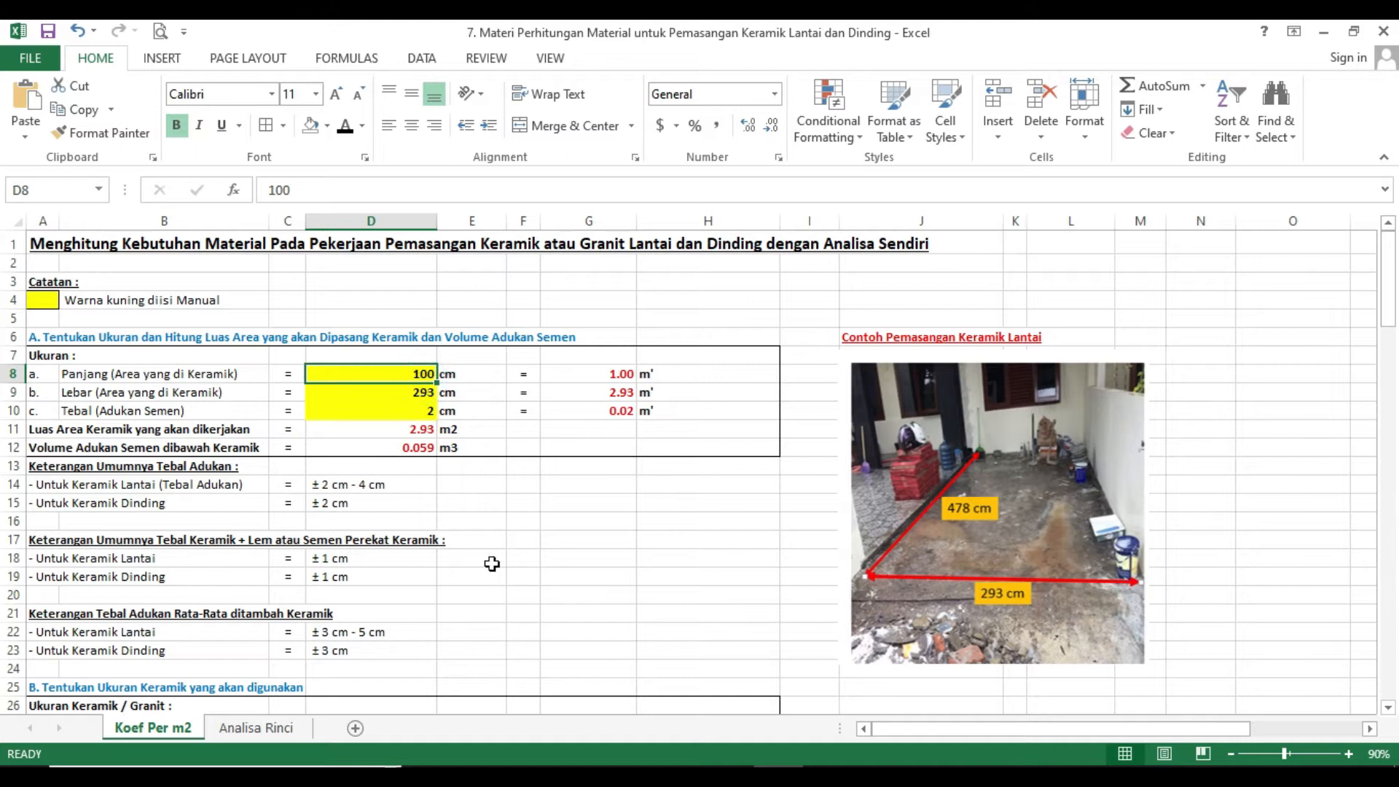
pyautogui.write('478')
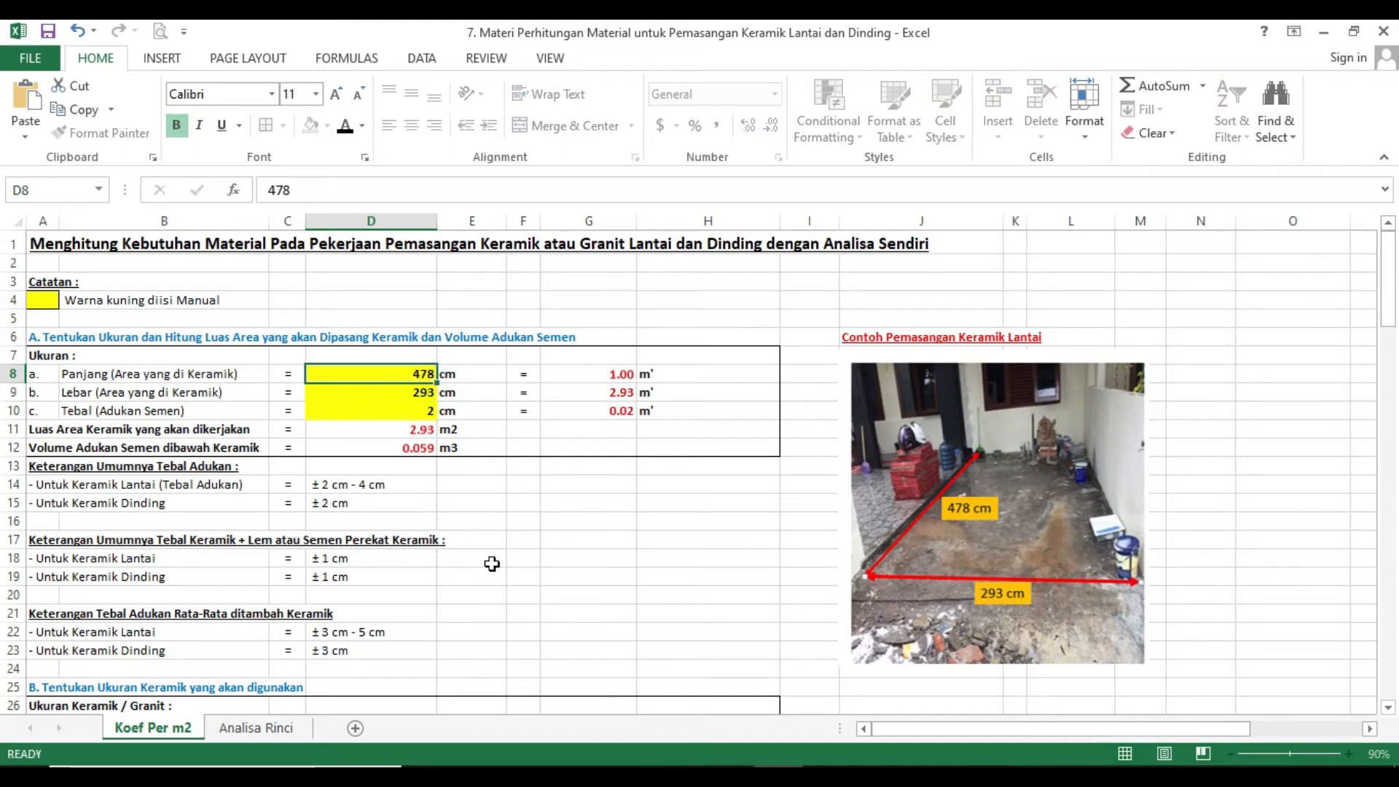
pyautogui.press('Return')
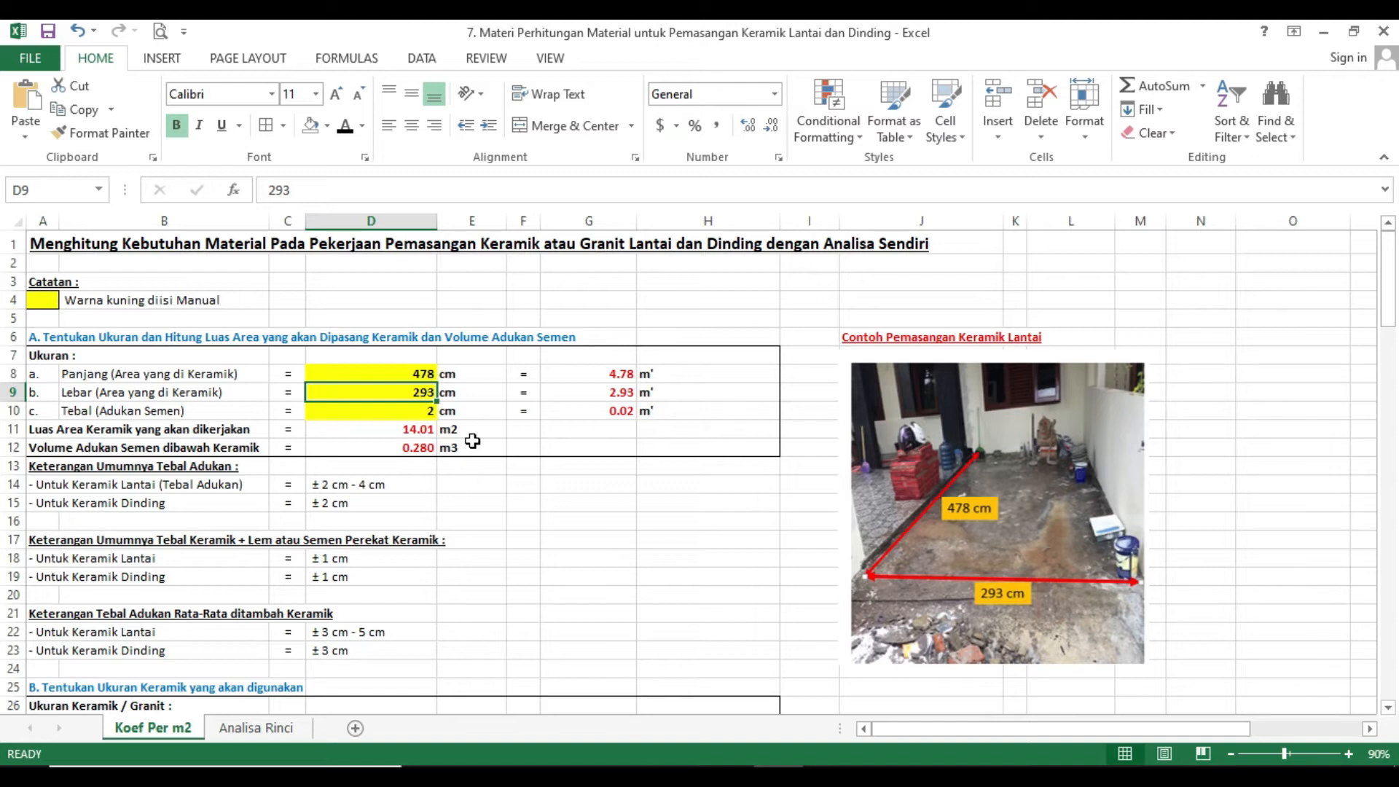
# - Set the cement mortar thickness (Tebal Adukan Semen) in section A to 4 cm
pyautogui.press('Down')
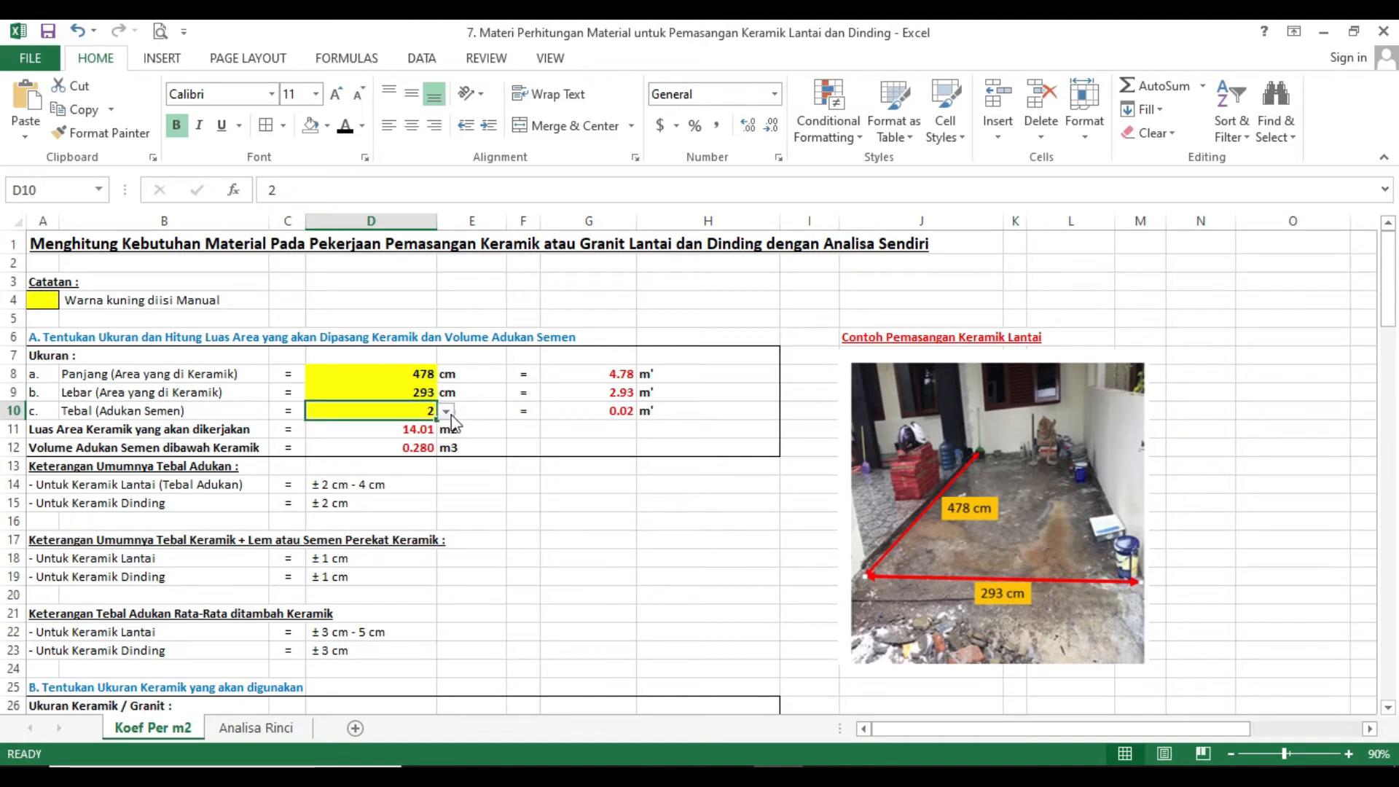
pyautogui.click(447, 413)
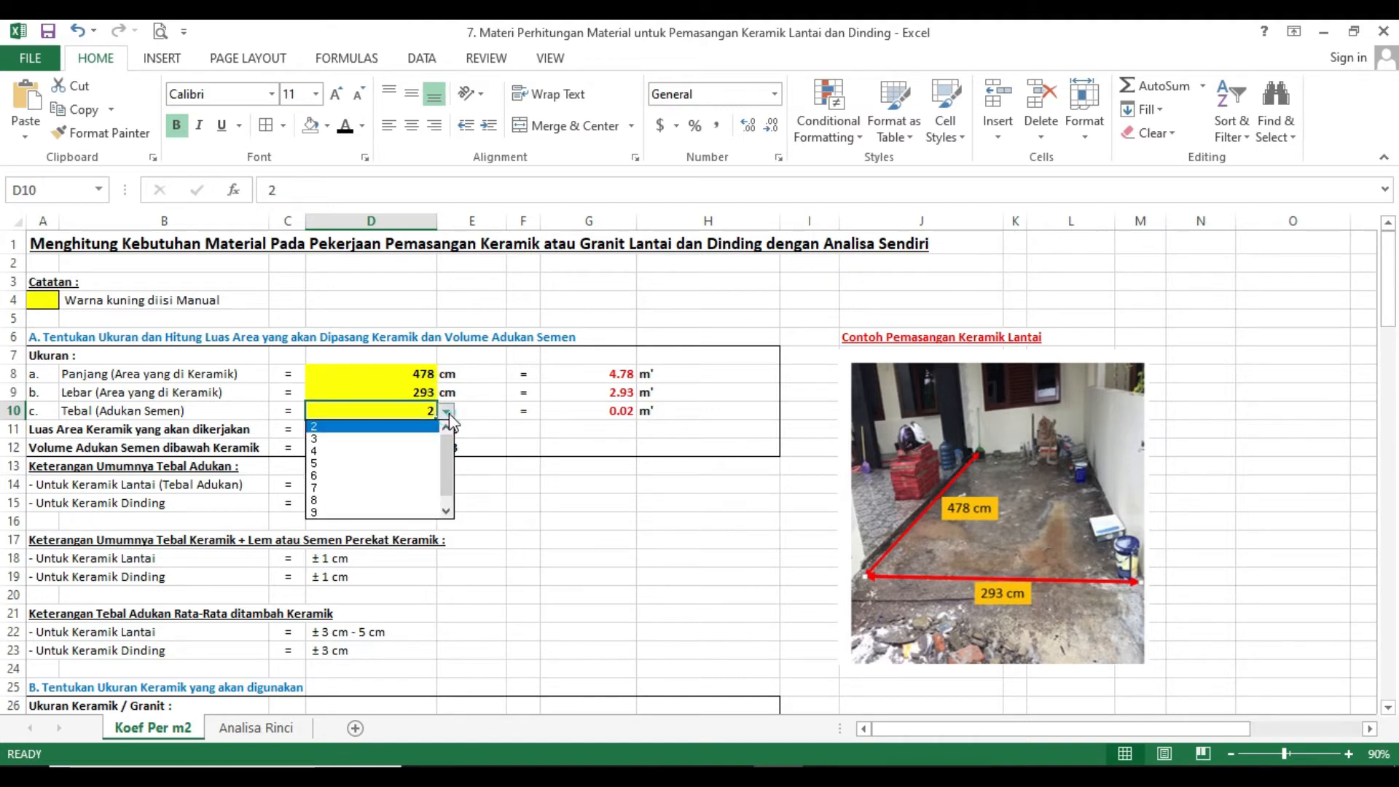
pyautogui.click(420, 451)
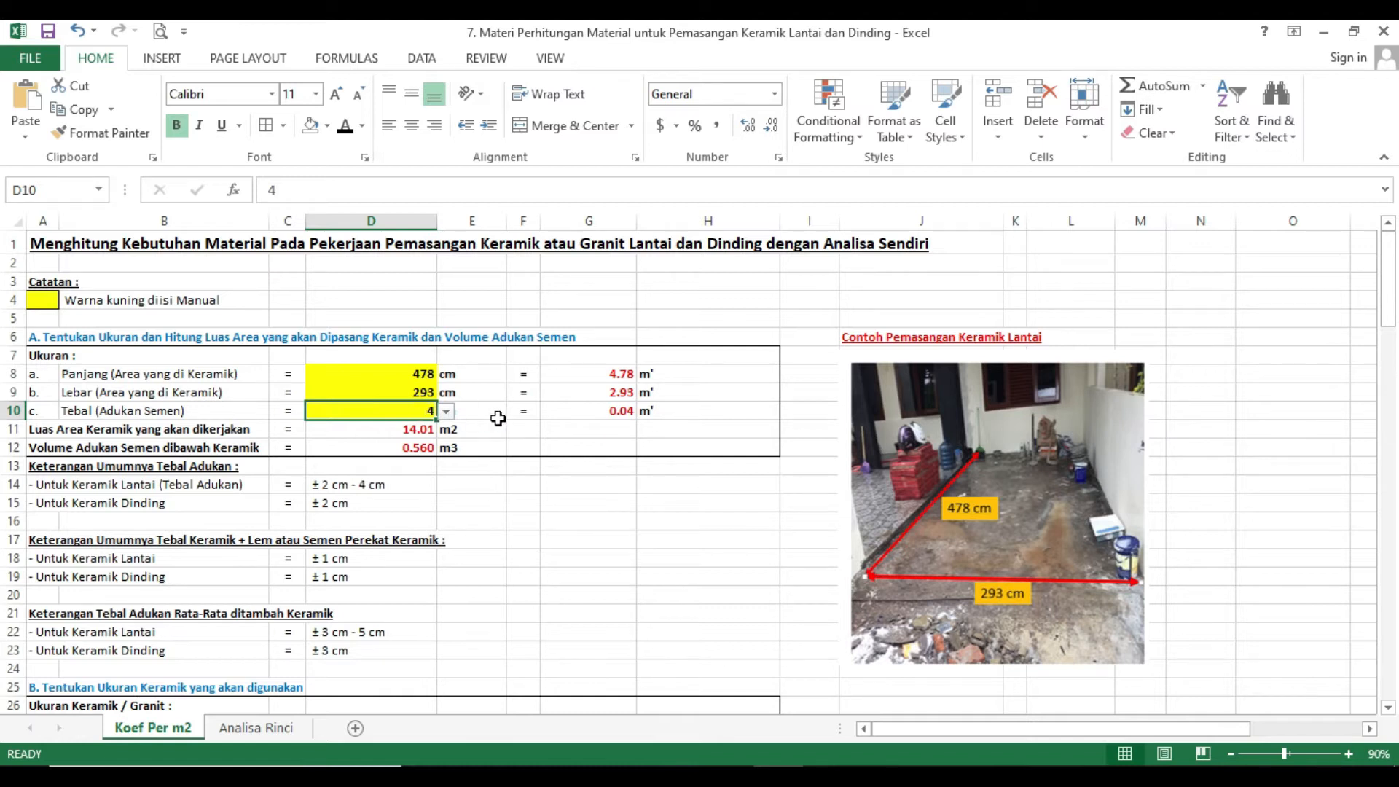
pyautogui.click(599, 443)
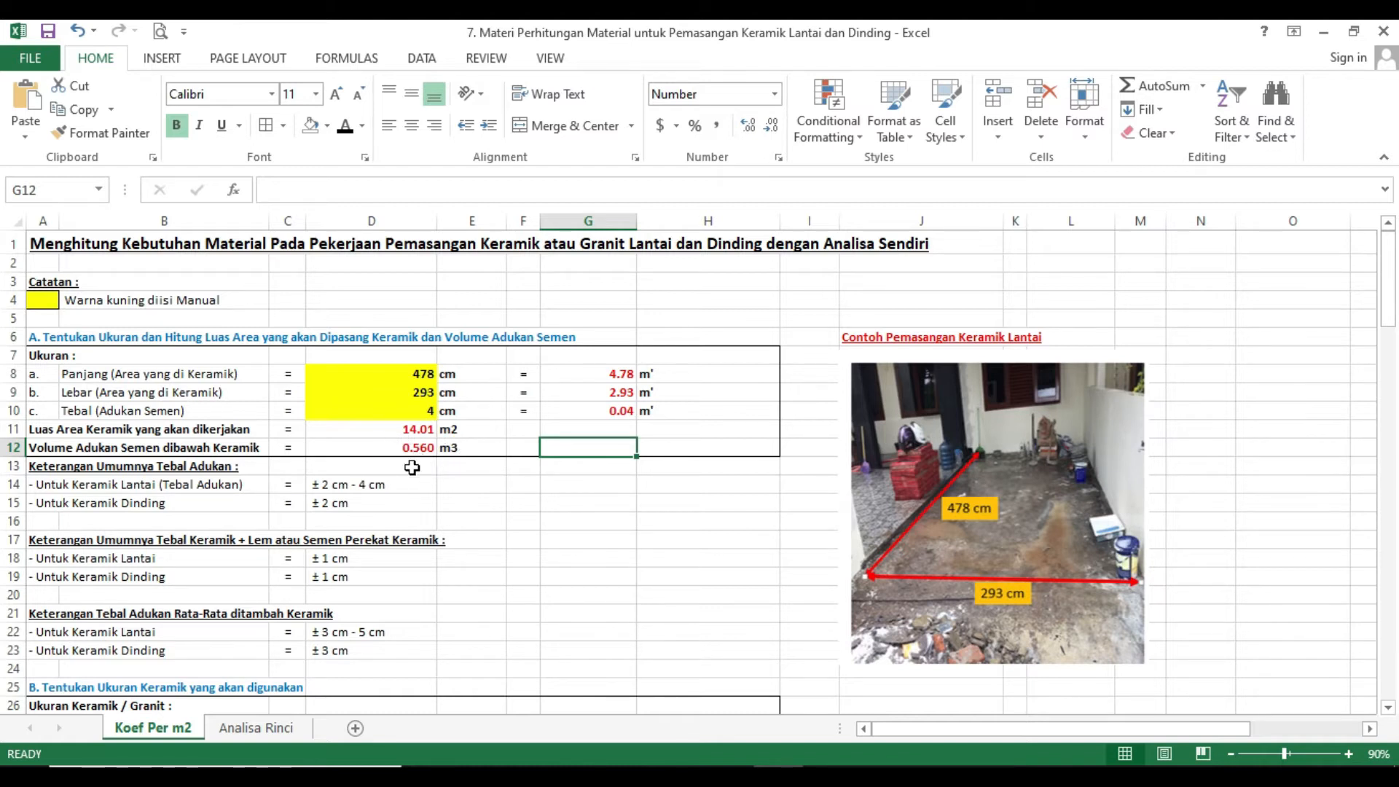
# - Review the notes on usual mortar, tile and combined thicknesses for floors and walls, and the tile size inputs in section B
pyautogui.scroll(-1, 200, 468)
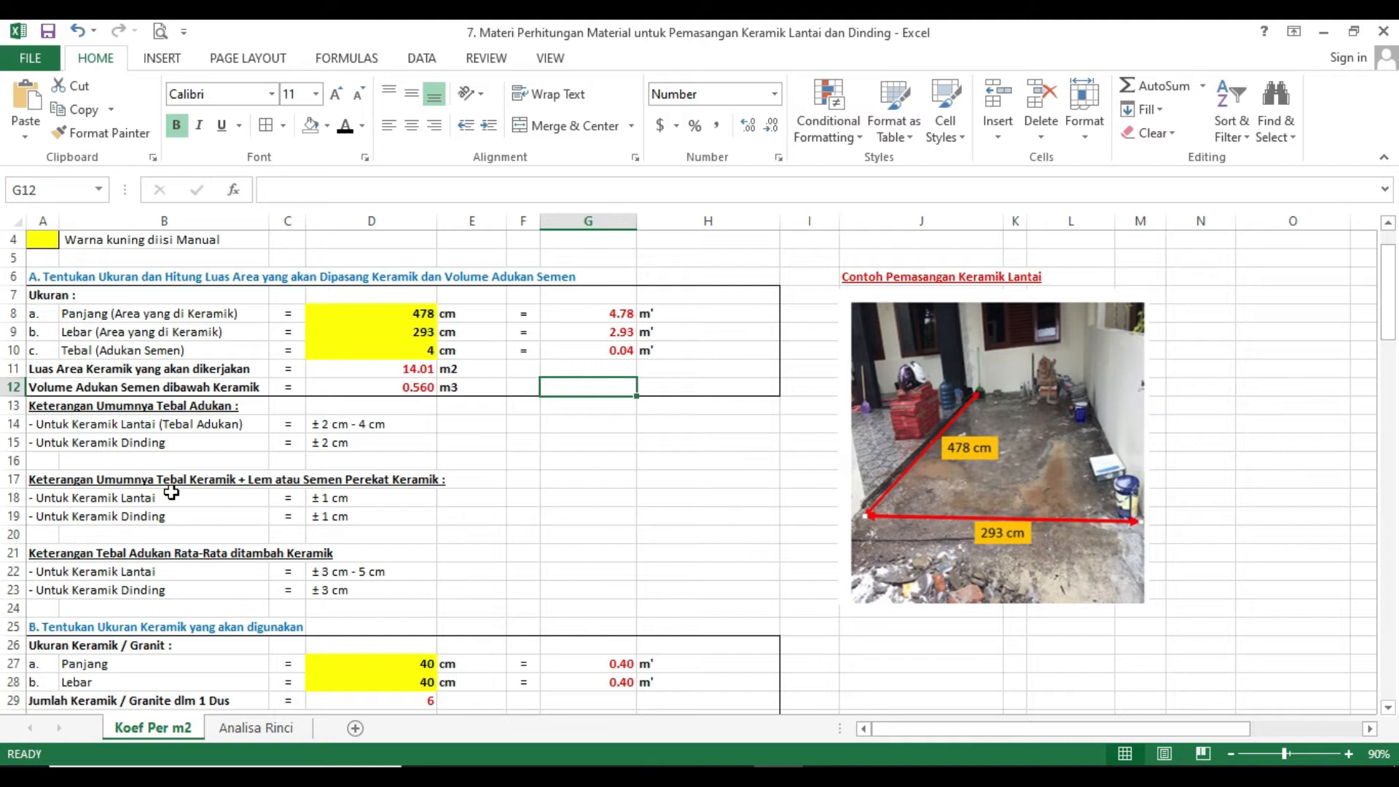
pyautogui.click(129, 559)
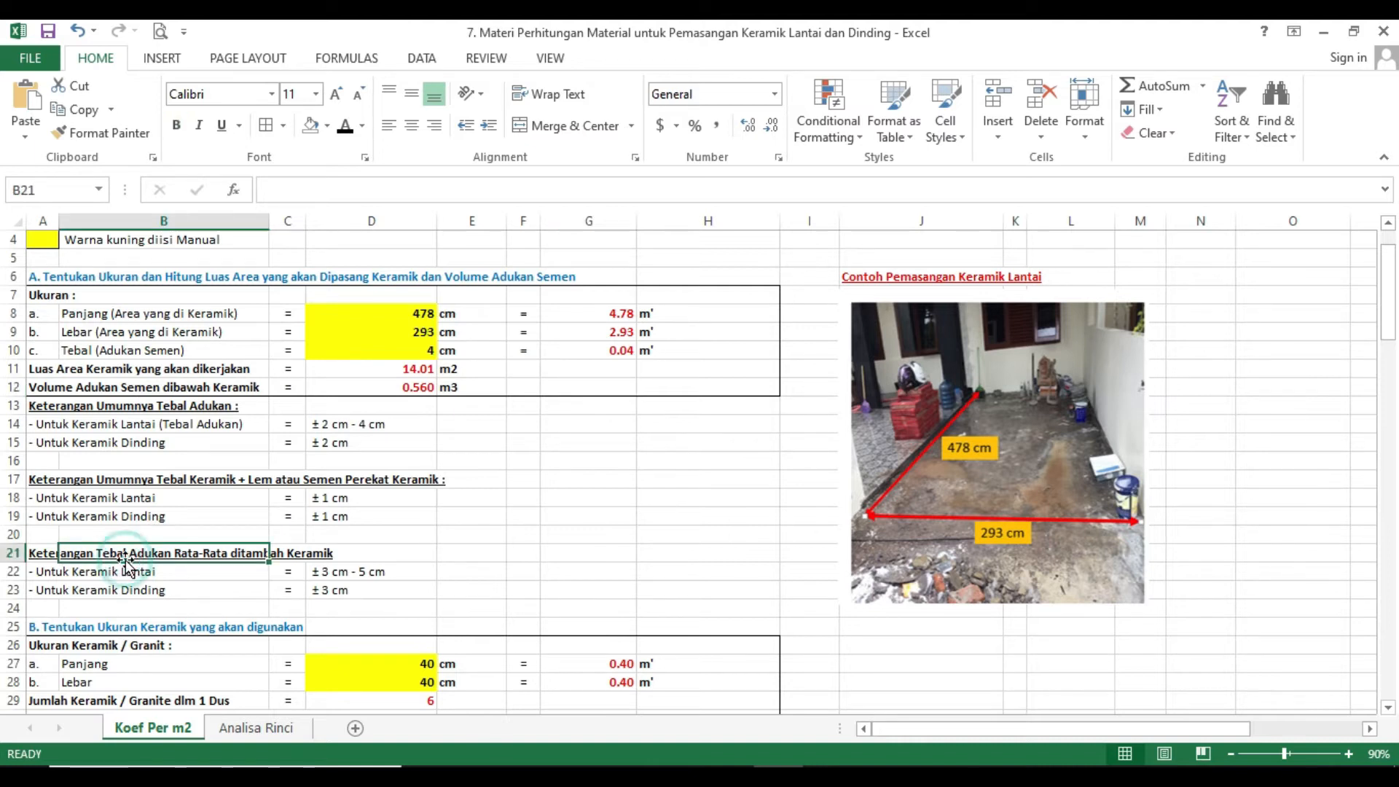
pyautogui.click(244, 520)
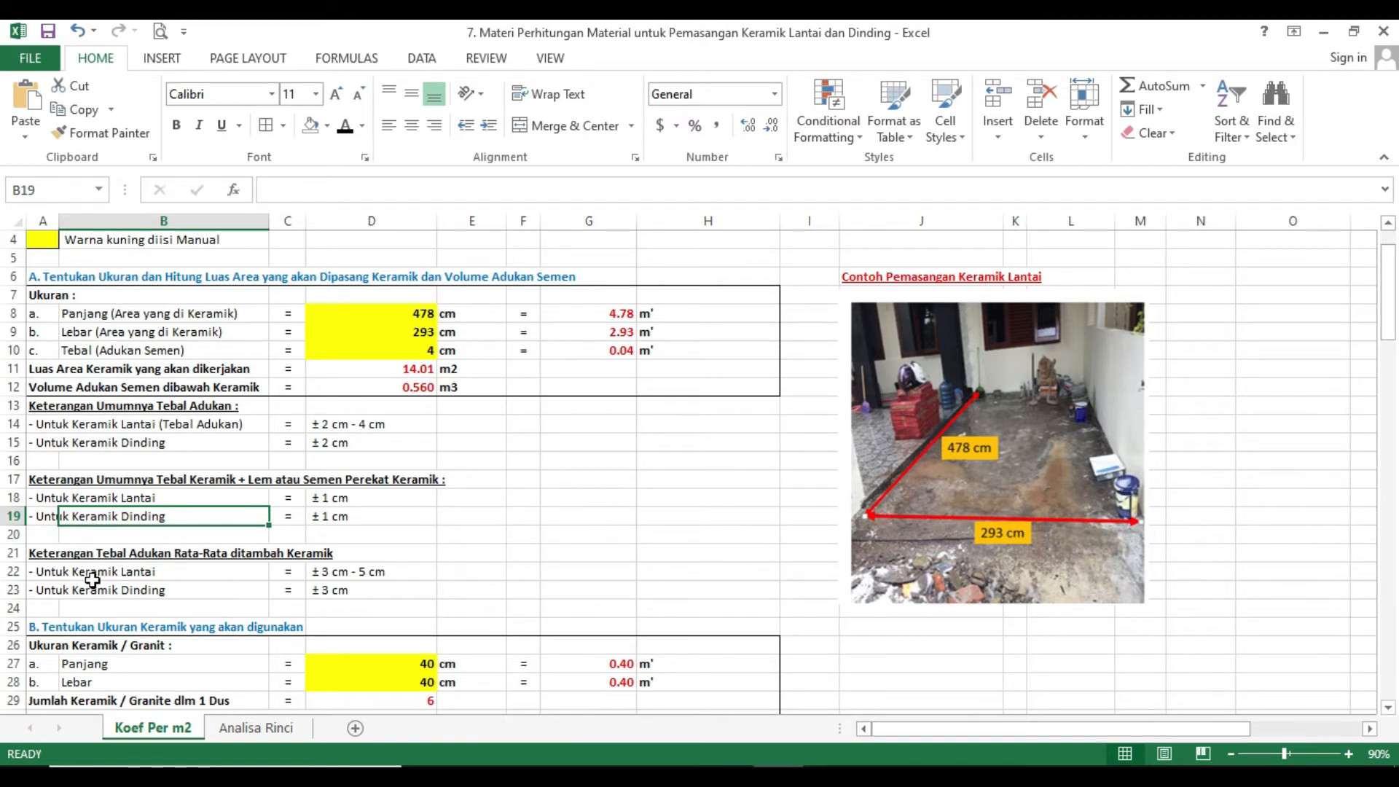
pyautogui.scroll(-1, 93, 580)
pyautogui.scroll(-2, 92, 580)
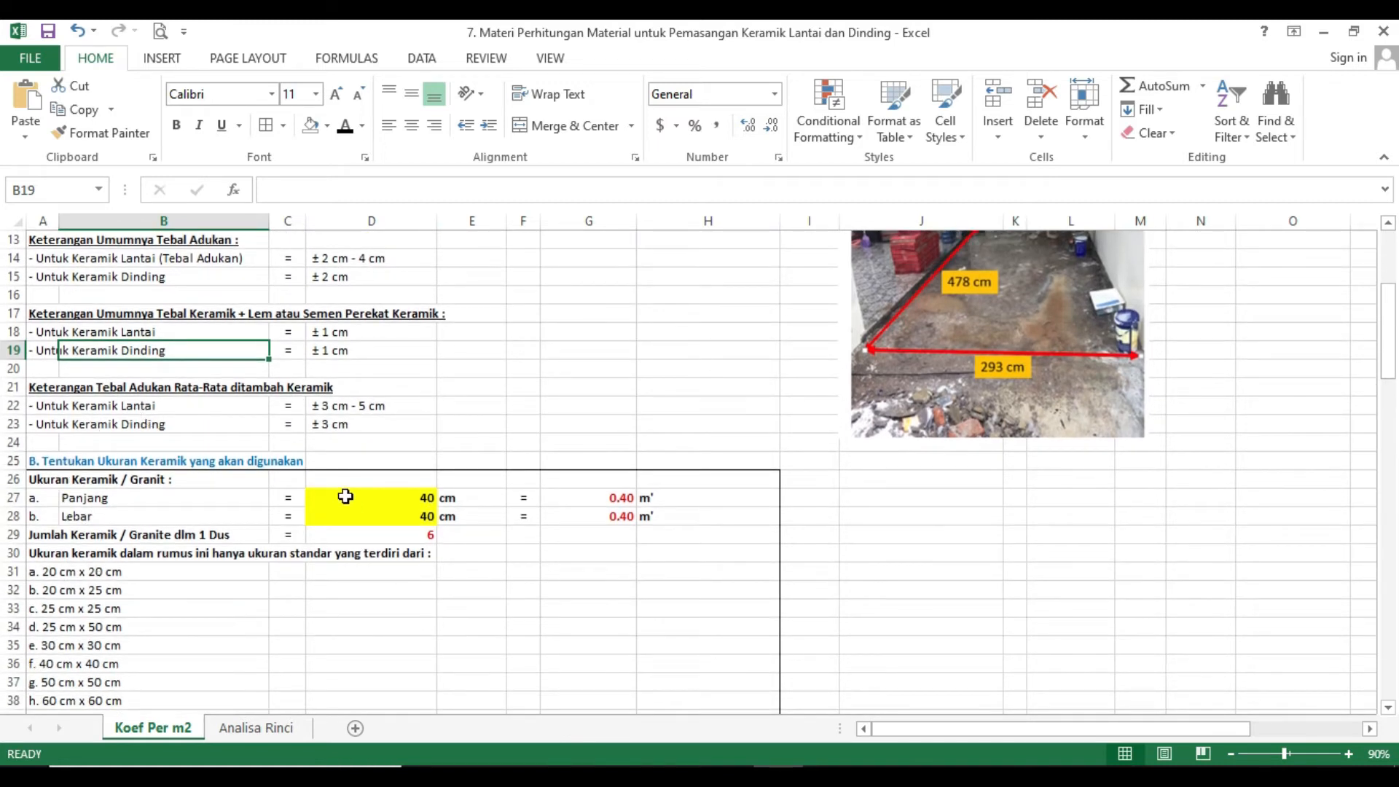
pyautogui.scroll(-1, 345, 497)
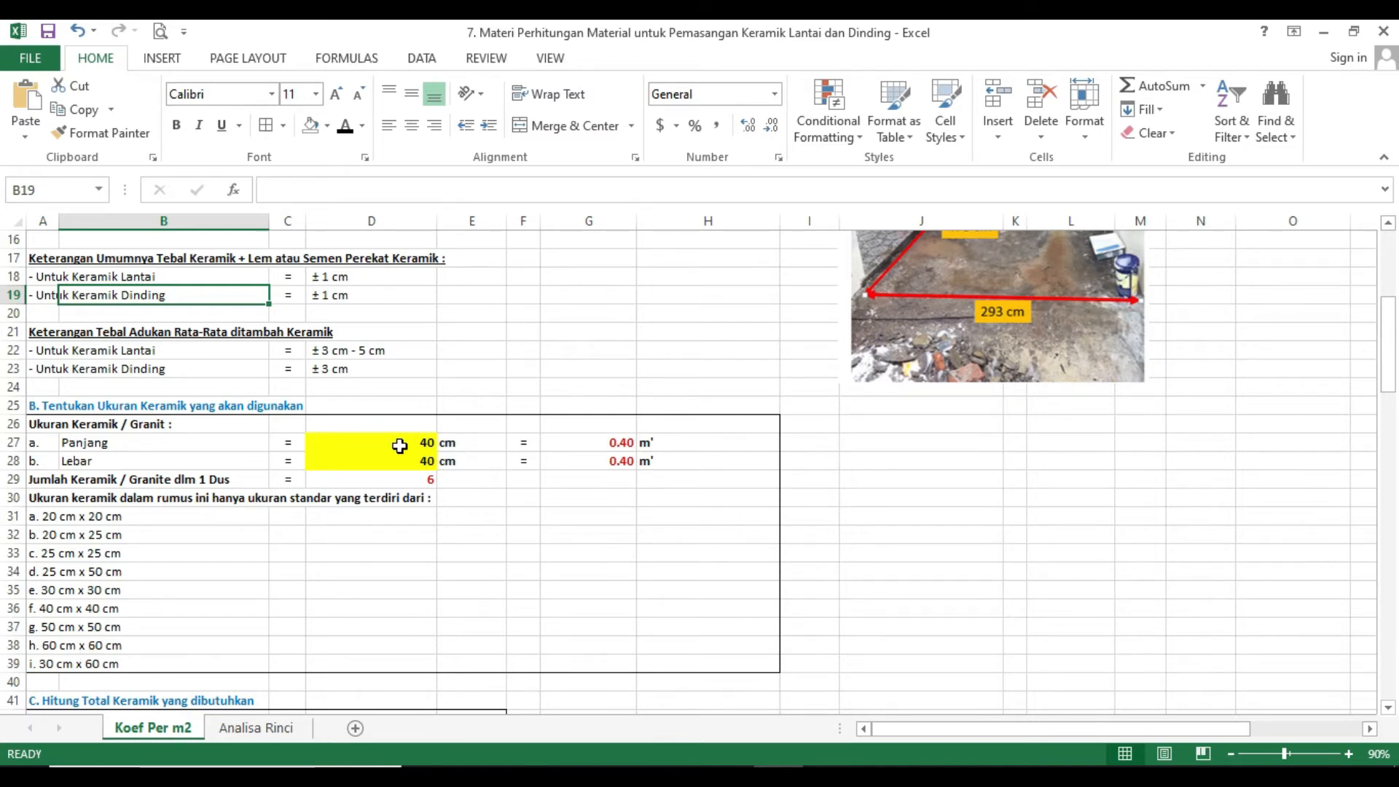
pyautogui.scroll(3, 1071, 368)
pyautogui.scroll(-1, 981, 453)
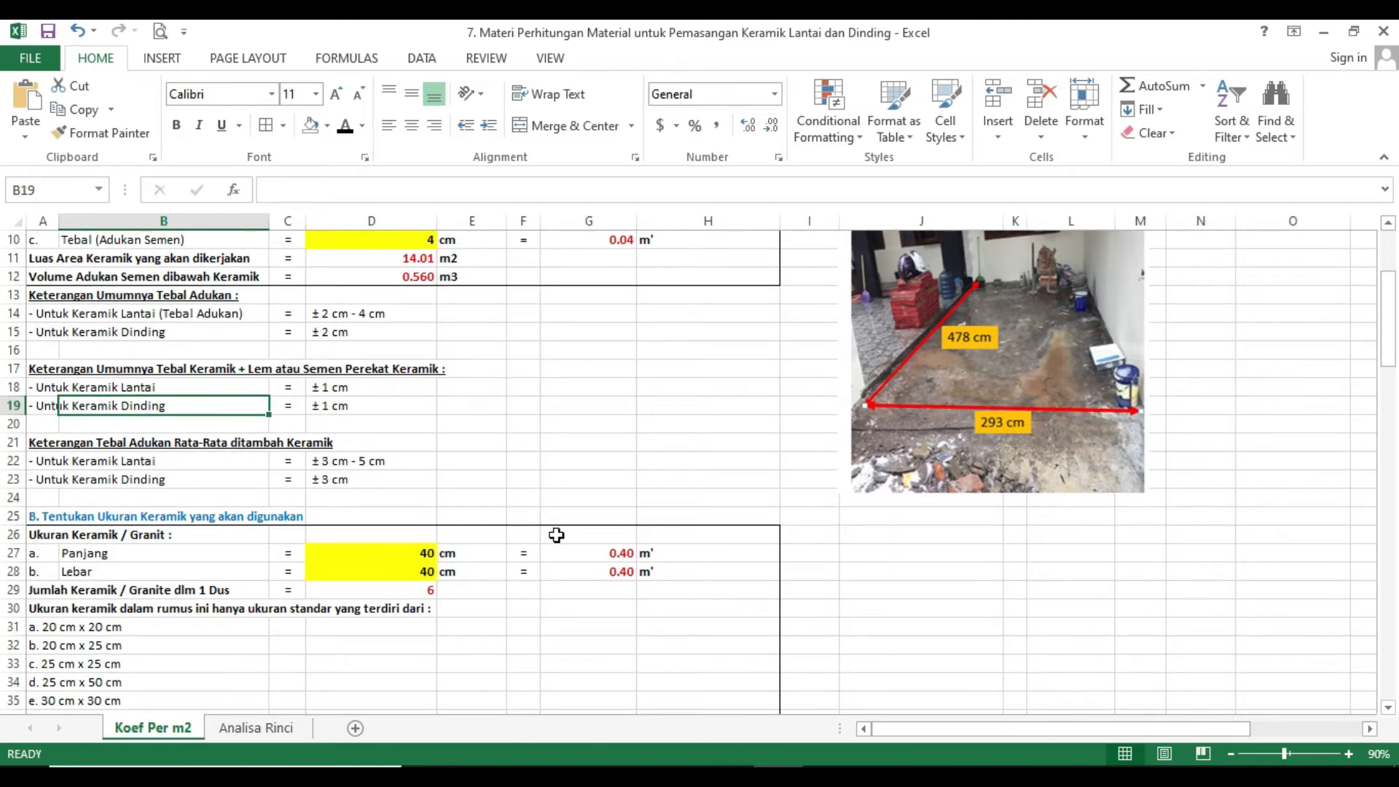
pyautogui.scroll(-1, 437, 536)
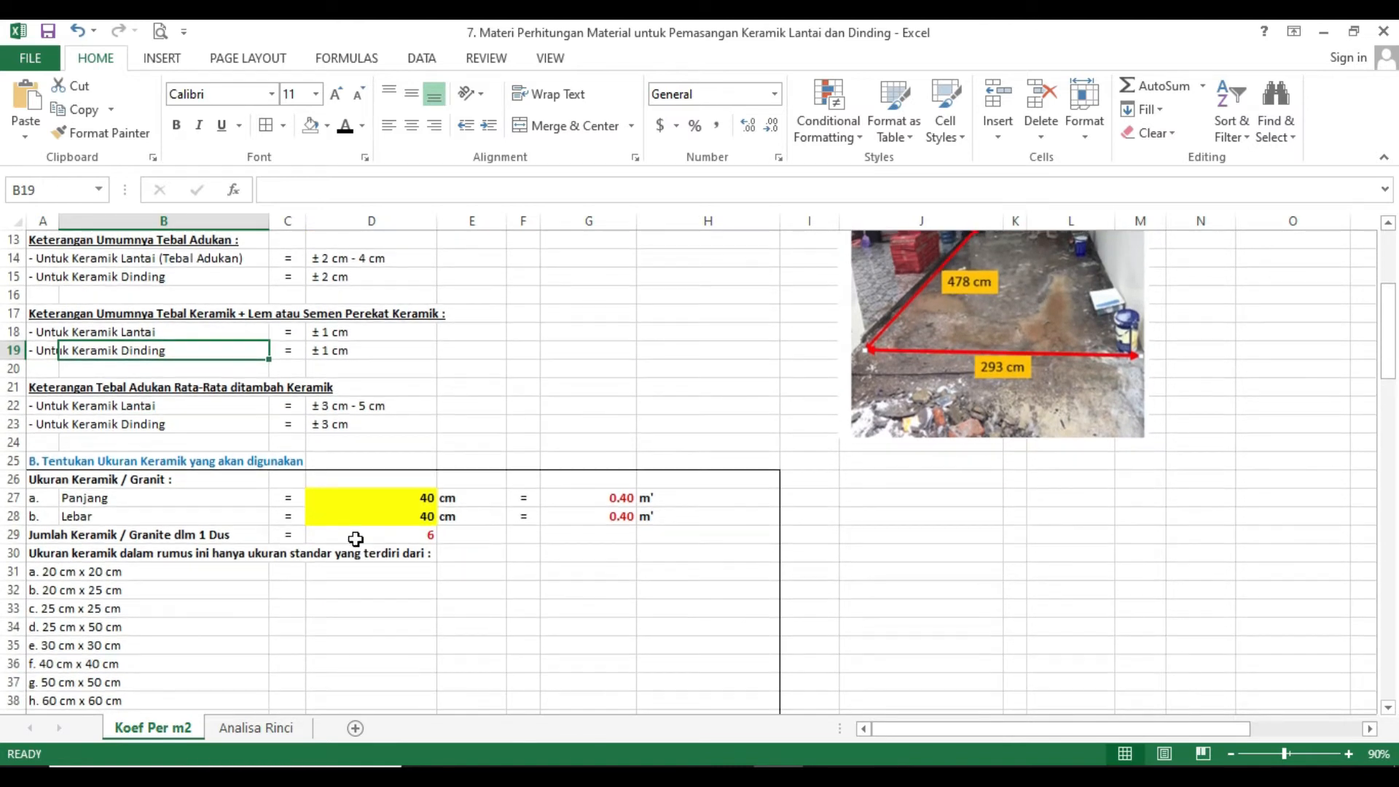
# - Choose 40 cm for both the tile length (Panjang) and width (Lebar) in section B
pyautogui.click(378, 492)
pyautogui.click(443, 498)
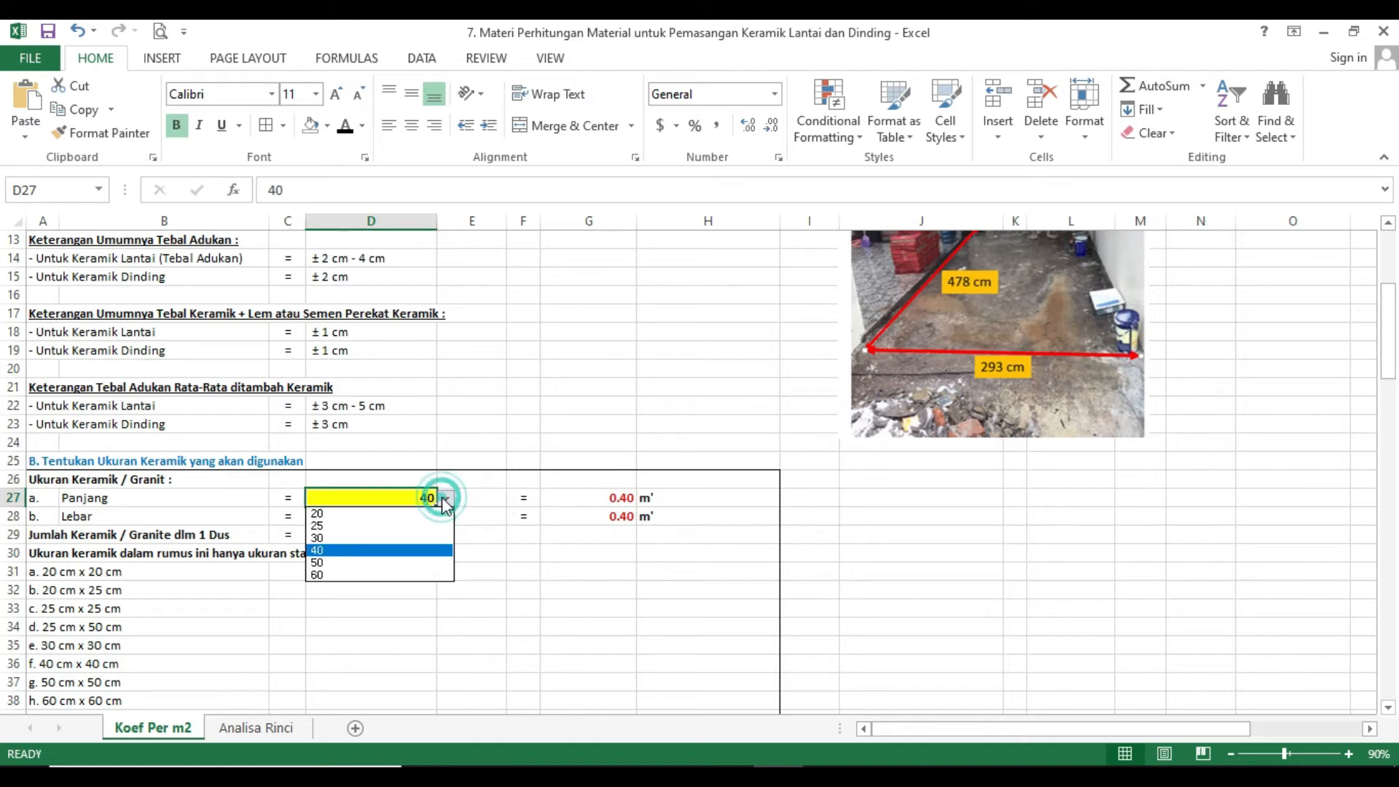
pyautogui.click(386, 551)
pyautogui.click(427, 520)
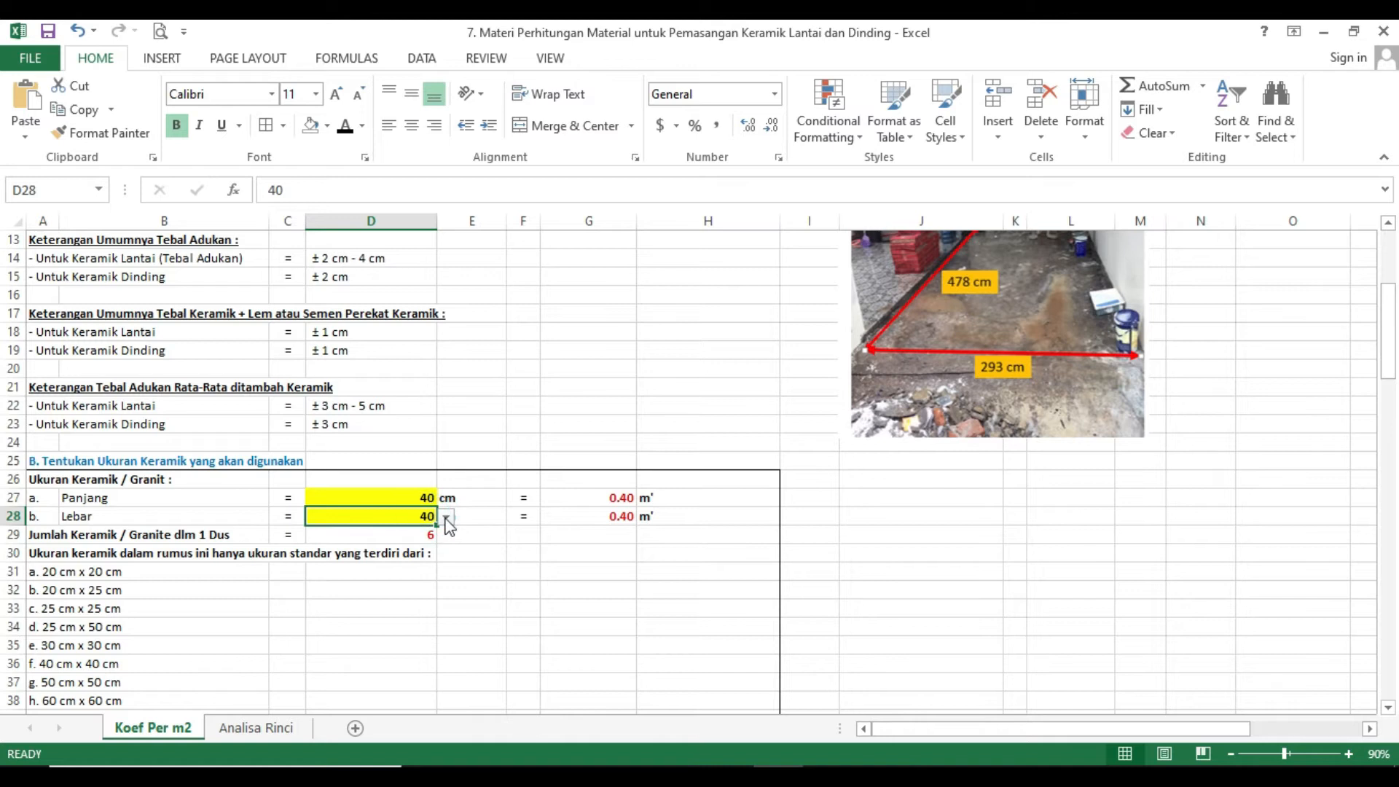
pyautogui.click(446, 517)
pyautogui.click(426, 572)
pyautogui.click(464, 567)
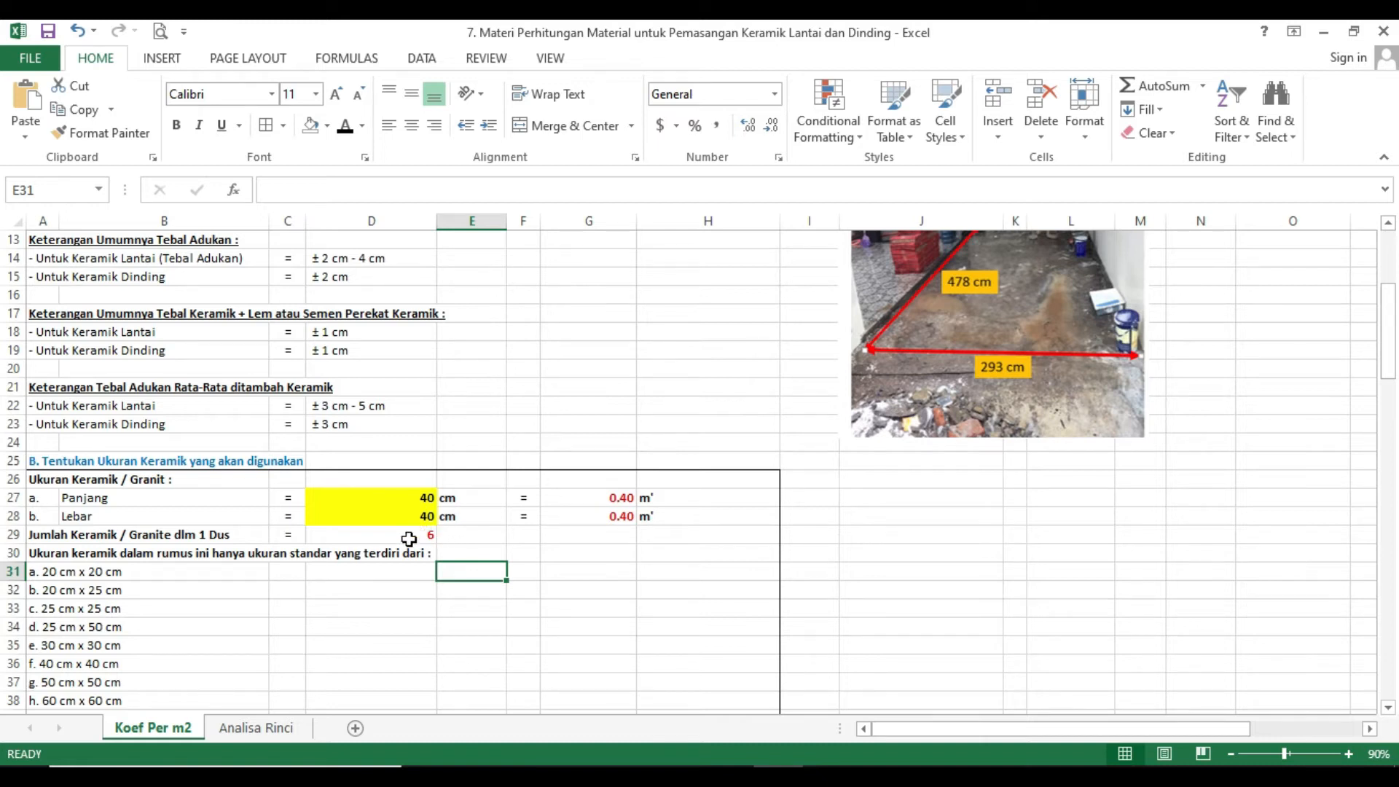
# - Change the tile size in section B to 30 cm length (Panjang) and 30 cm width (Lebar)
pyautogui.click(421, 498)
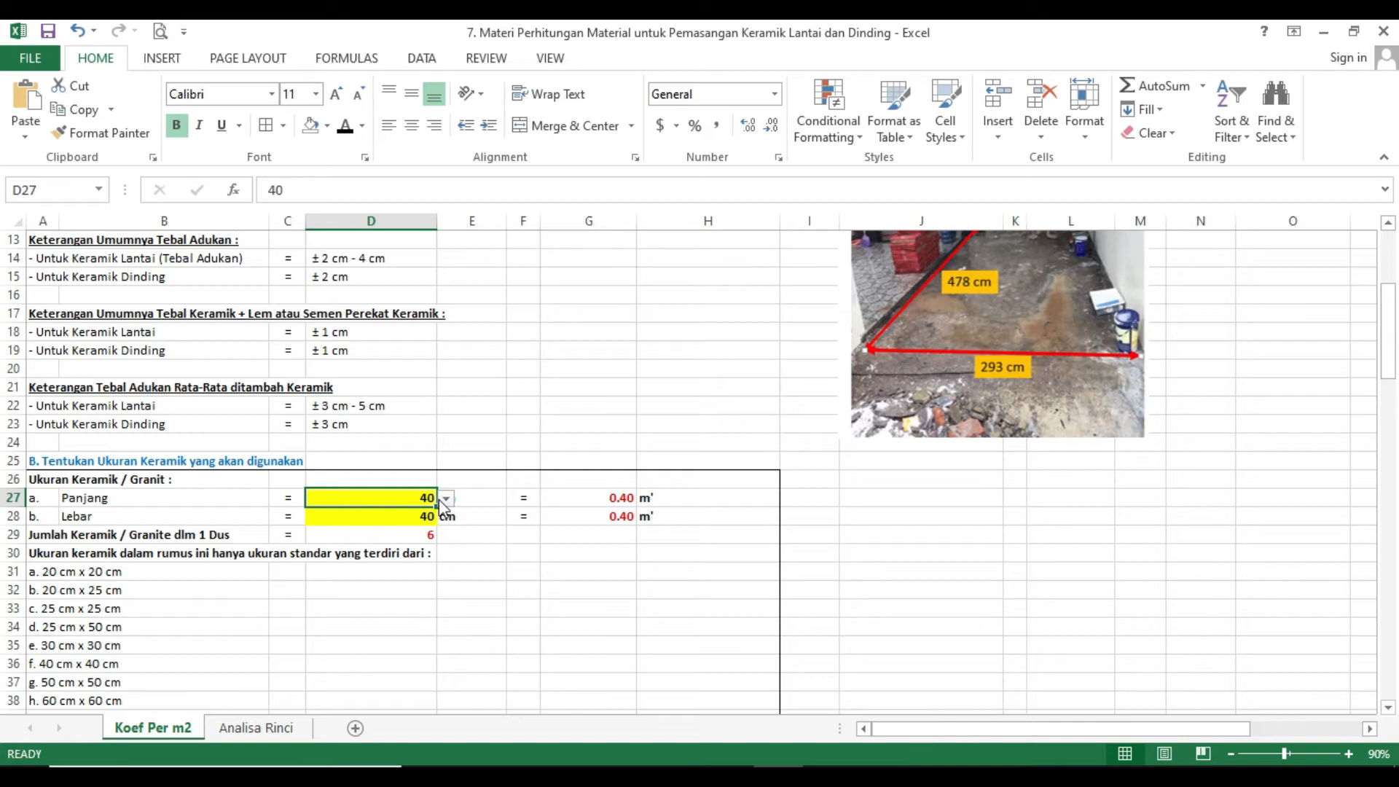
pyautogui.click(446, 498)
pyautogui.click(422, 537)
pyautogui.moveTo(429, 516); pyautogui.dragTo(444, 517)
pyautogui.click(445, 517)
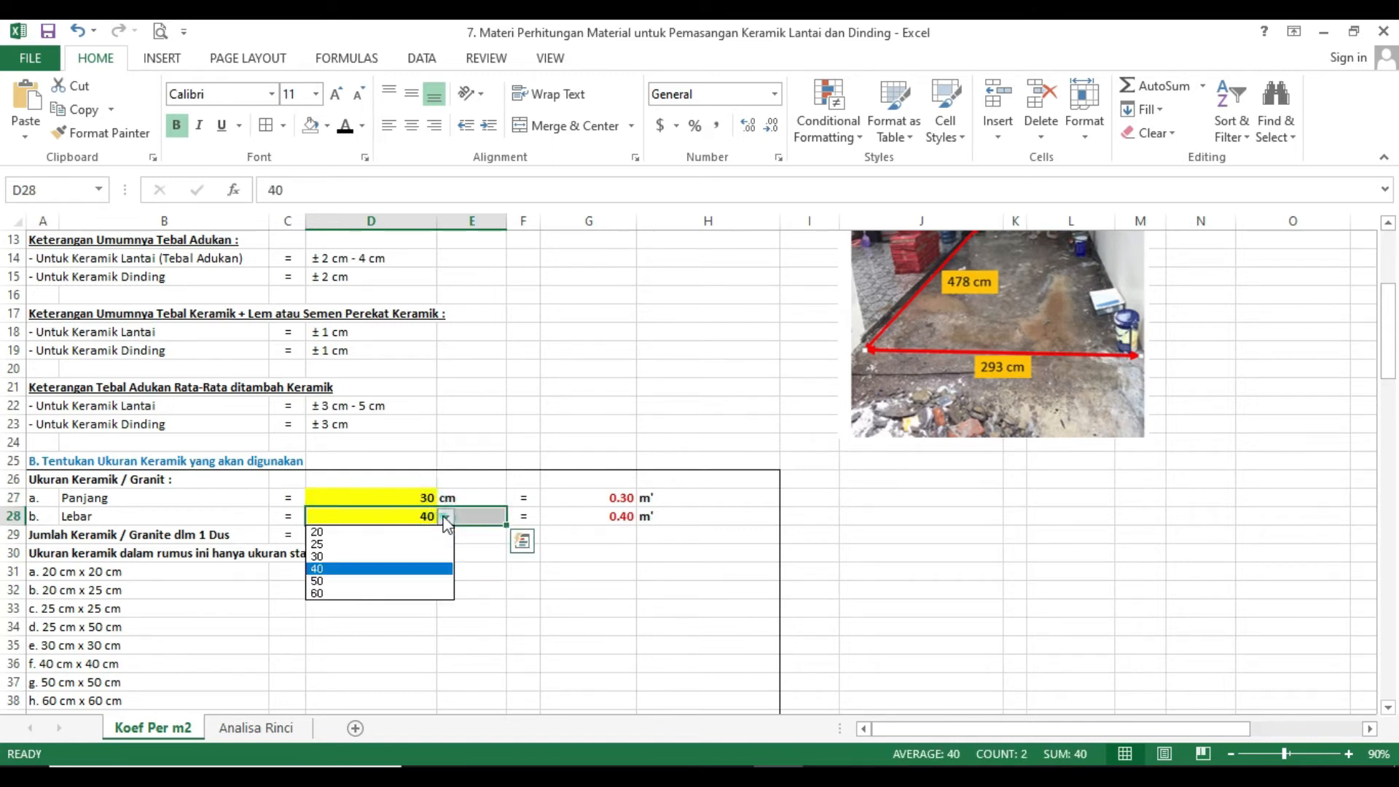
pyautogui.click(412, 556)
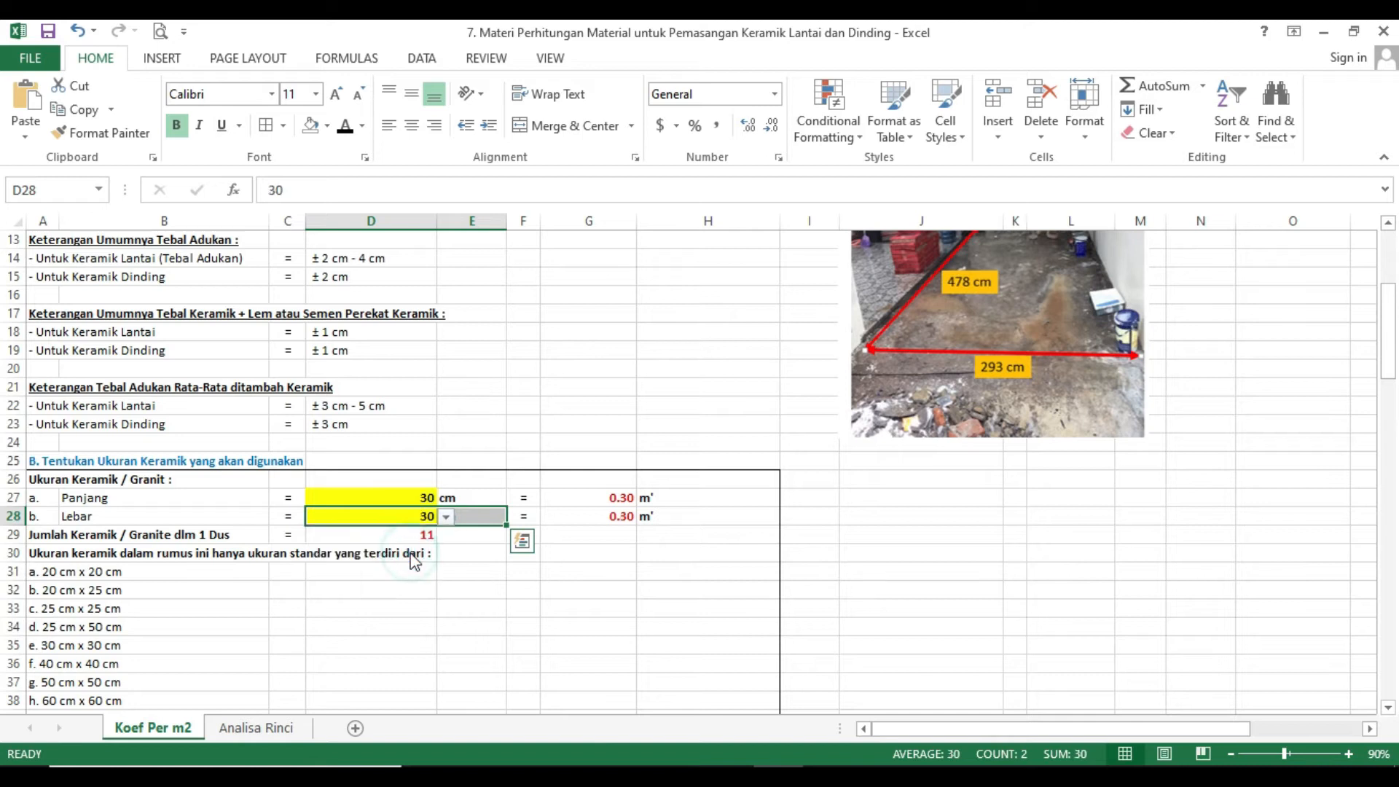
pyautogui.click(413, 558)
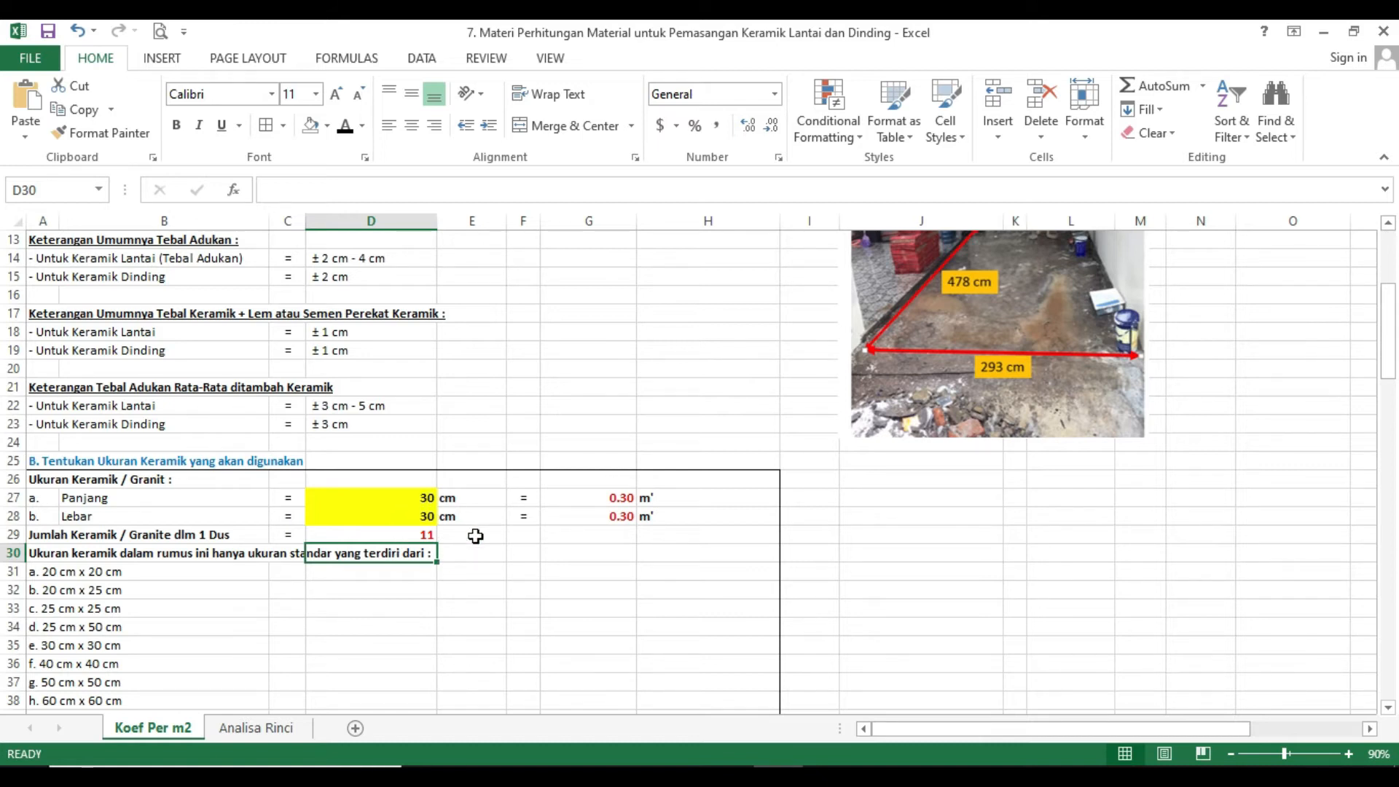
# - Set the tile size in section B to 40 cm length (Panjang) and 40 cm width (Lebar)
pyautogui.click(427, 502)
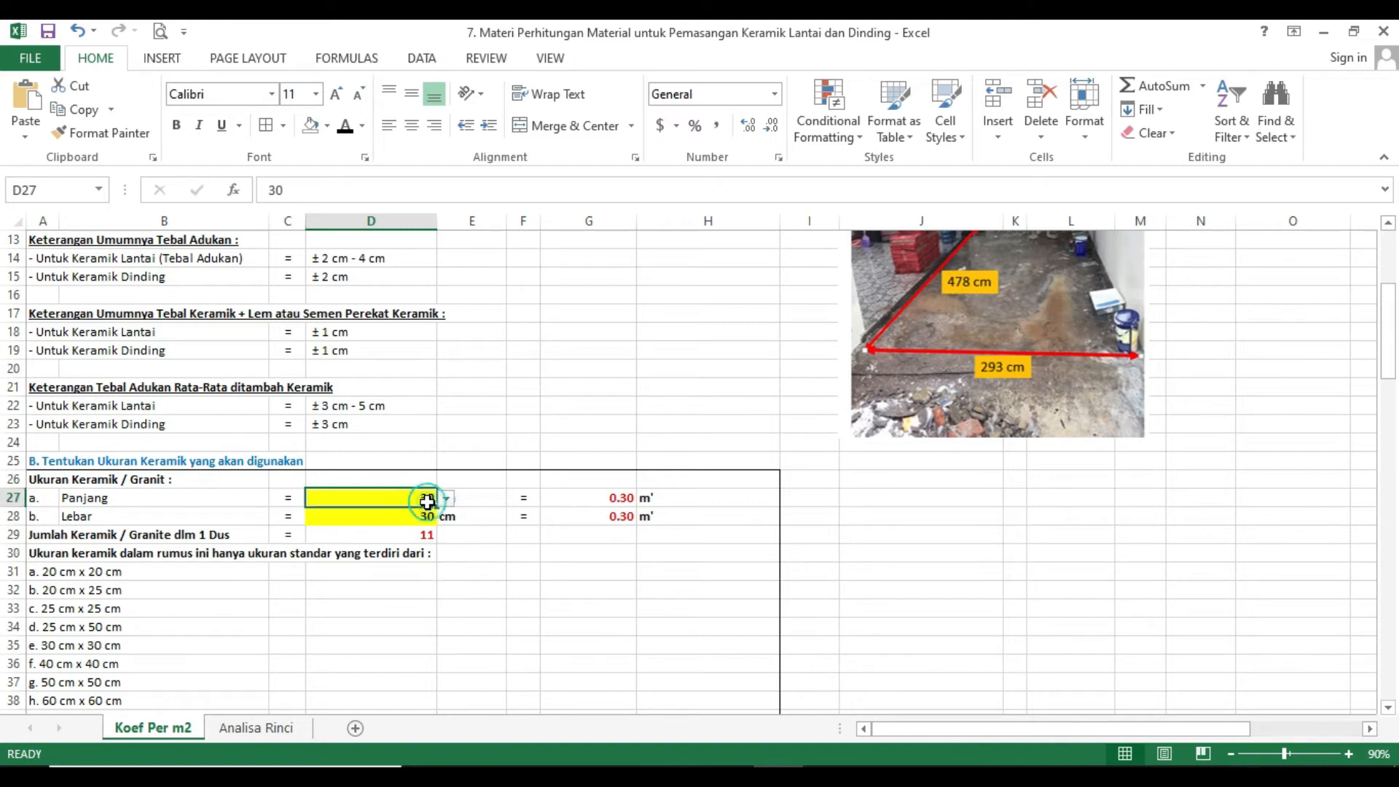
pyautogui.click(445, 499)
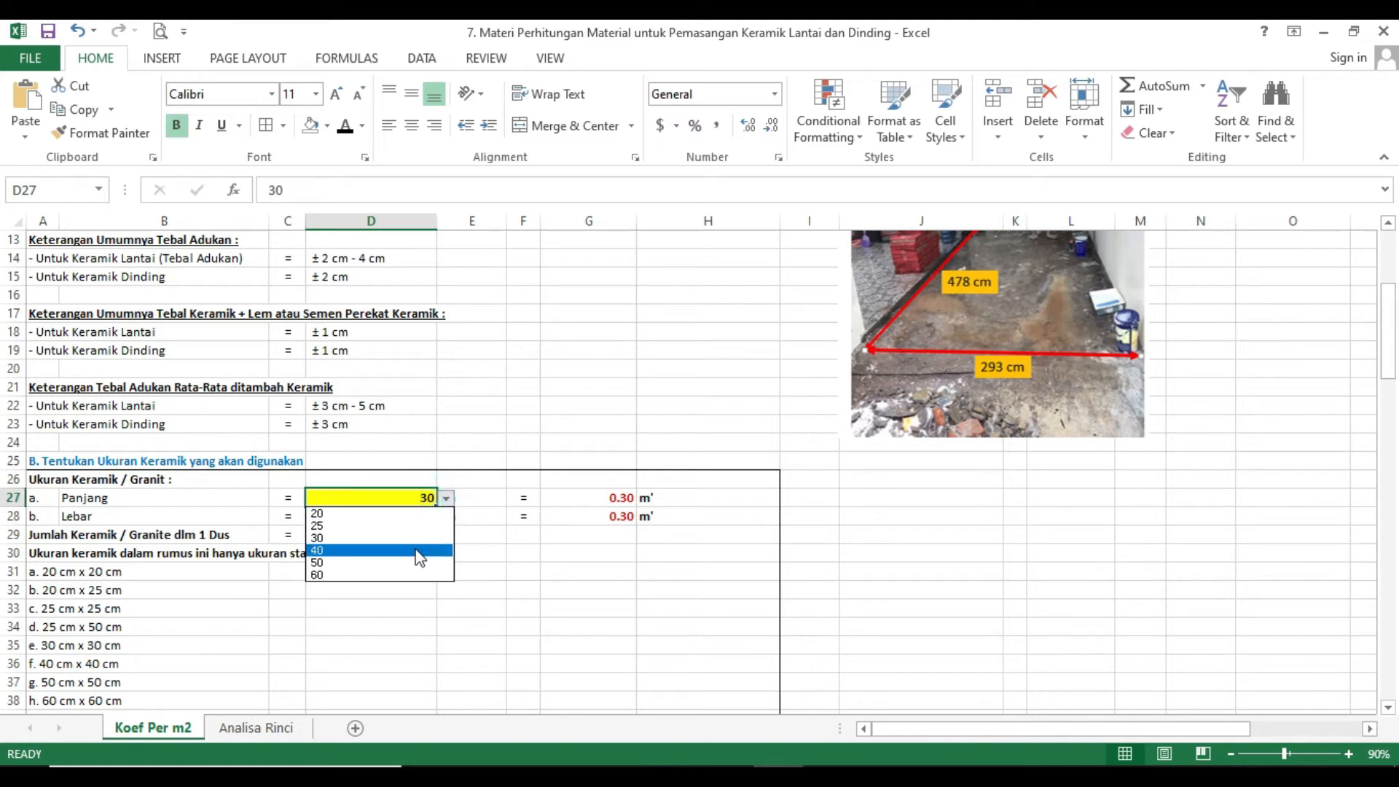
pyautogui.click(414, 548)
pyautogui.click(424, 515)
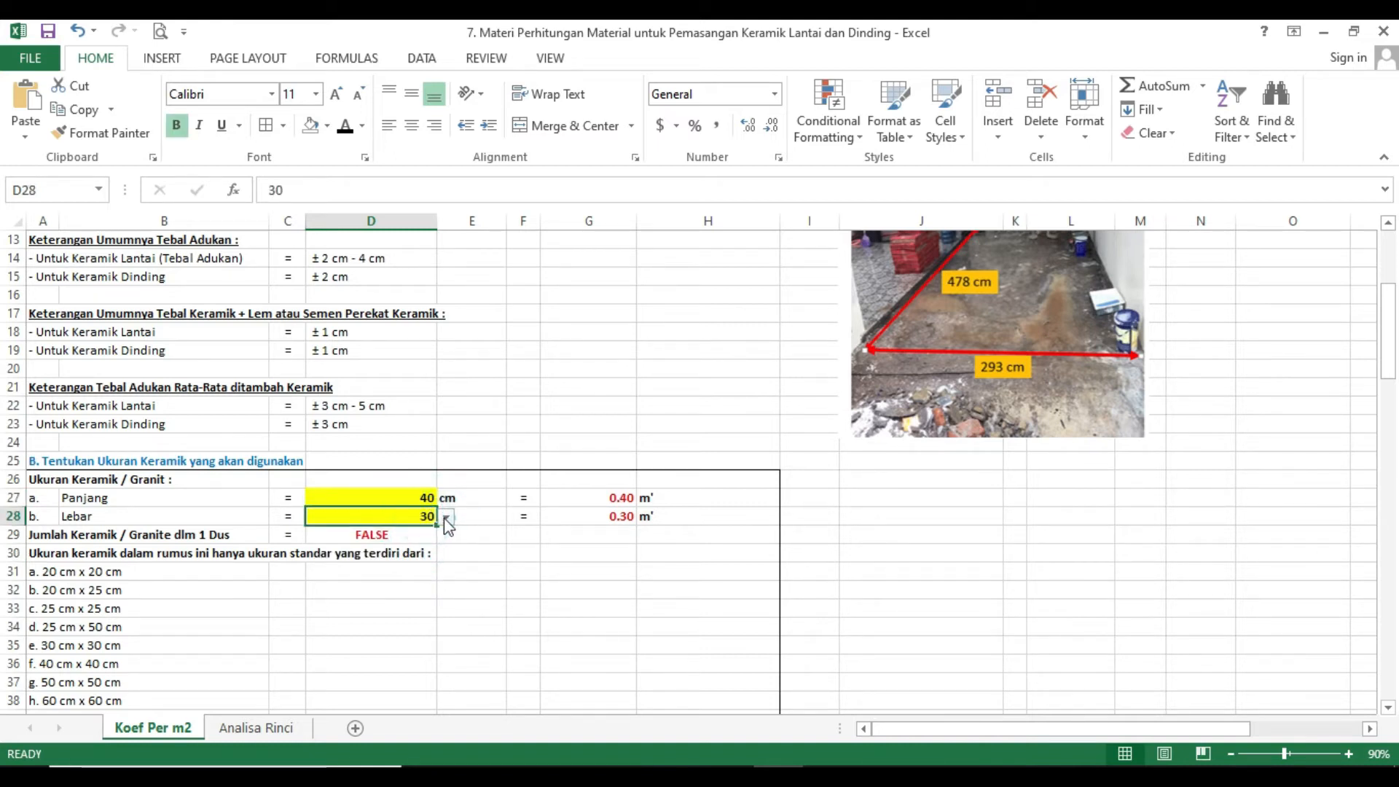
pyautogui.click(445, 515)
pyautogui.click(410, 572)
# - Compare the floor dimensions and tile size inputs with the required tile calculation in section C
pyautogui.scroll(-4, 283, 551)
pyautogui.scroll(5, 283, 551)
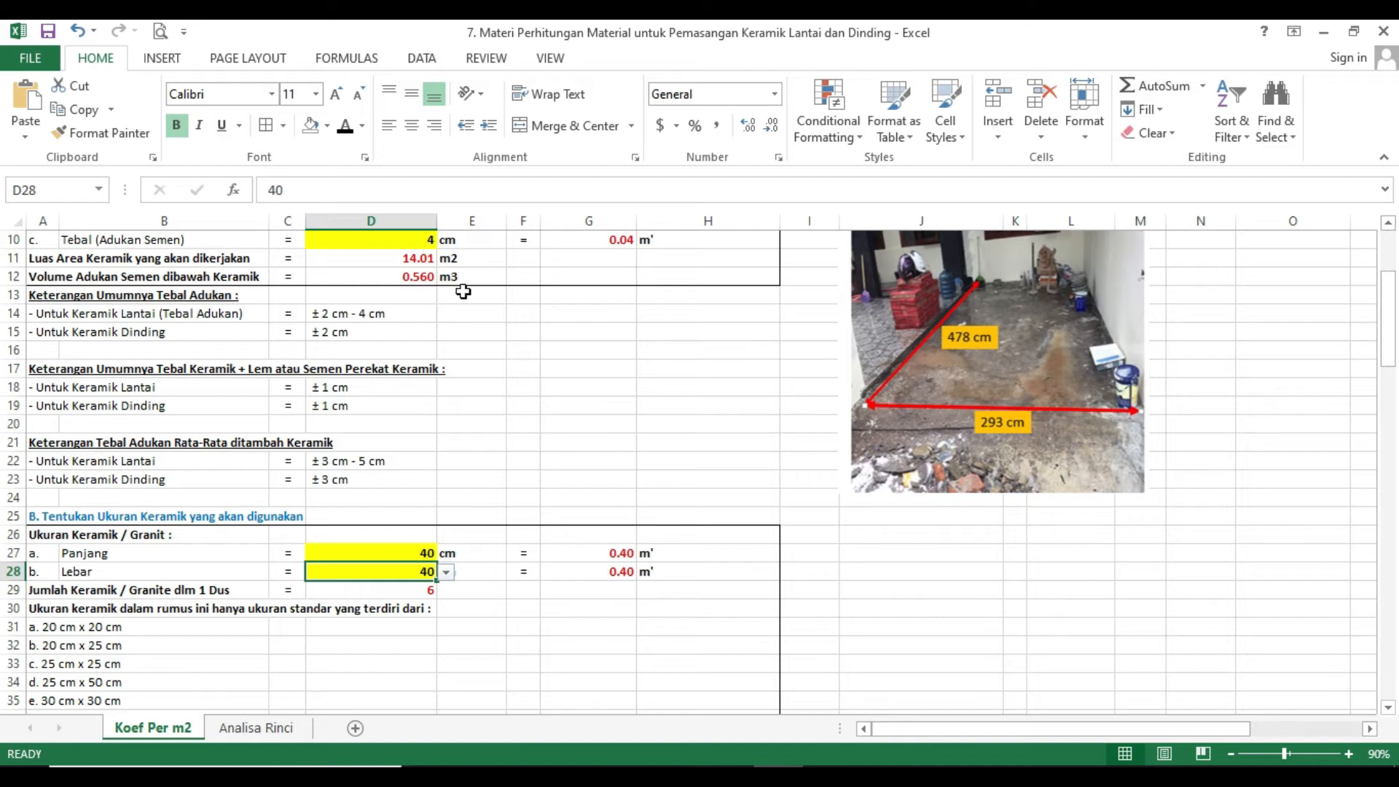
pyautogui.scroll(-3, 372, 512)
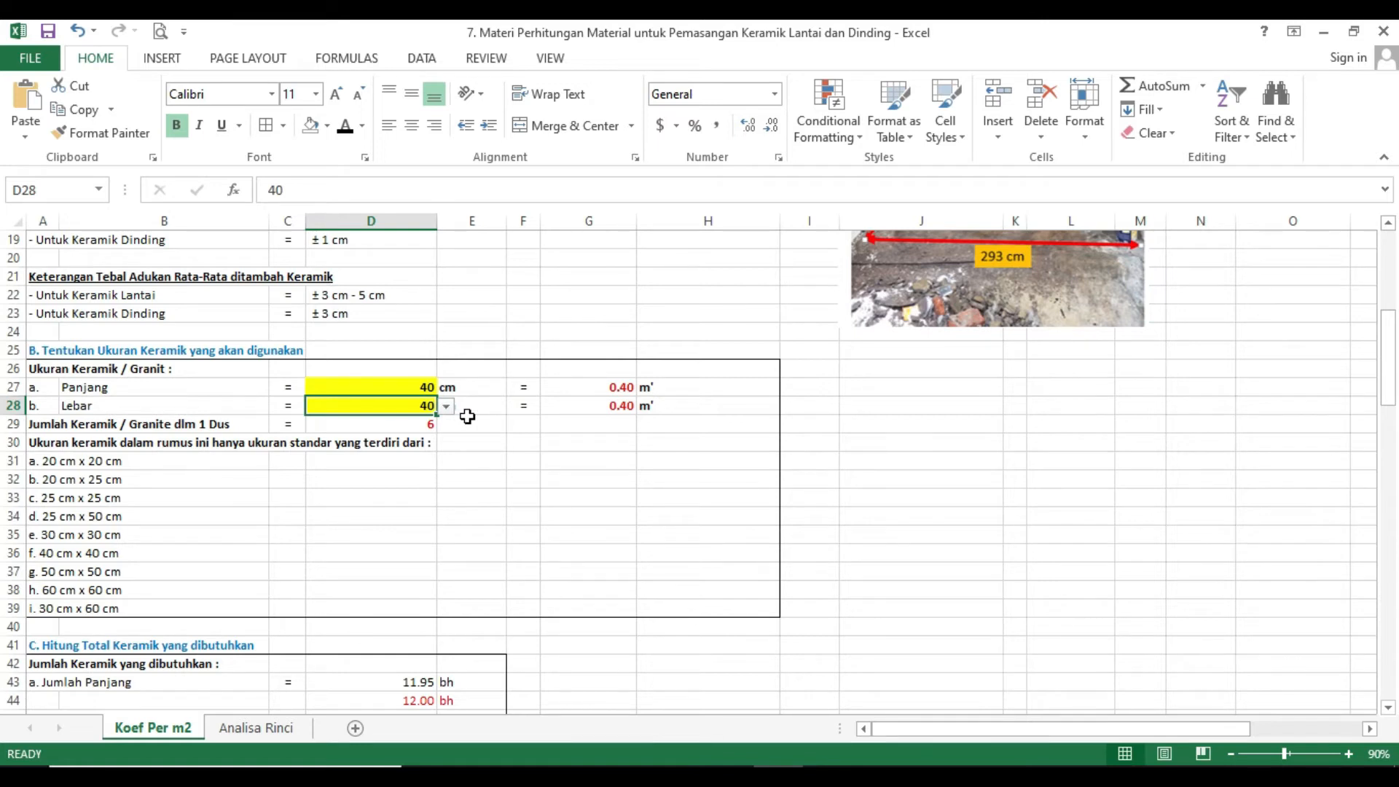
pyautogui.scroll(-4, 468, 416)
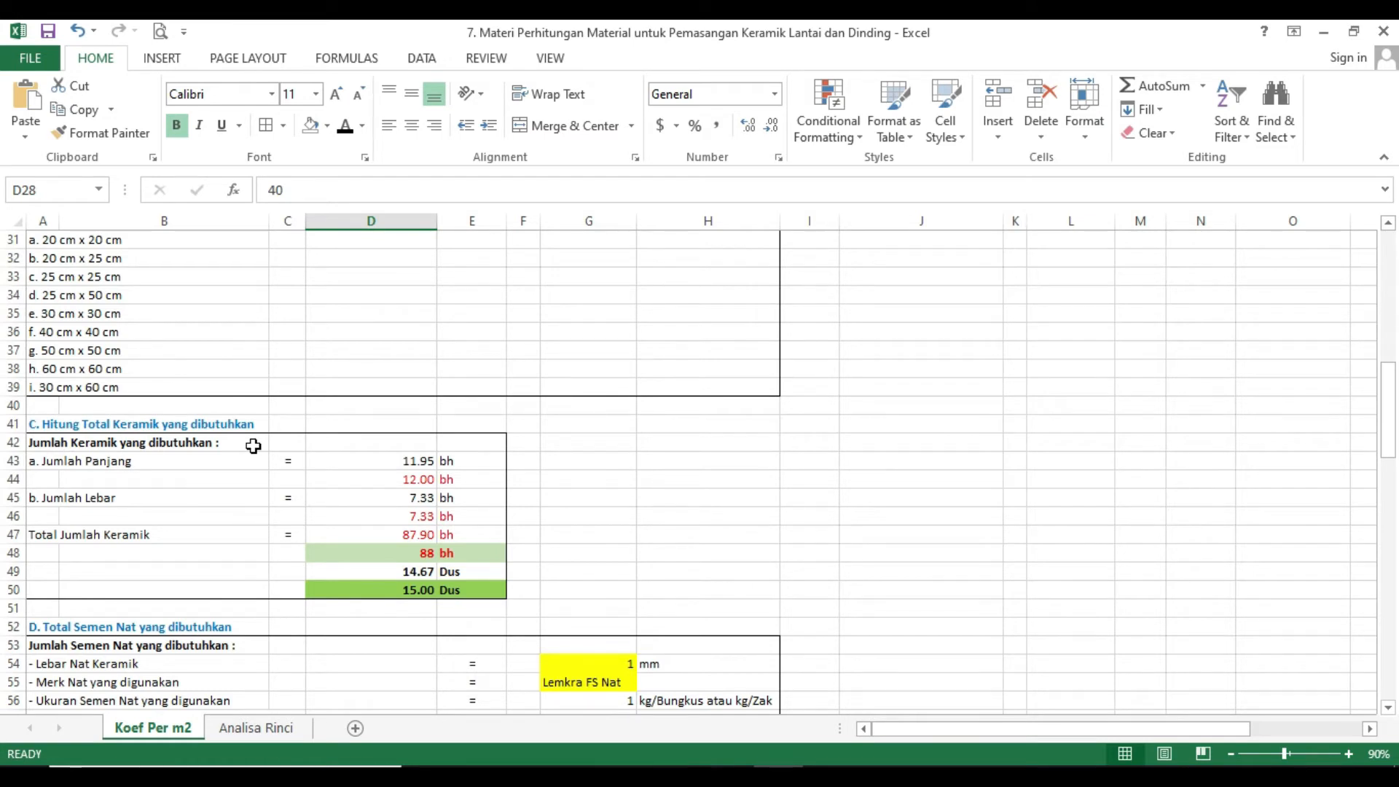
pyautogui.scroll(1, 282, 462)
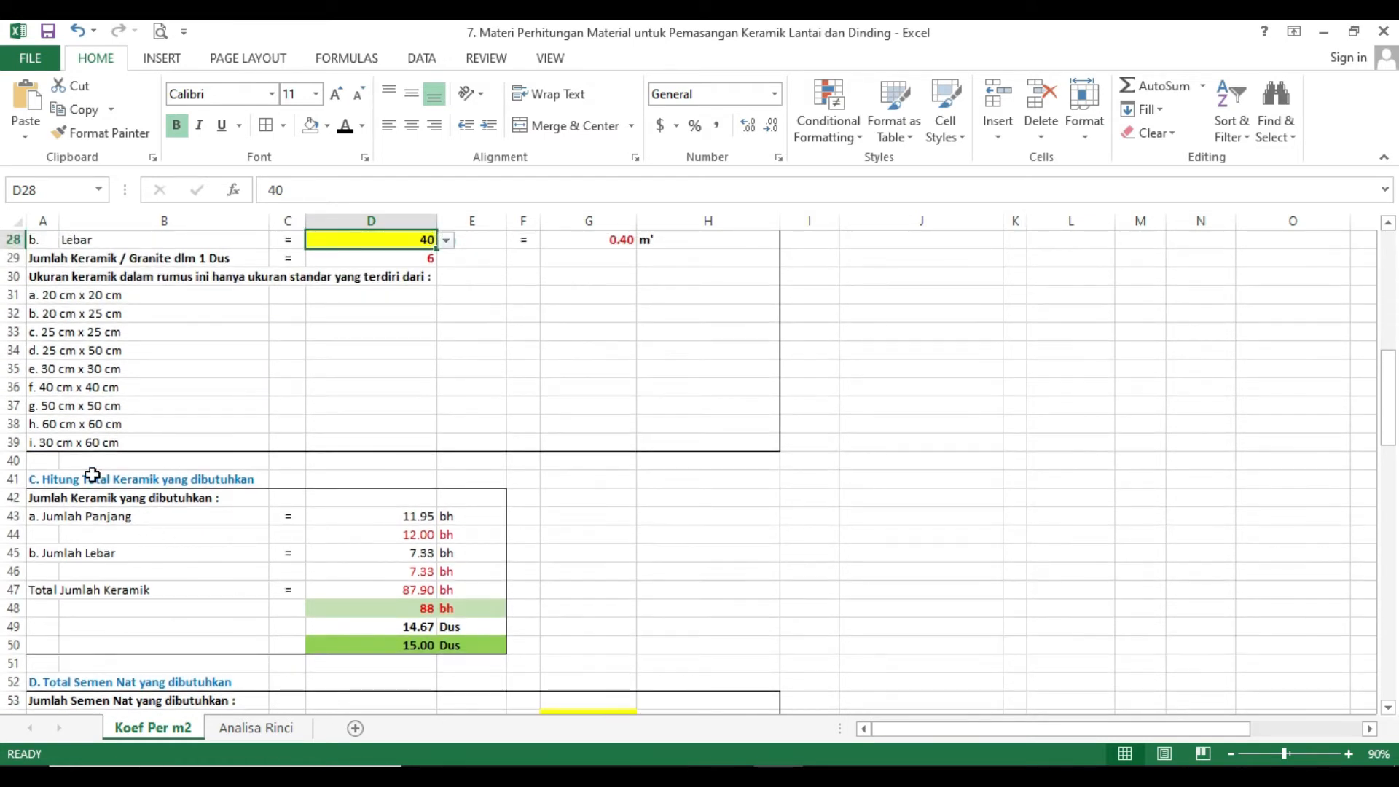
pyautogui.scroll(5, 78, 526)
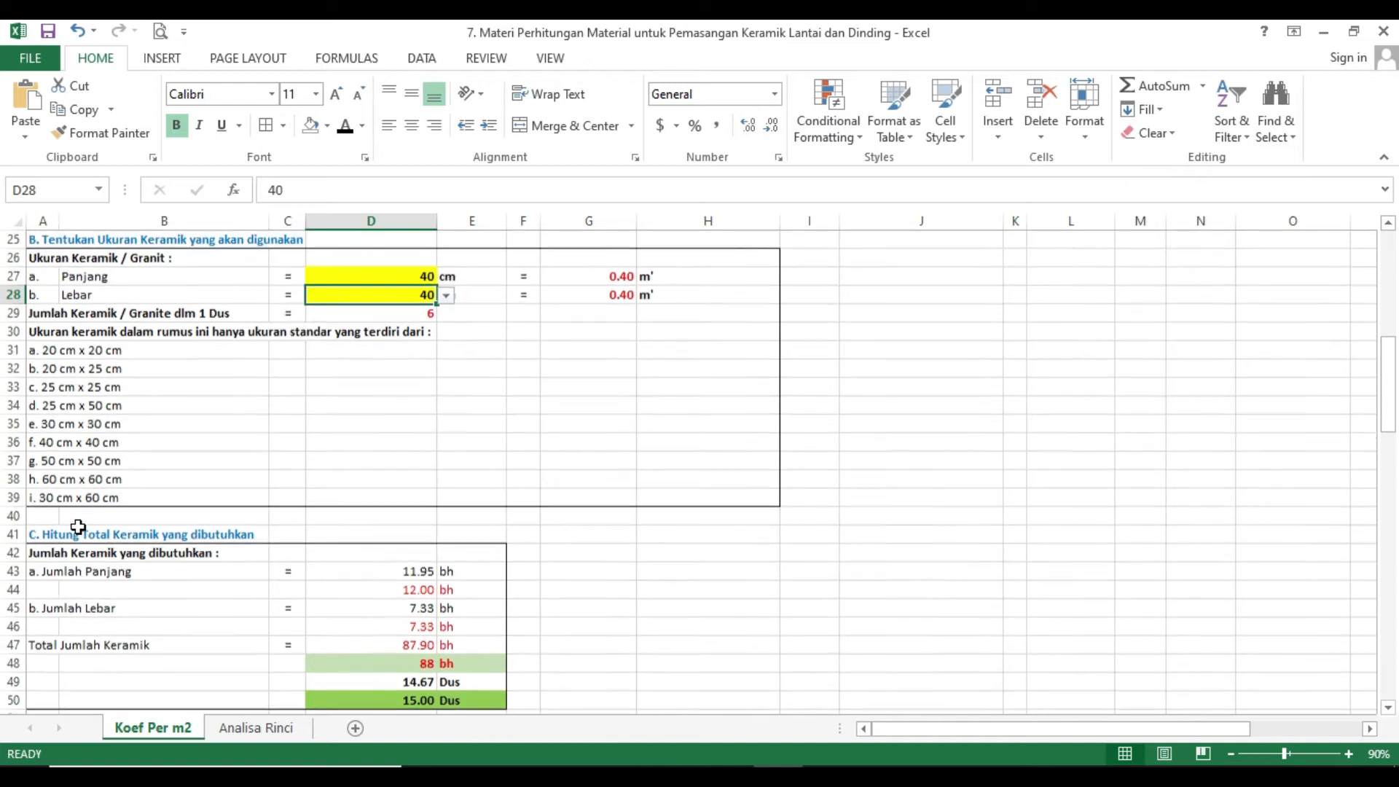
pyautogui.scroll(1, 1060, 361)
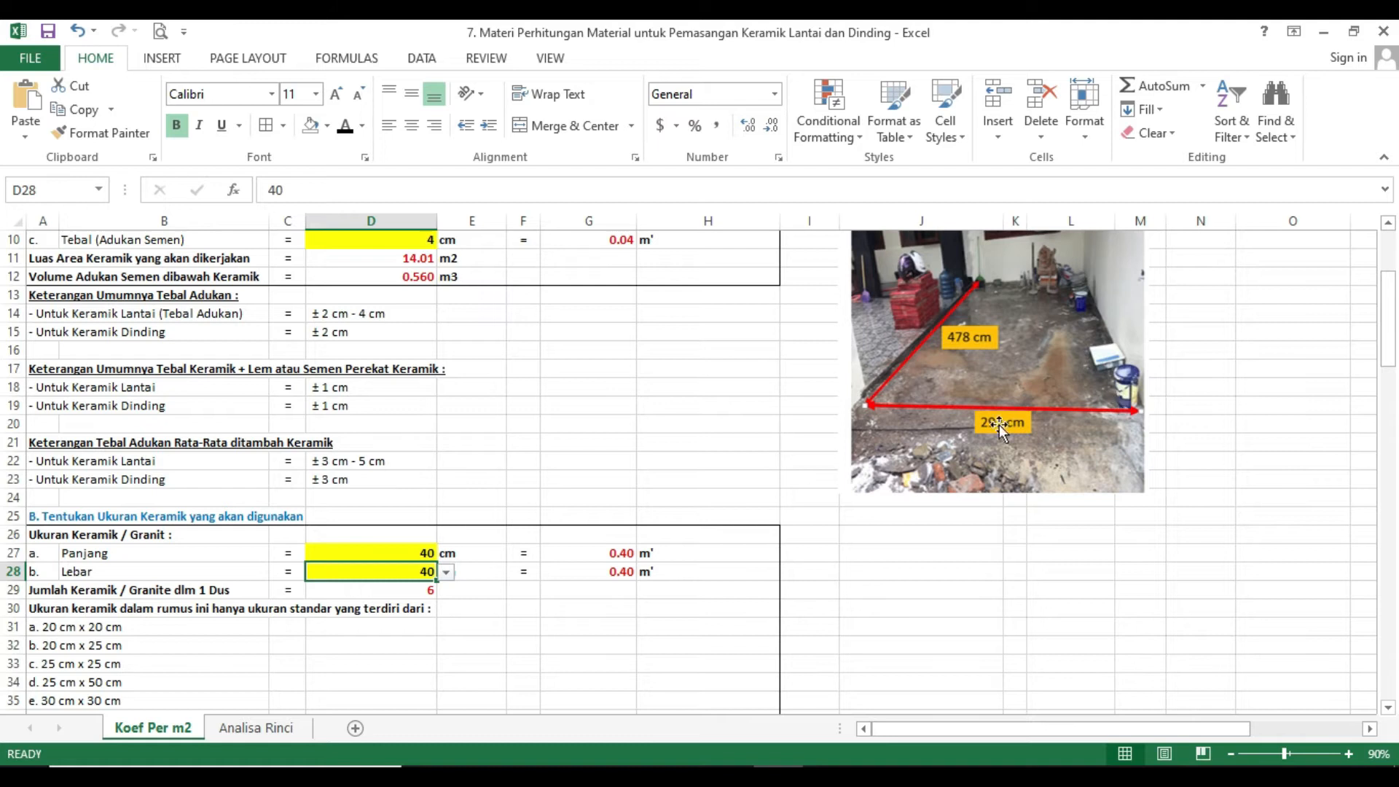
pyautogui.scroll(-2, 893, 455)
pyautogui.scroll(-3, 893, 456)
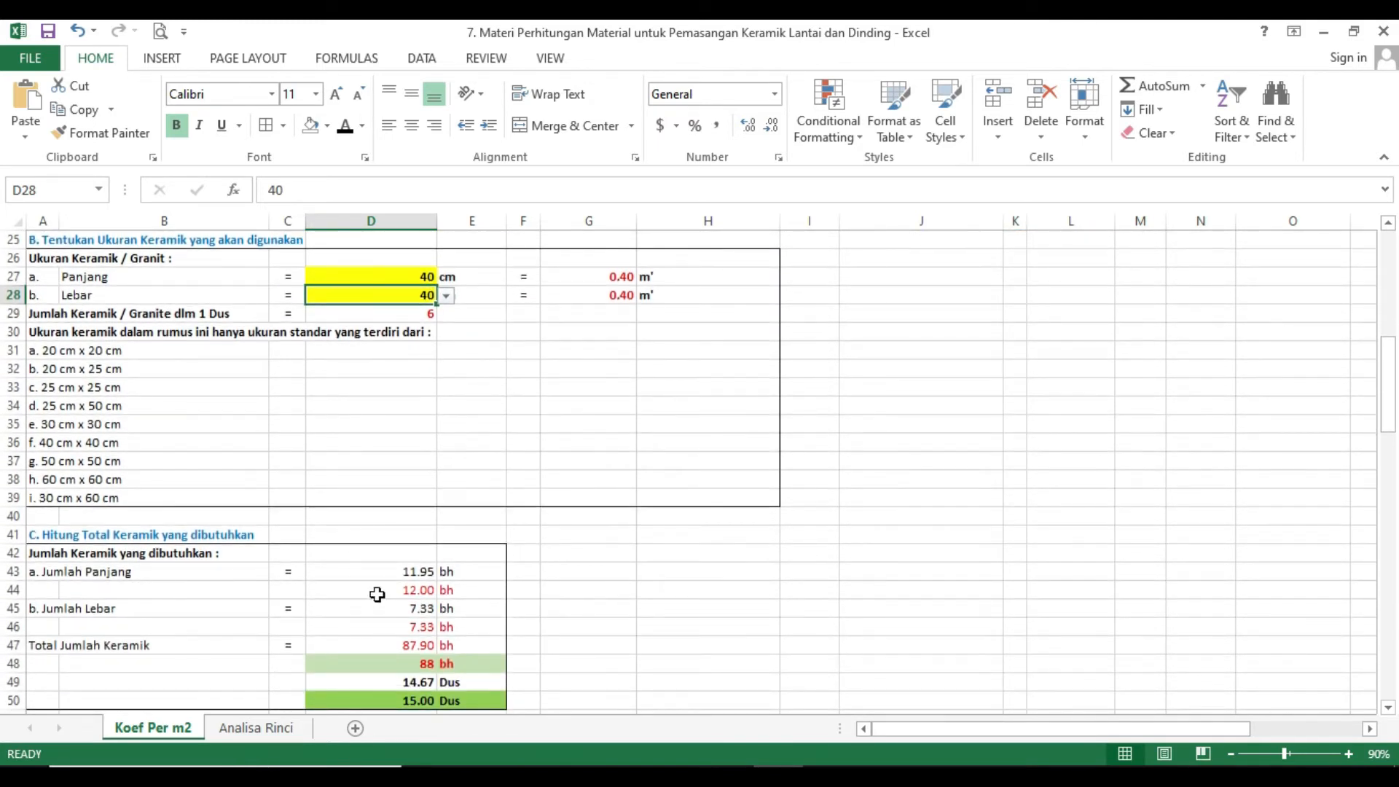
# - Examine the formula for the lengthwise tile count (Jumlah Panjang) in section C against the tile size and the floor photo's dimensions
pyautogui.click(402, 571)
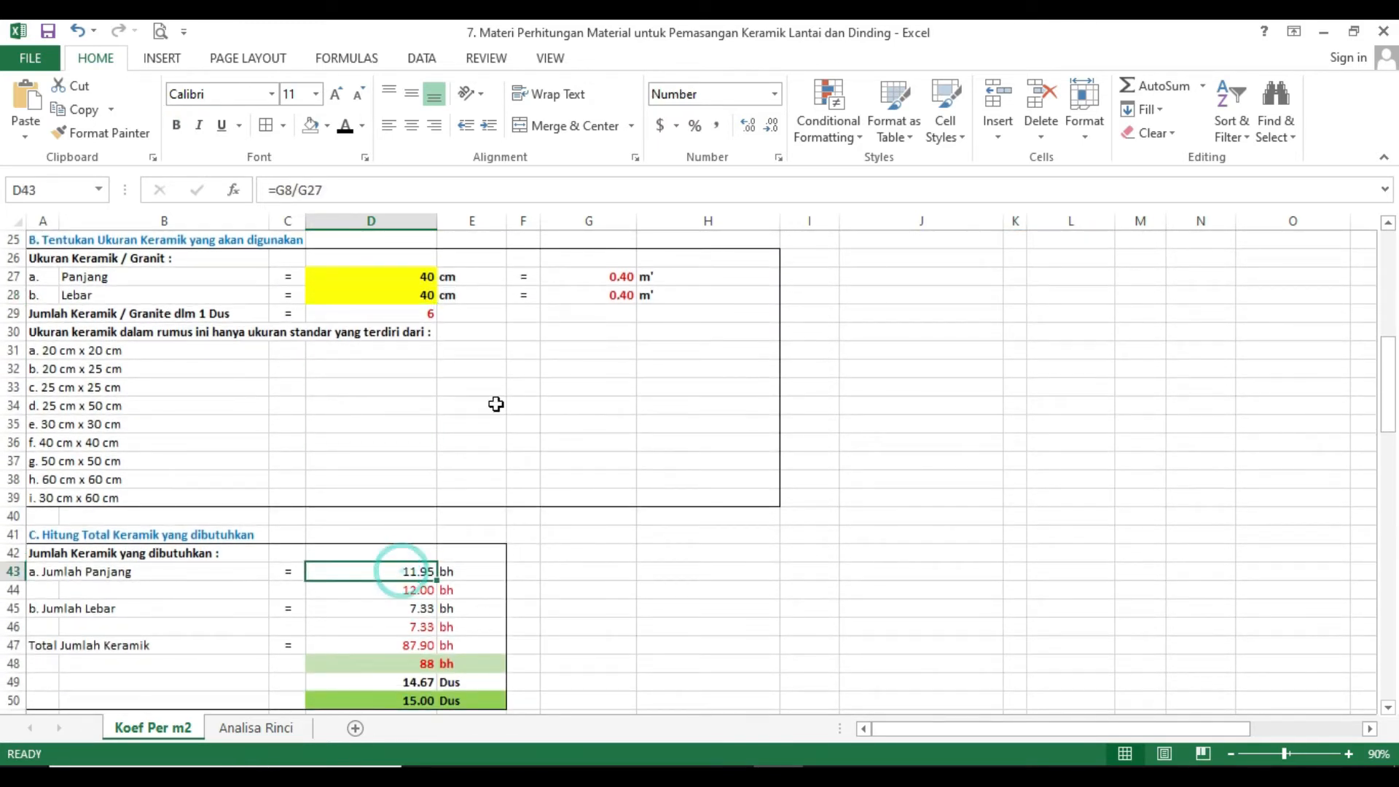
pyautogui.scroll(3, 660, 413)
pyautogui.scroll(1, 662, 415)
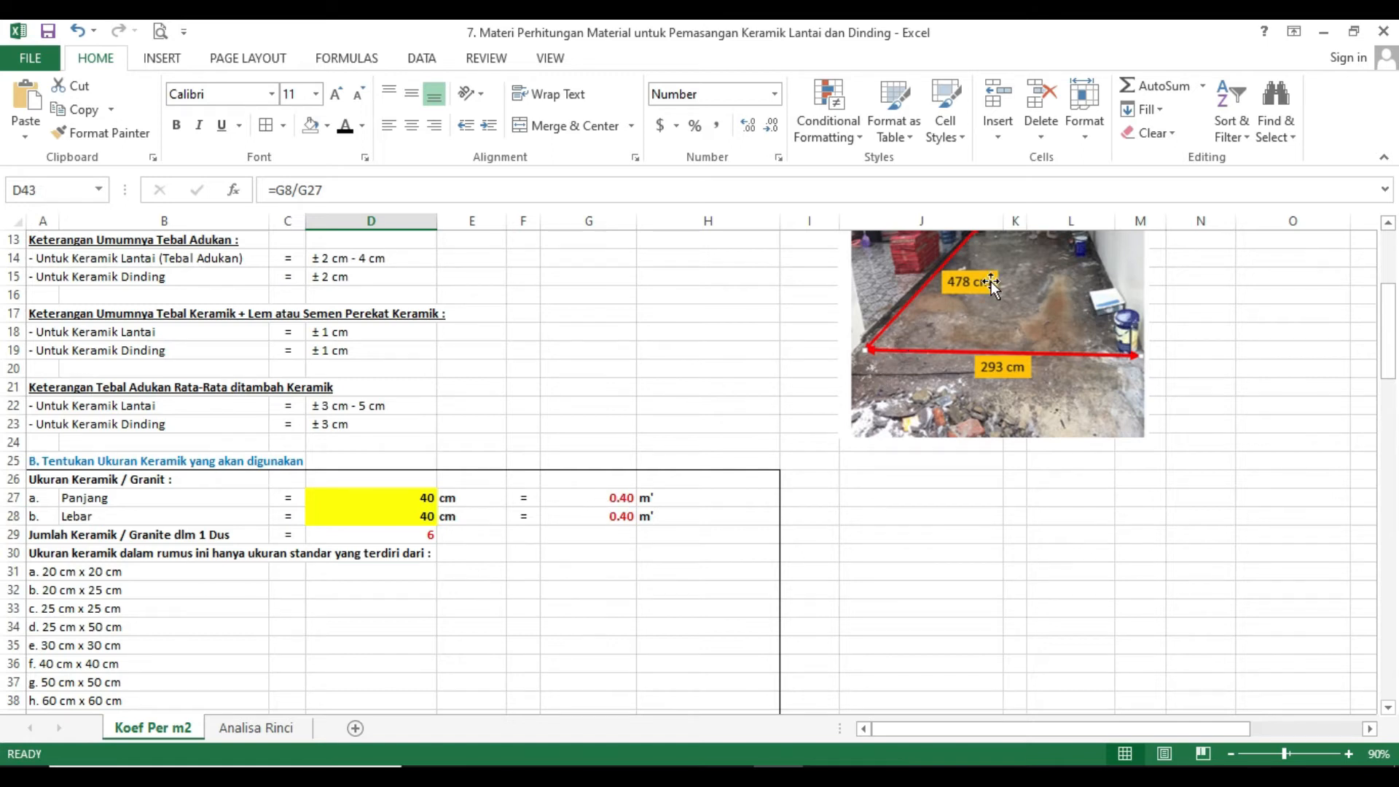
pyautogui.scroll(-3, 674, 539)
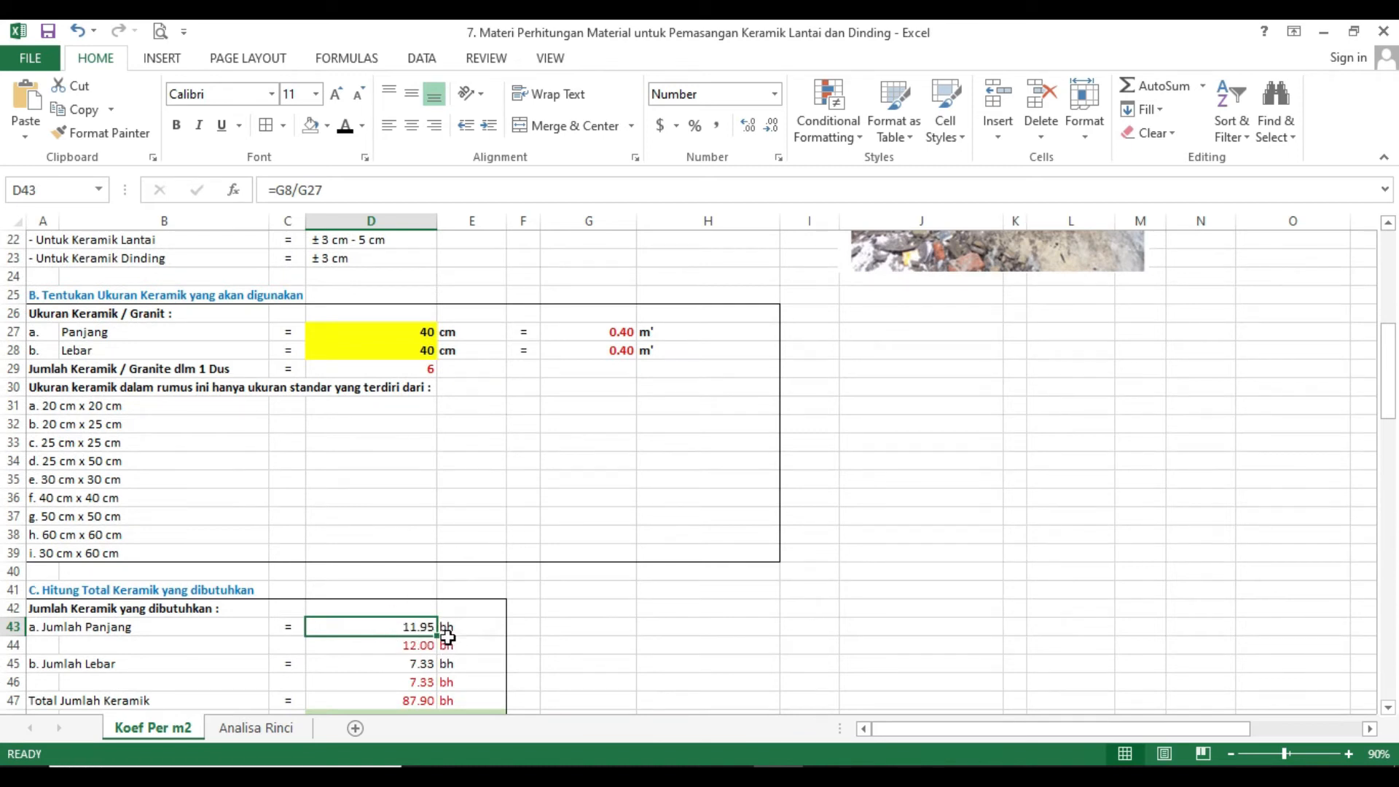
pyautogui.scroll(3, 431, 659)
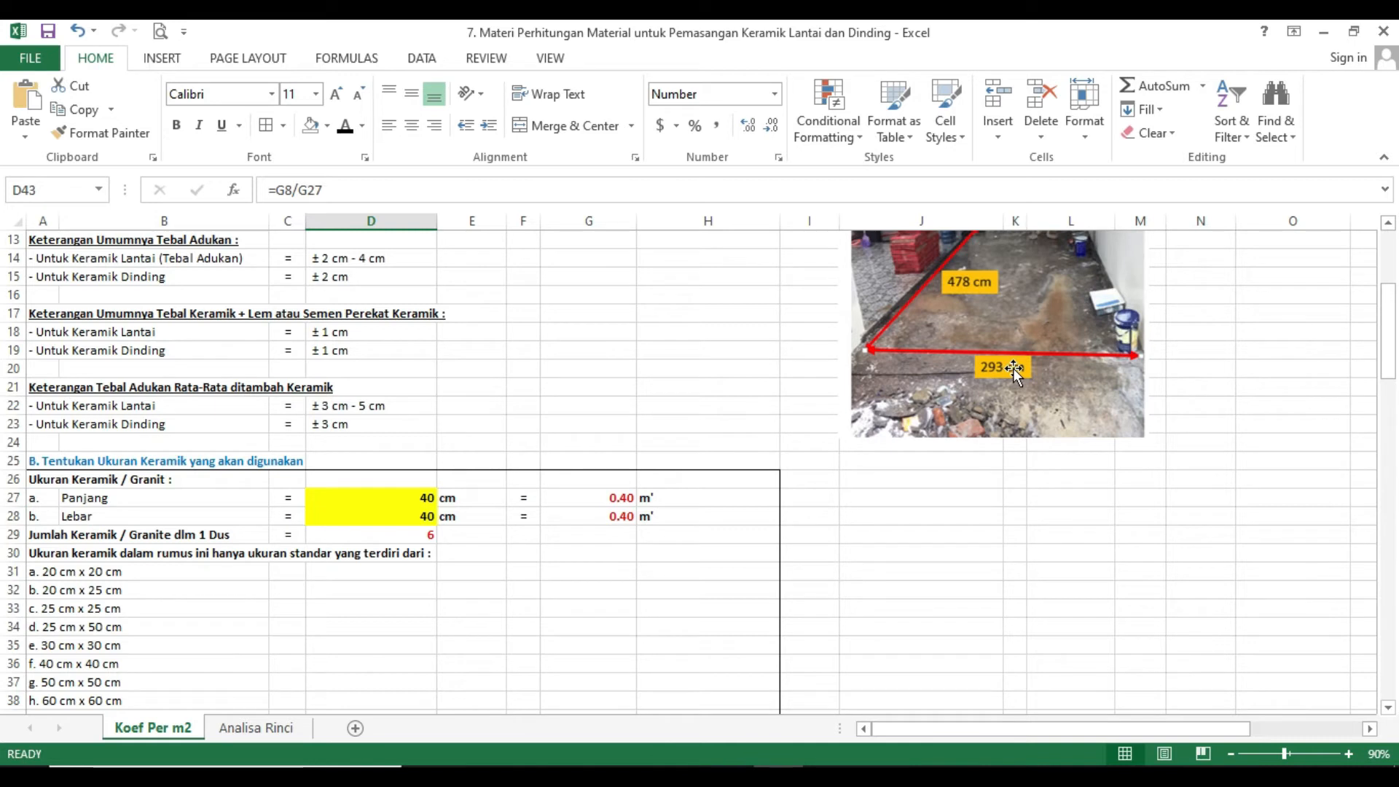
pyautogui.scroll(-3, 486, 583)
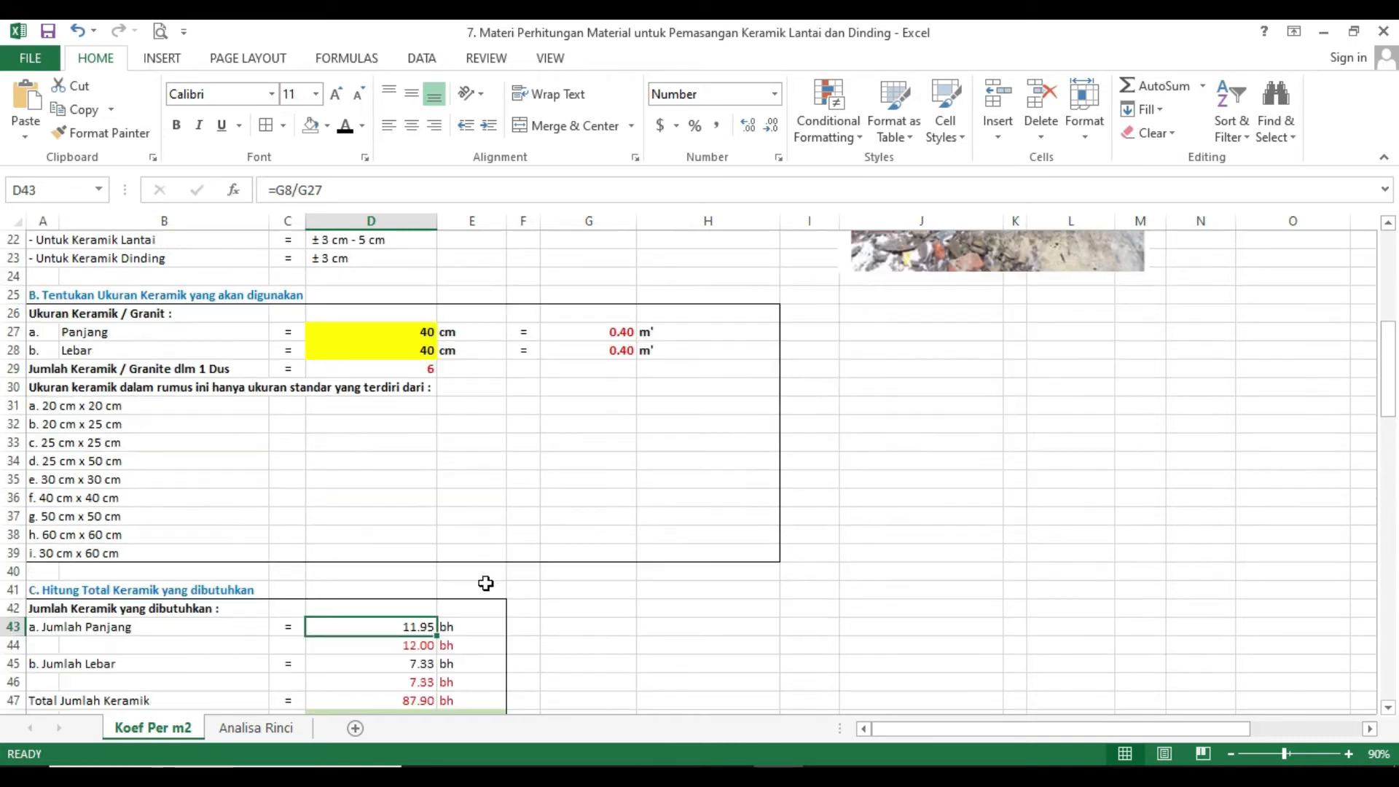
pyautogui.scroll(-2, 485, 583)
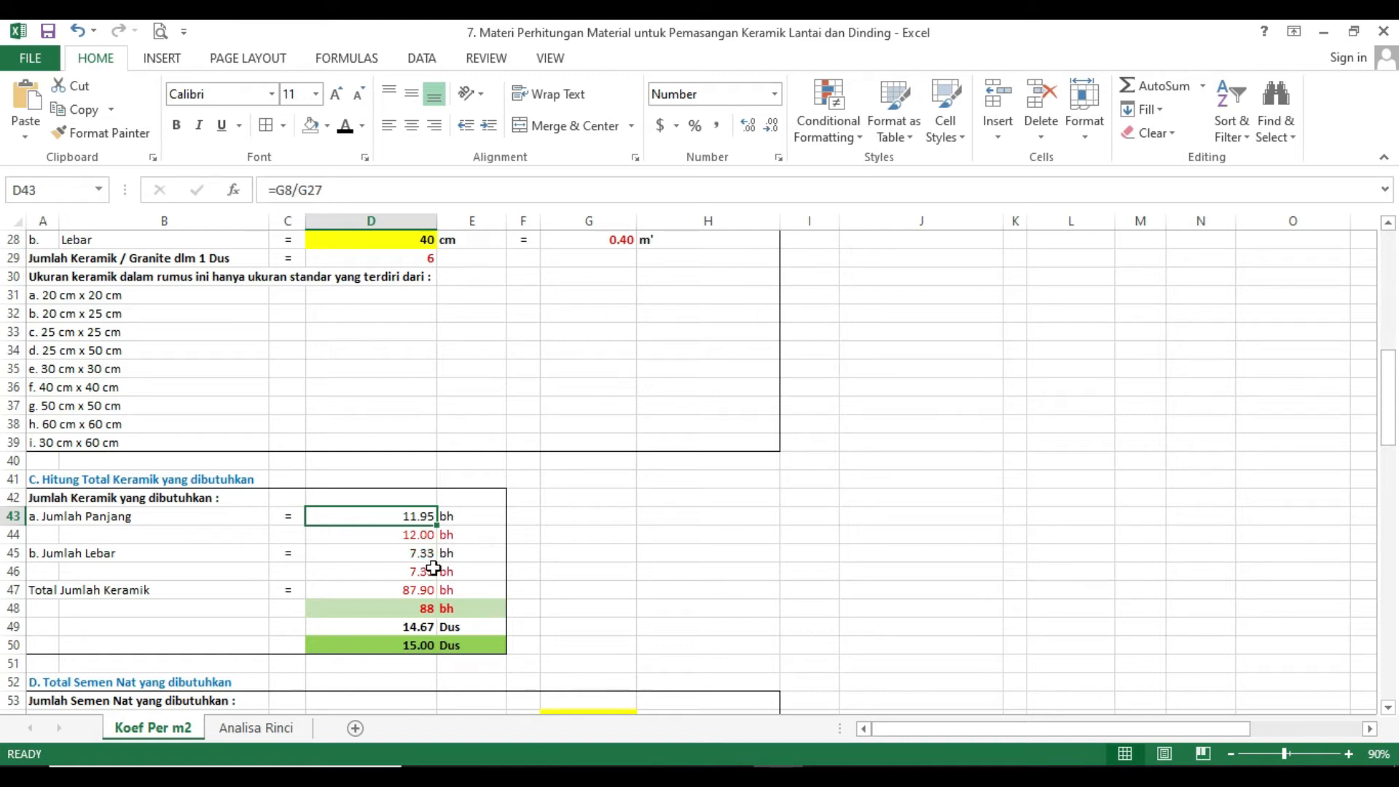
pyautogui.scroll(-1, 434, 568)
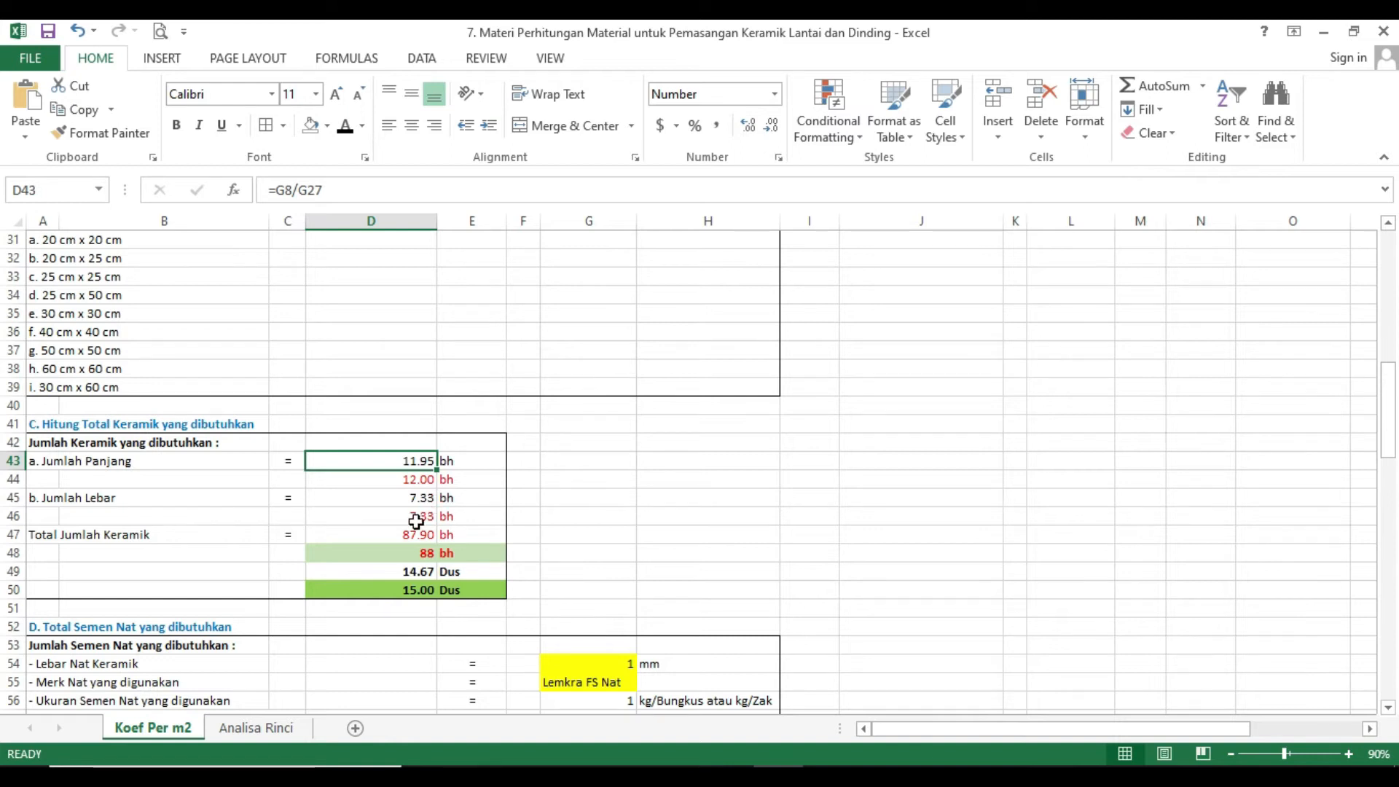
# - Inspect the formulas for the adjusted length and width tile counts and Total Jumlah Keramik in section C, plus the tiles per box
pyautogui.click(427, 480)
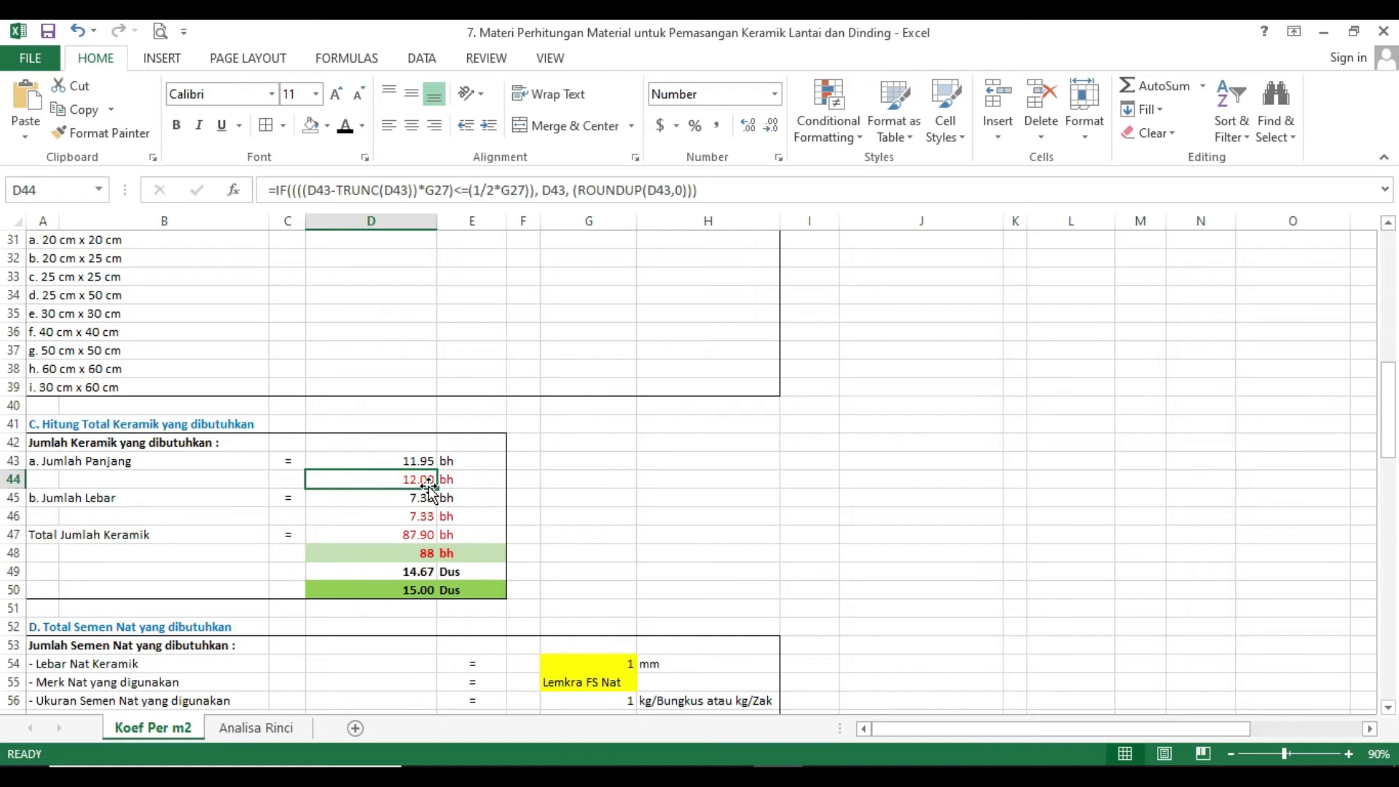
pyautogui.click(427, 518)
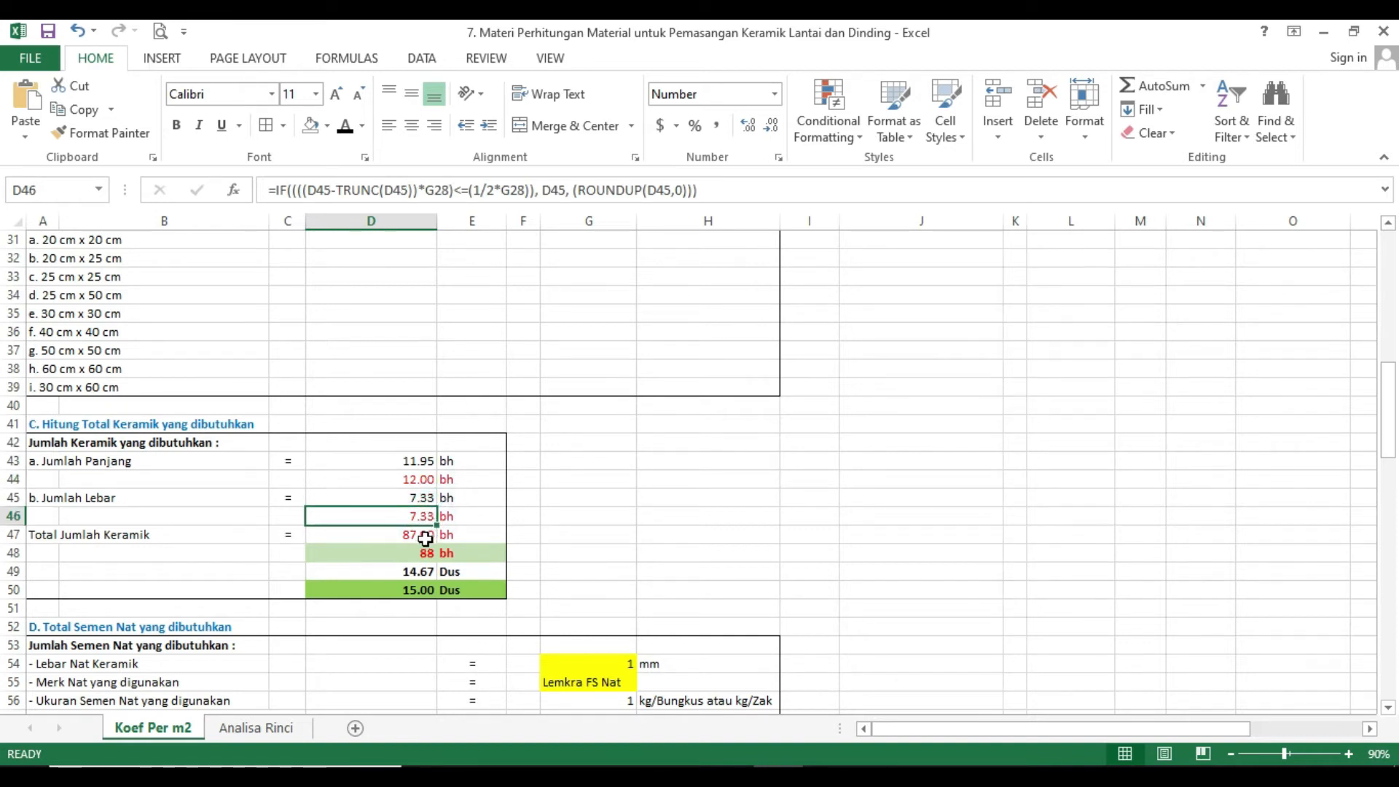
pyautogui.click(426, 537)
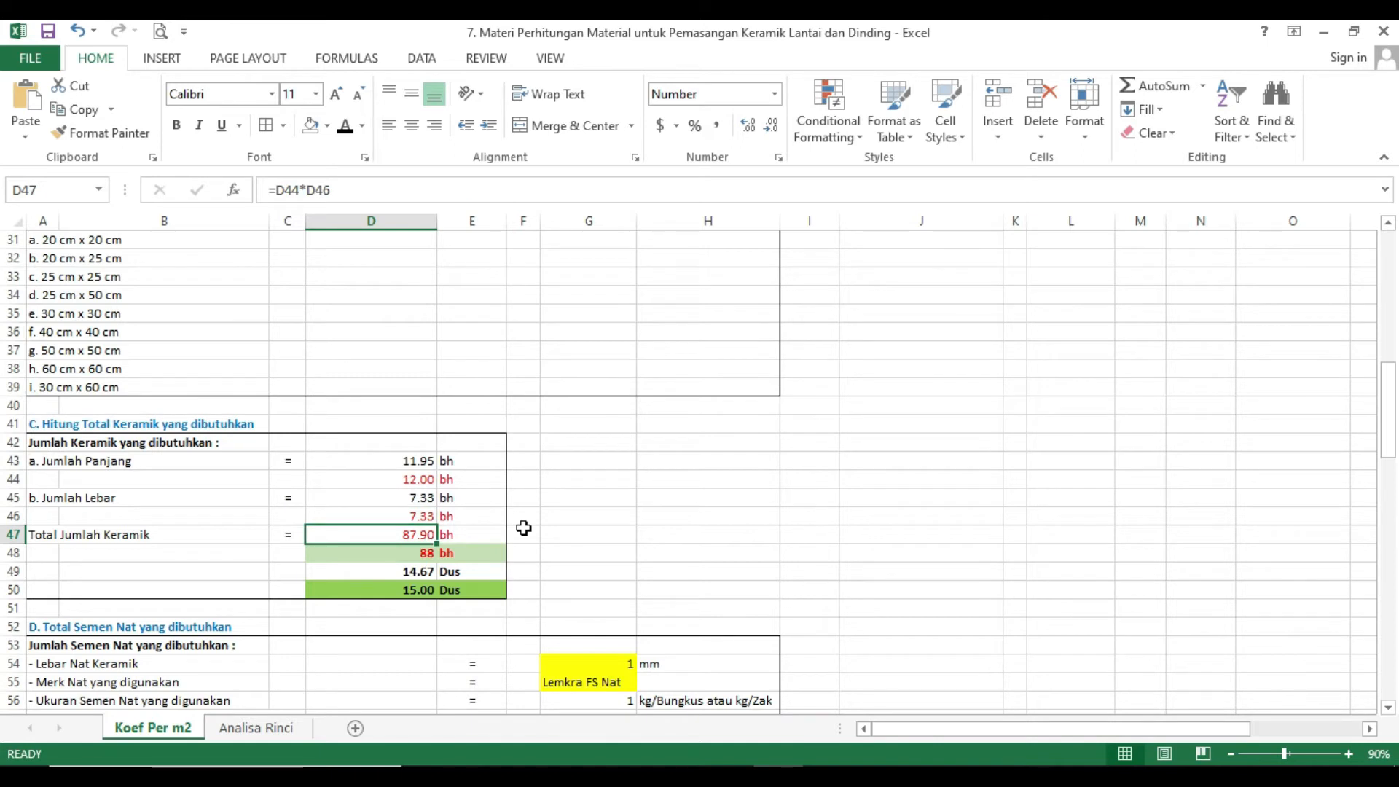
pyautogui.scroll(3, 524, 527)
pyautogui.scroll(-3, 524, 527)
pyautogui.scroll(-3, 416, 591)
pyautogui.scroll(4, 426, 576)
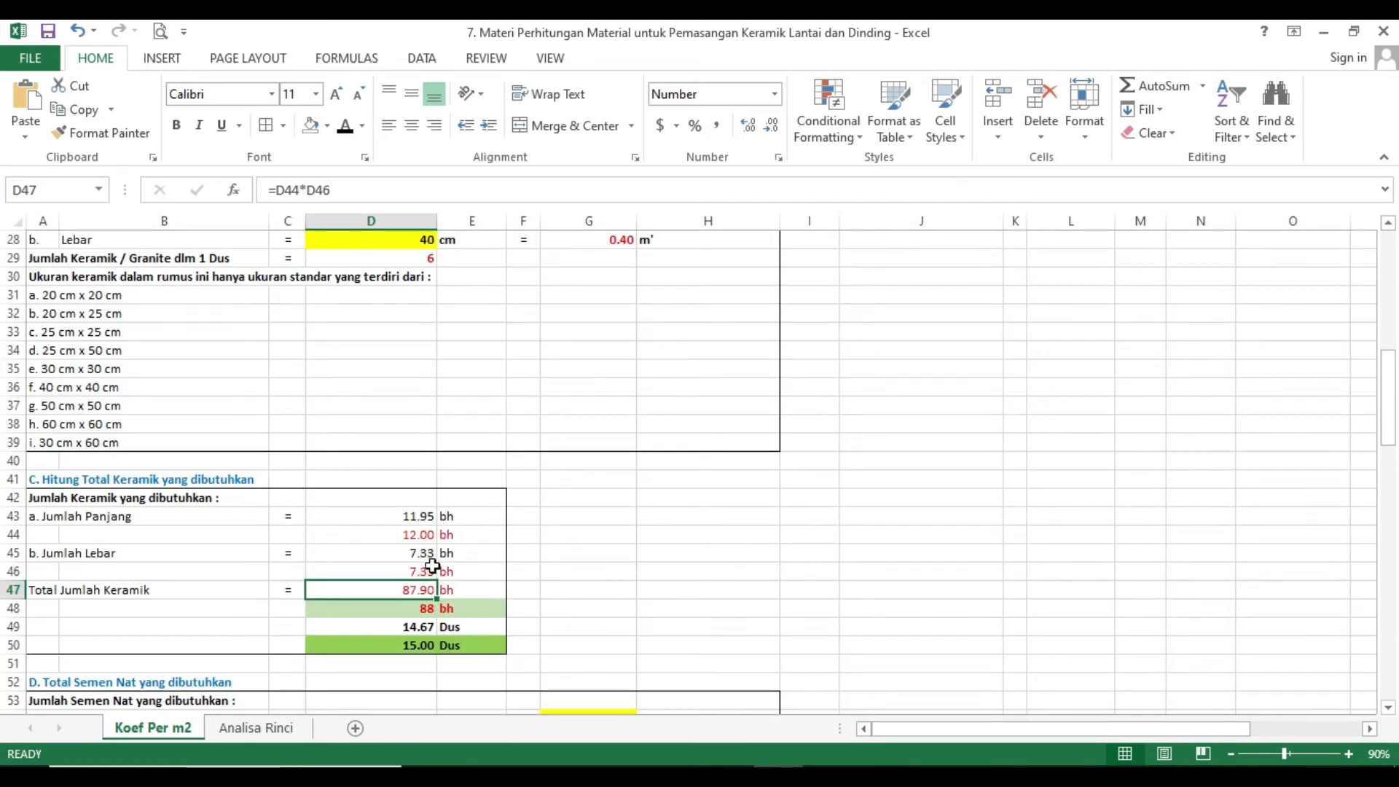
pyautogui.scroll(2, 460, 616)
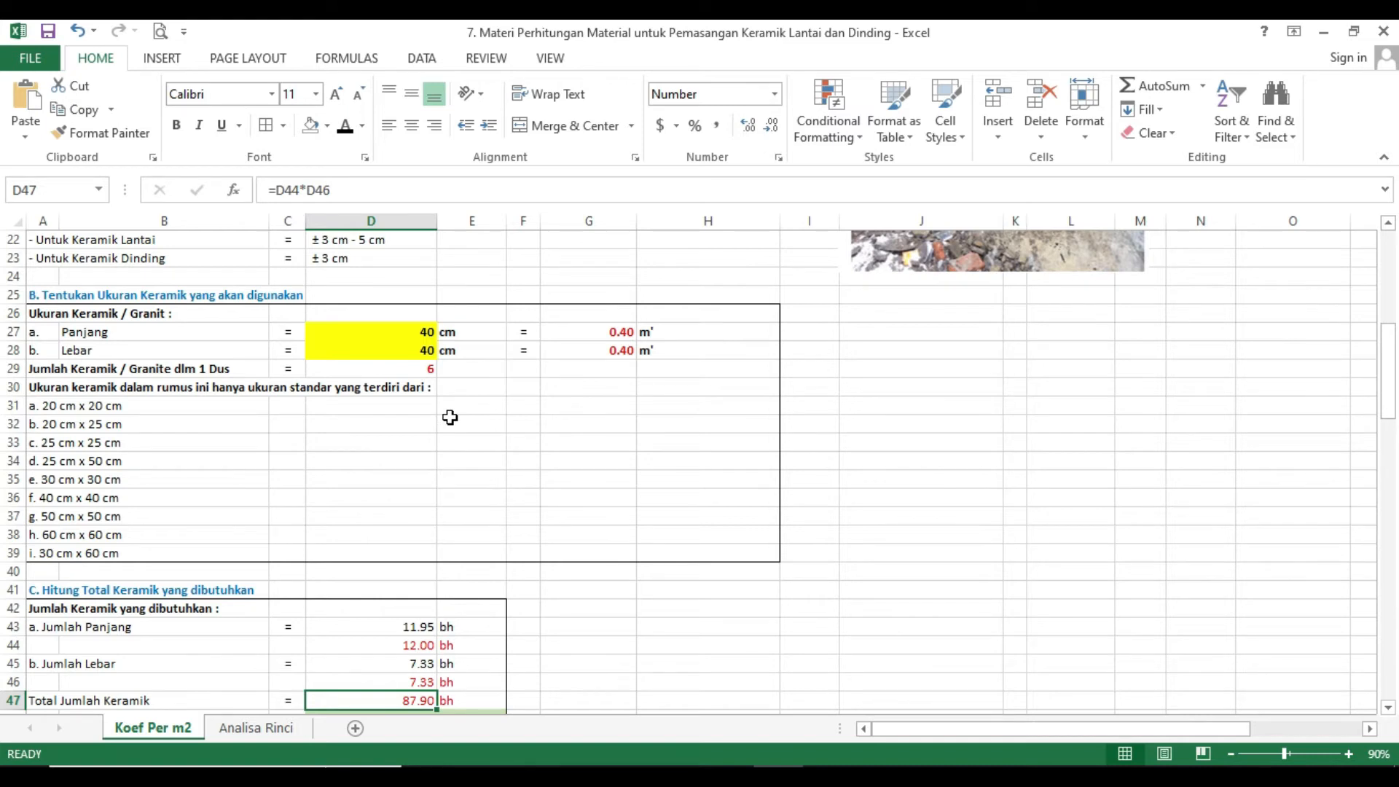
pyautogui.scroll(-4, 449, 417)
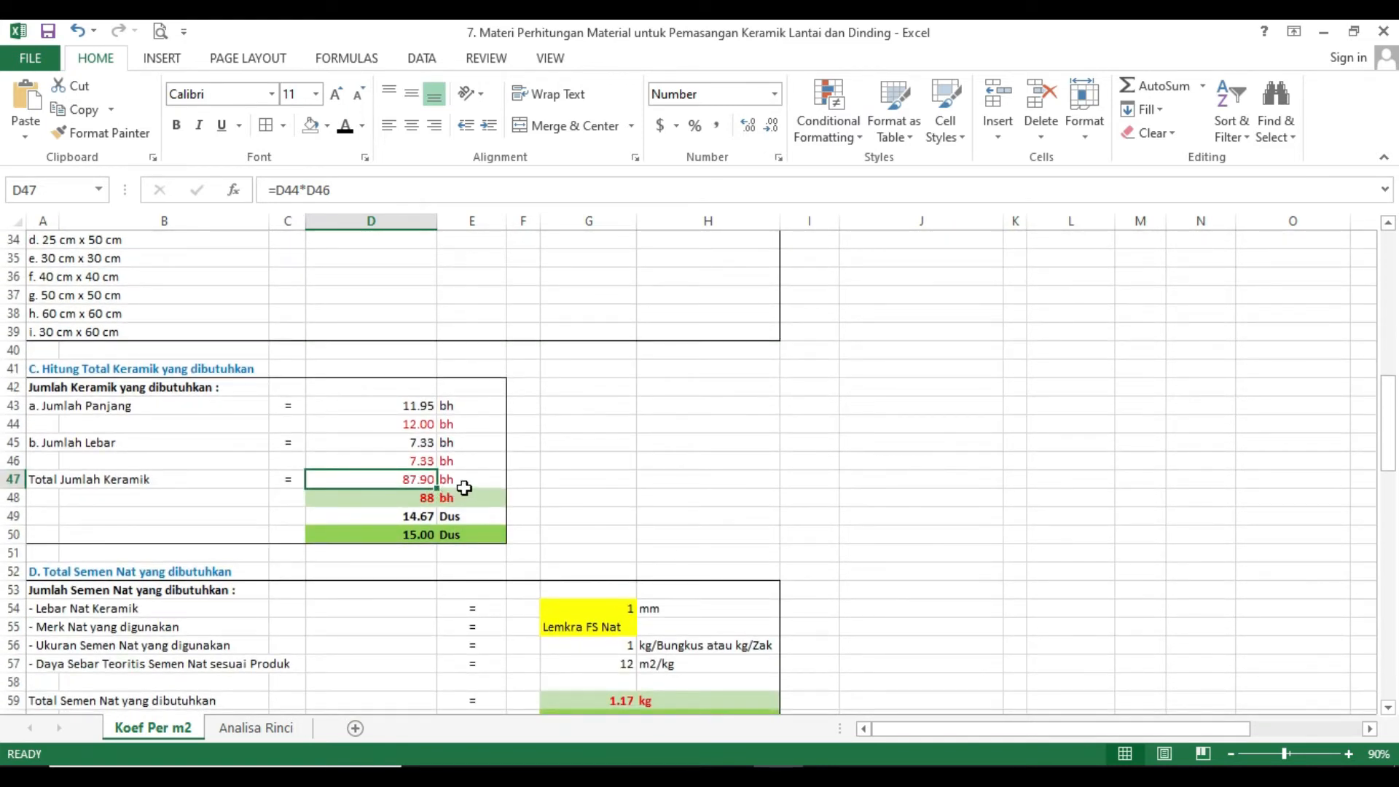
pyautogui.scroll(-1, 415, 530)
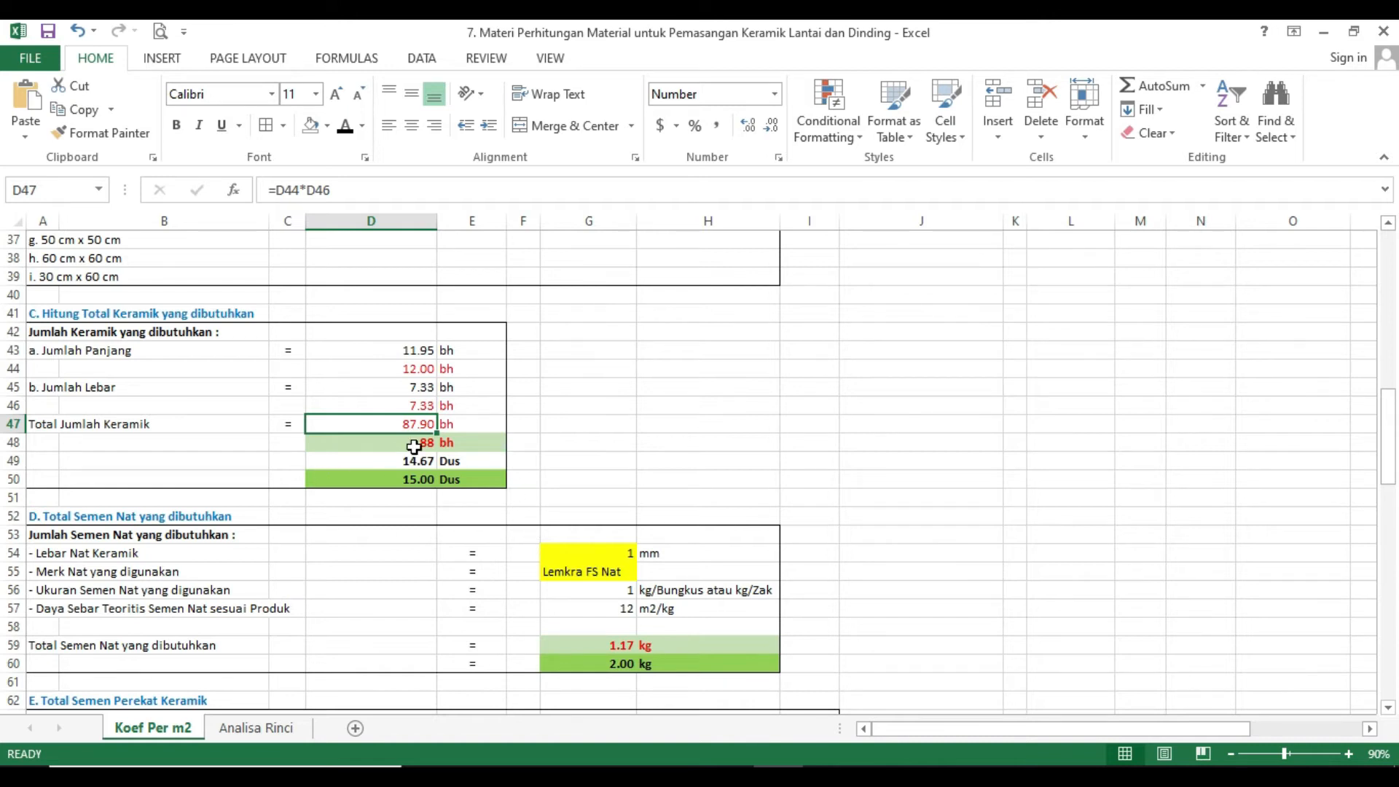
# - Review the floor area and mortar volume in section A alongside the total tile pieces and boxes in section C
pyautogui.scroll(11, 519, 447)
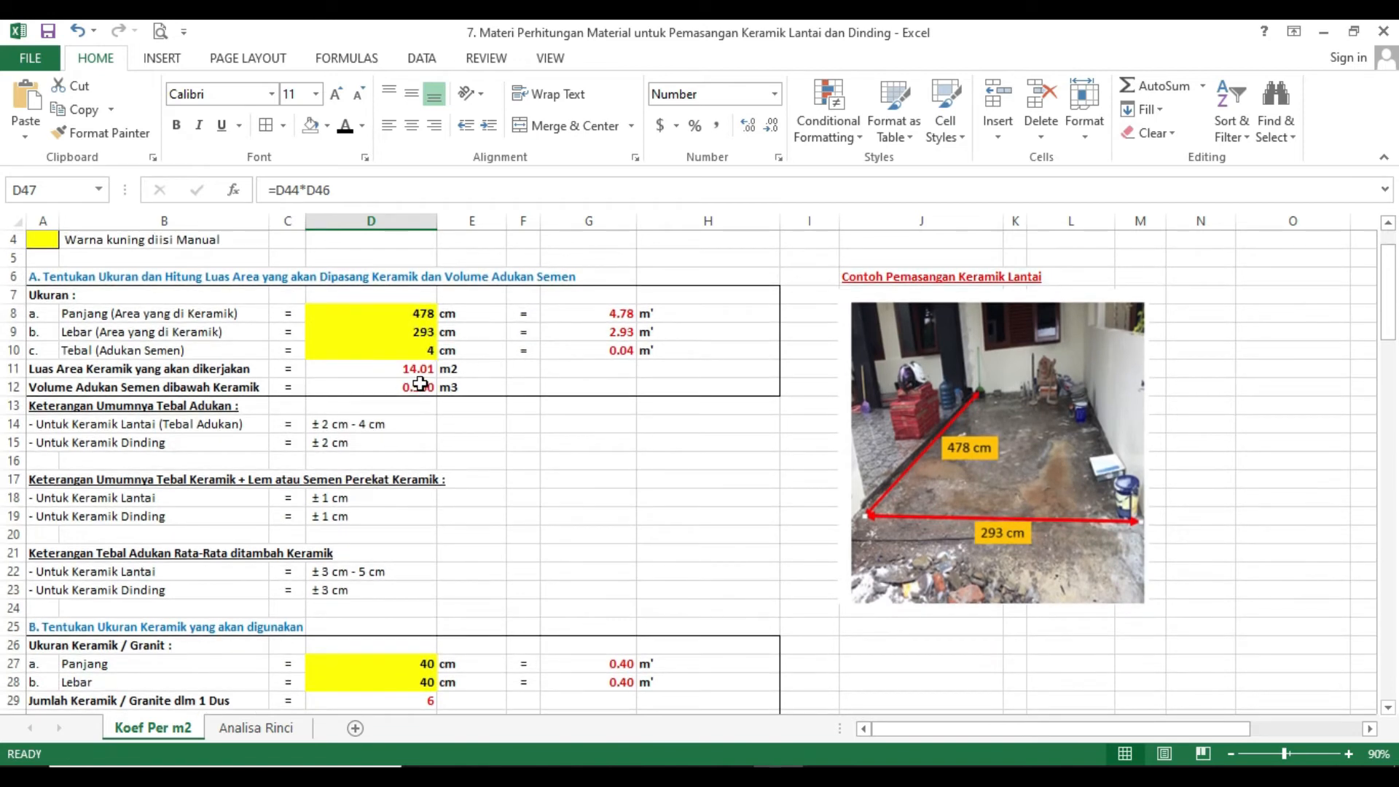
pyautogui.scroll(-8, 523, 391)
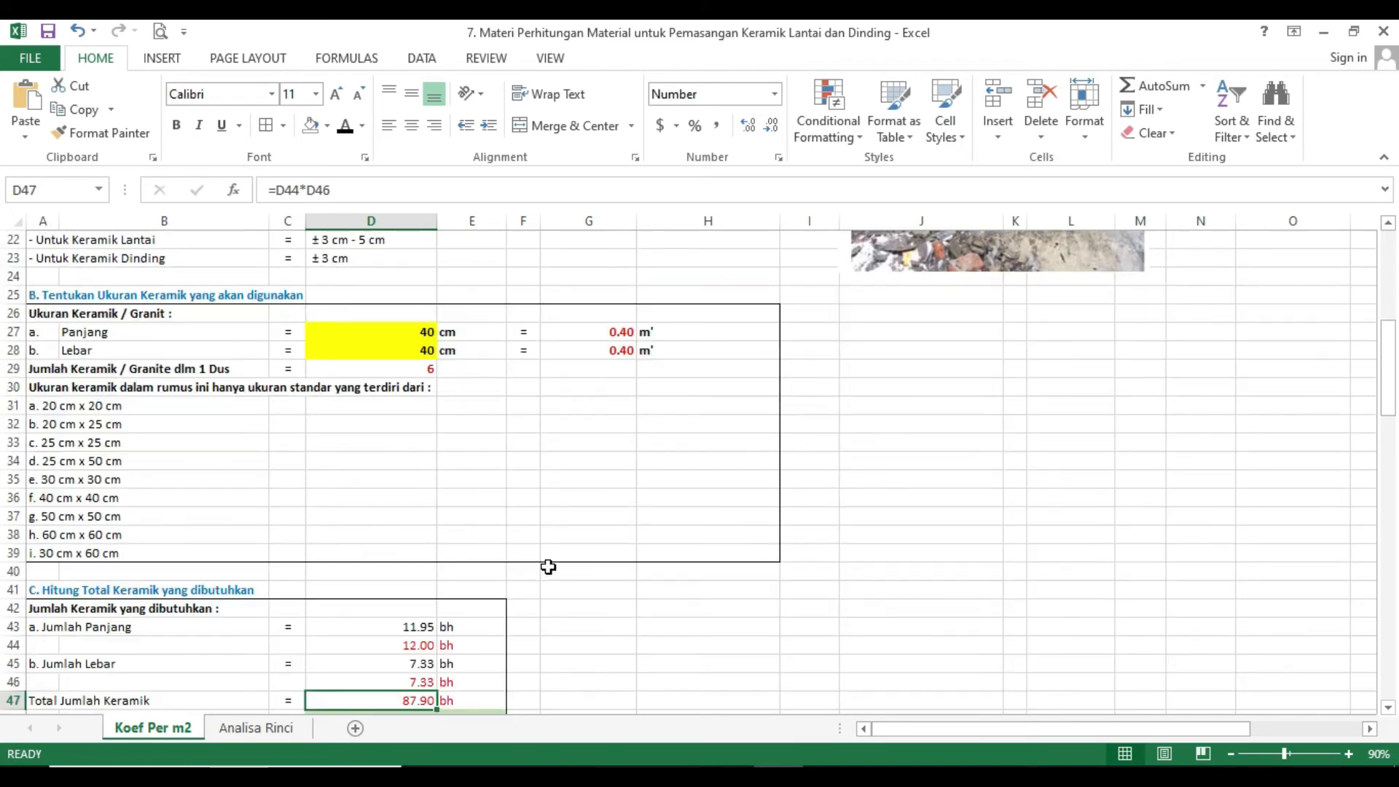
pyautogui.scroll(9, 548, 567)
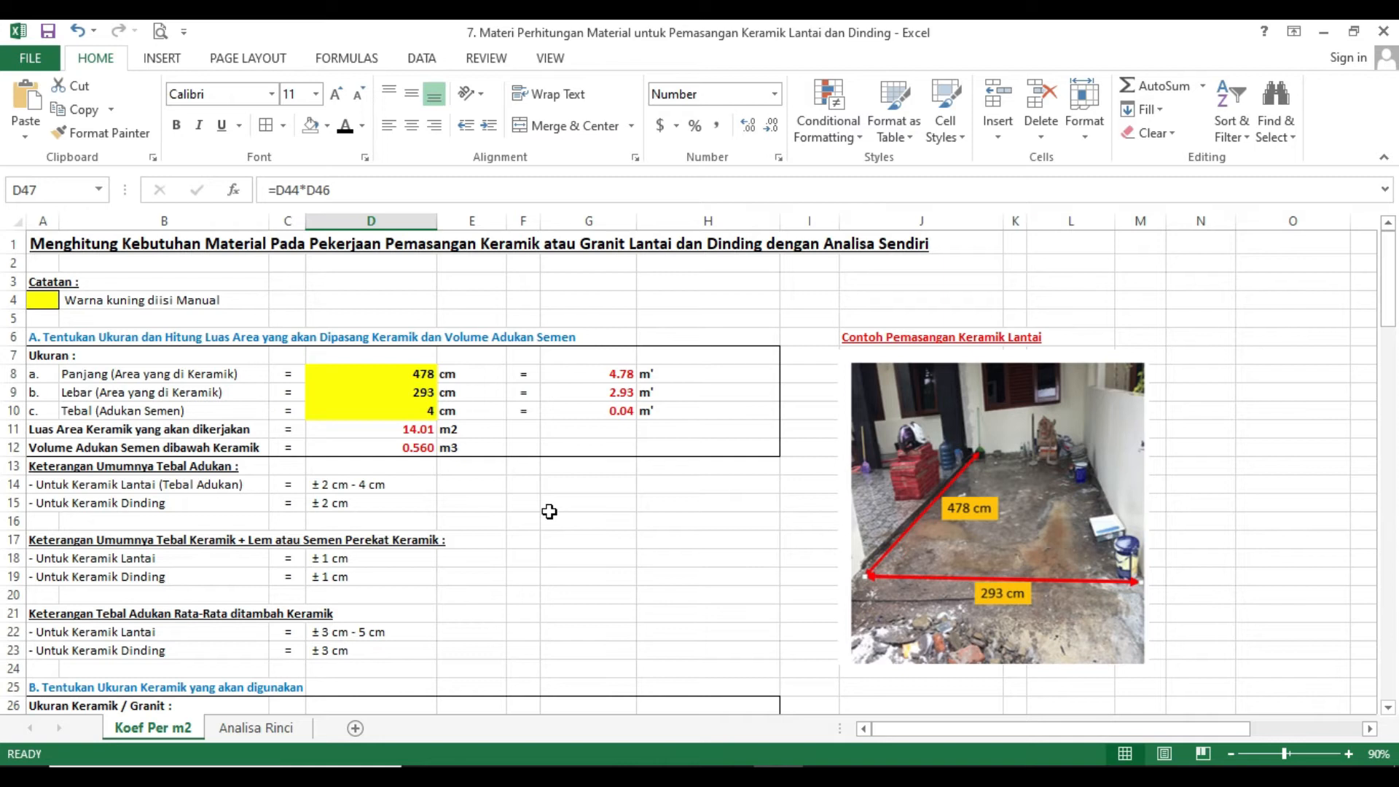
pyautogui.scroll(-3, 474, 579)
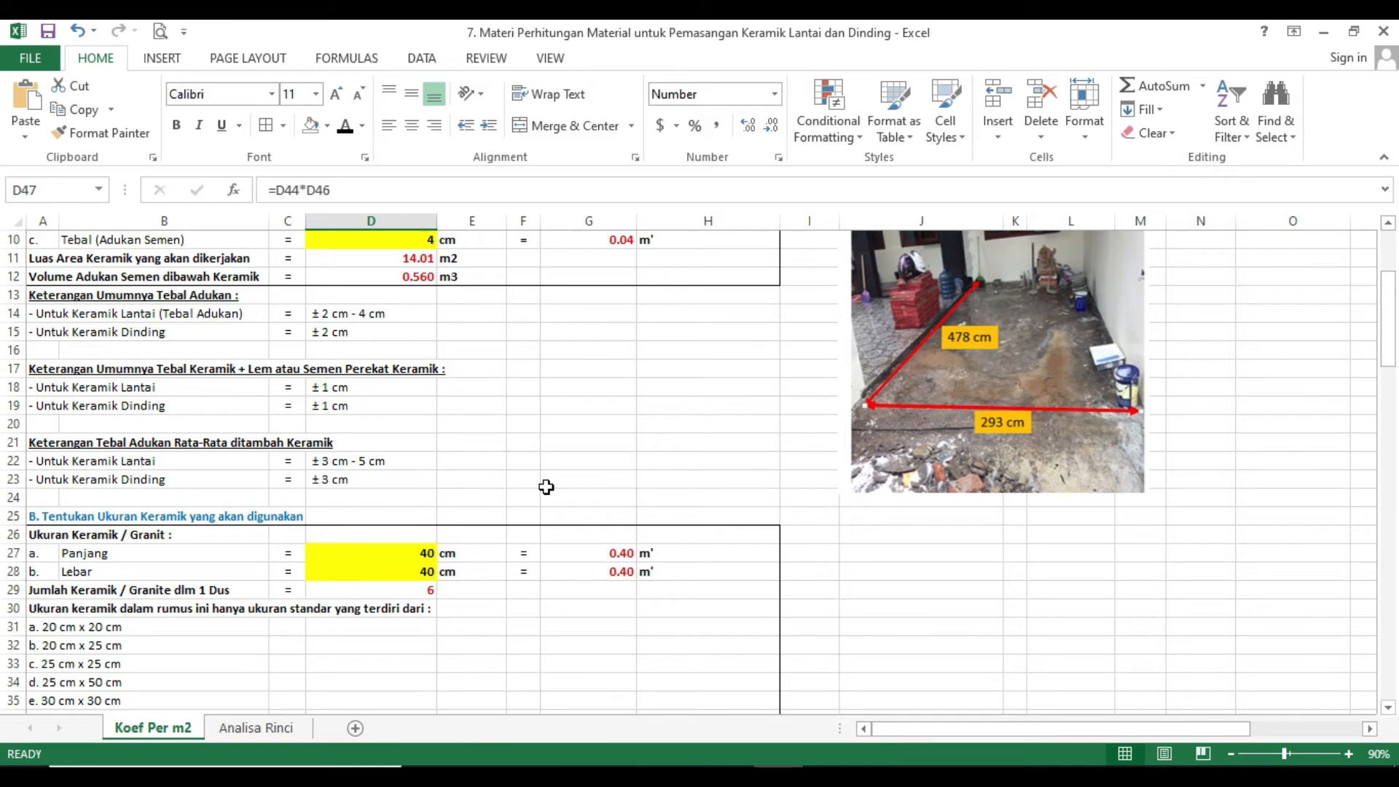
pyautogui.scroll(2, 546, 487)
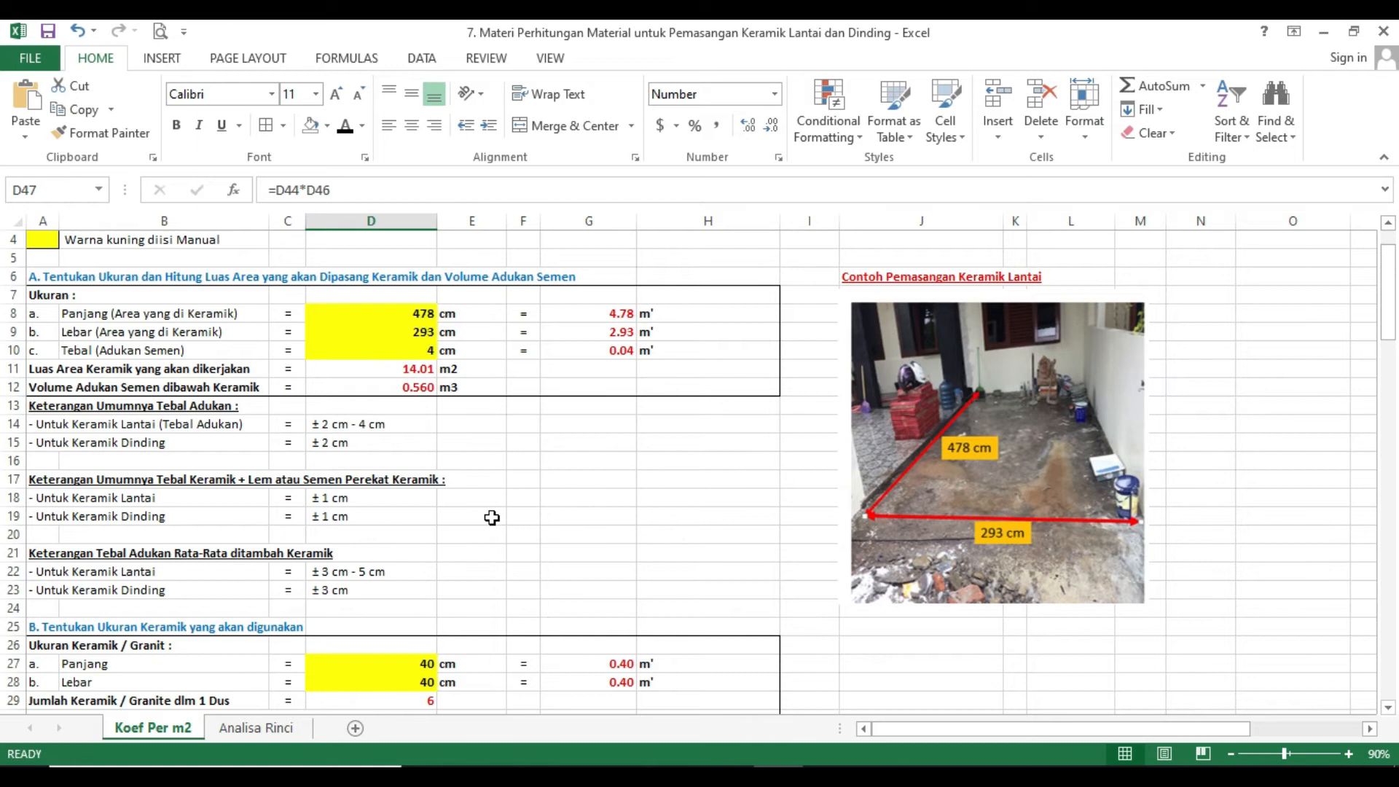
pyautogui.scroll(-3, 495, 518)
pyautogui.scroll(-3, 494, 518)
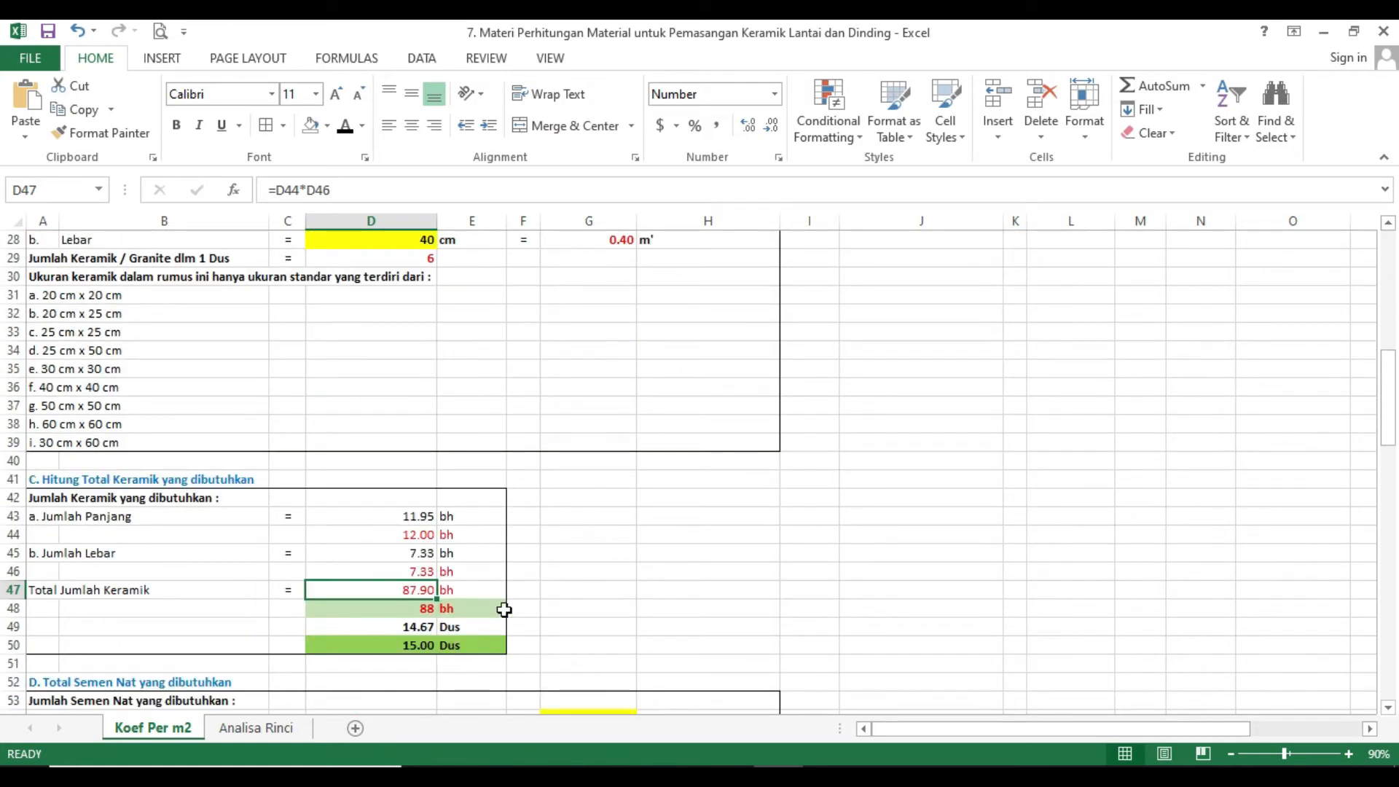
pyautogui.scroll(-2, 504, 609)
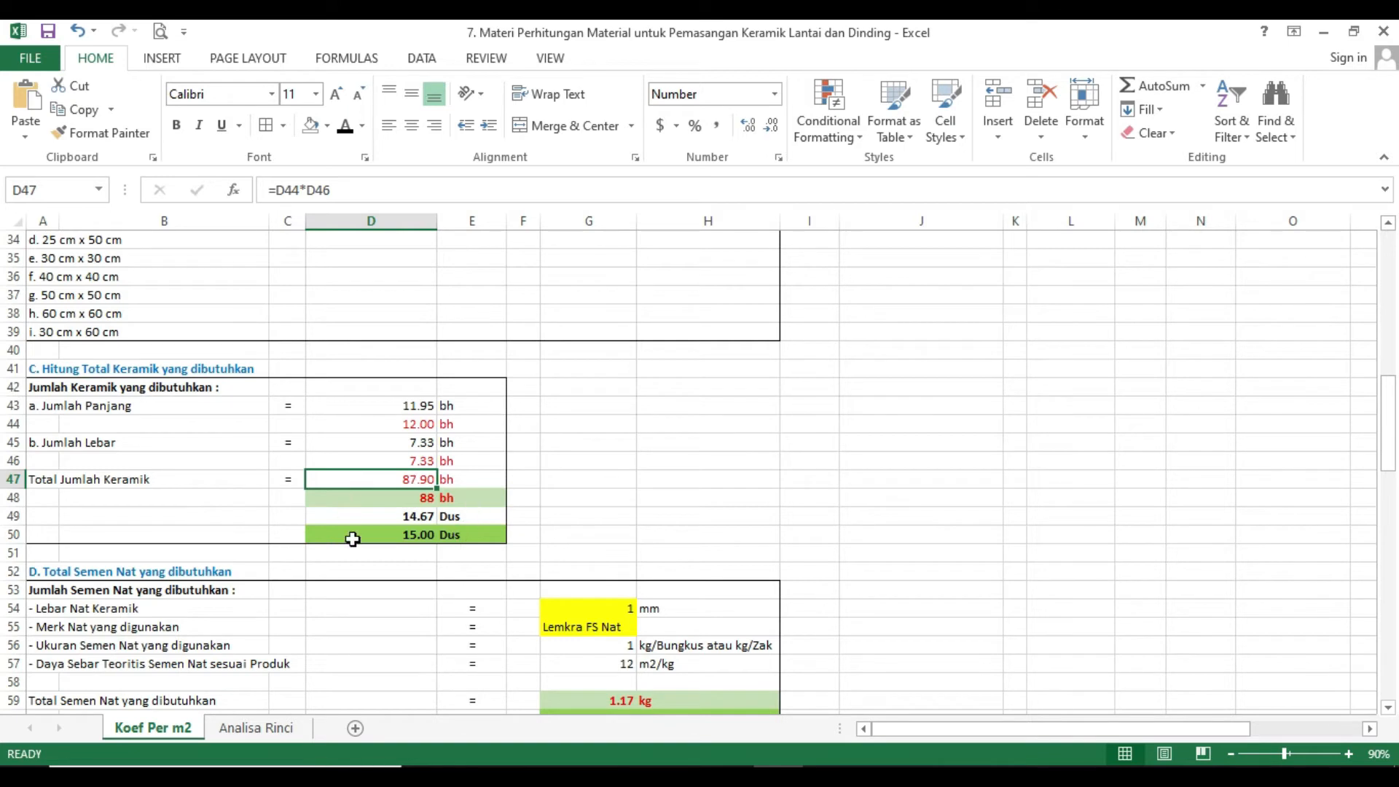
pyautogui.scroll(-1, 512, 526)
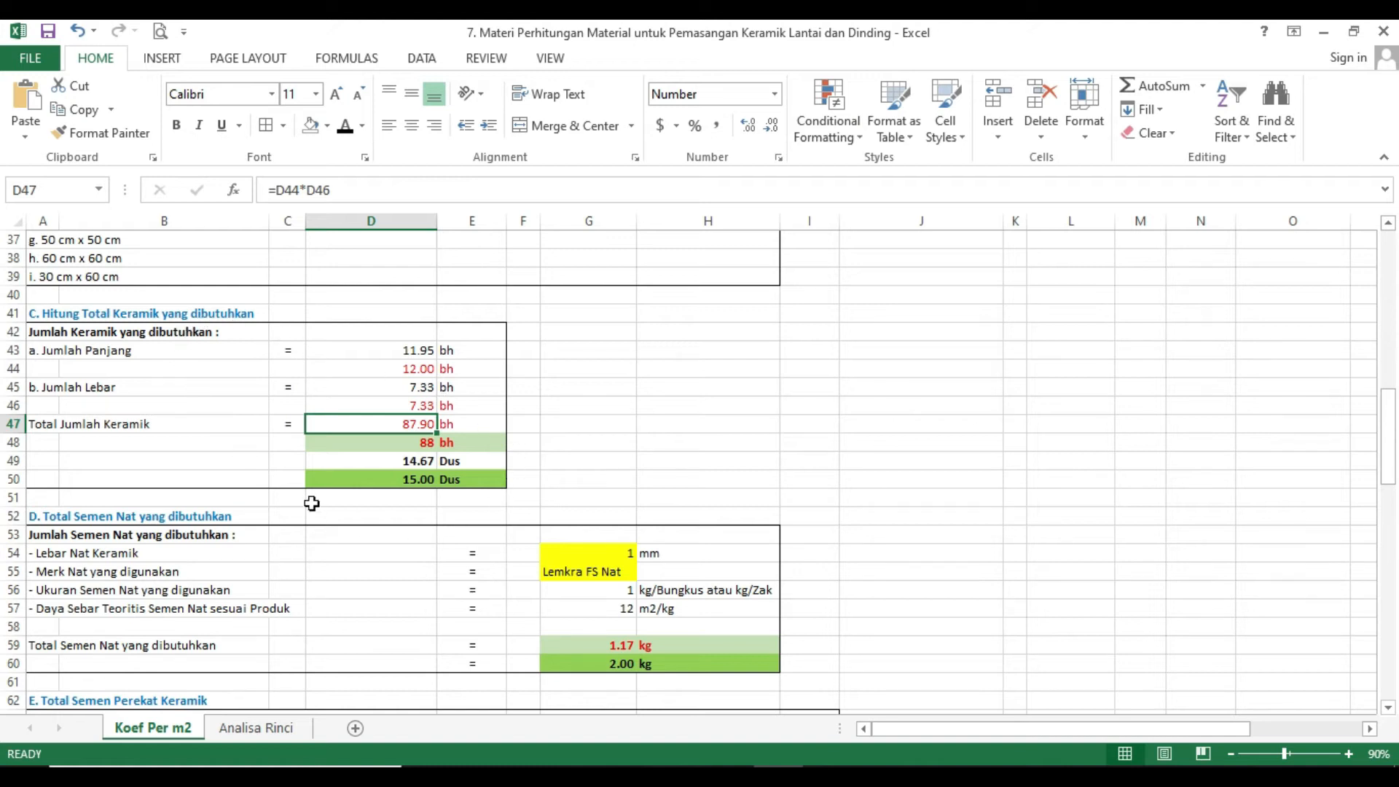
# - Check the available joint widths for Lebar Nat Keramik in section D without changing the selection
pyautogui.scroll(-1, 262, 583)
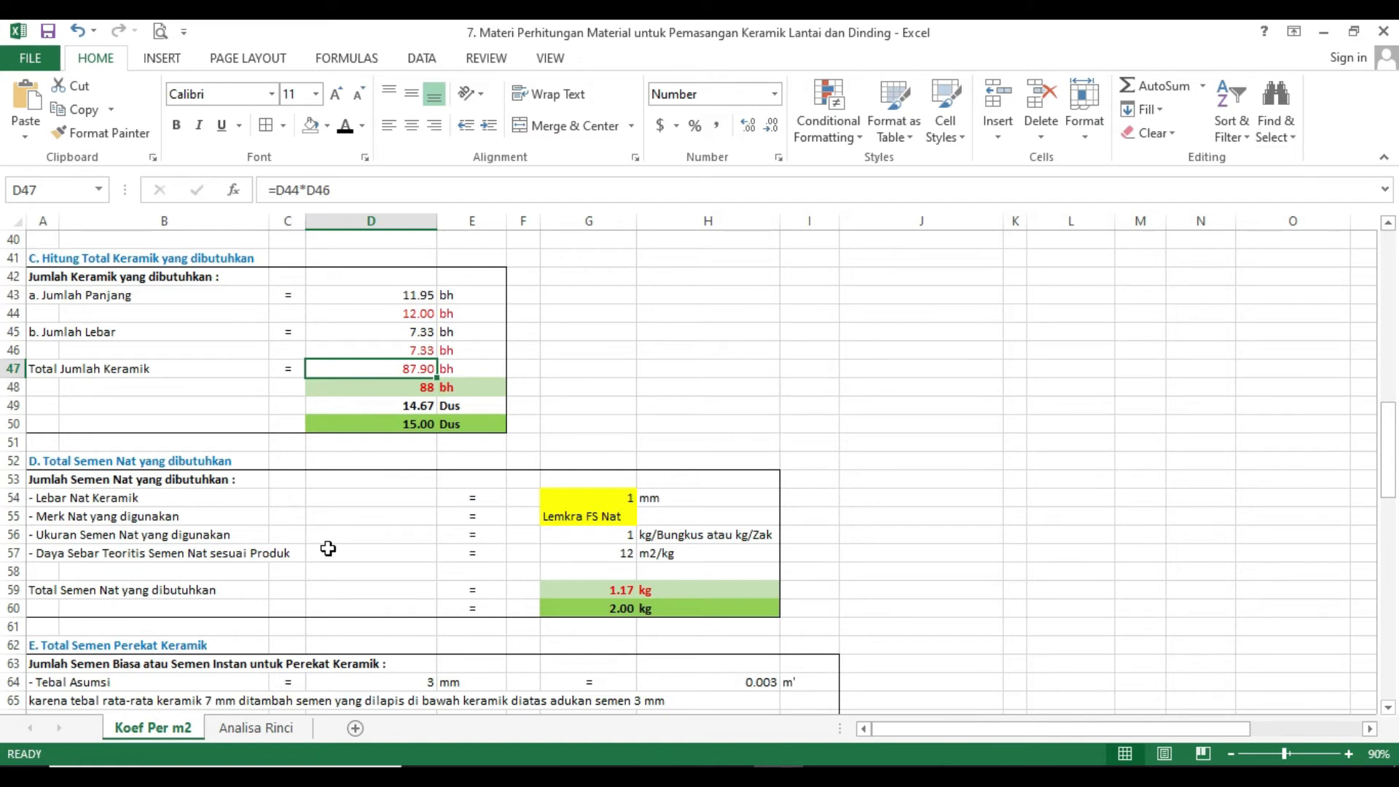
pyautogui.scroll(-1, 328, 548)
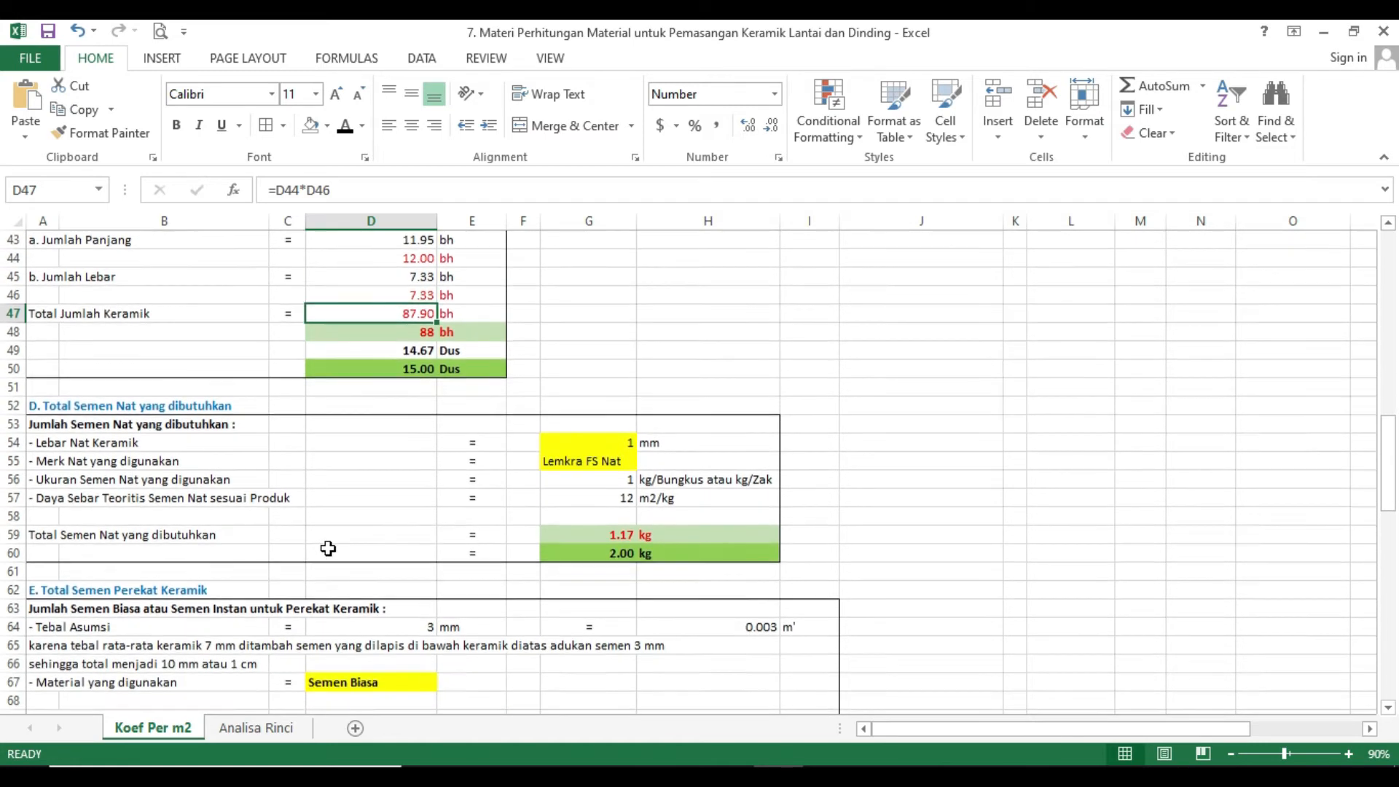
pyautogui.click(621, 443)
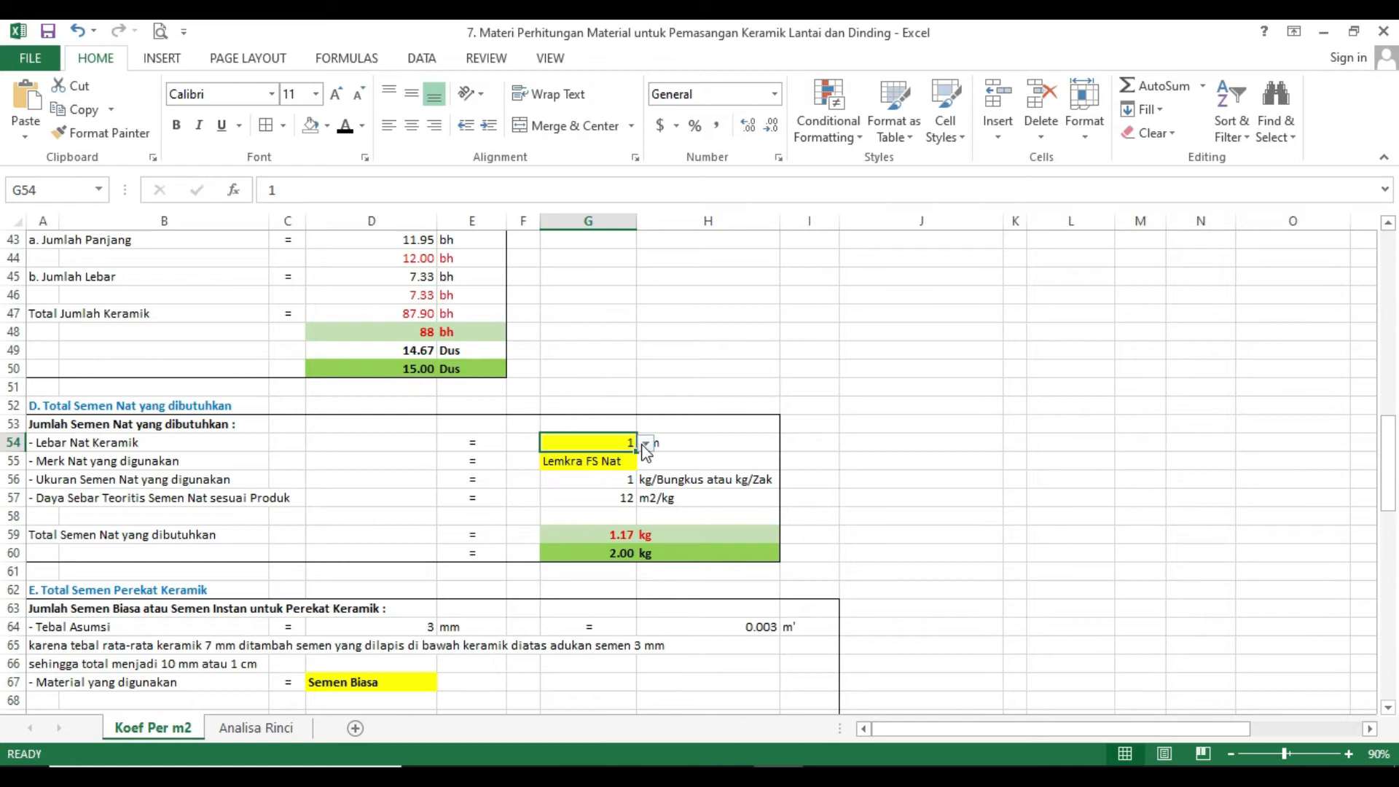
pyautogui.click(645, 443)
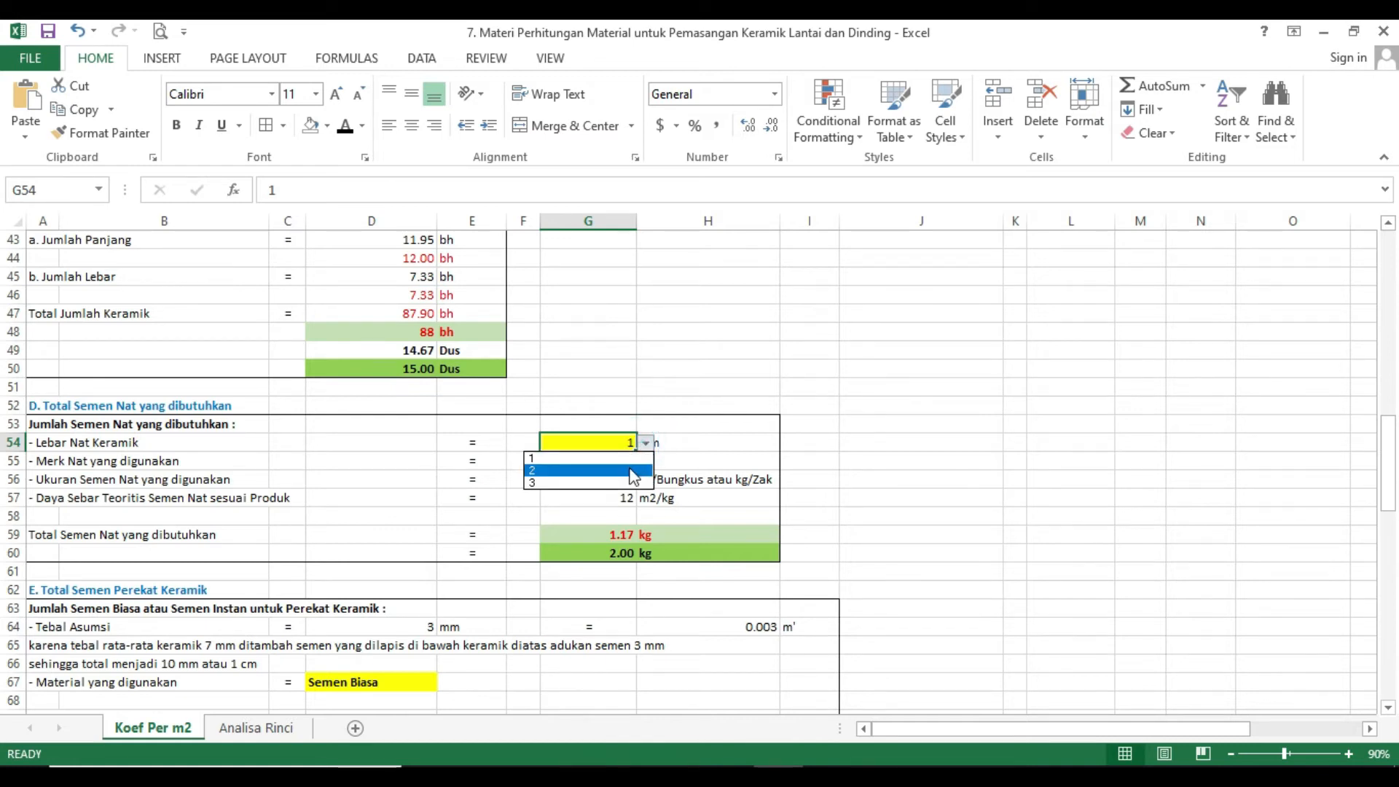
pyautogui.click(682, 458)
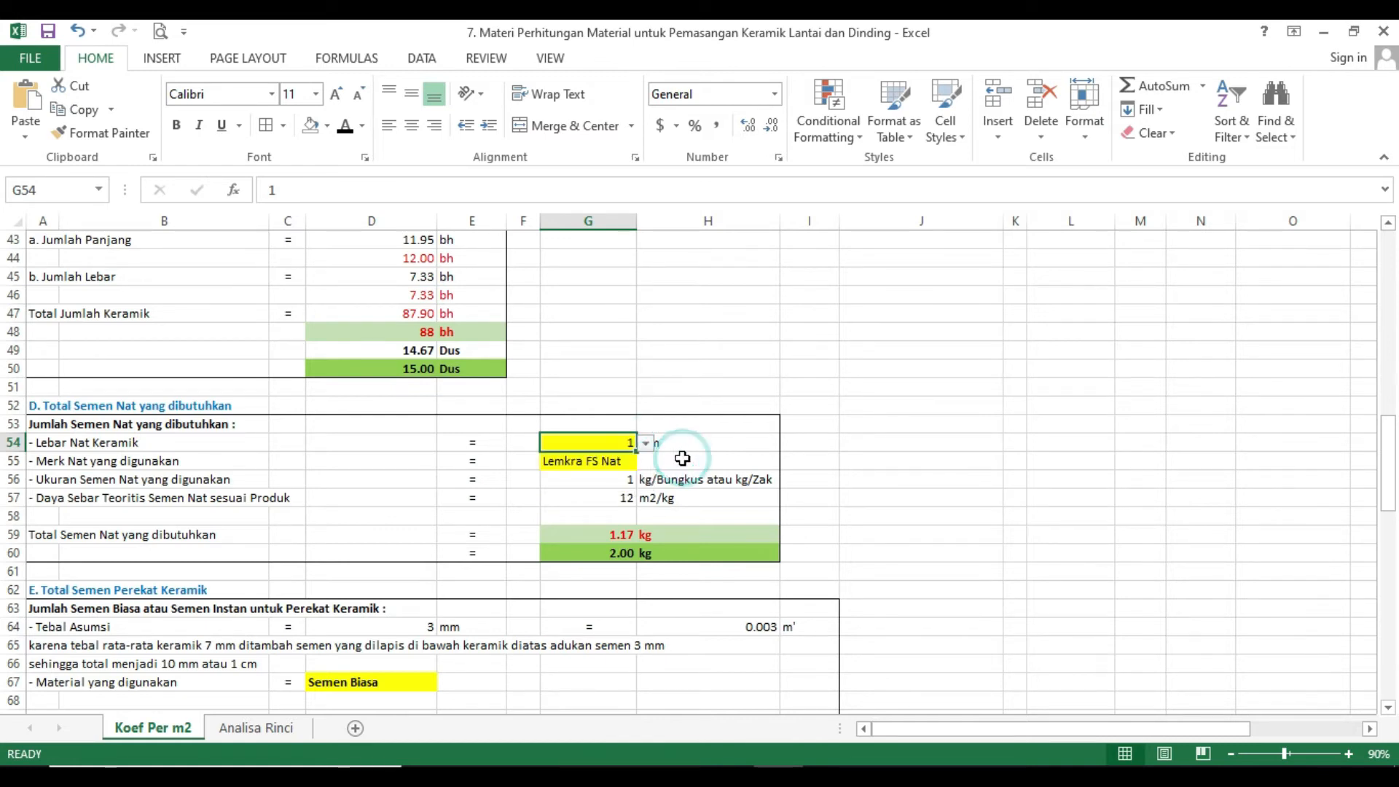
pyautogui.click(647, 445)
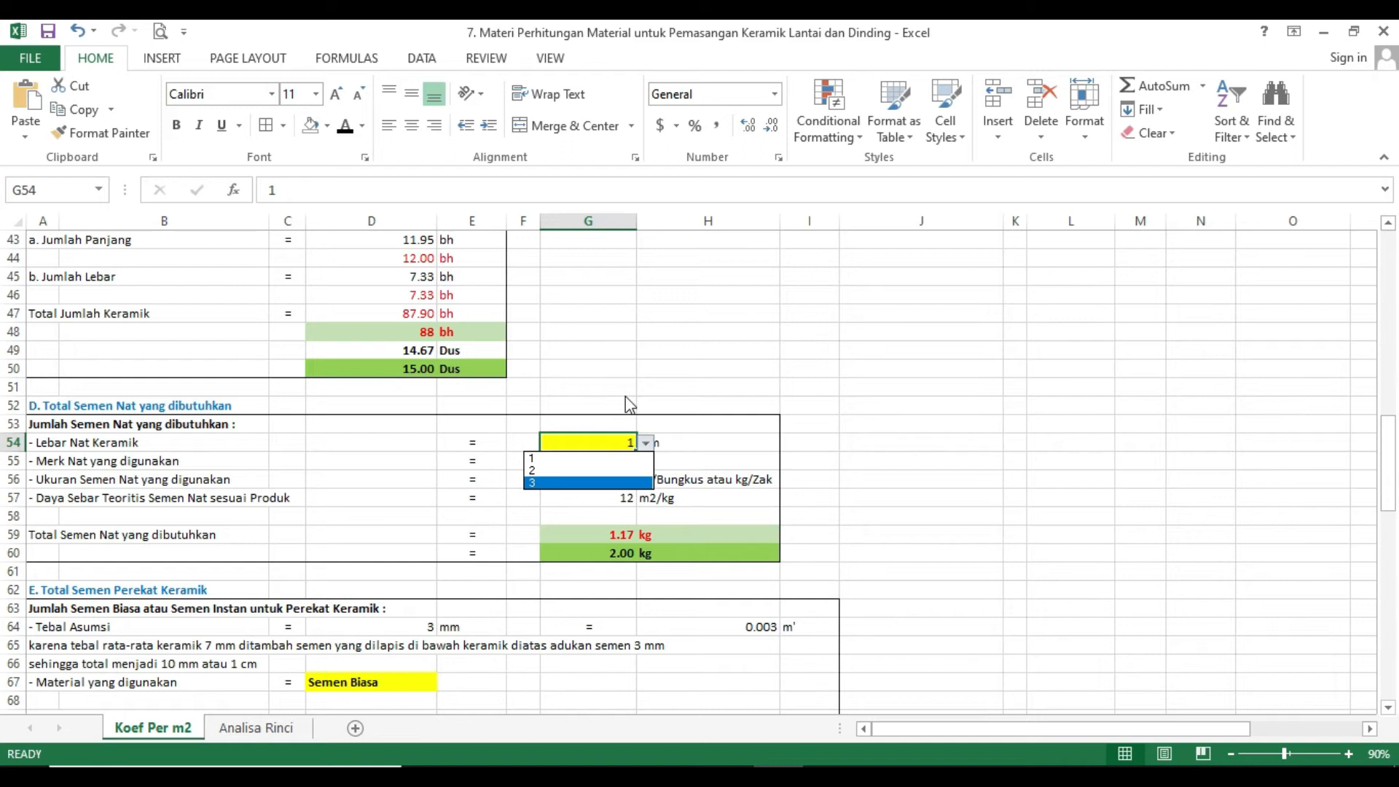
pyautogui.press('Escape')
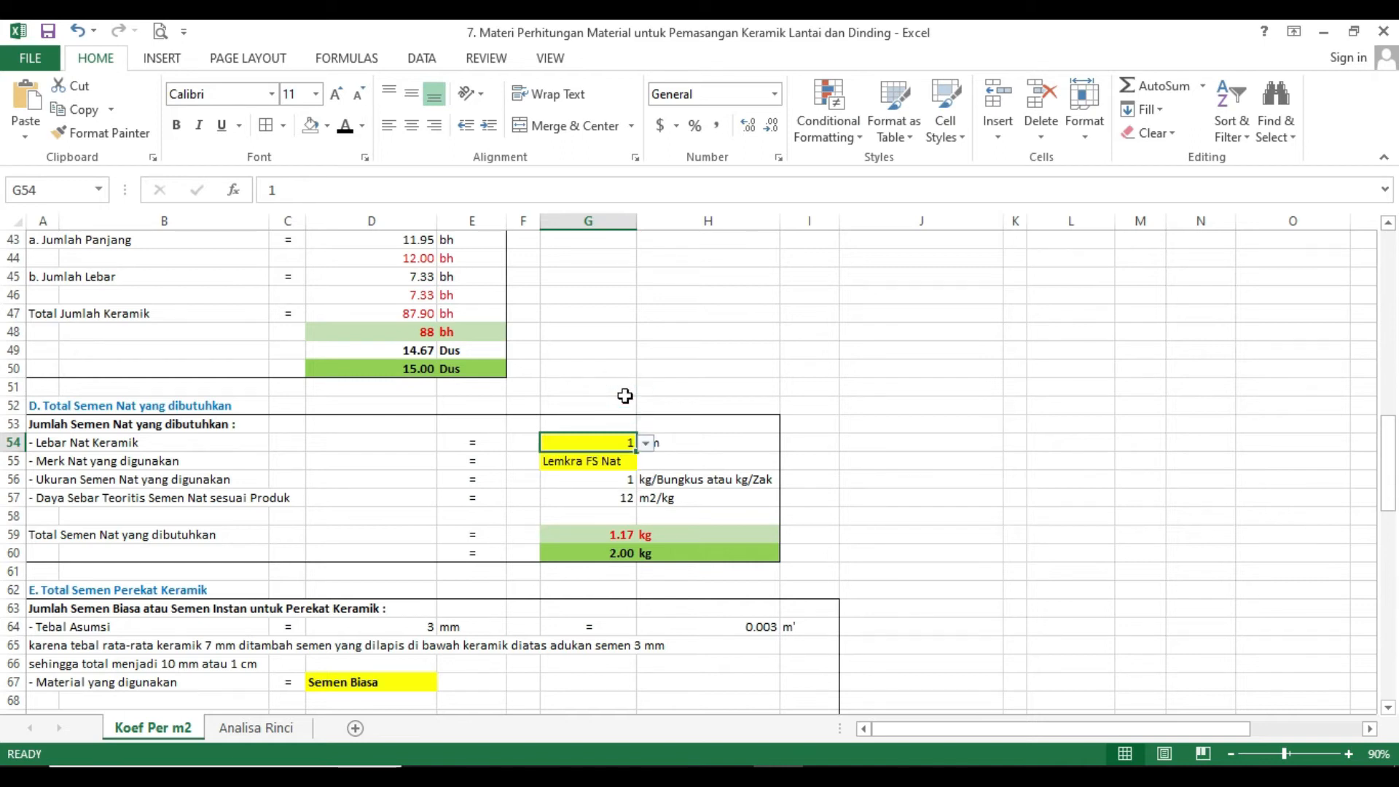
pyautogui.click(673, 425)
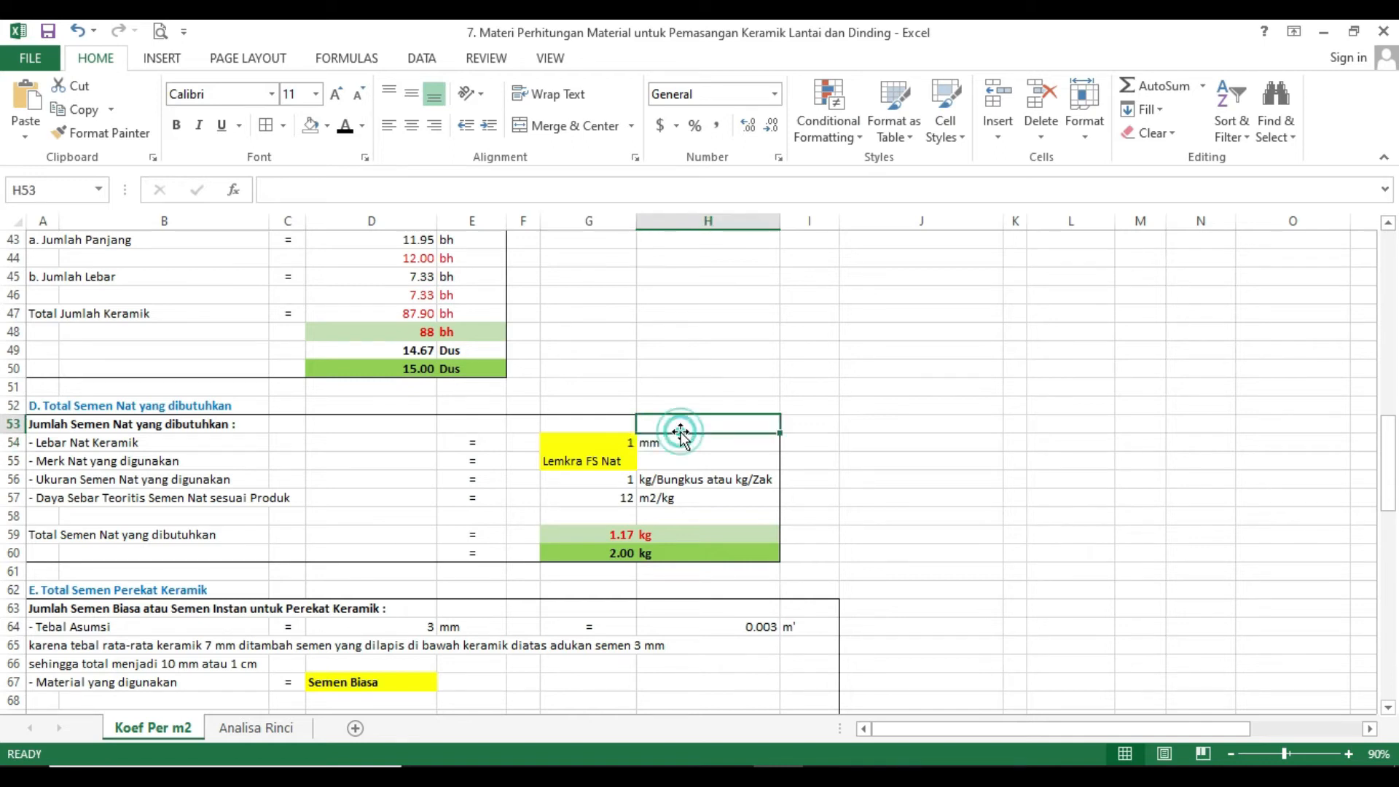
# - Review the grout brand options for Merk Nat yang digunakan in section D and keep Lemkra FS Nat selected
pyautogui.click(623, 462)
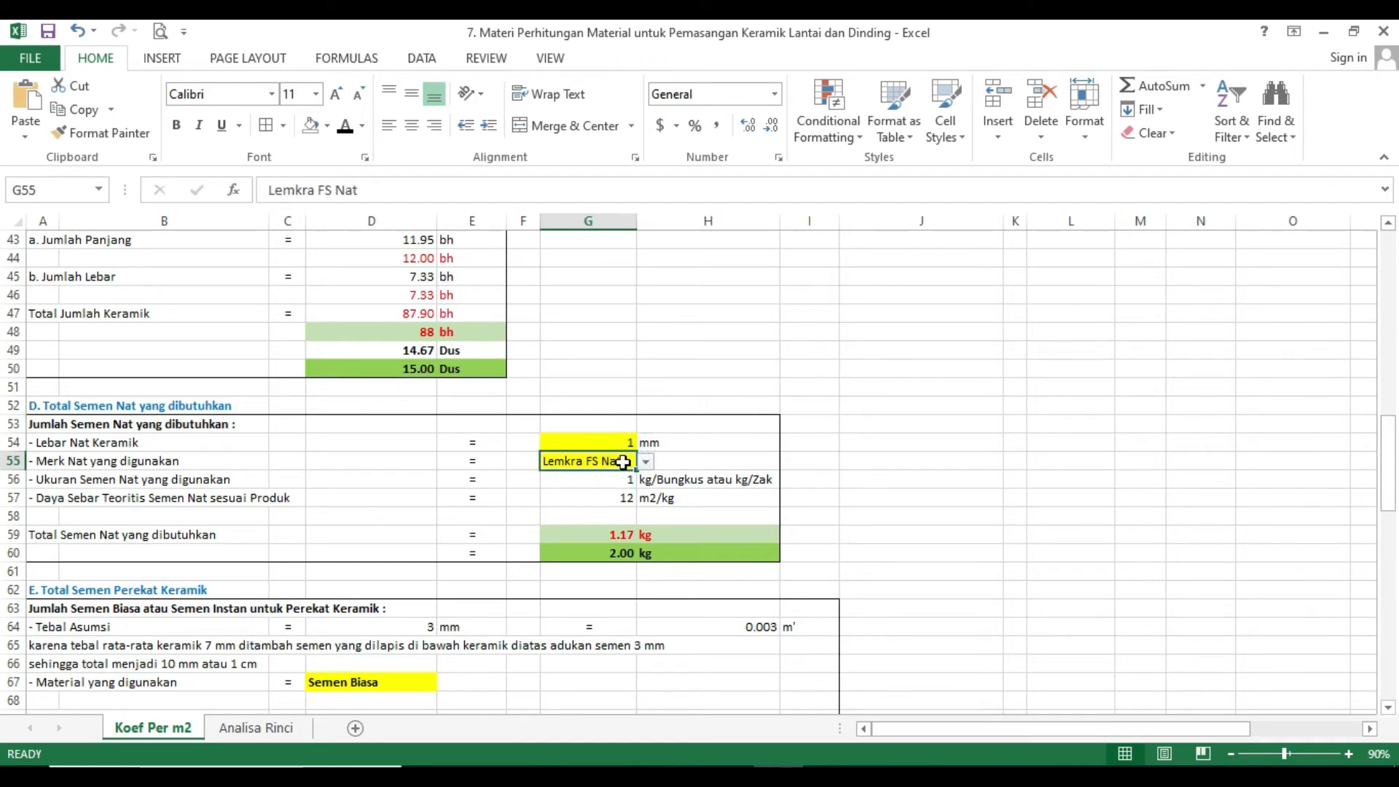
pyautogui.click(644, 462)
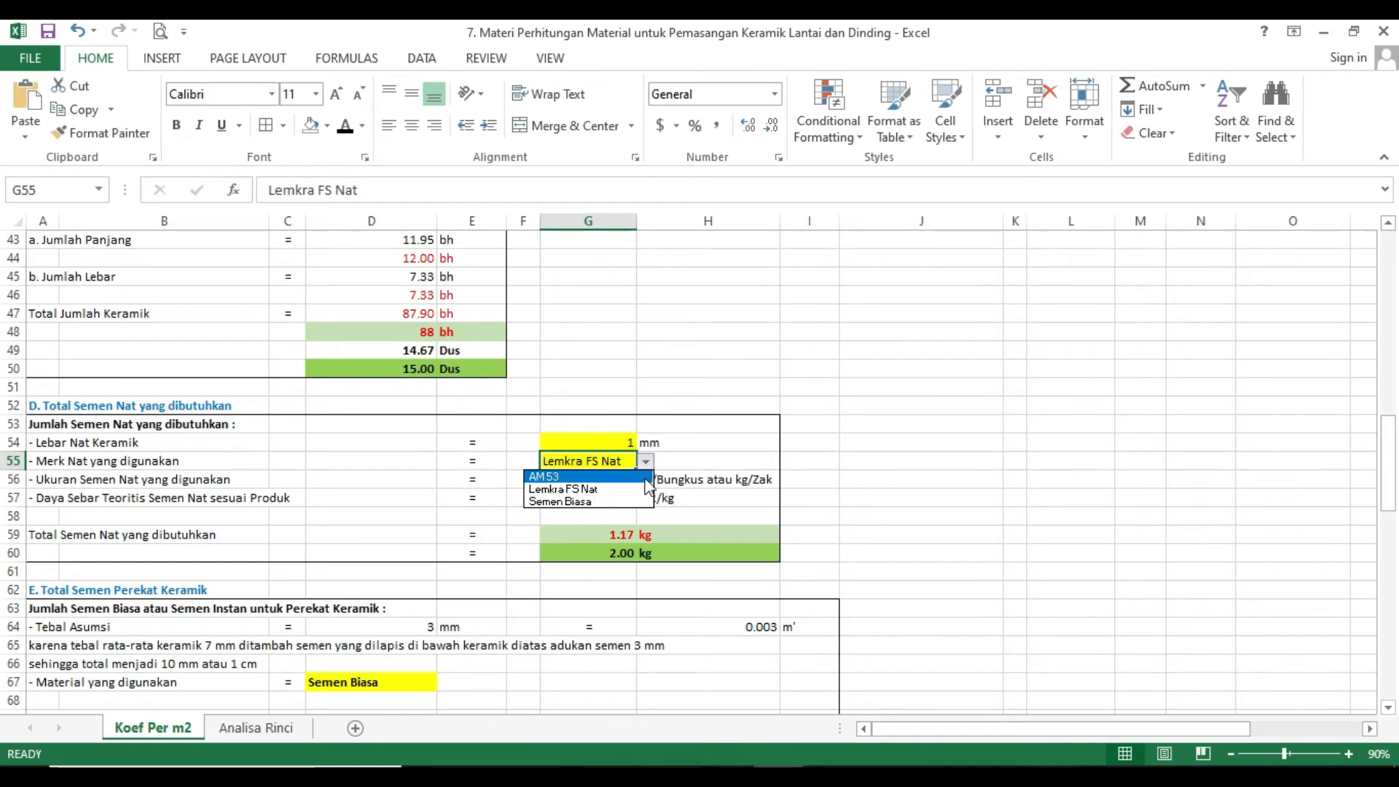
pyautogui.click(666, 477)
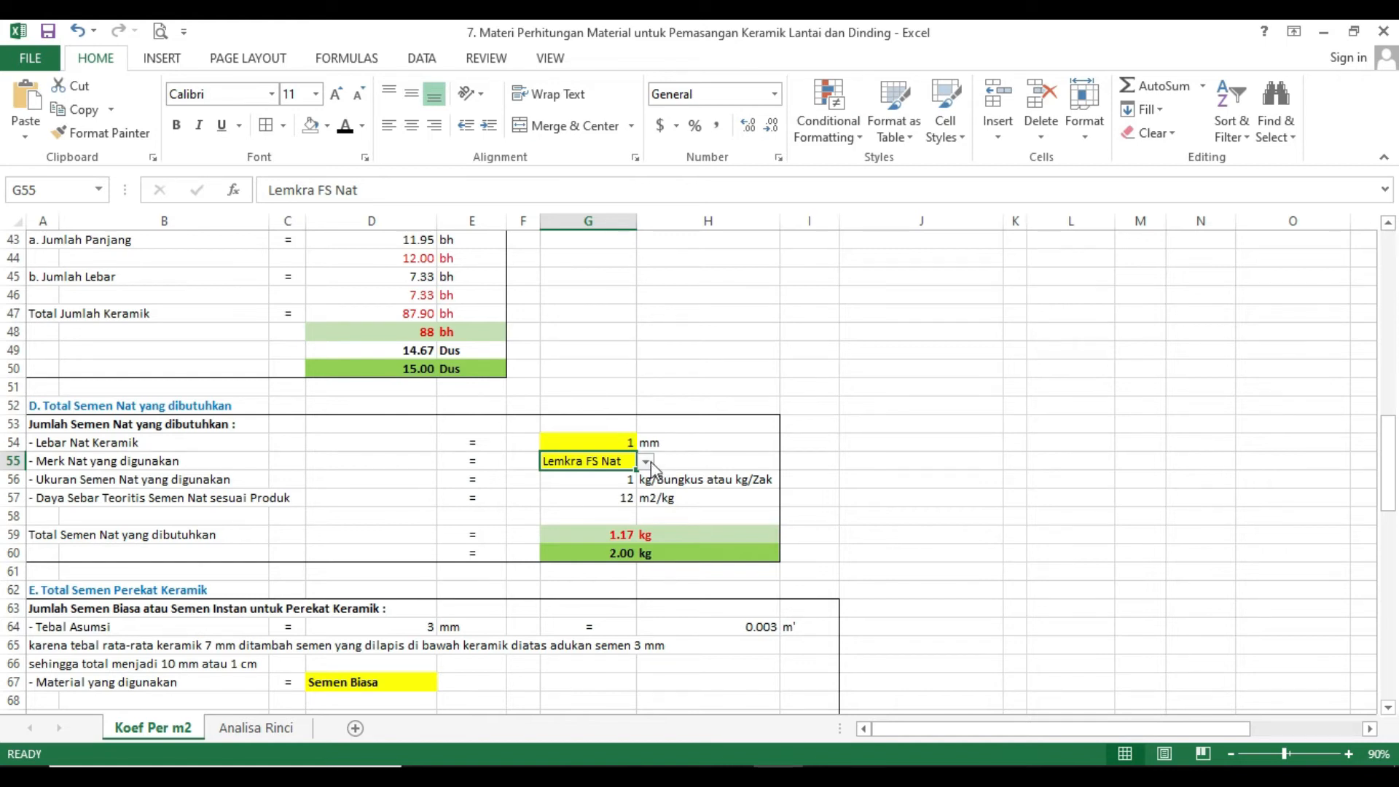
pyautogui.click(647, 460)
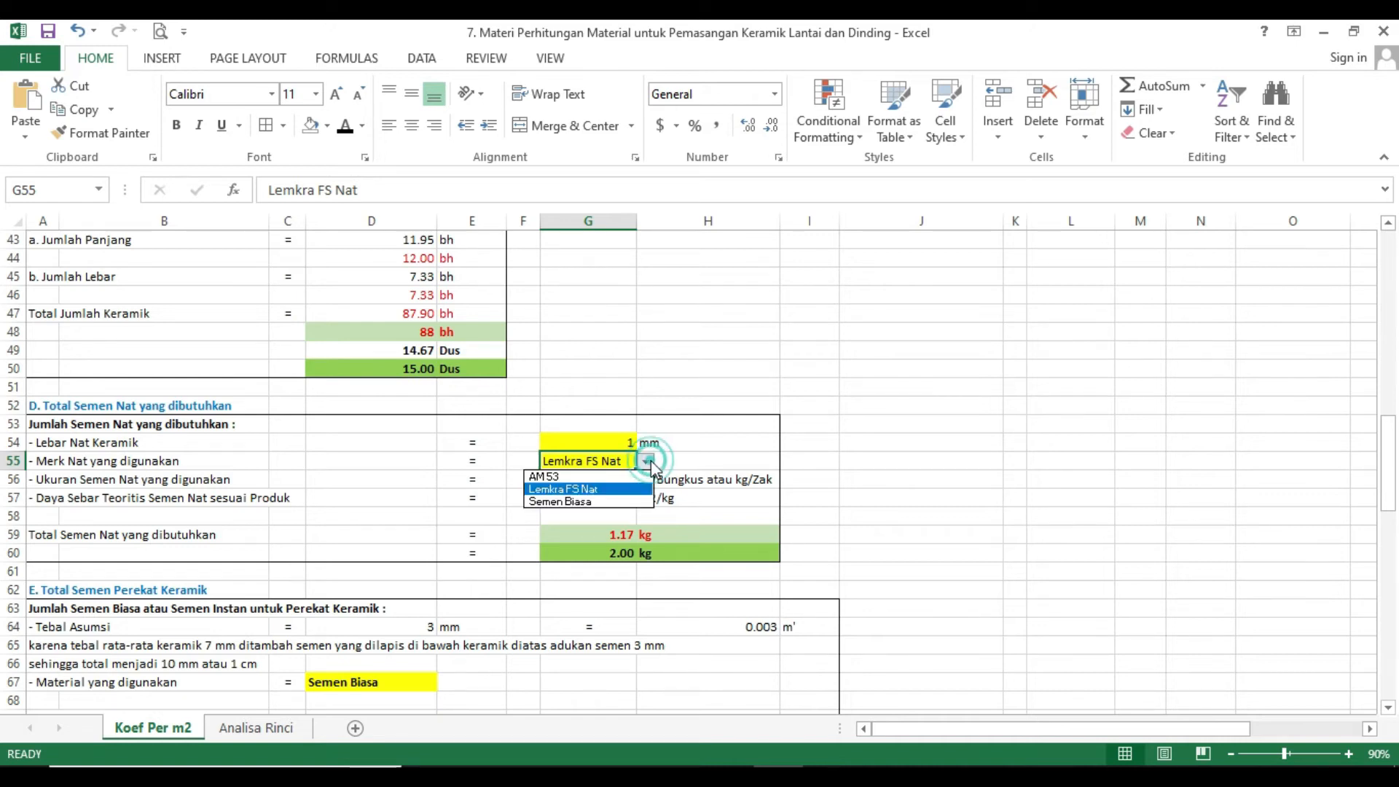
pyautogui.click(590, 488)
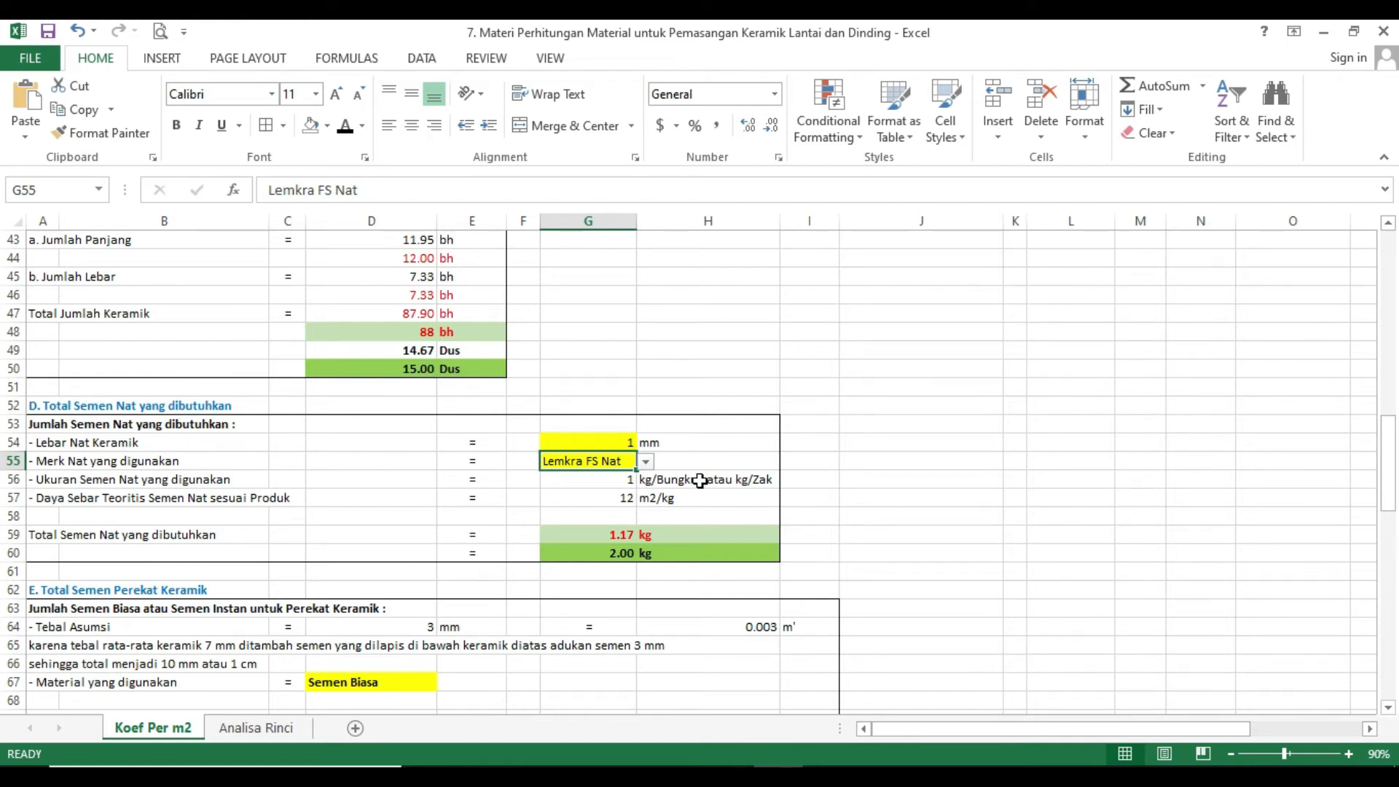
# - Try Semen Biasa as the grout brand with a 2 mm joint width in section D
pyautogui.click(647, 461)
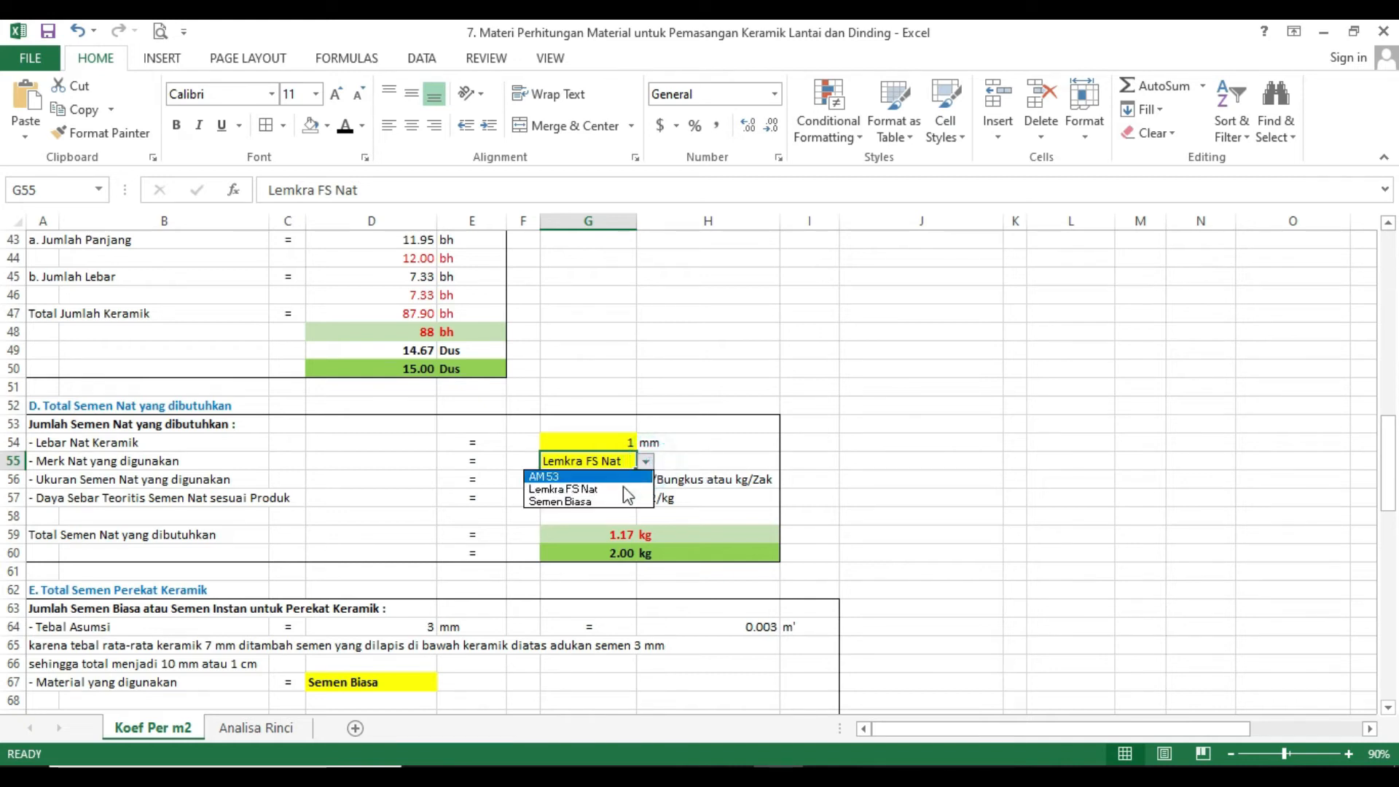
pyautogui.click(615, 501)
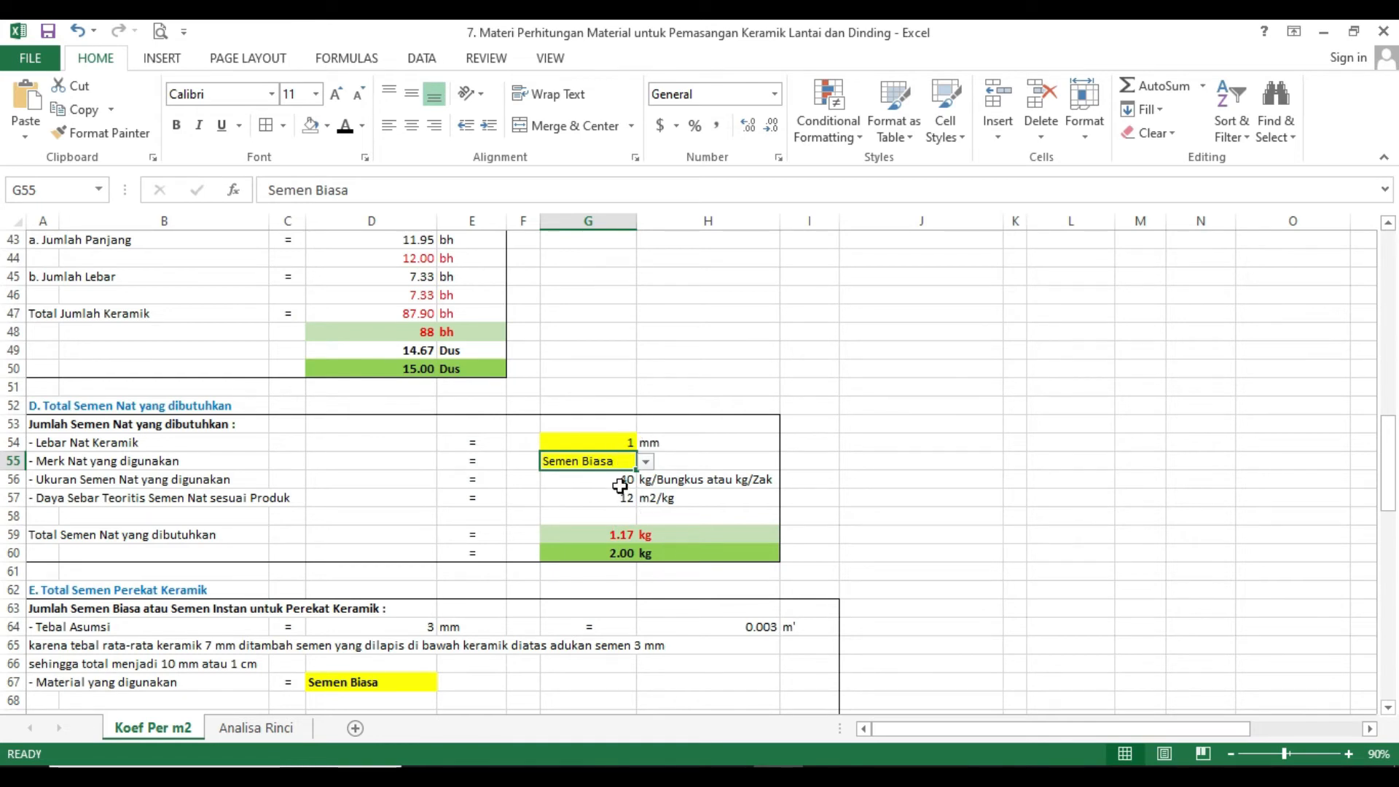
pyautogui.click(625, 442)
pyautogui.click(645, 442)
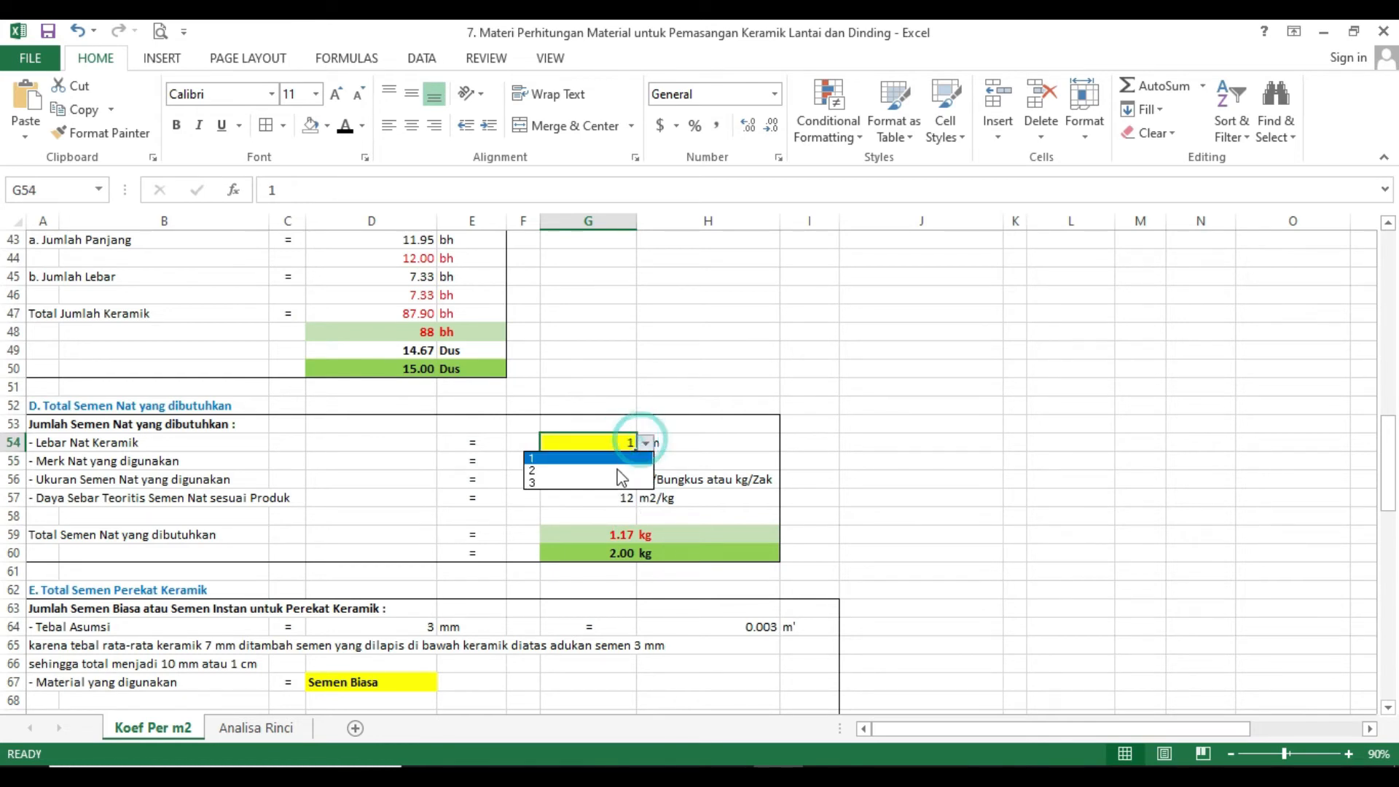
pyautogui.click(620, 470)
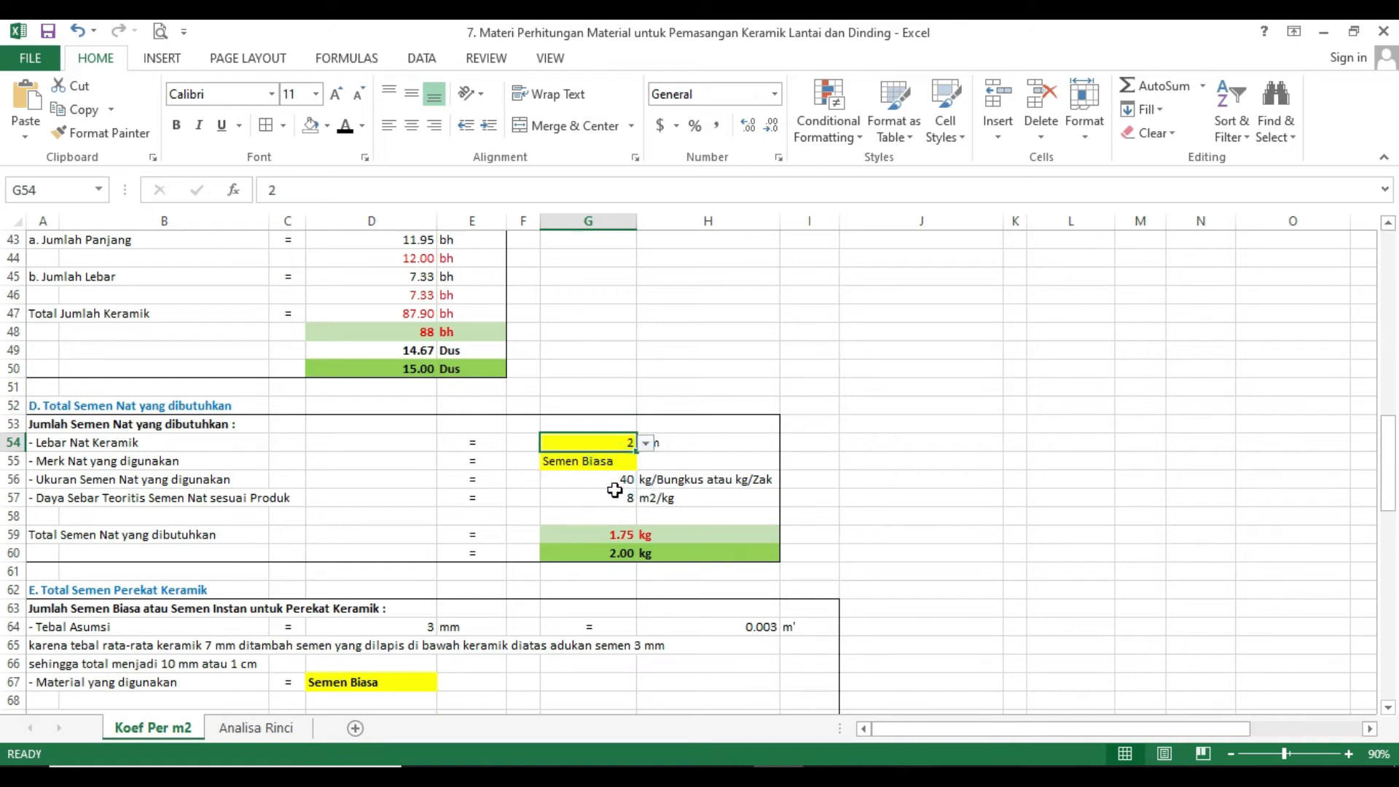
# - Set the joint width to 1 mm and the grout brand to Lemkra FS Nat in section D
pyautogui.click(646, 442)
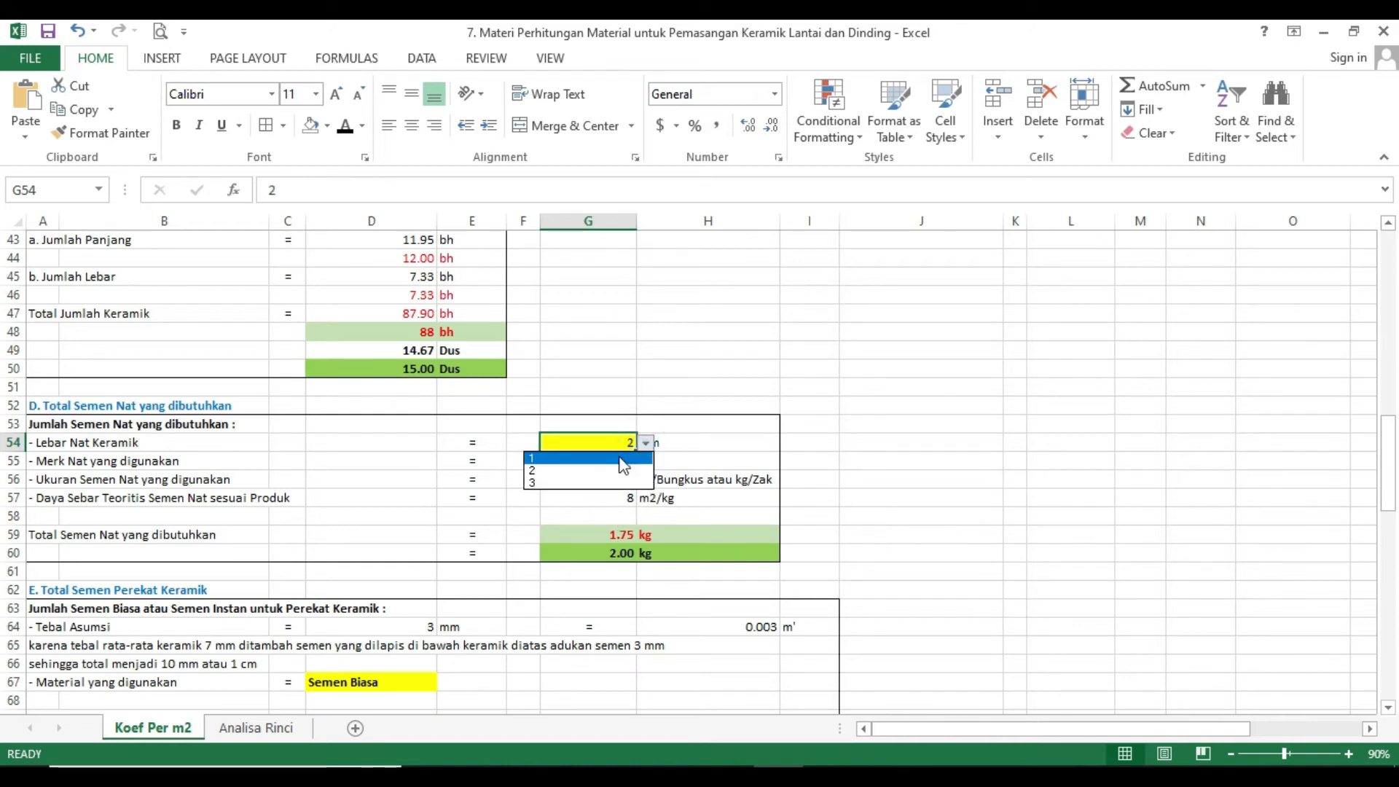
pyautogui.click(619, 459)
pyautogui.click(628, 462)
pyautogui.click(645, 462)
pyautogui.click(625, 493)
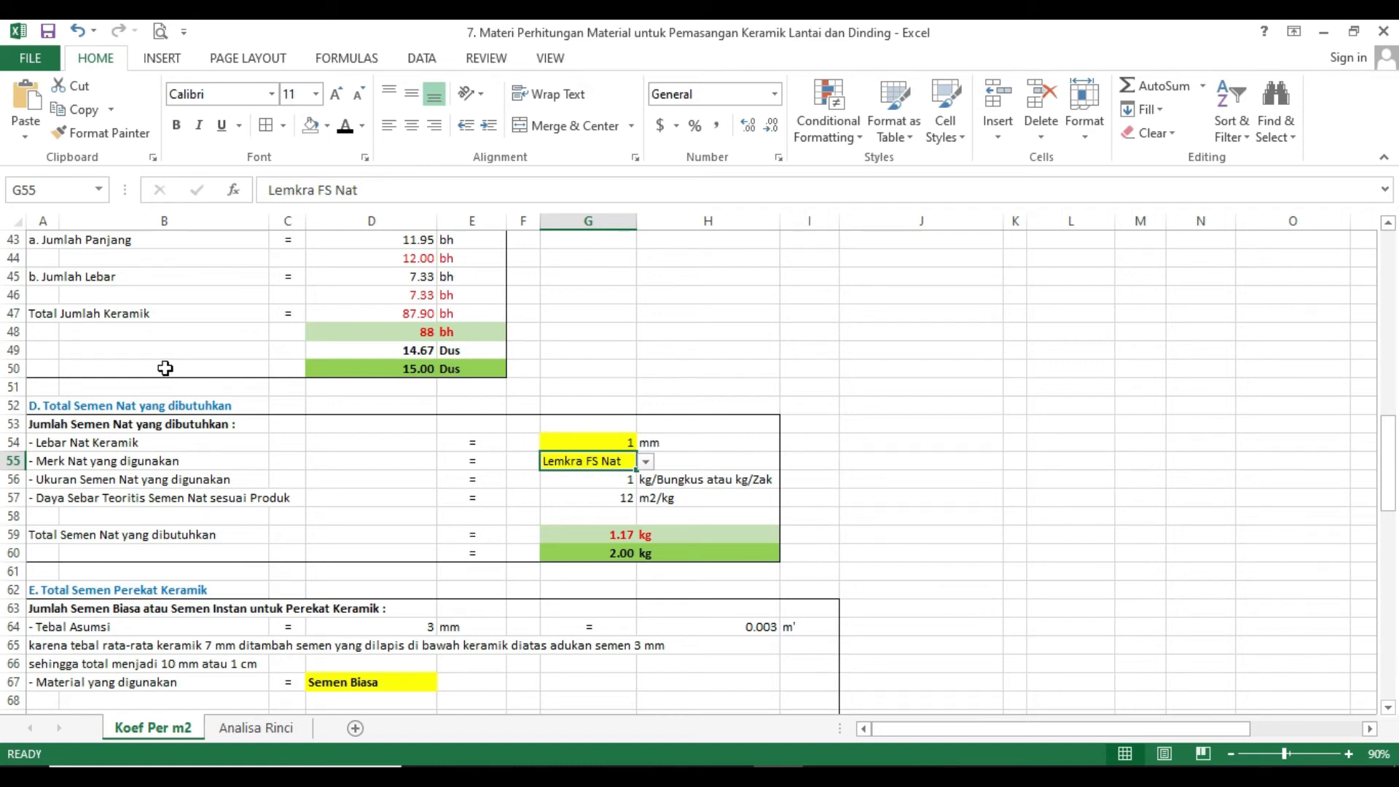
# - Set the tile adhesive material (Material yang digunakan) in section E to Semen Perekat Instan
pyautogui.scroll(-1, 218, 442)
pyautogui.scroll(-3, 224, 448)
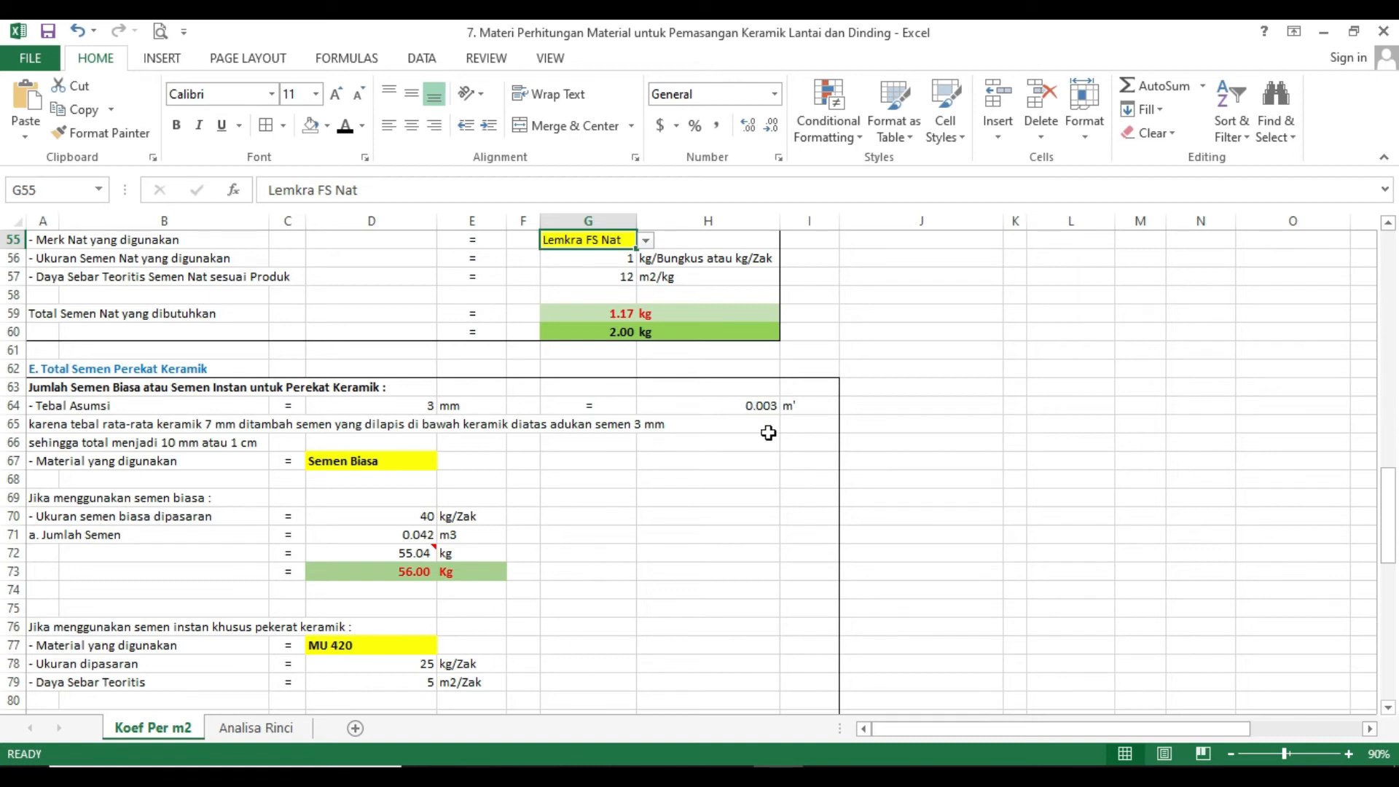
pyautogui.scroll(-1, 158, 485)
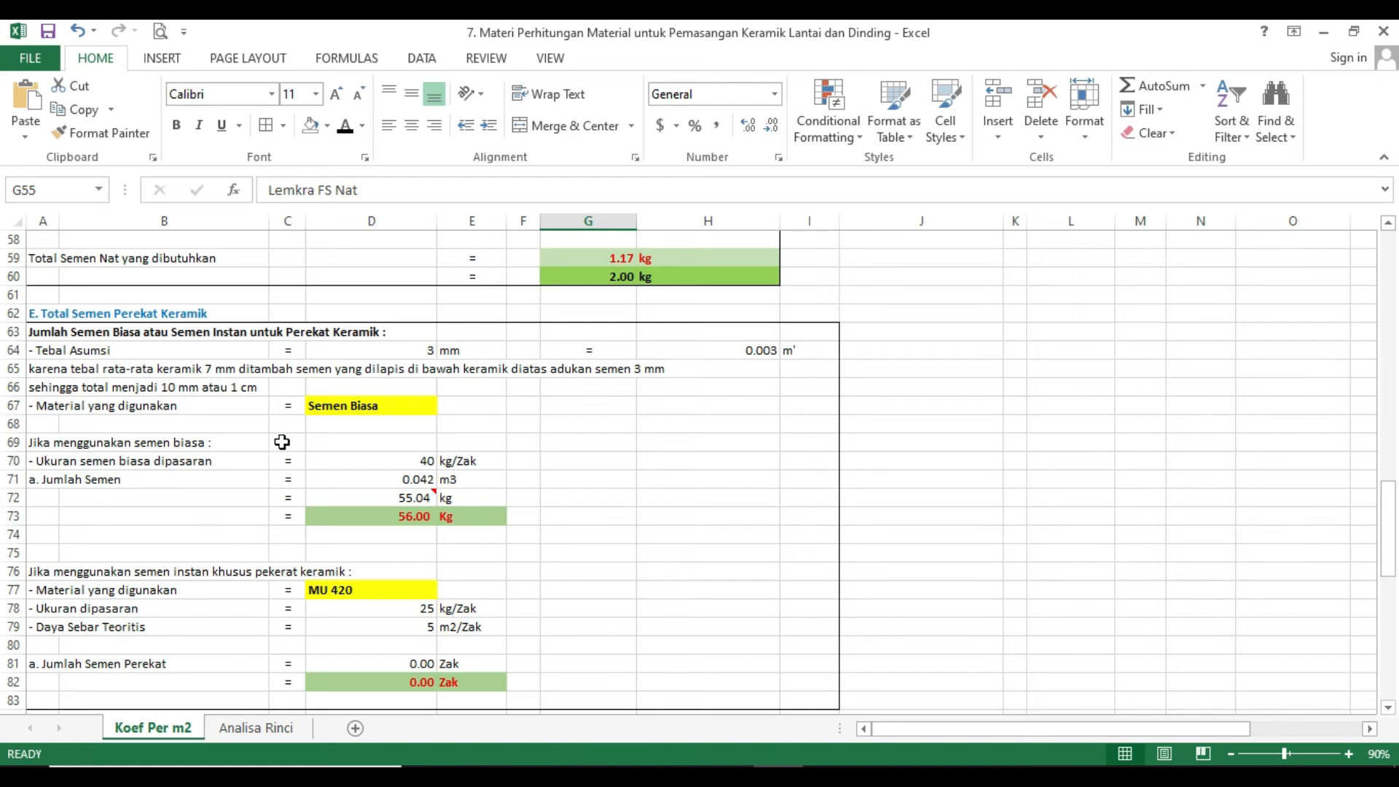
pyautogui.scroll(-1, 282, 442)
pyautogui.click(379, 351)
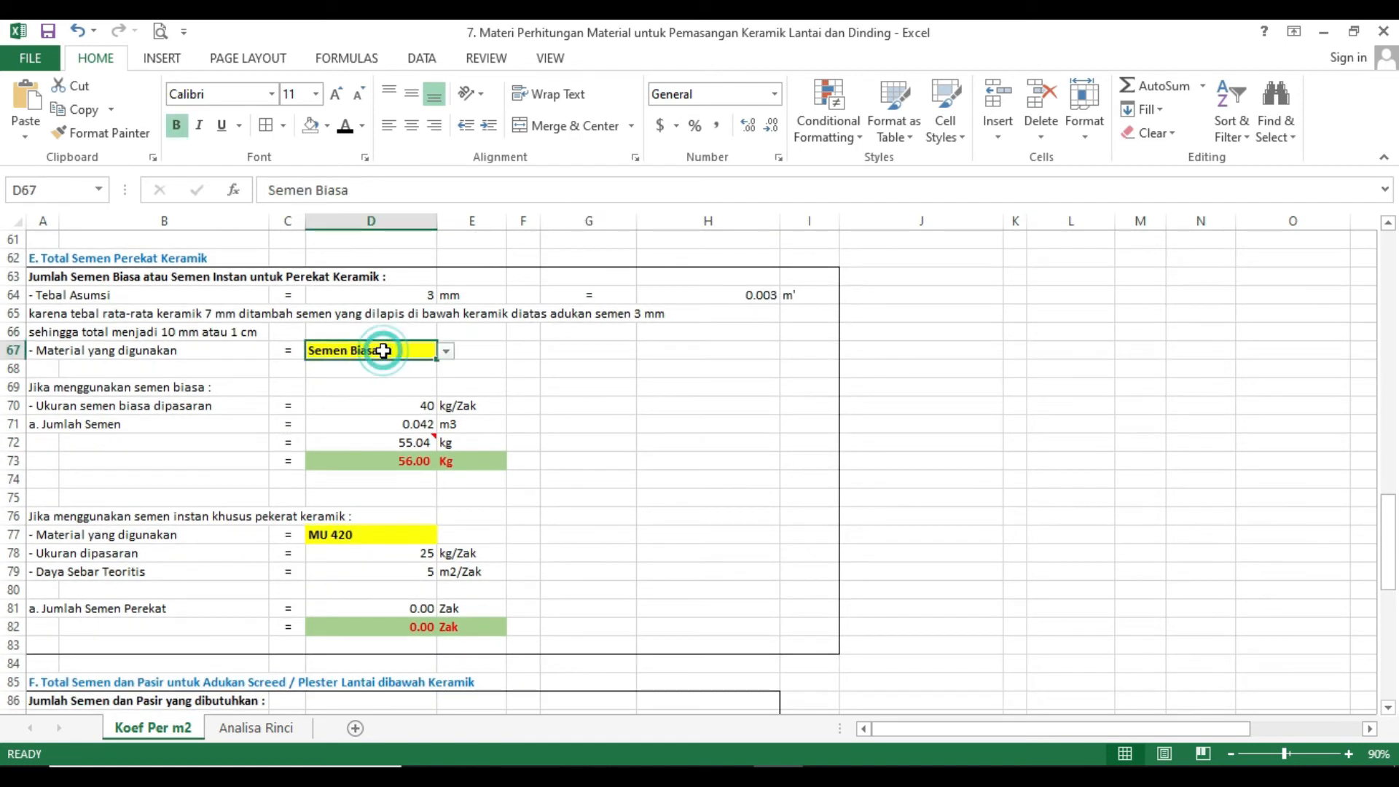
pyautogui.click(446, 351)
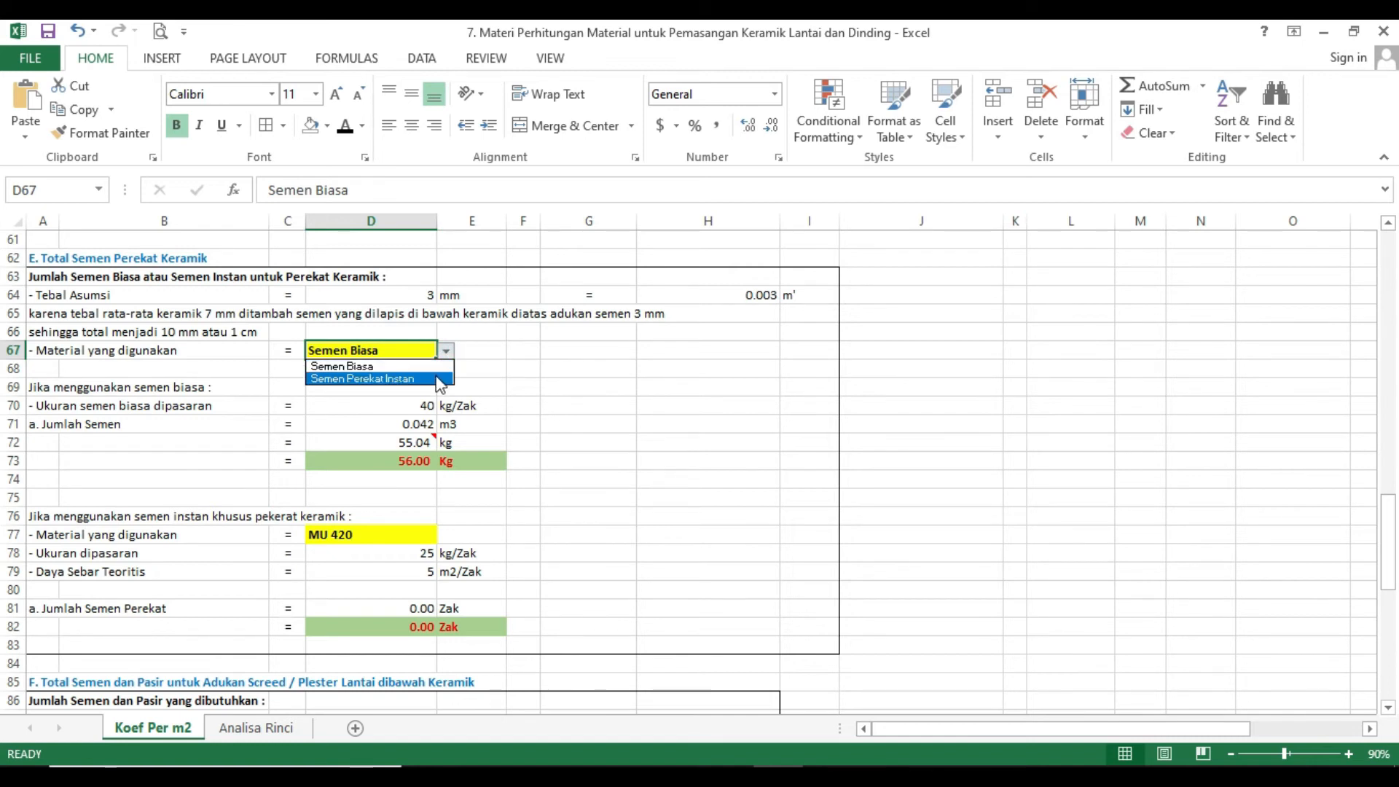
pyautogui.click(439, 380)
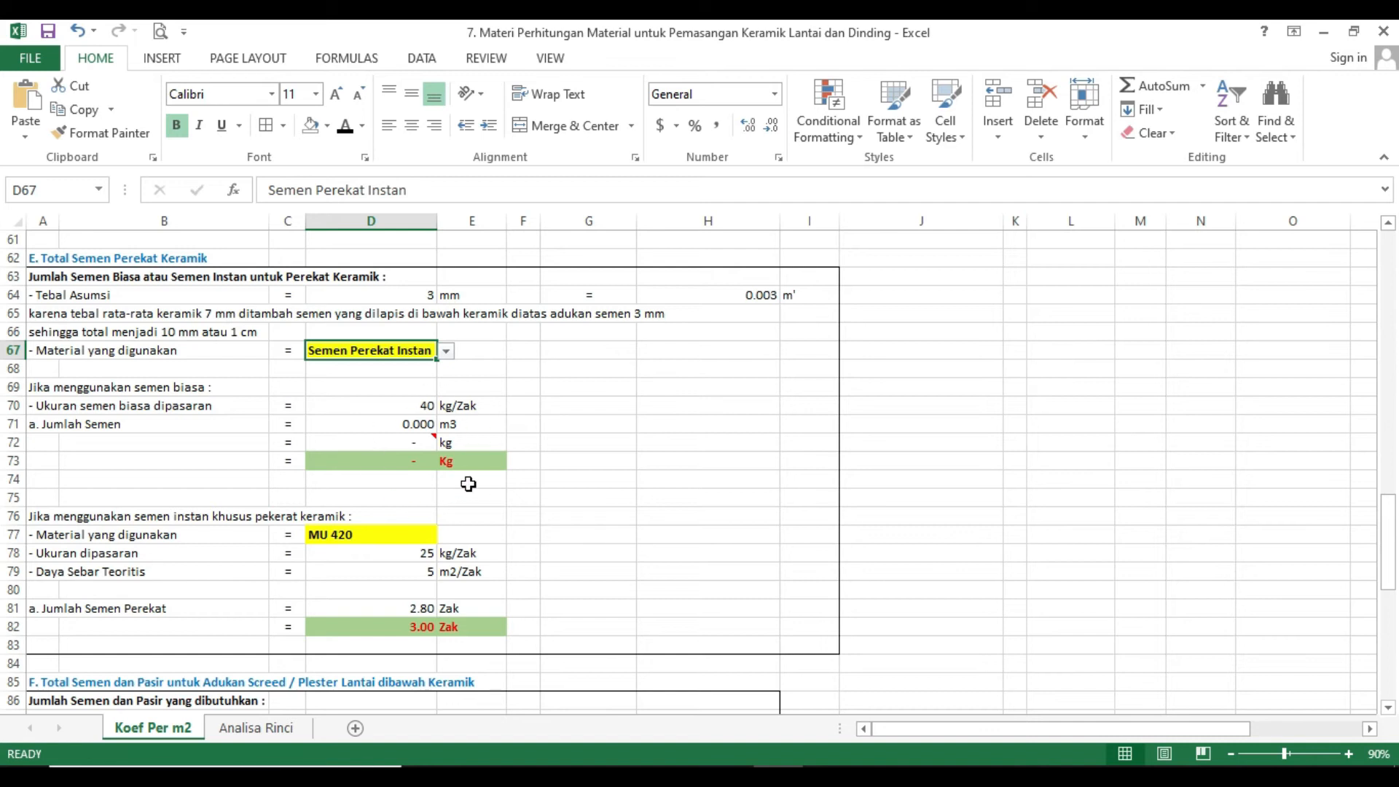
# - Choose MU 420 as the instant tile adhesive product in section E
pyautogui.scroll(-2, 468, 484)
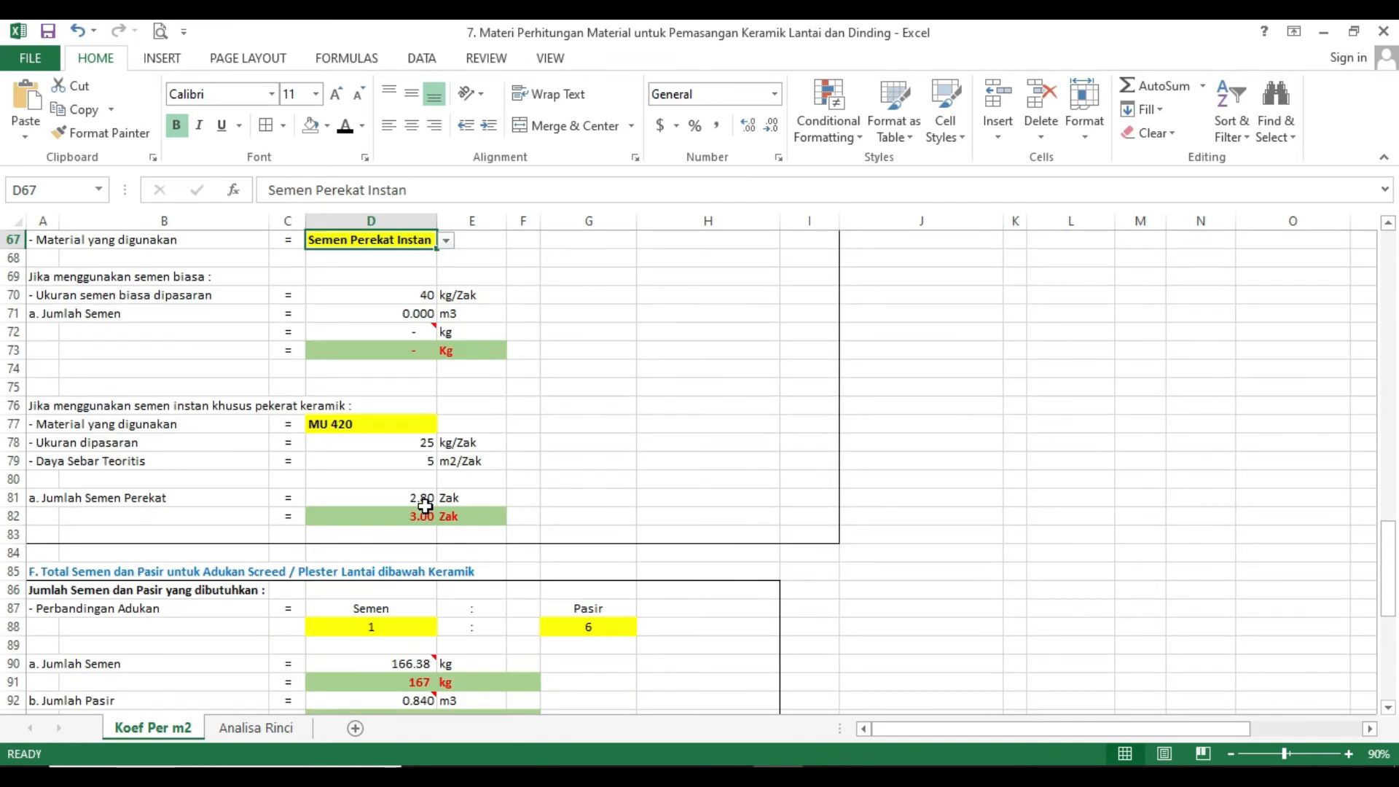
pyautogui.click(408, 428)
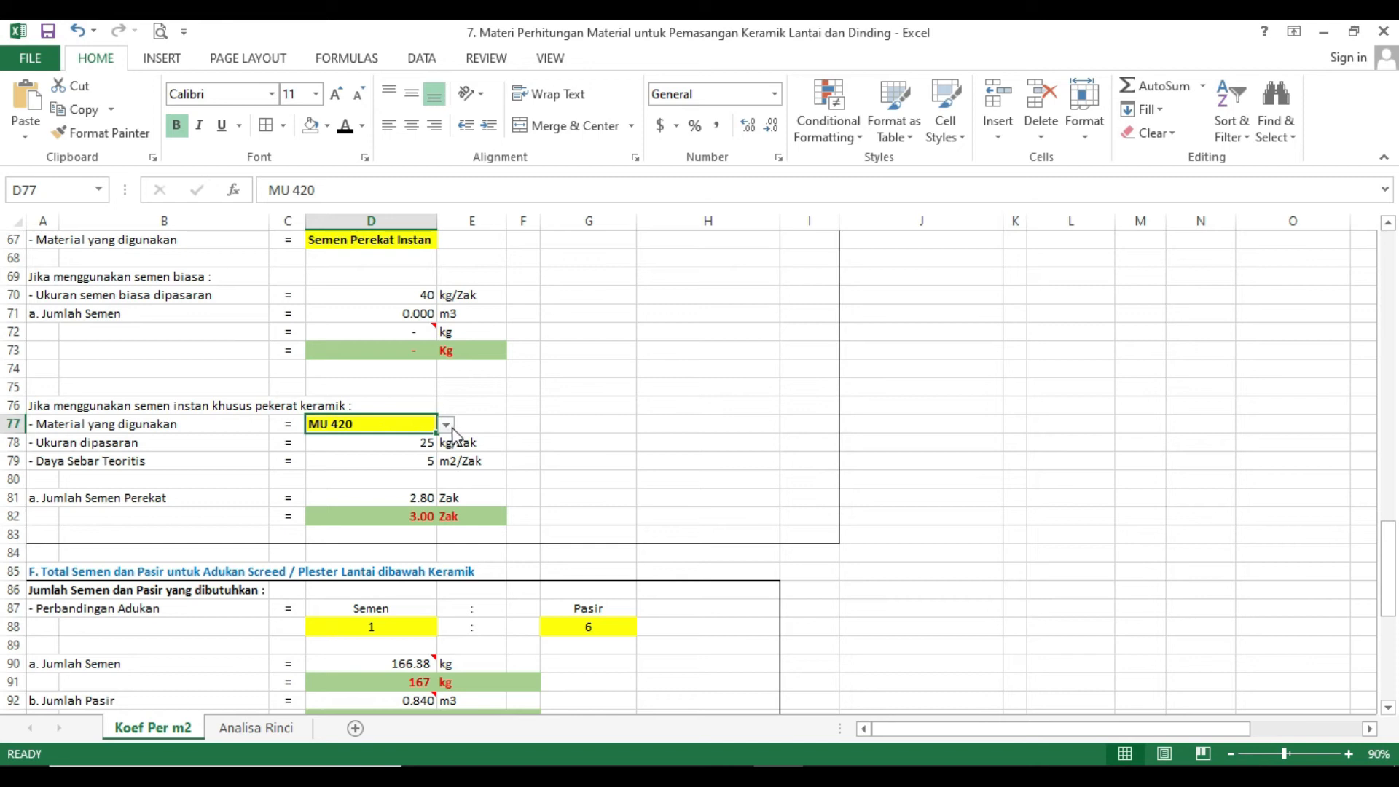
pyautogui.click(445, 425)
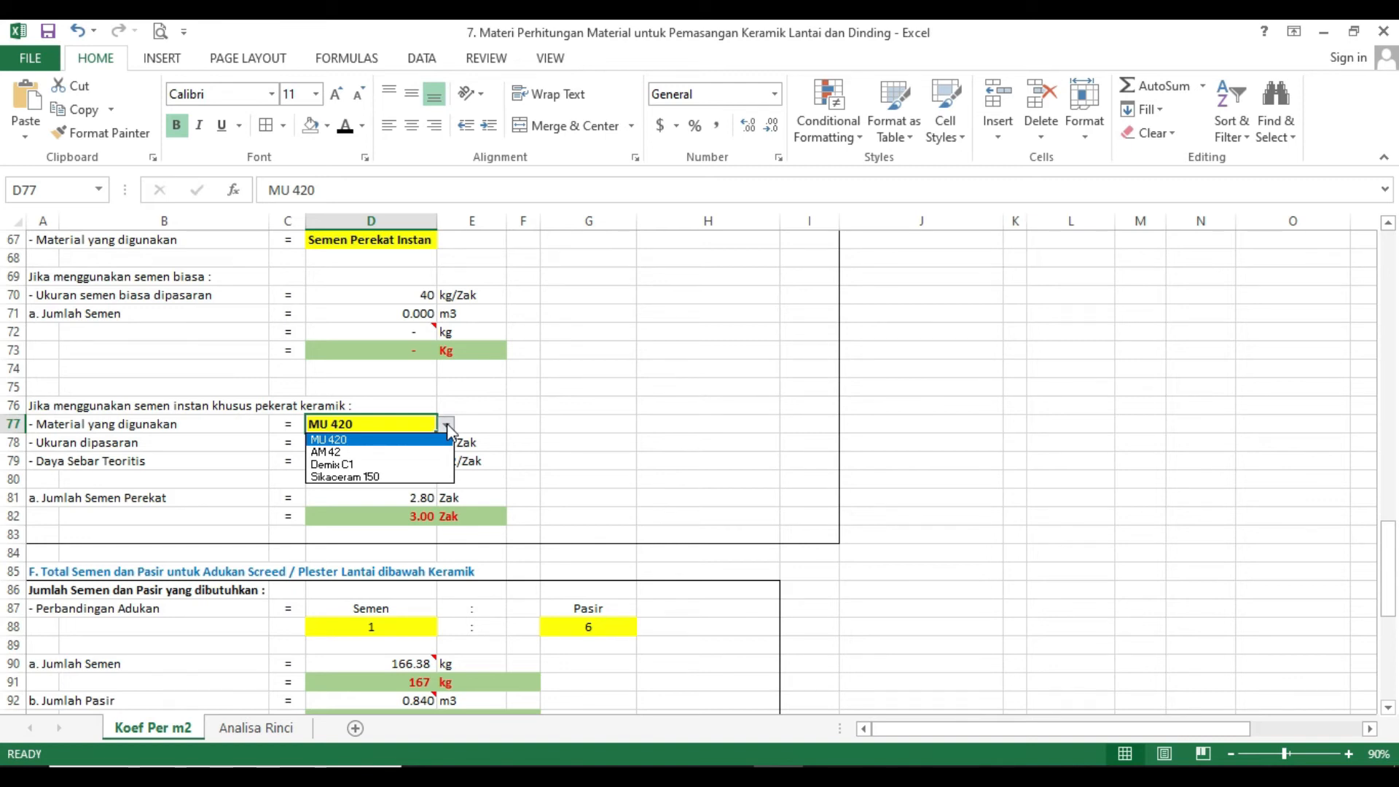
pyautogui.click(403, 438)
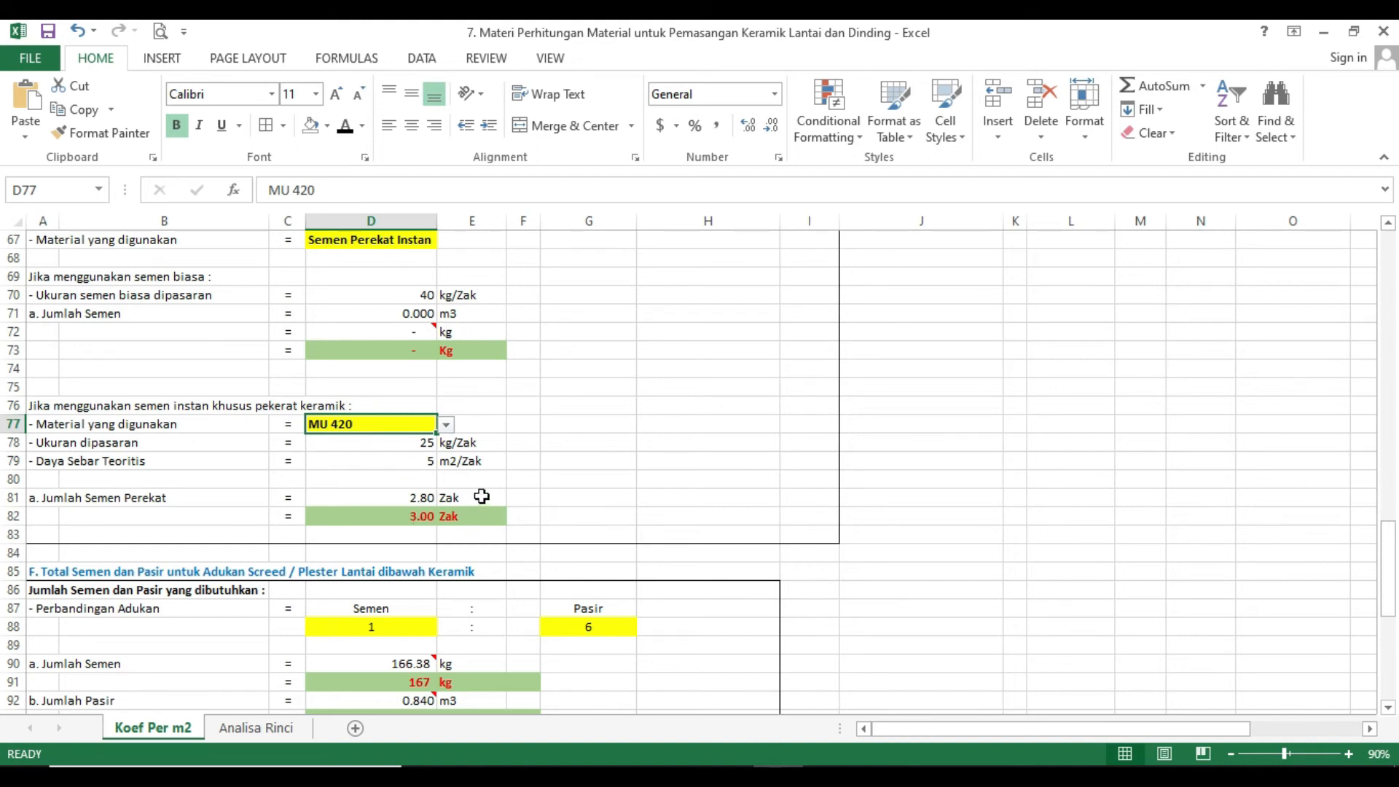
# - Compare the floor area in section A with the Jumlah Semen Perekat formula in section E, continuing to the mortar mix in section F
pyautogui.scroll(20, 485, 486)
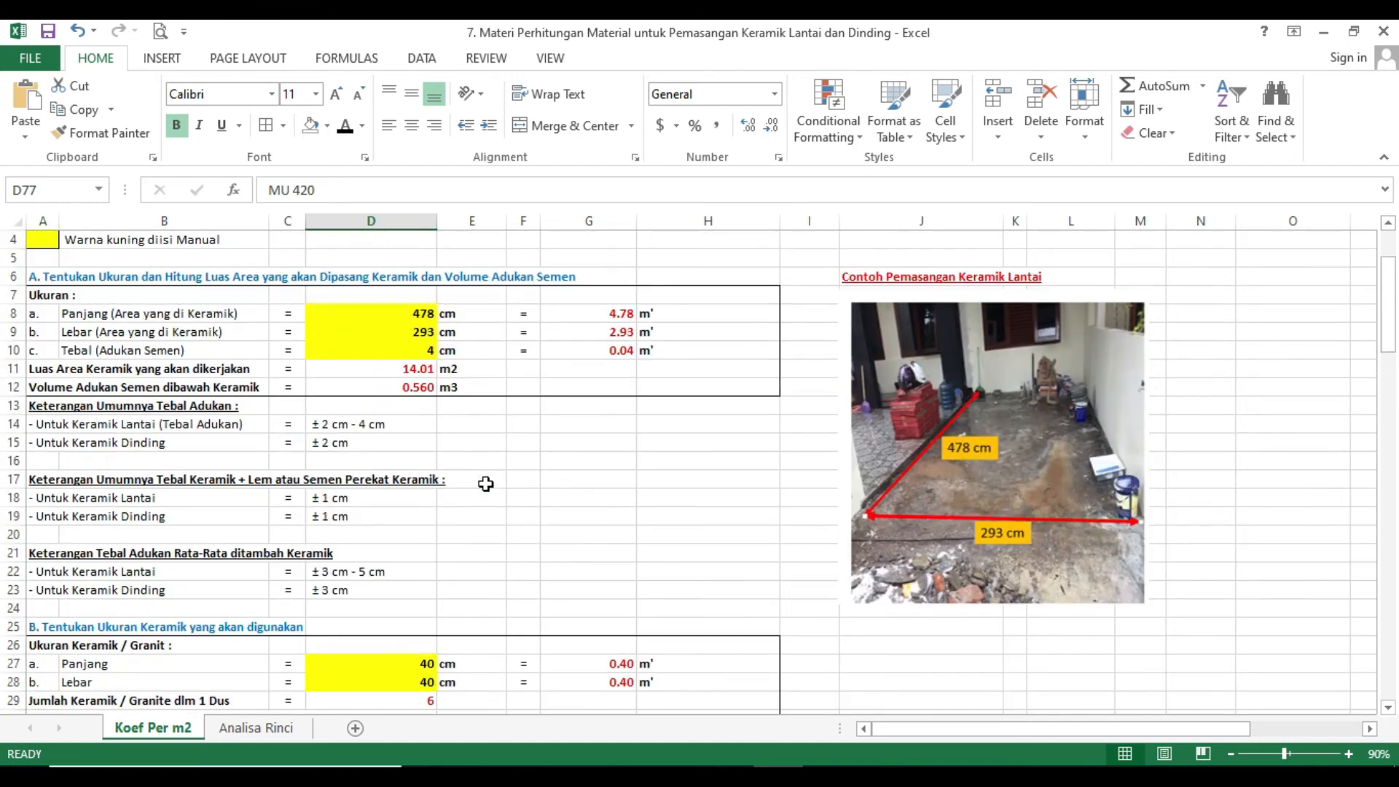
pyautogui.scroll(-14, 466, 475)
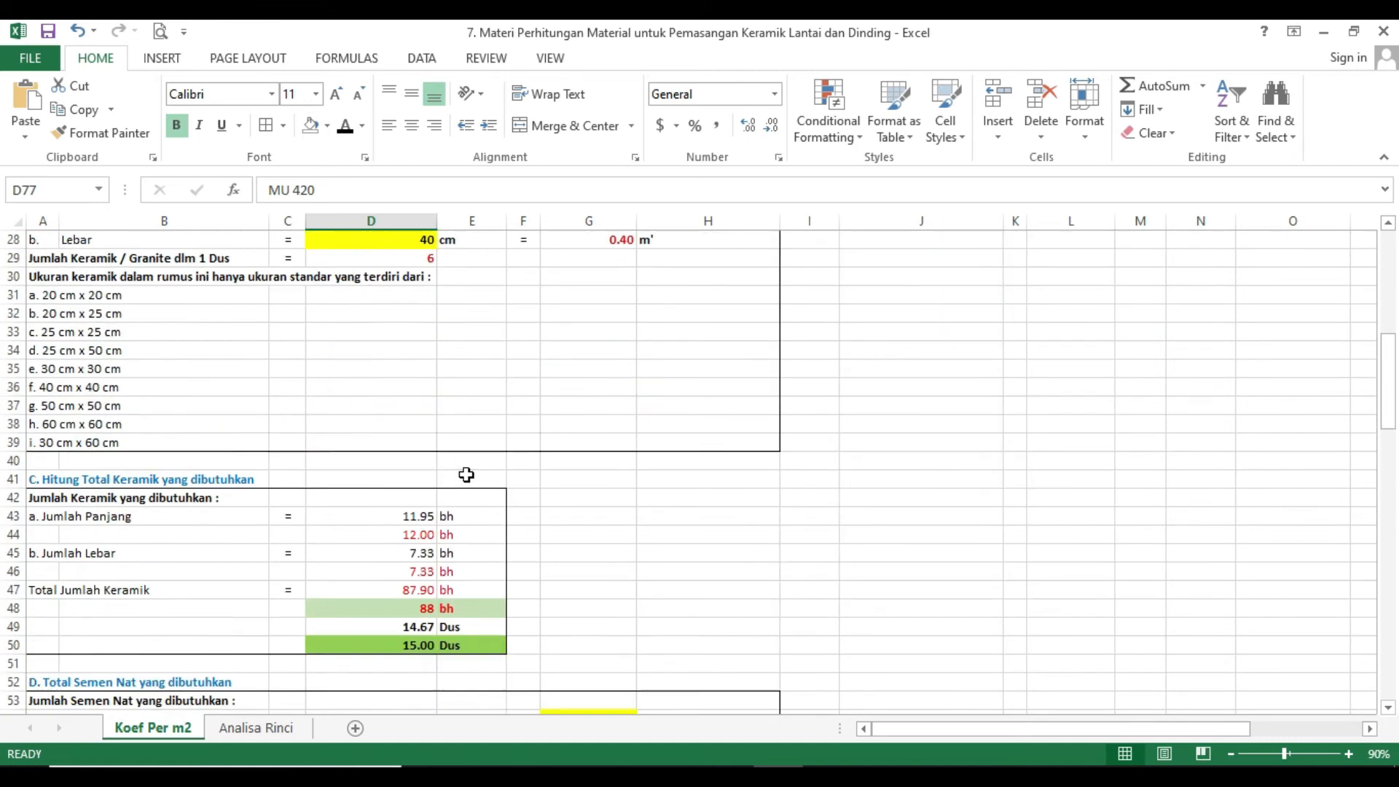
pyautogui.scroll(-5, 467, 475)
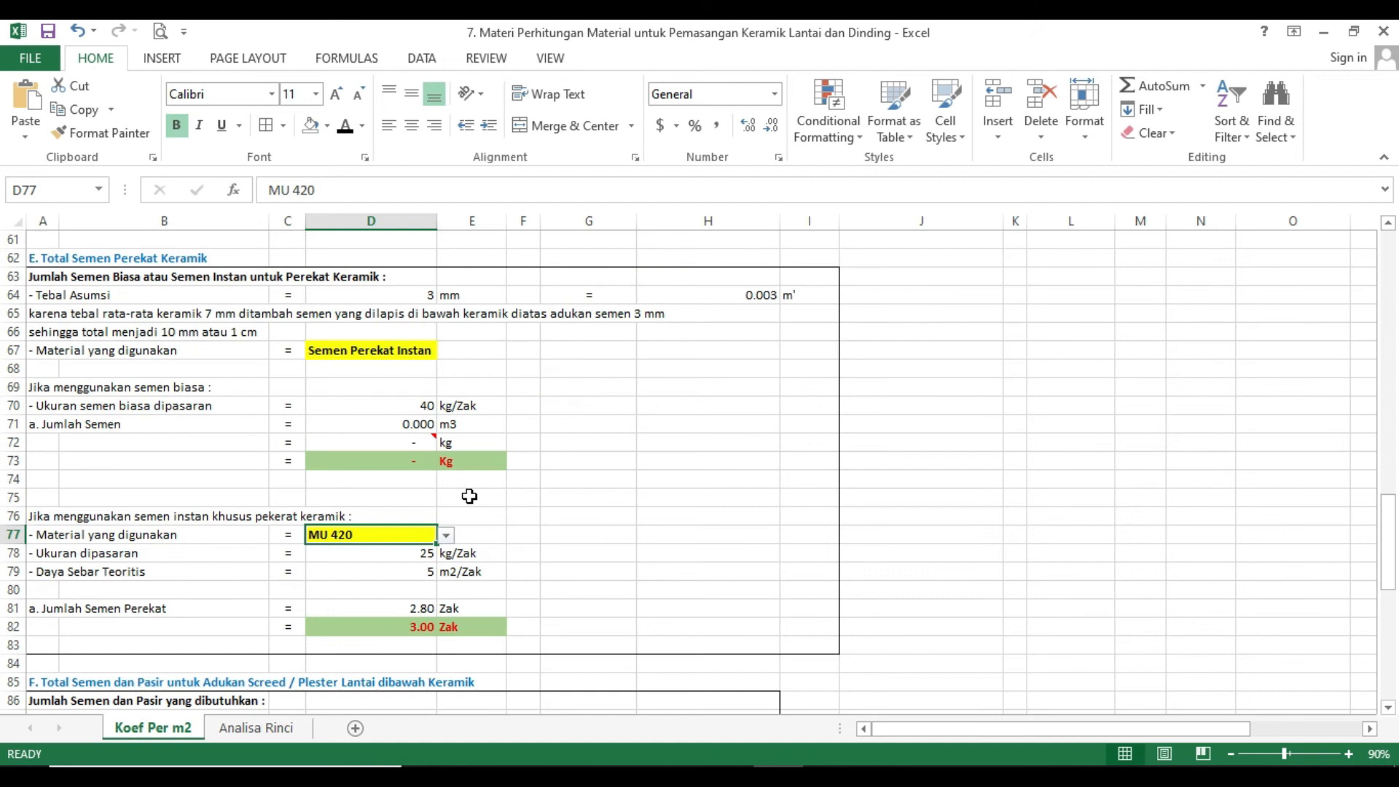
pyautogui.scroll(-2, 449, 650)
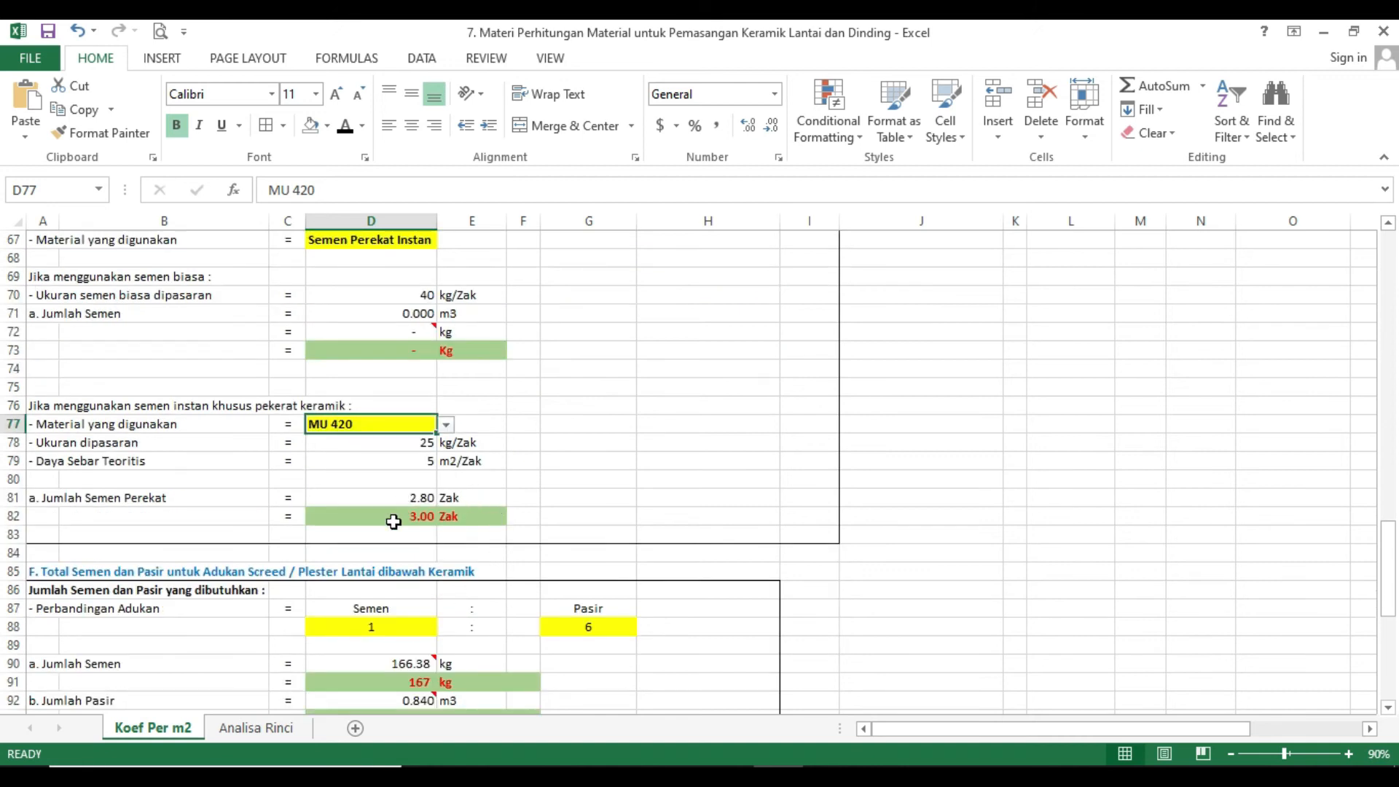
pyautogui.click(419, 497)
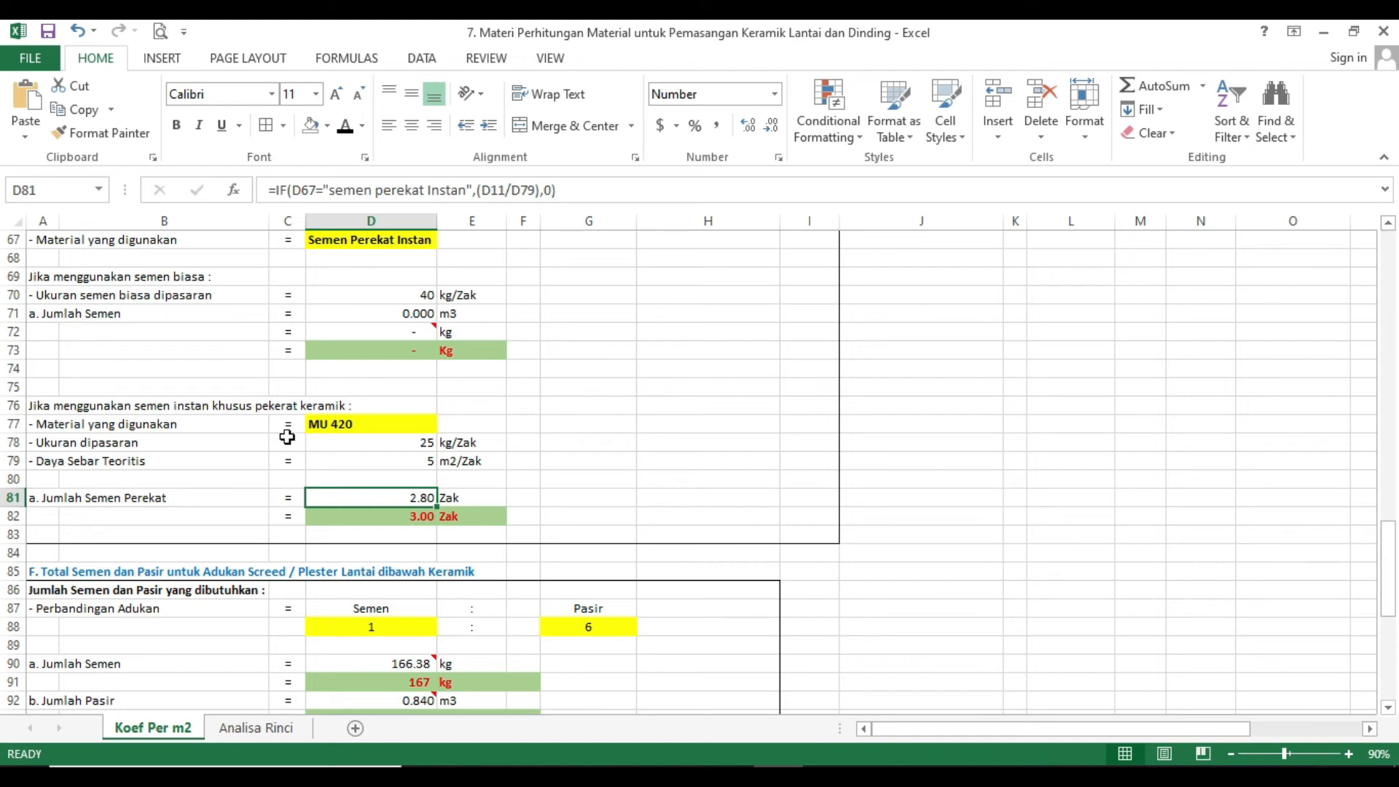
pyautogui.scroll(2, 287, 436)
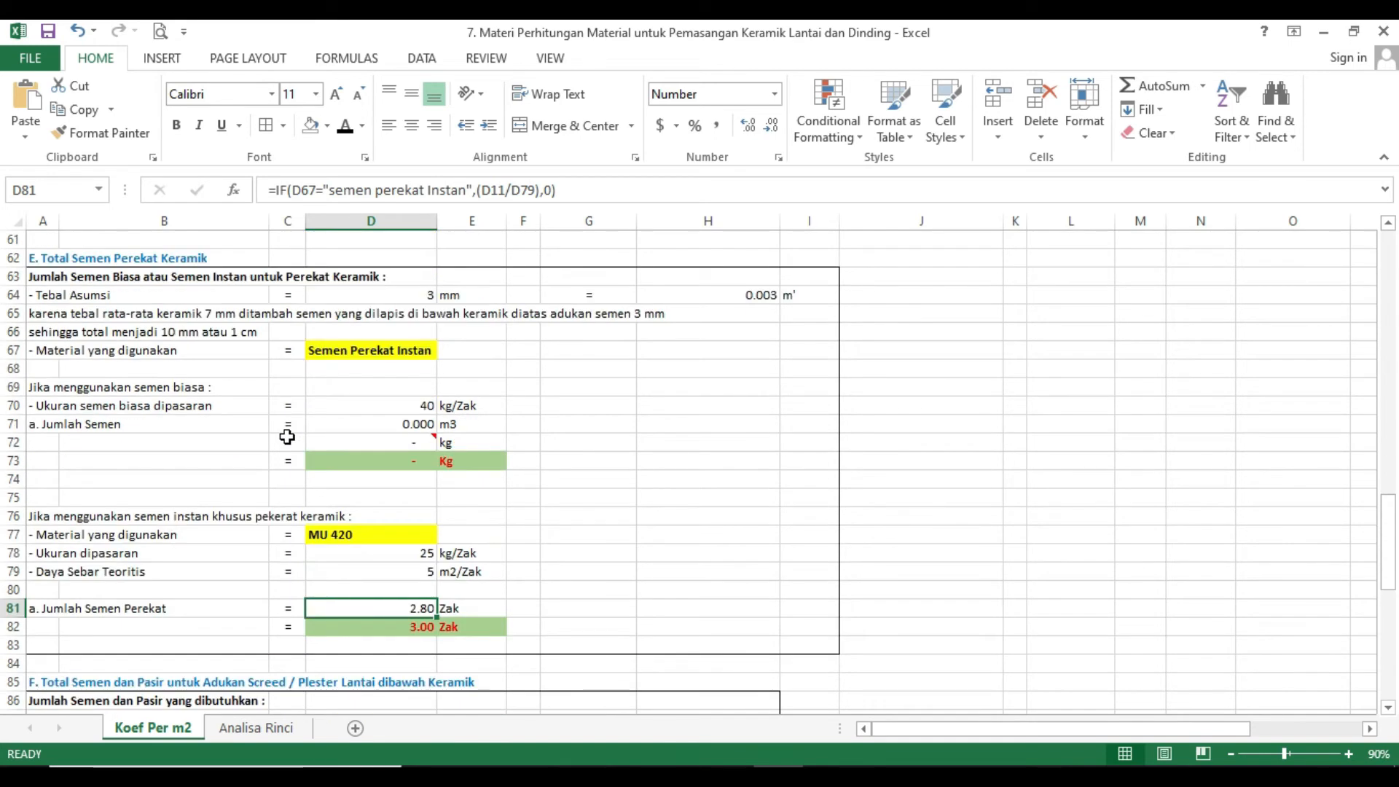
pyautogui.scroll(-5, 287, 437)
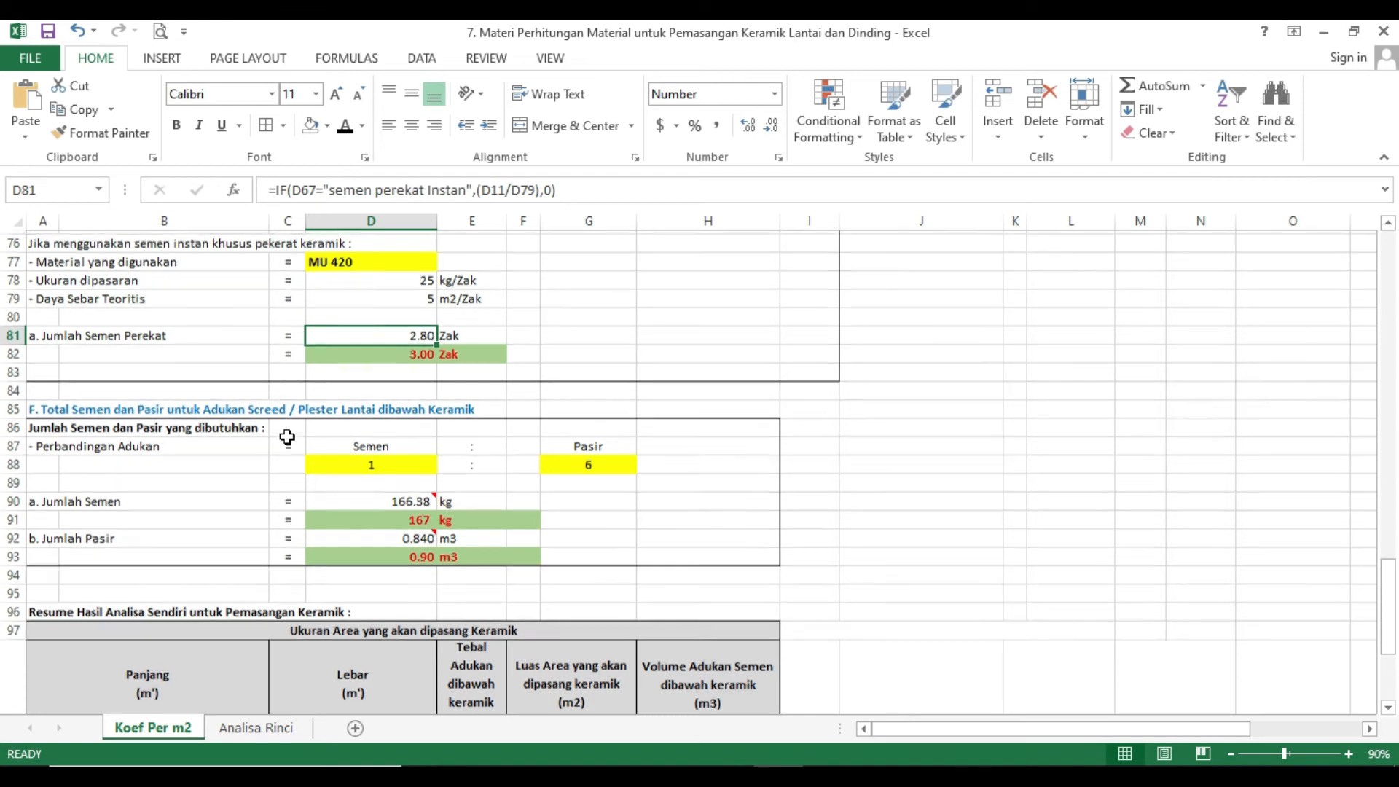
# - Set the sand (Pasir) part of the mortar ratio in section F to 4
pyautogui.scroll(20, 287, 437)
pyautogui.scroll(2, 287, 436)
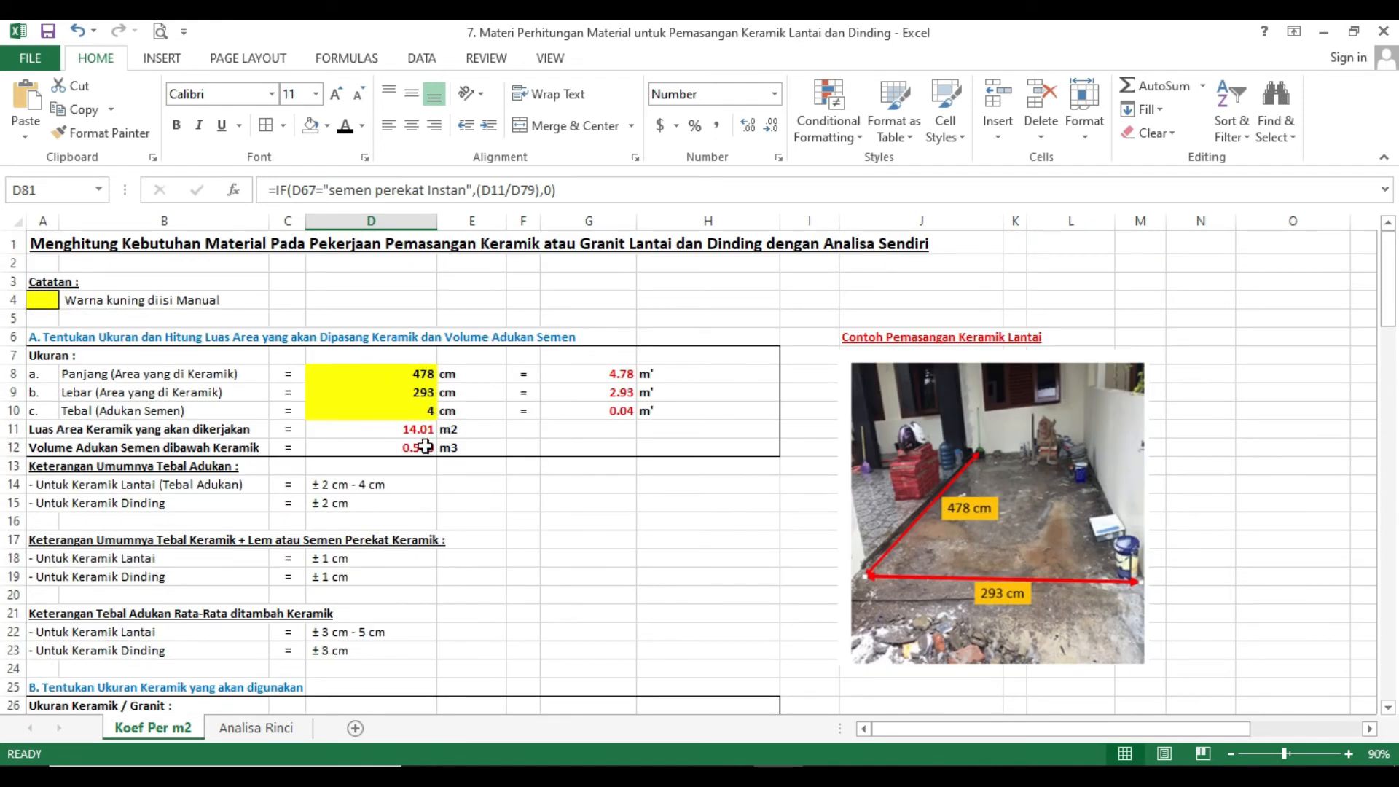
pyautogui.scroll(-15, 433, 476)
pyautogui.scroll(-4, 432, 475)
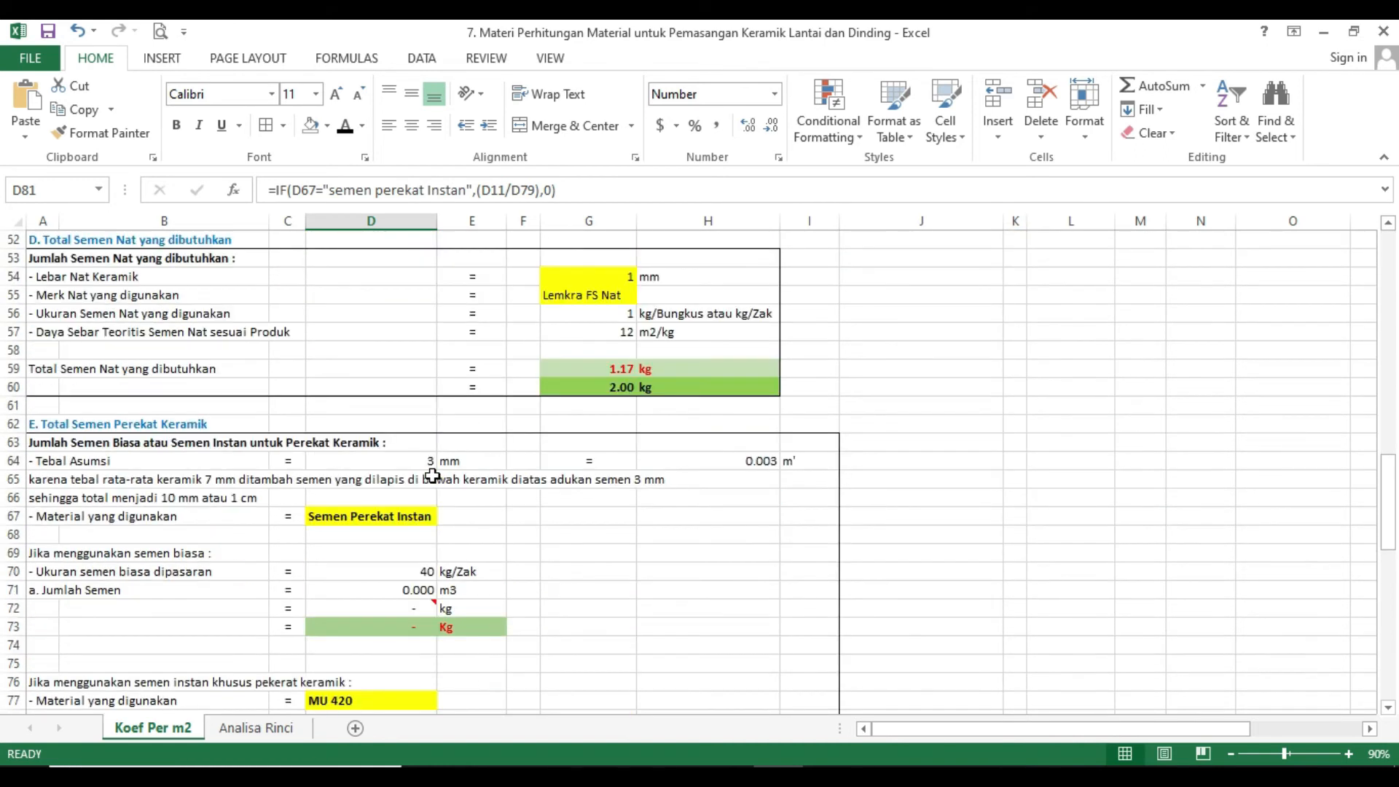
pyautogui.scroll(-6, 433, 476)
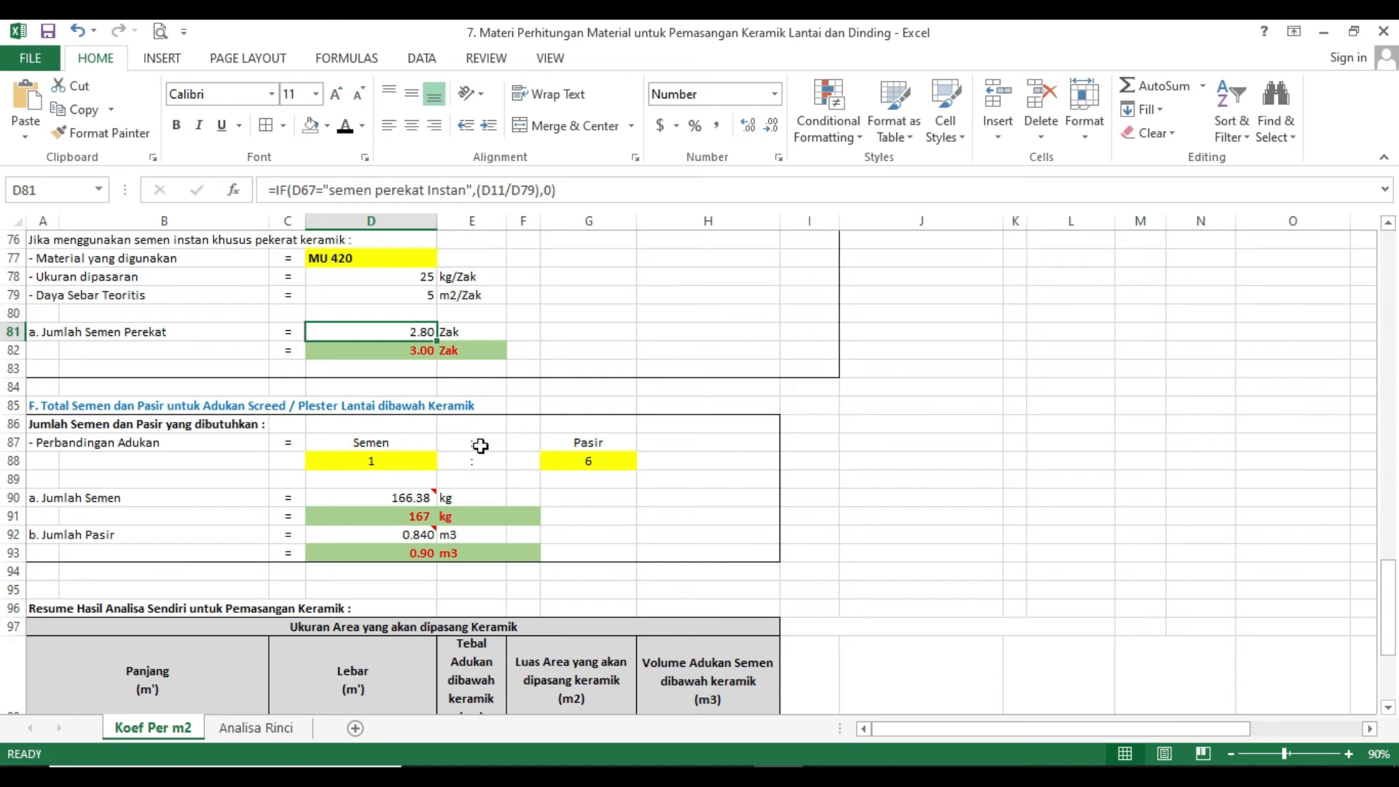
pyautogui.click(572, 465)
pyautogui.click(646, 463)
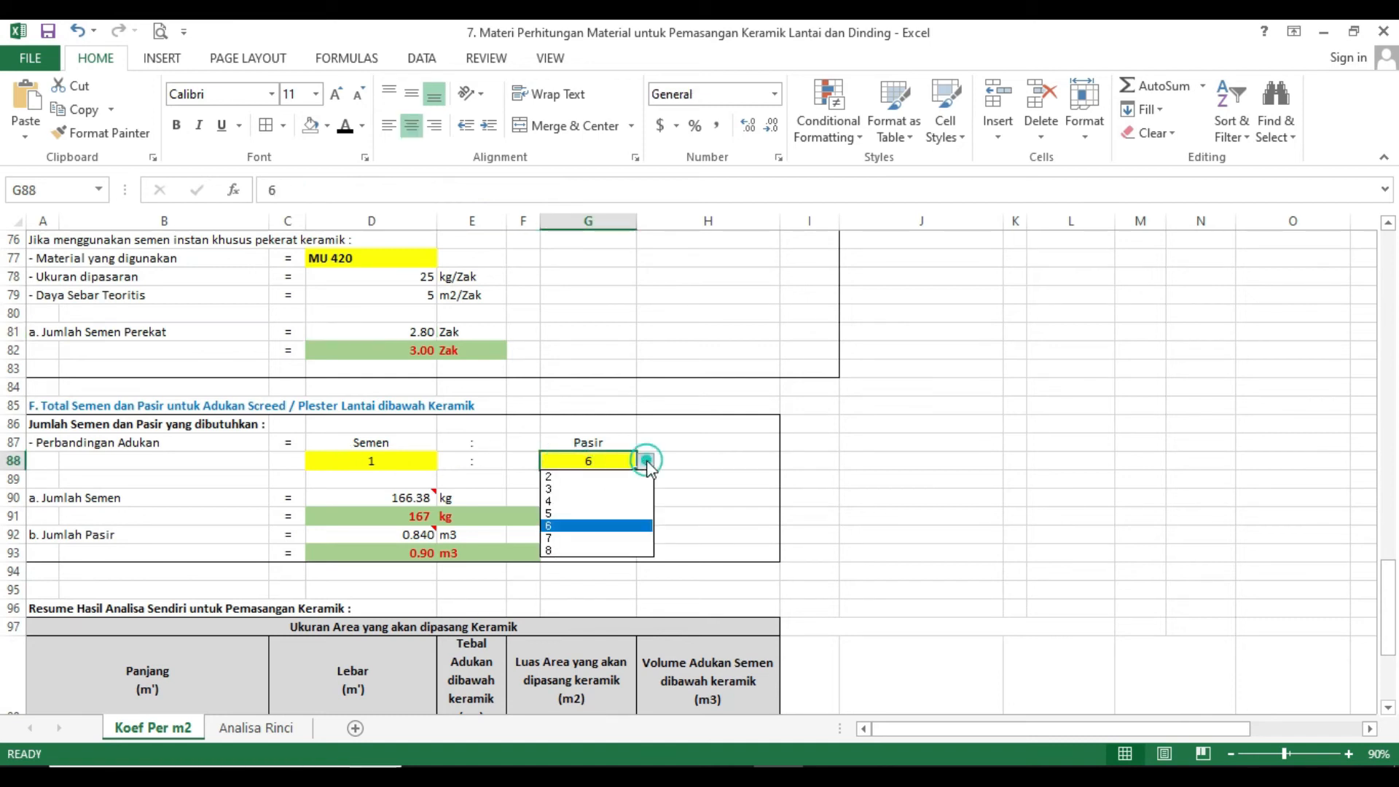
pyautogui.click(624, 501)
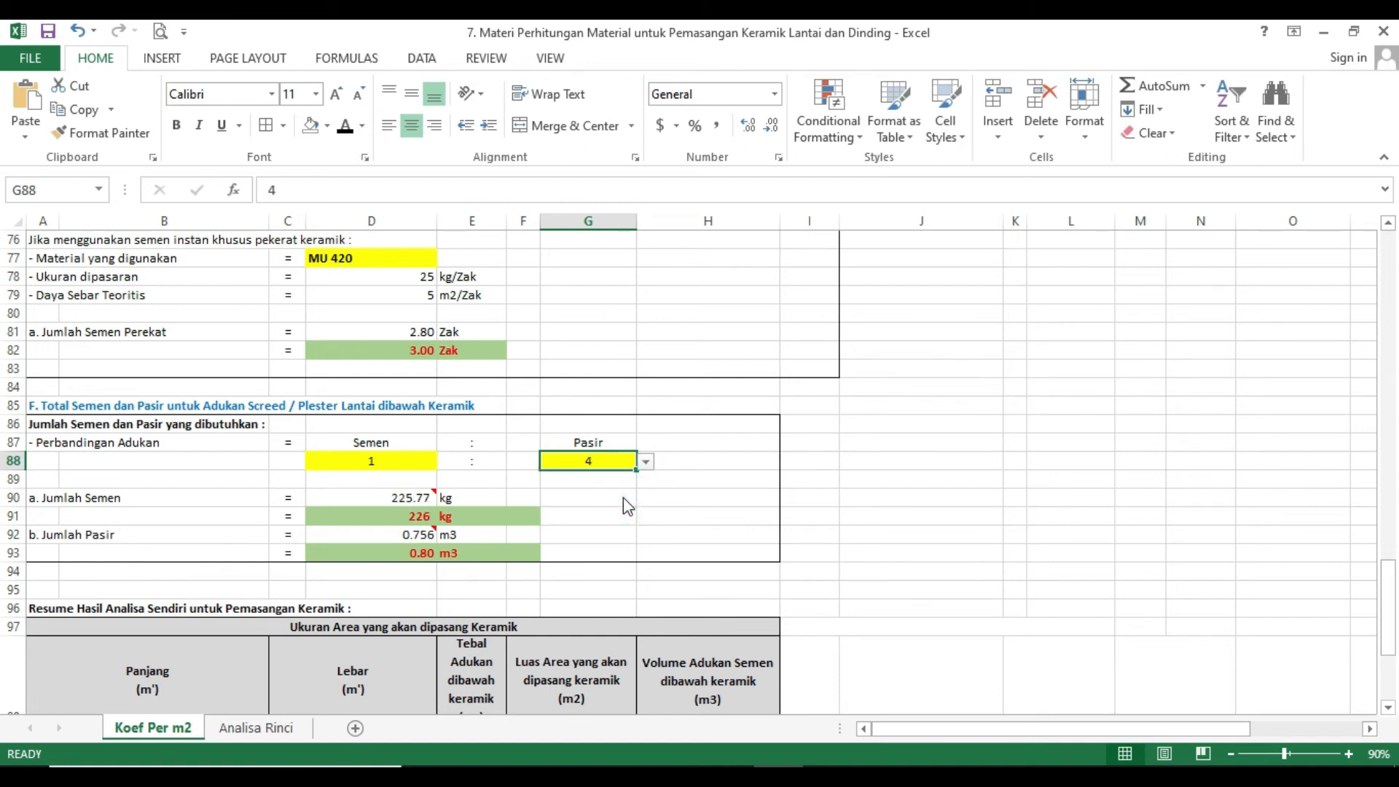
pyautogui.click(623, 497)
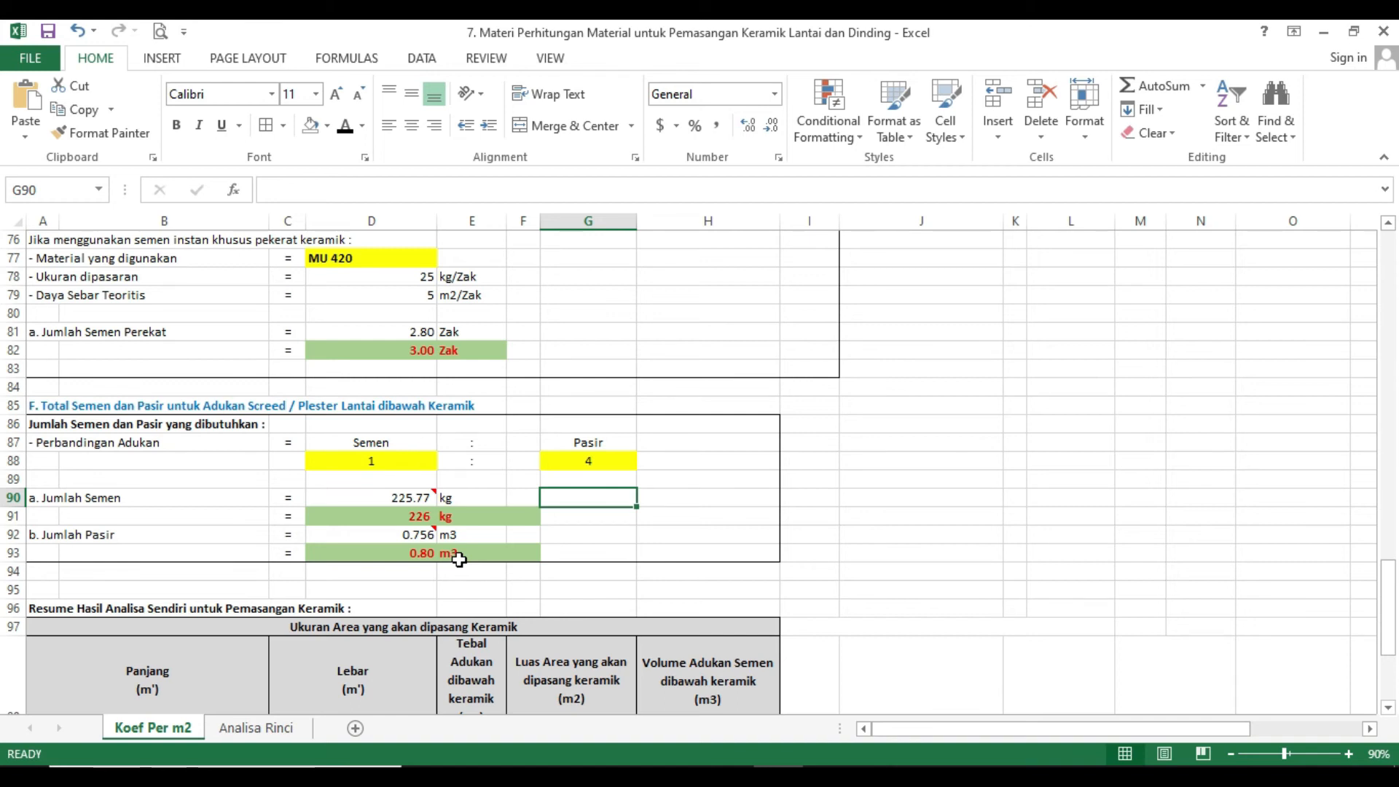
# - Examine the Jumlah Semen formula in section F and compare it with the mortar volume in section A
pyautogui.click(409, 493)
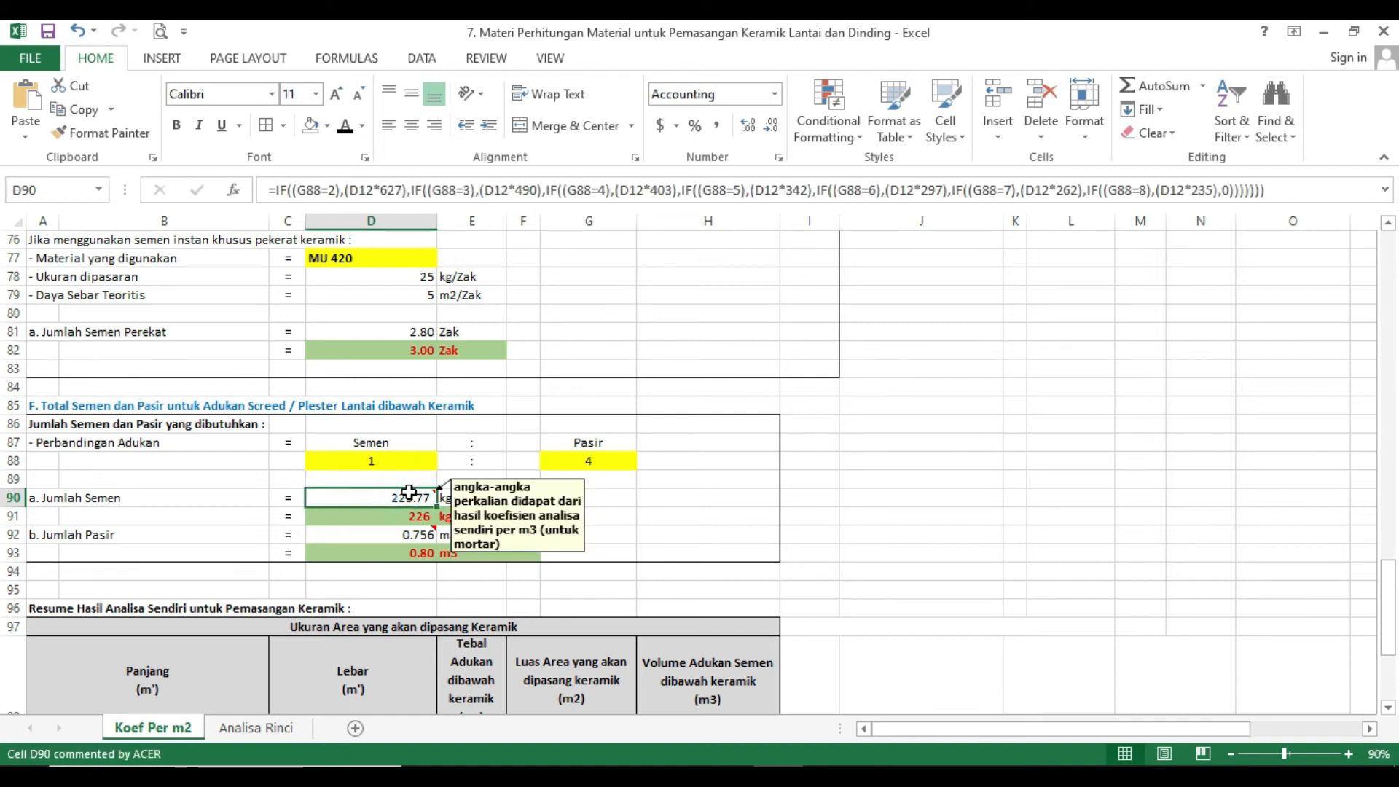
pyautogui.moveTo(421, 495)
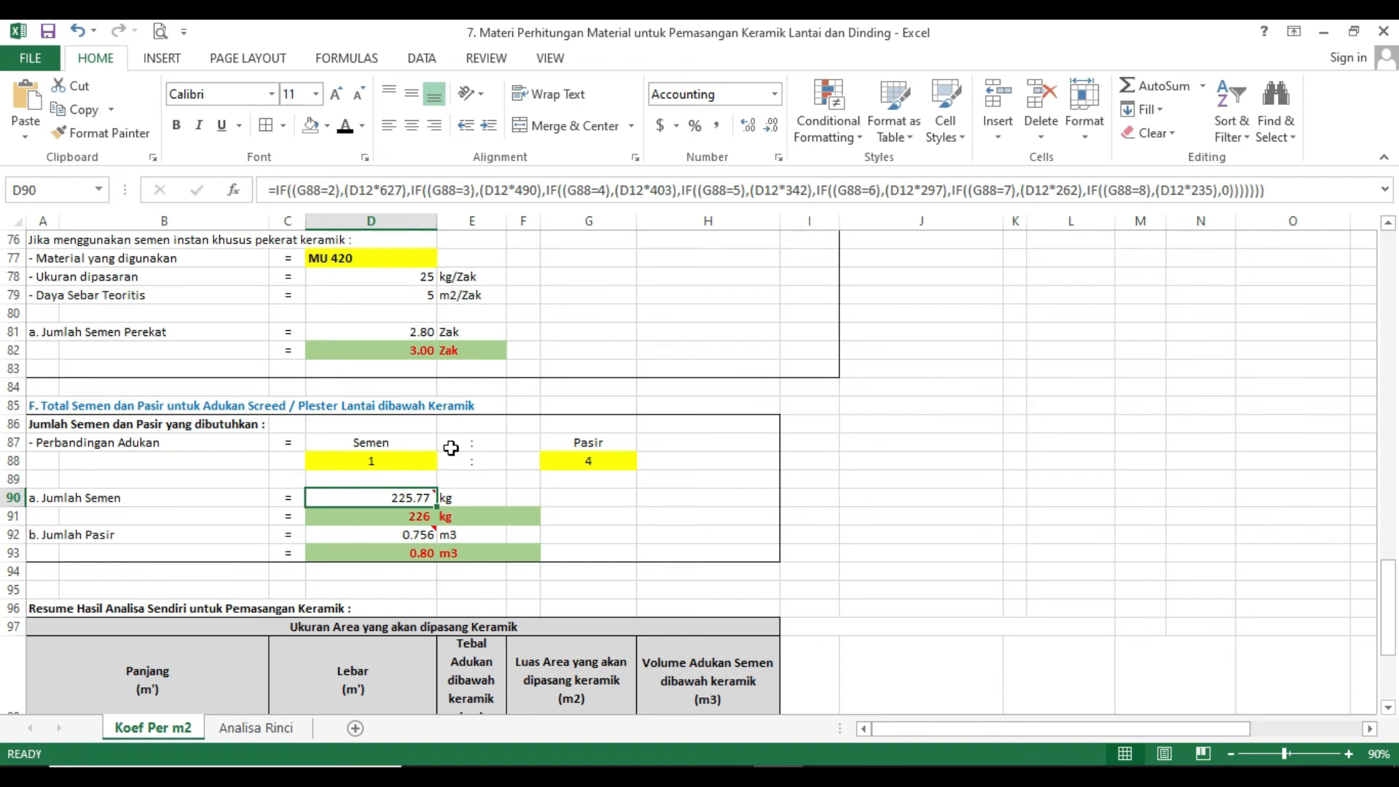
pyautogui.scroll(20, 451, 448)
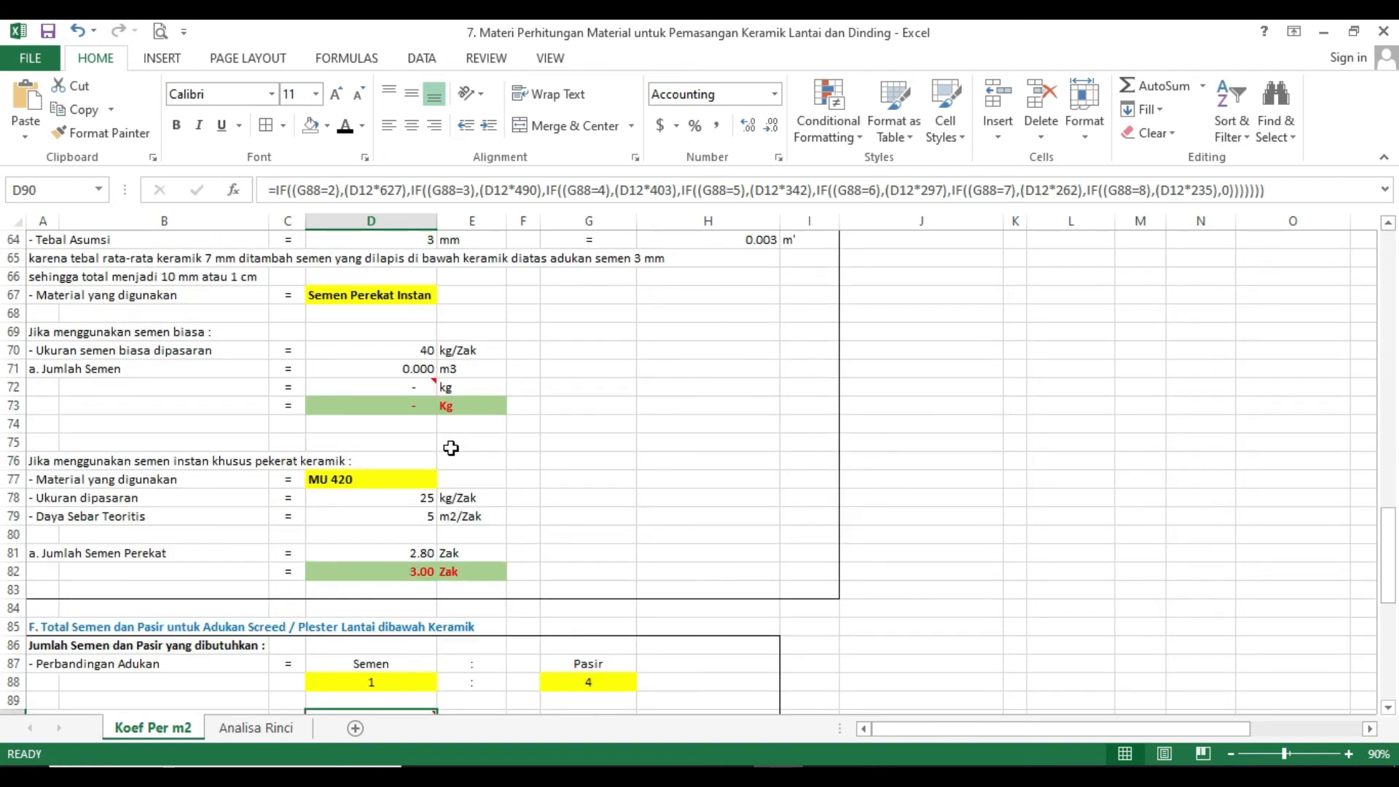
pyautogui.scroll(1, 429, 399)
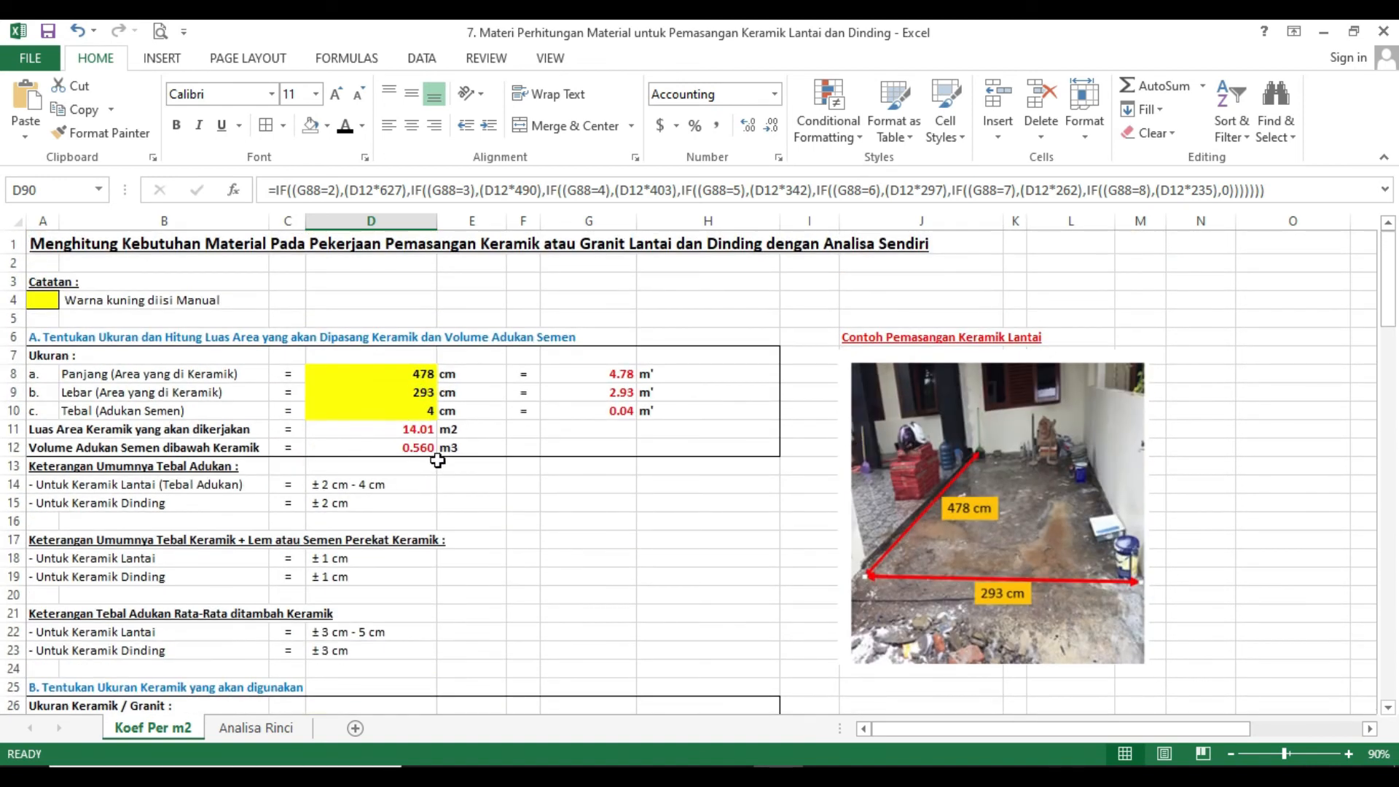
pyautogui.scroll(-20, 437, 461)
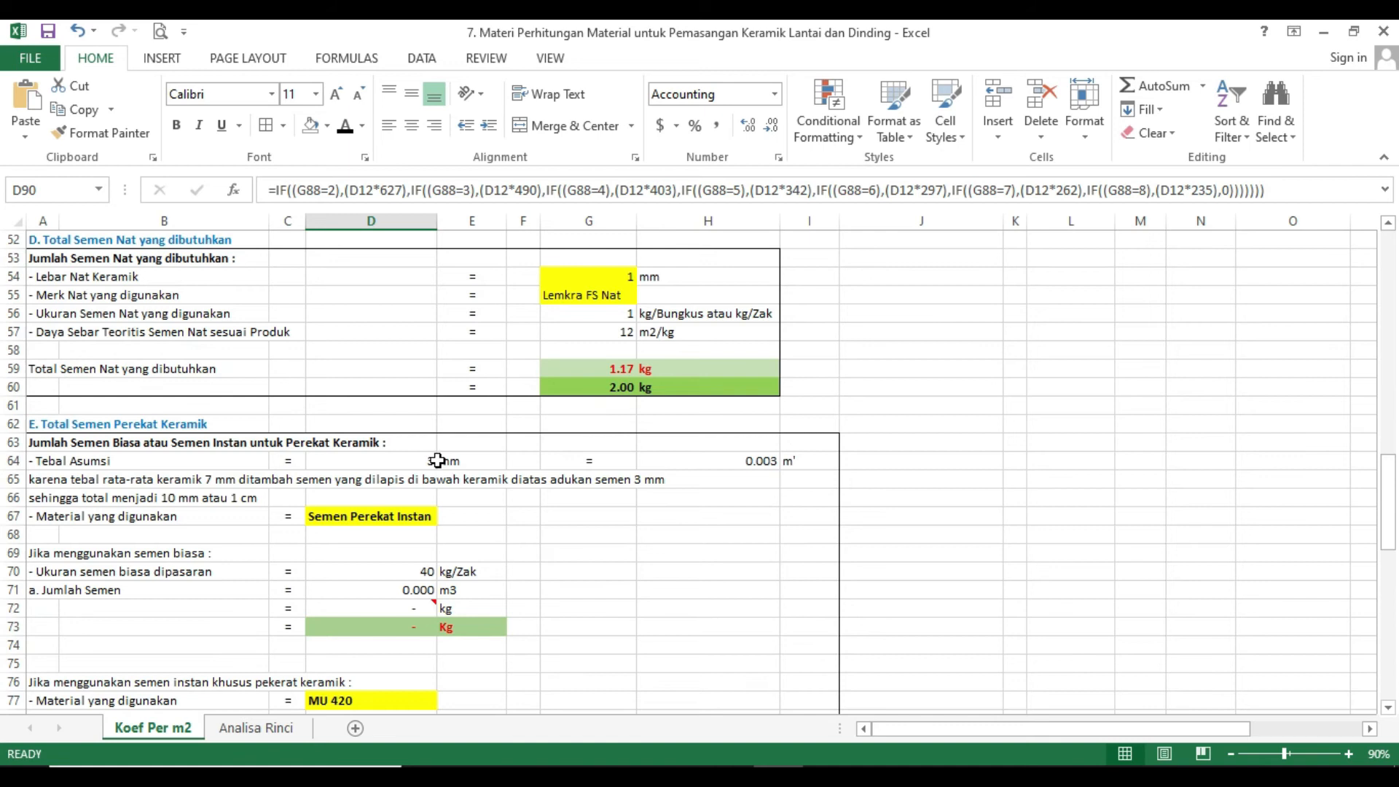
pyautogui.scroll(-3, 437, 460)
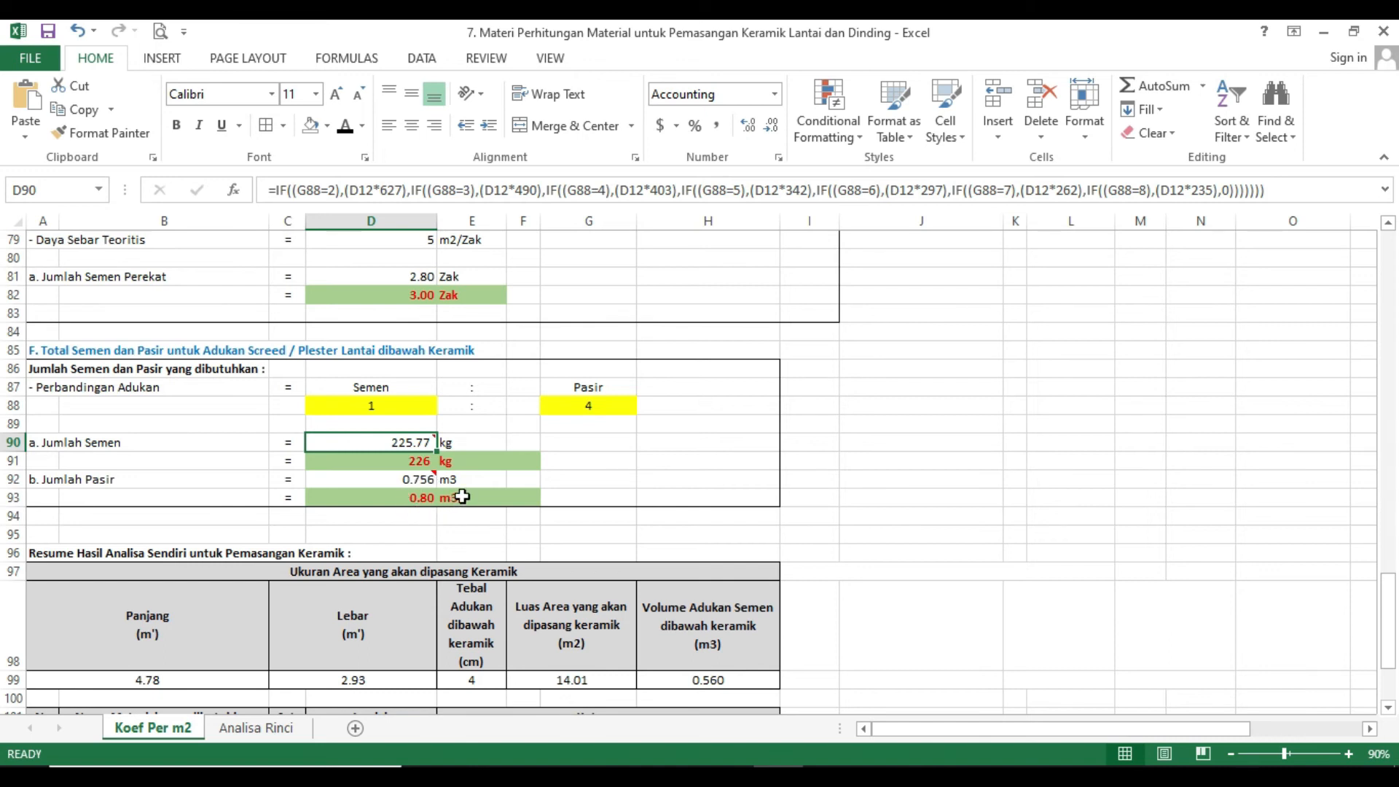
# - Try a sand part of 6 in the section F mortar ratio, then set it back to 4
pyautogui.click(612, 405)
pyautogui.click(645, 407)
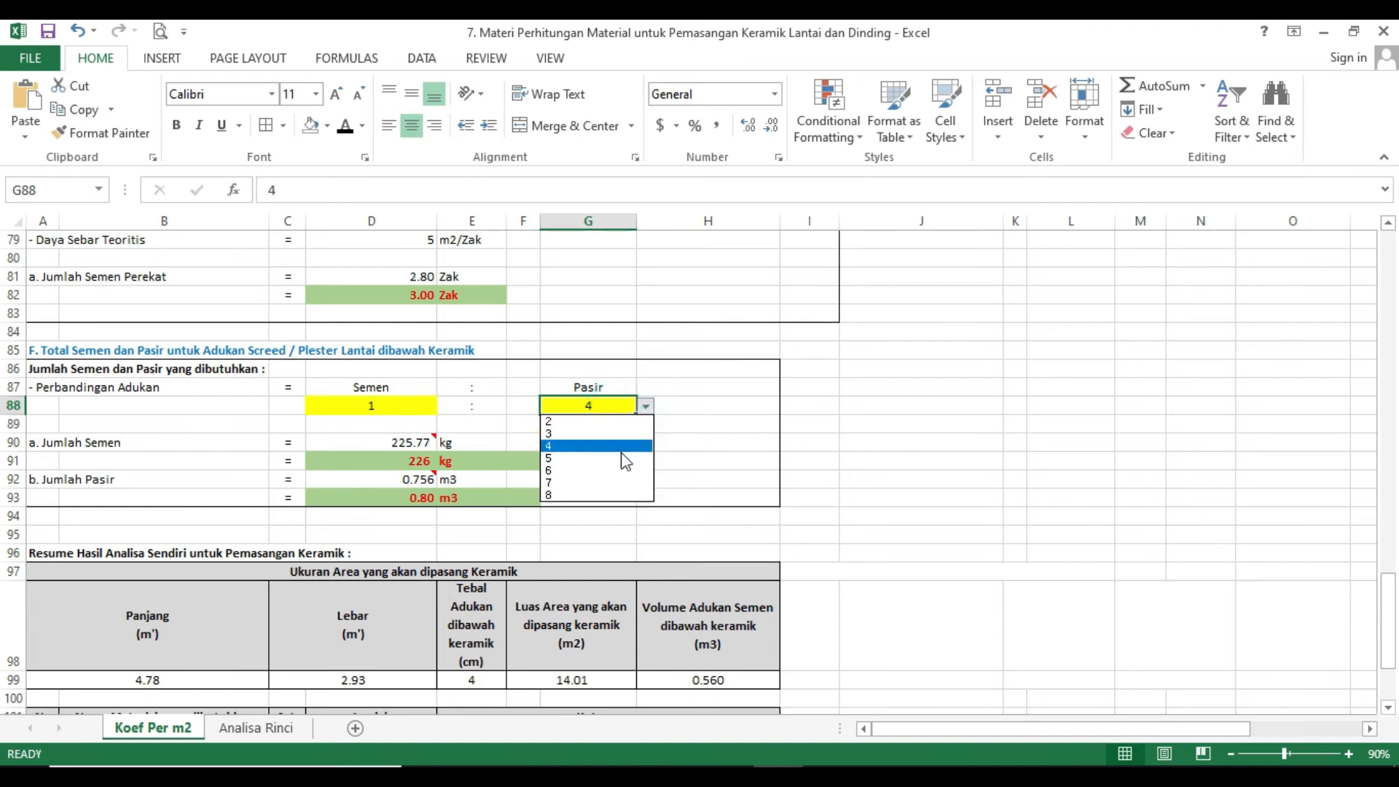
pyautogui.click(623, 471)
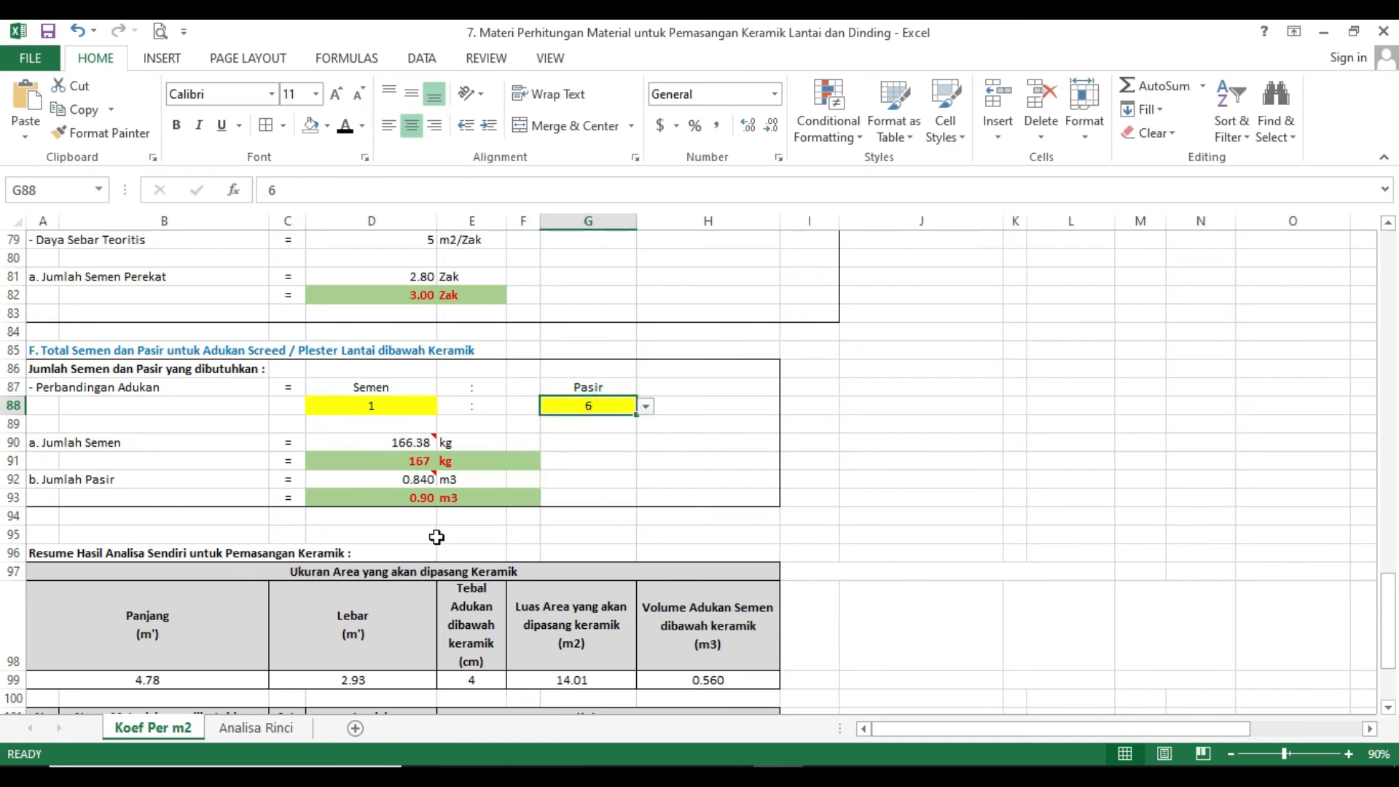
pyautogui.click(646, 408)
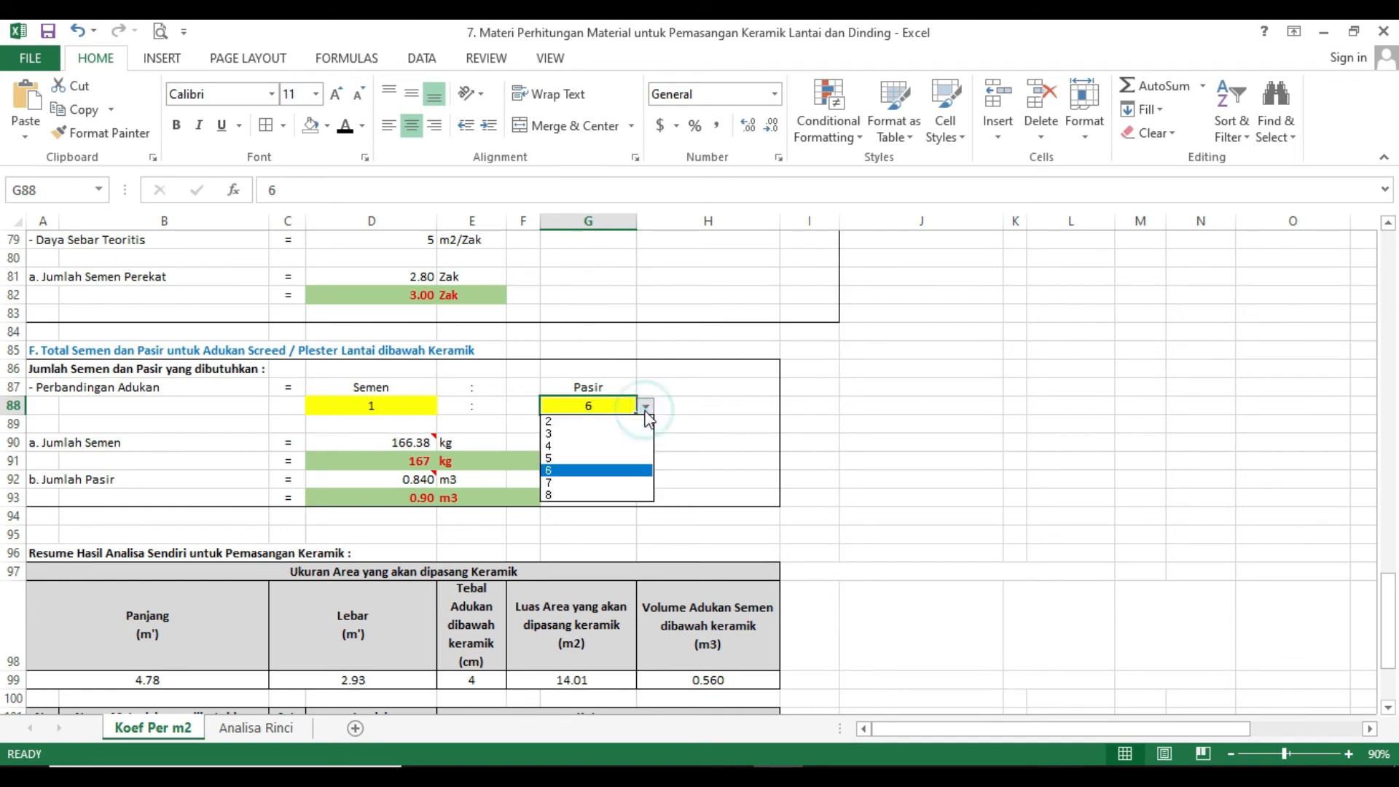
pyautogui.click(624, 456)
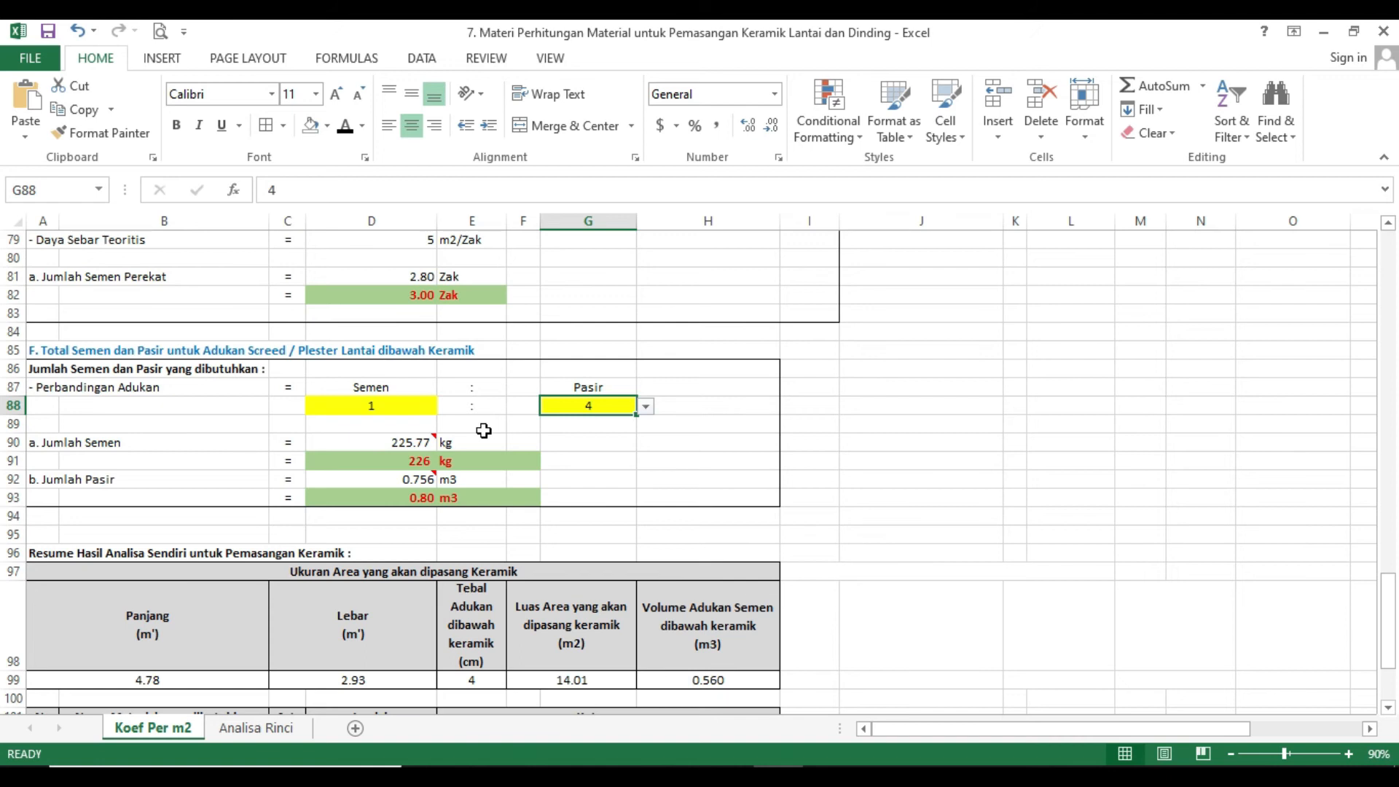
# - Review the summary tables of area dimensions and required materials, comparing them with the results in sections D, E and F
pyautogui.scroll(-1, 444, 448)
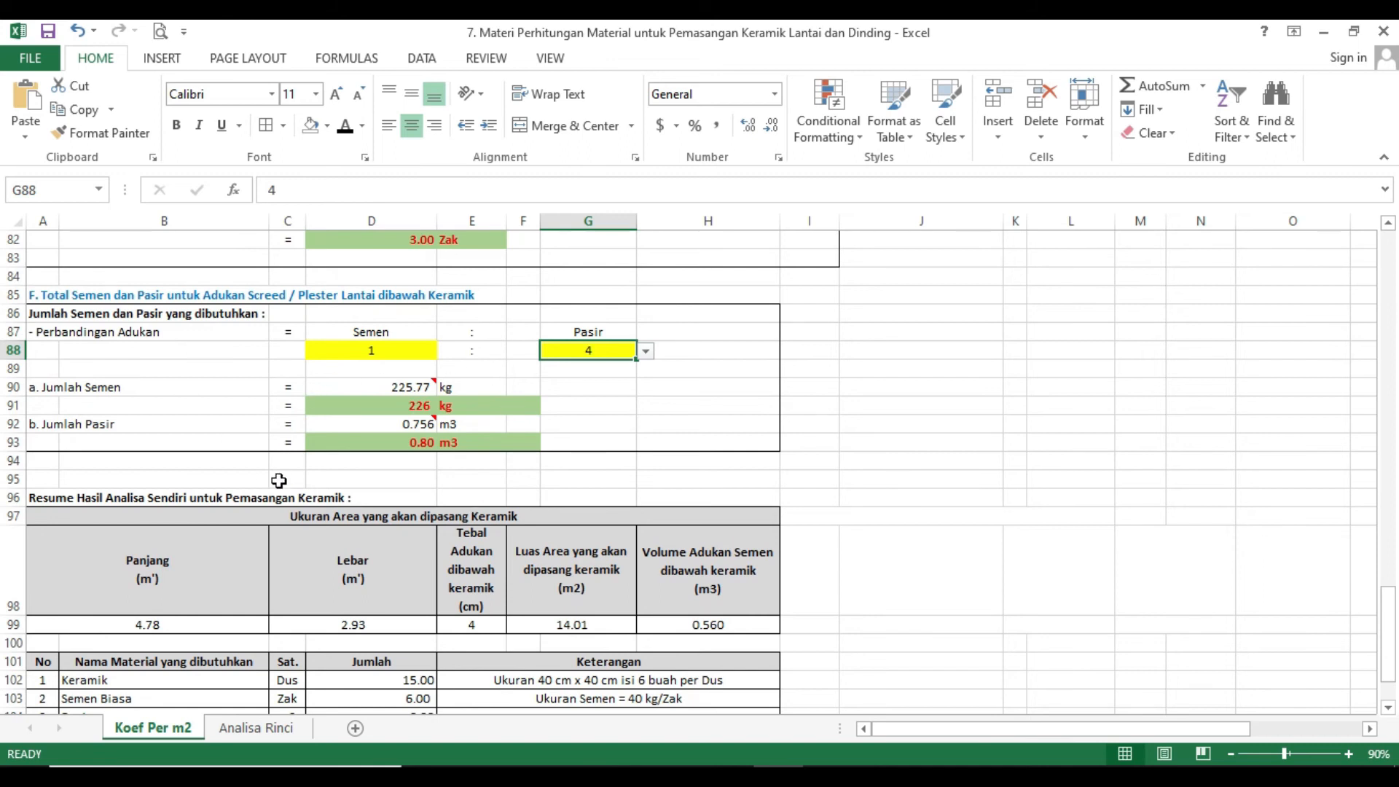
pyautogui.scroll(-1, 280, 481)
pyautogui.scroll(-2, 279, 481)
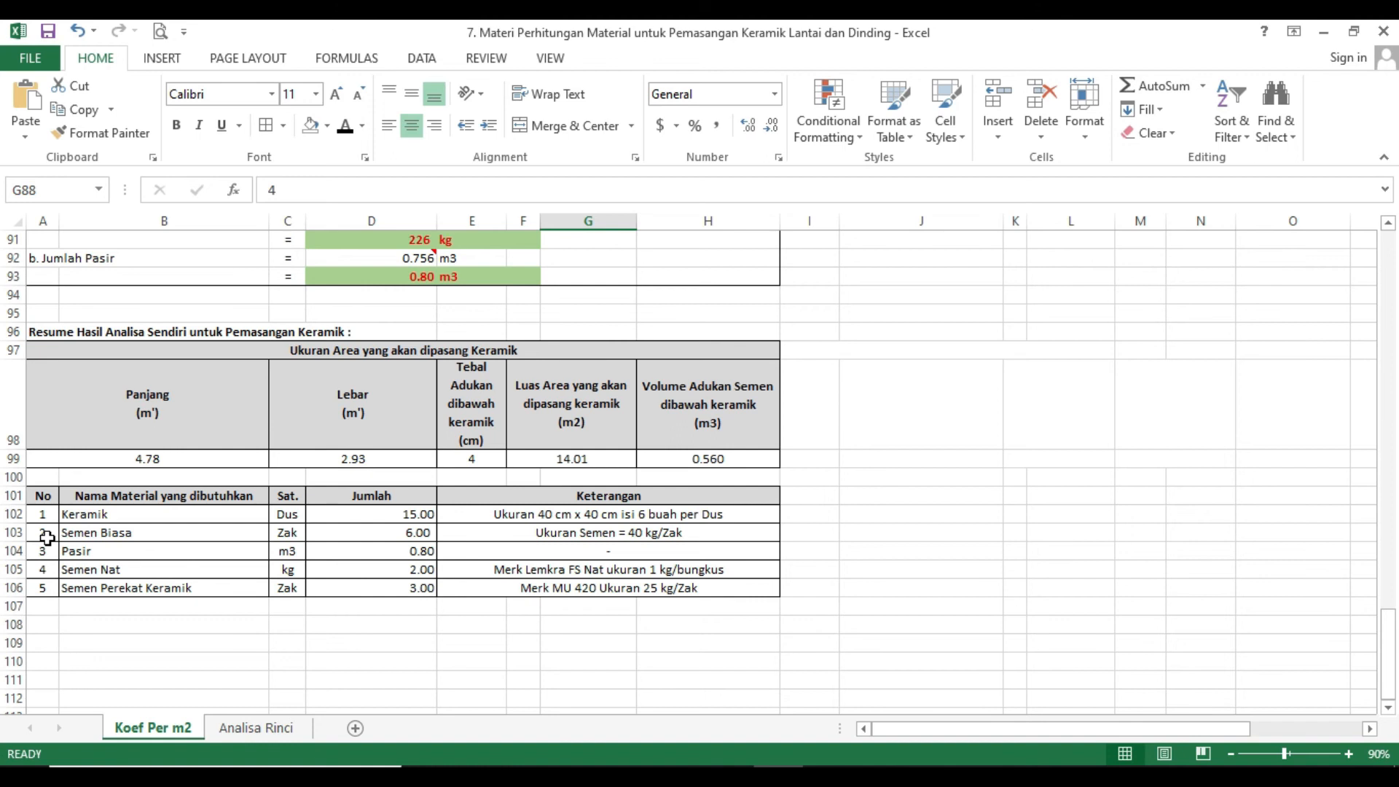
pyautogui.scroll(-1, 46, 538)
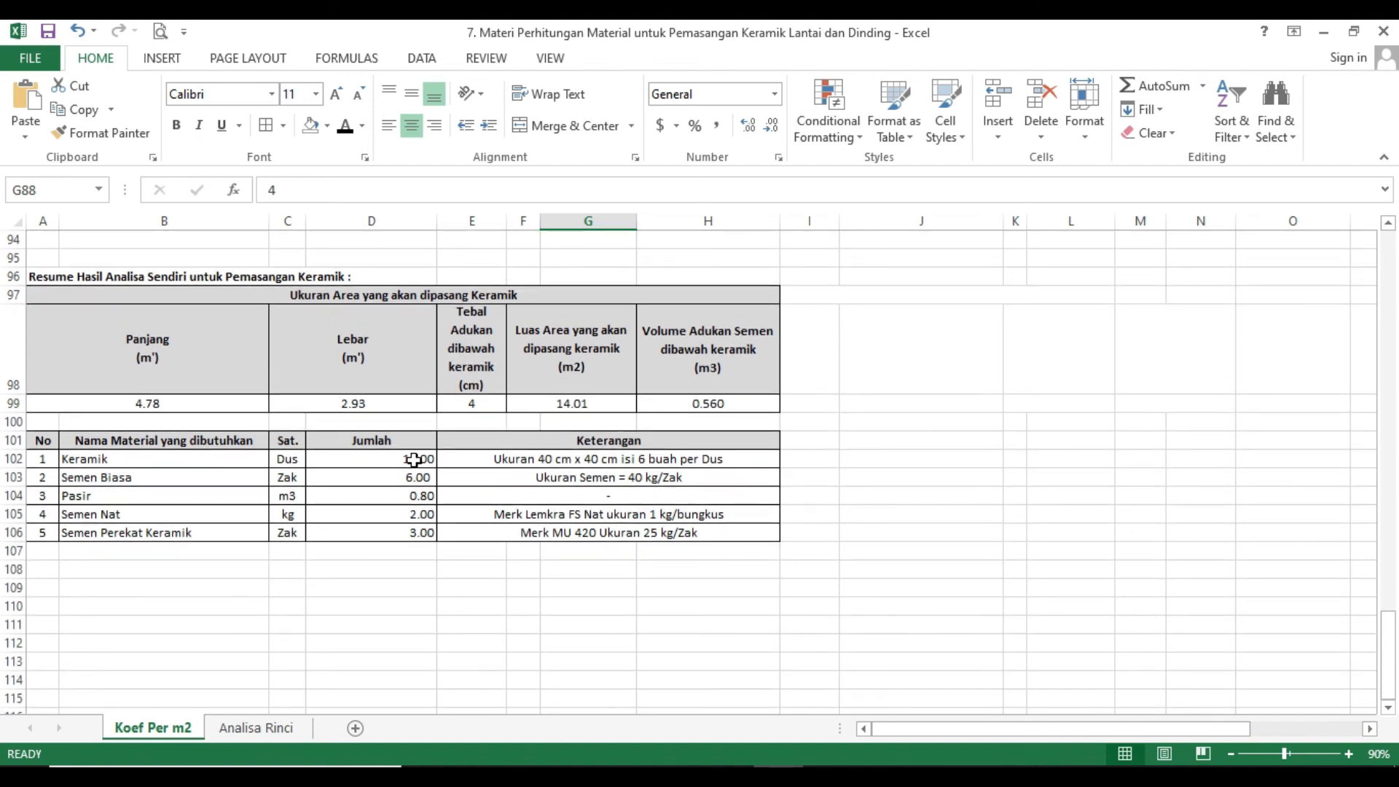
pyautogui.scroll(14, 686, 379)
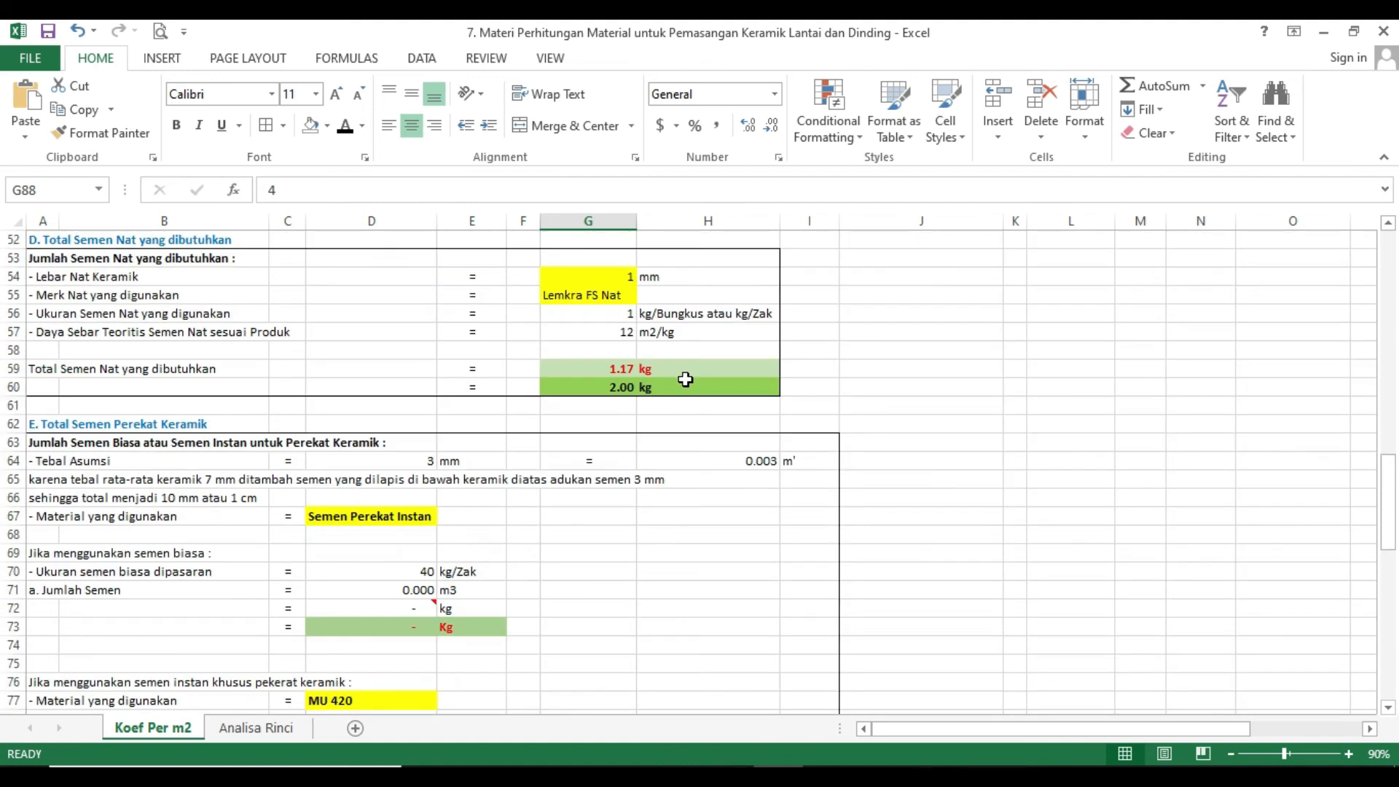
pyautogui.scroll(-14, 686, 379)
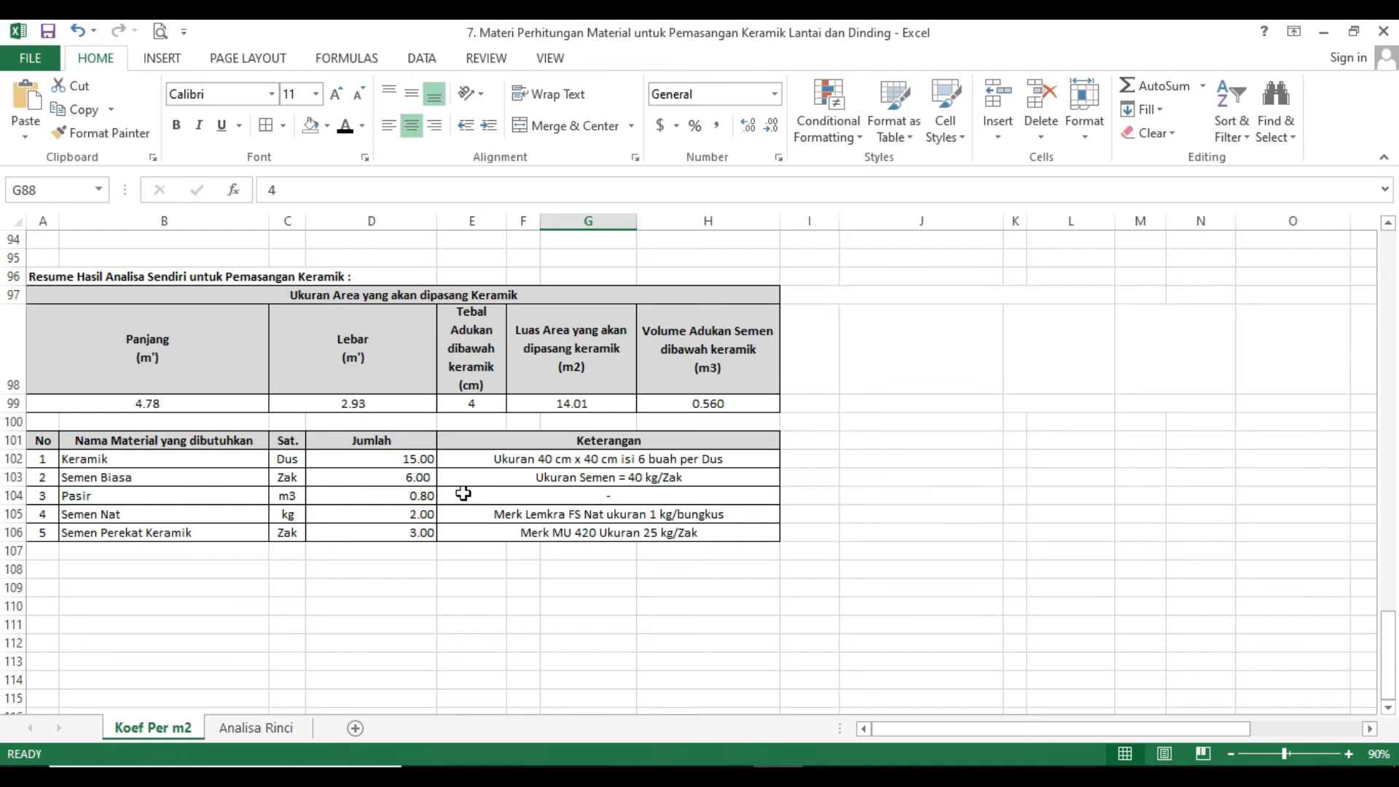
pyautogui.scroll(4, 353, 470)
pyautogui.scroll(2, 353, 470)
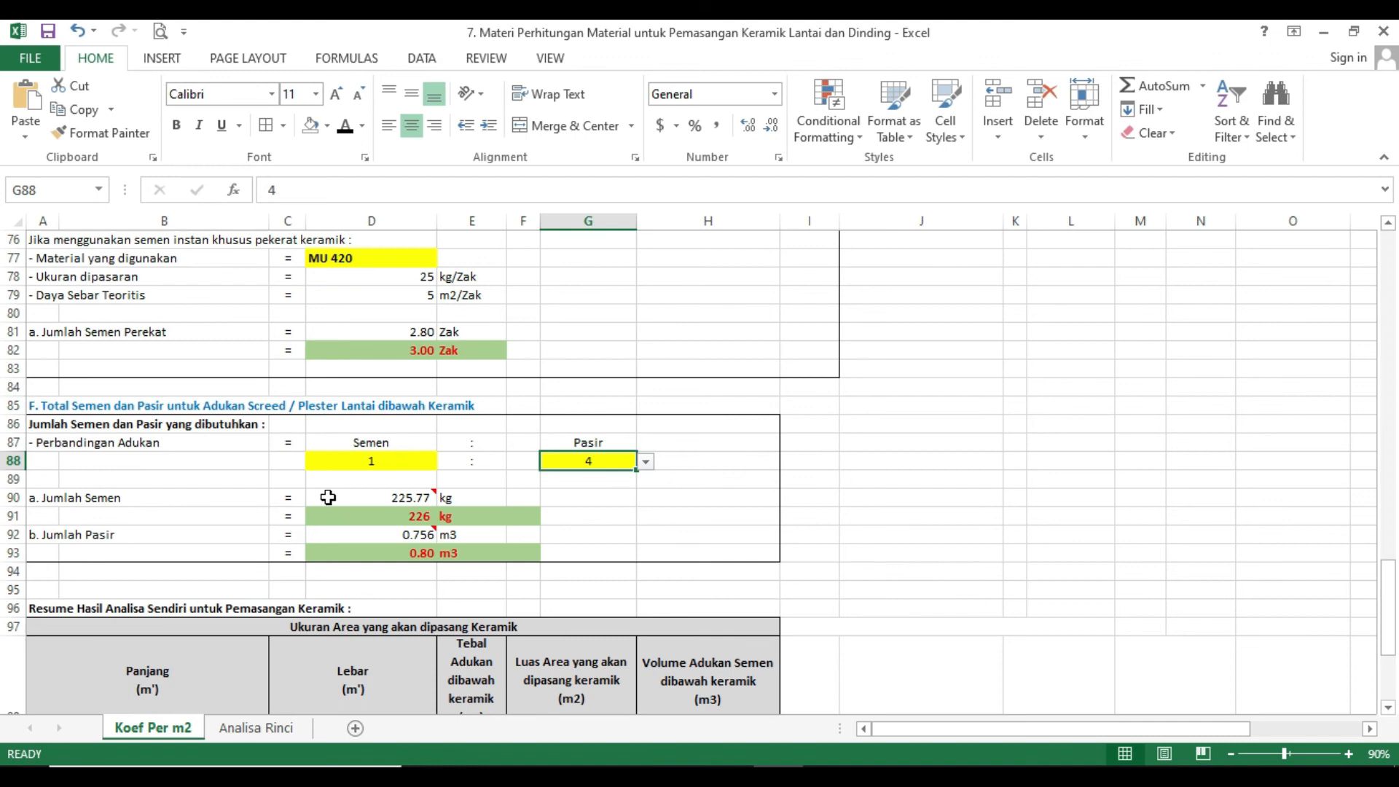
pyautogui.scroll(-3, 417, 518)
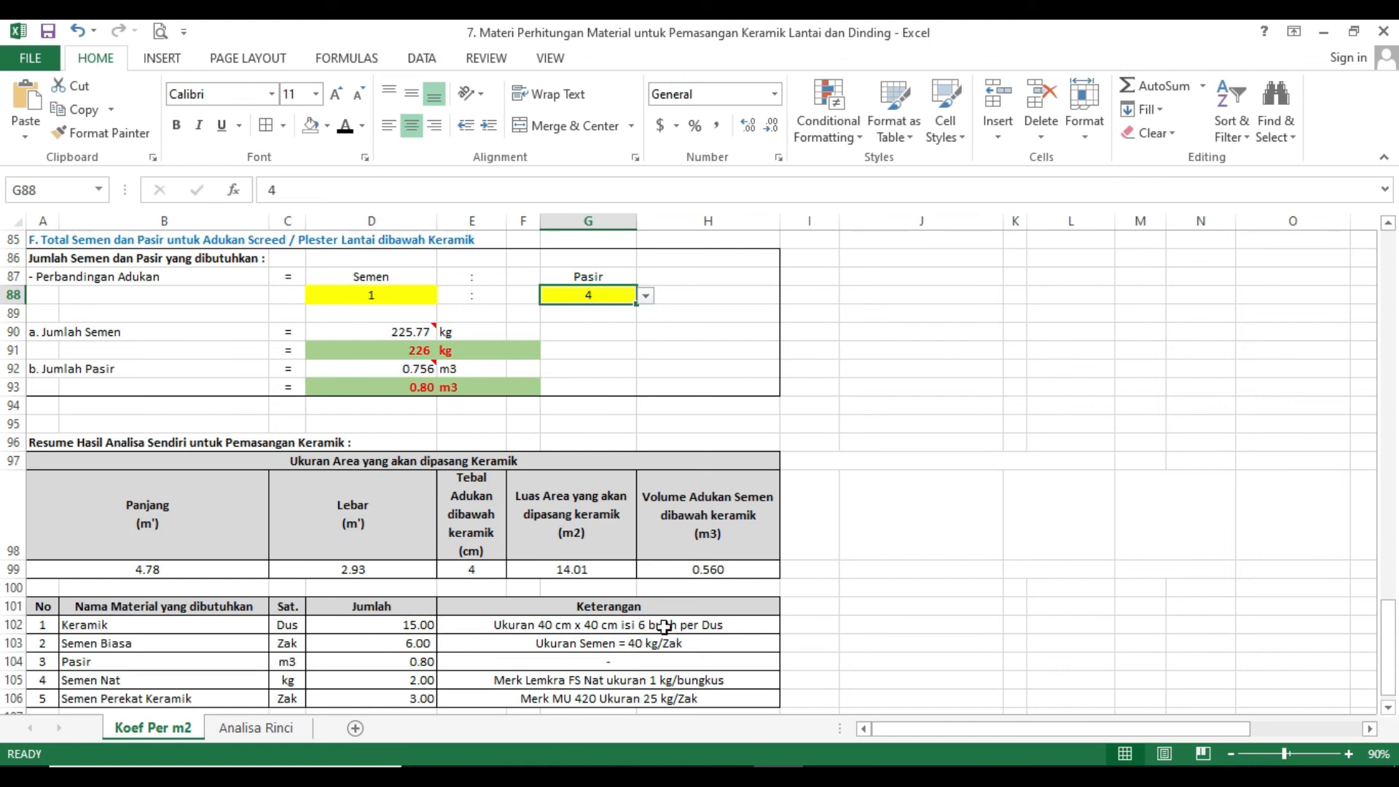
pyautogui.scroll(-1, 658, 645)
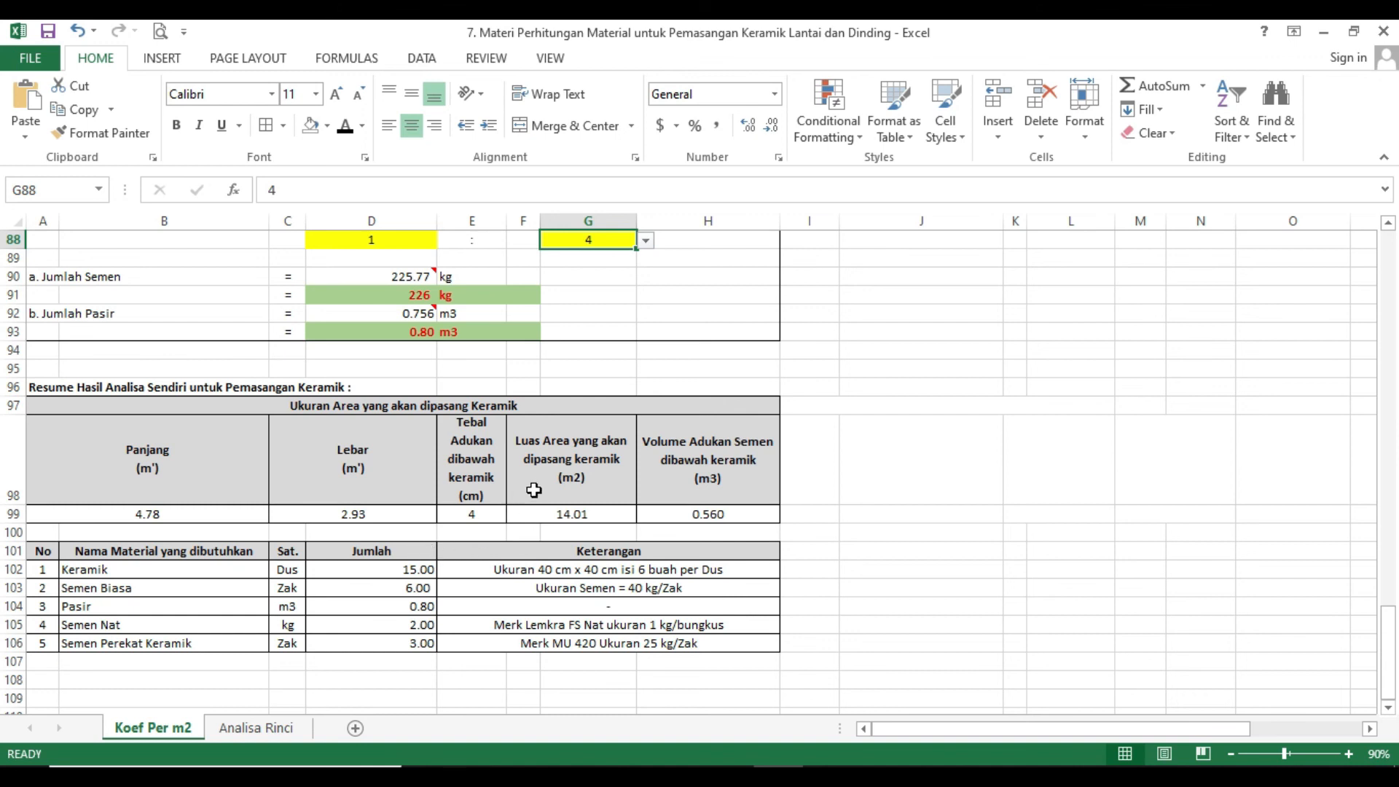
# - Set the area in section A to 580 cm long and 420 cm wide, with a mortar thickness of 5 cm
pyautogui.scroll(13, 554, 481)
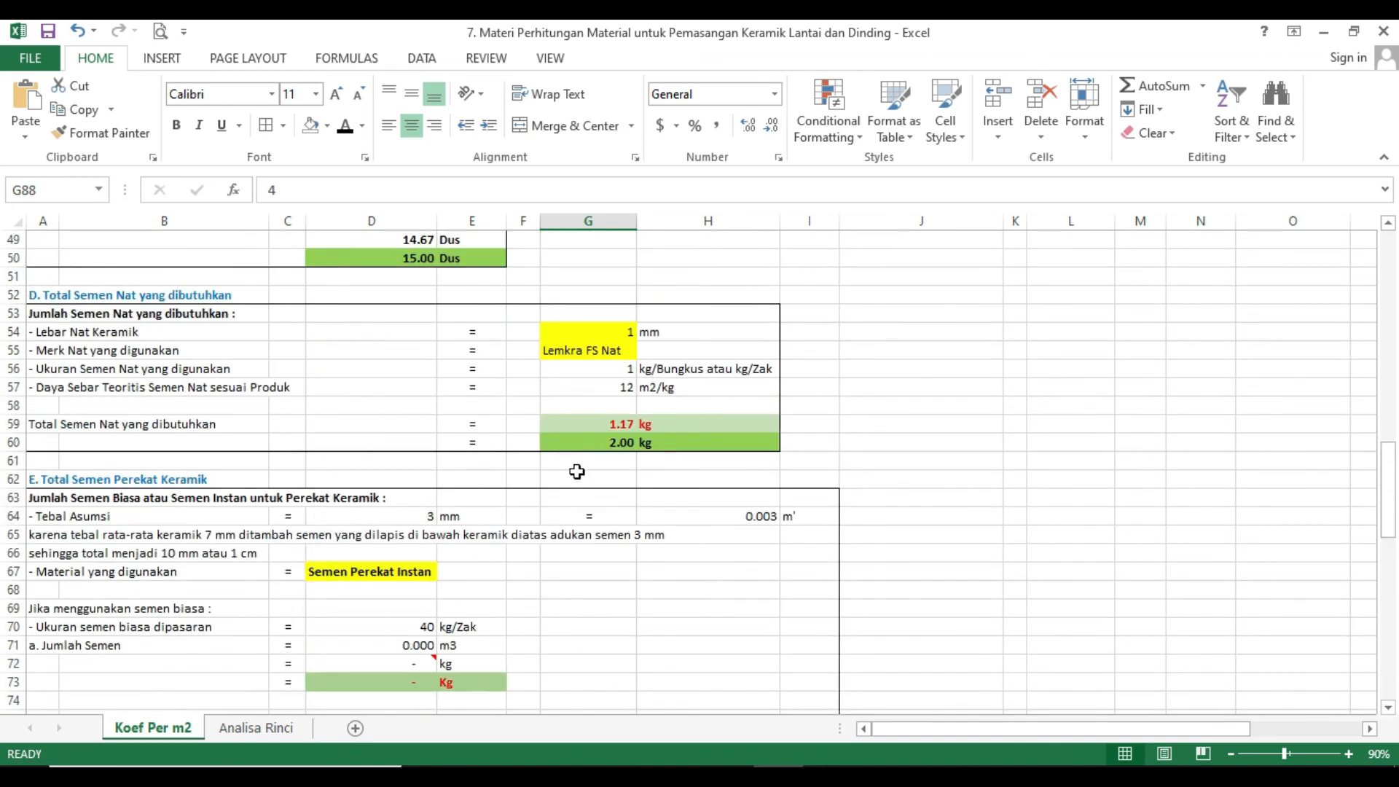
pyautogui.scroll(16, 577, 471)
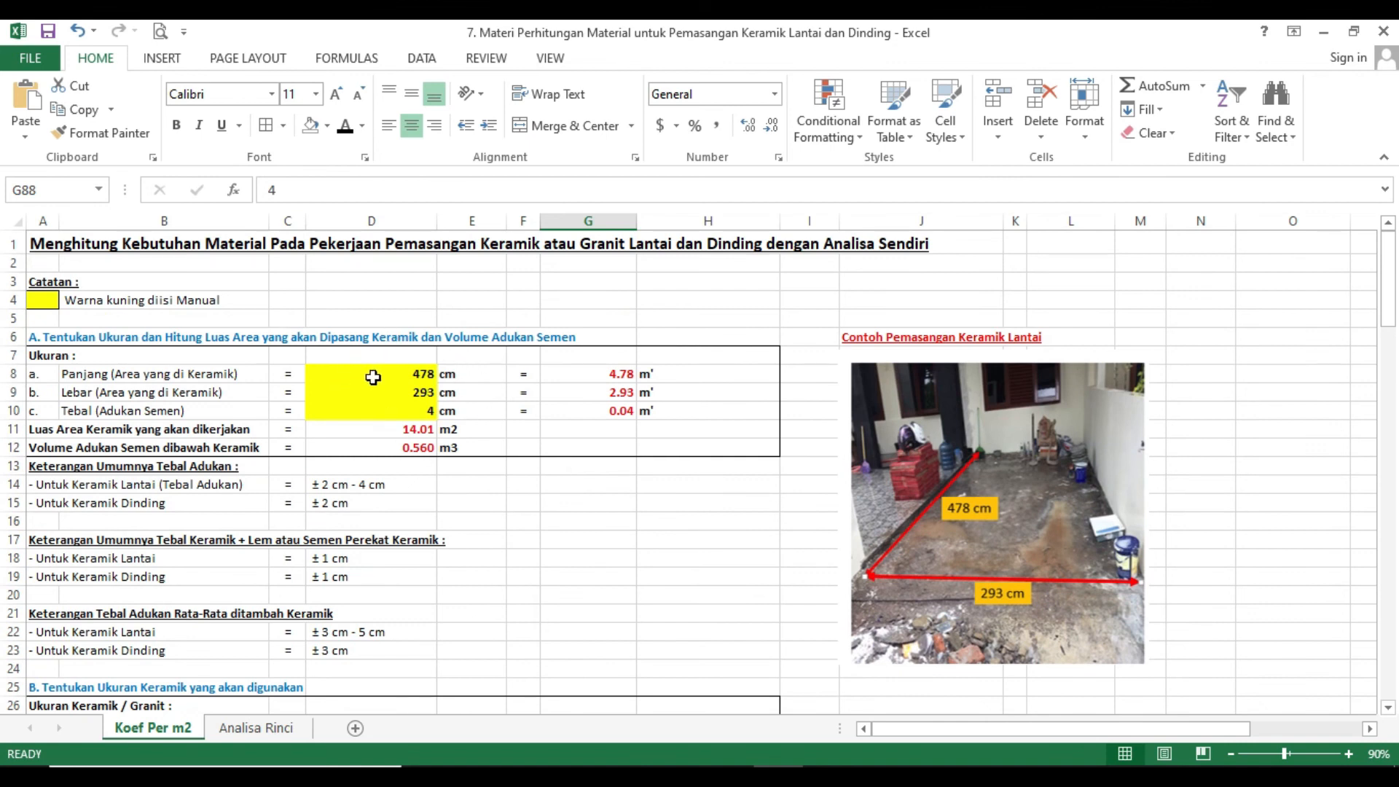
pyautogui.click(420, 375)
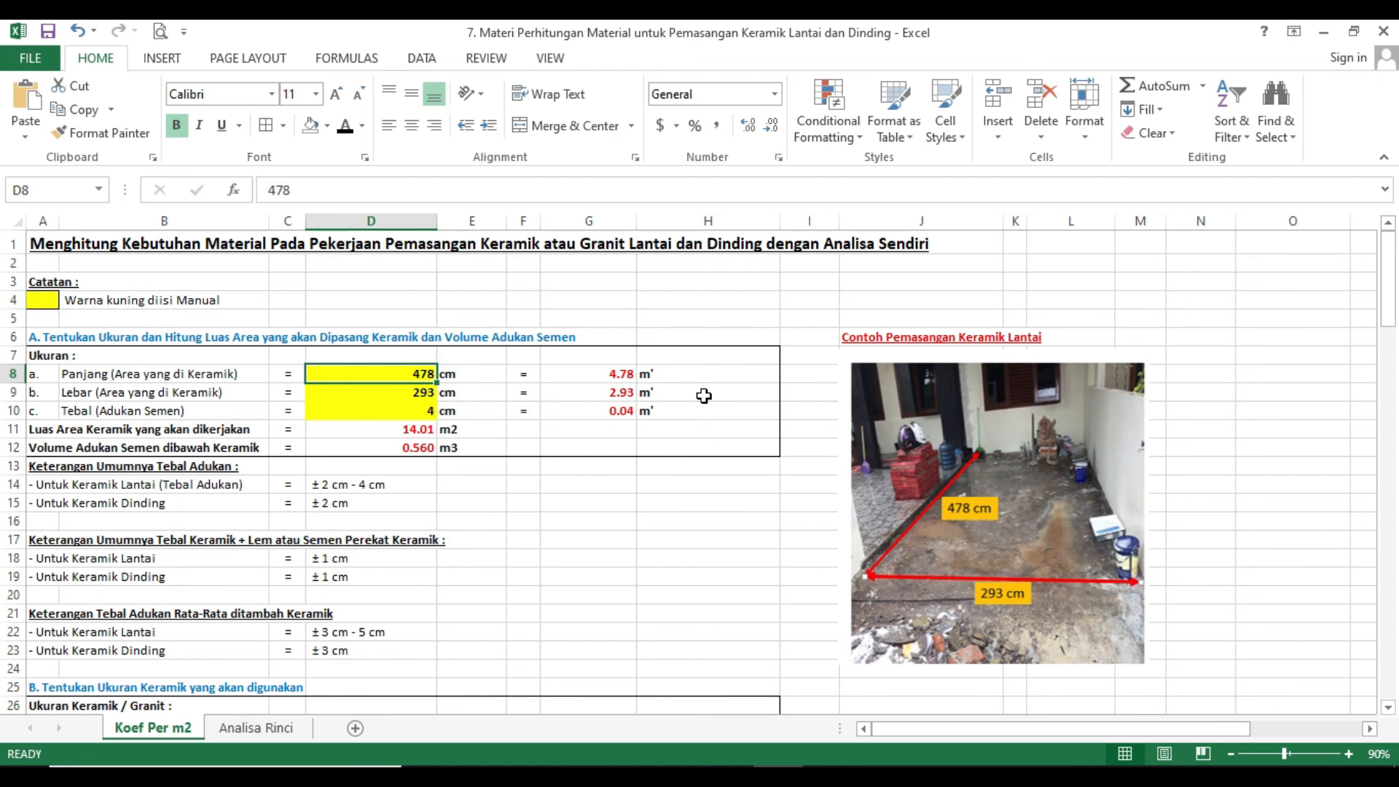
pyautogui.write('5')
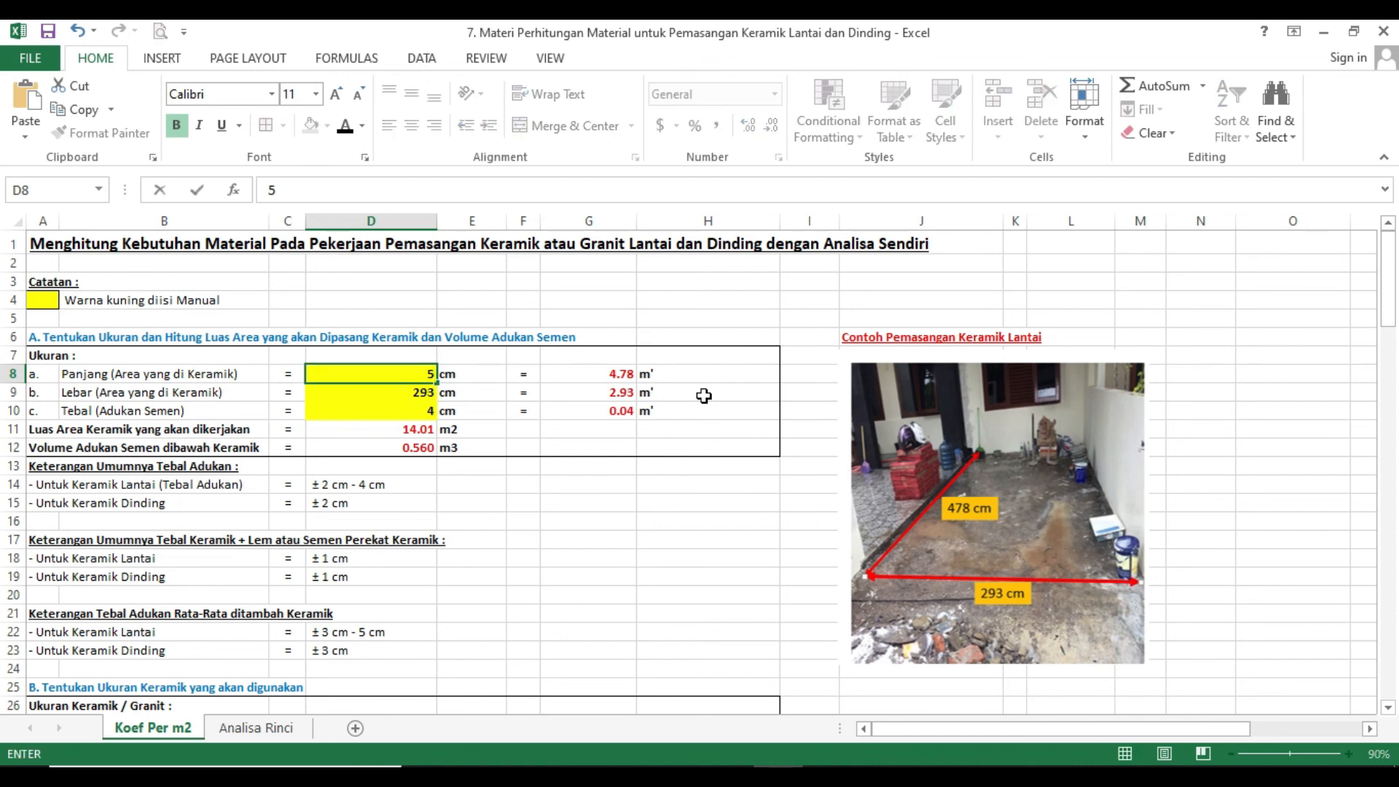
pyautogui.write('80')
pyautogui.press('Return')
pyautogui.write('420')
pyautogui.press('Return')
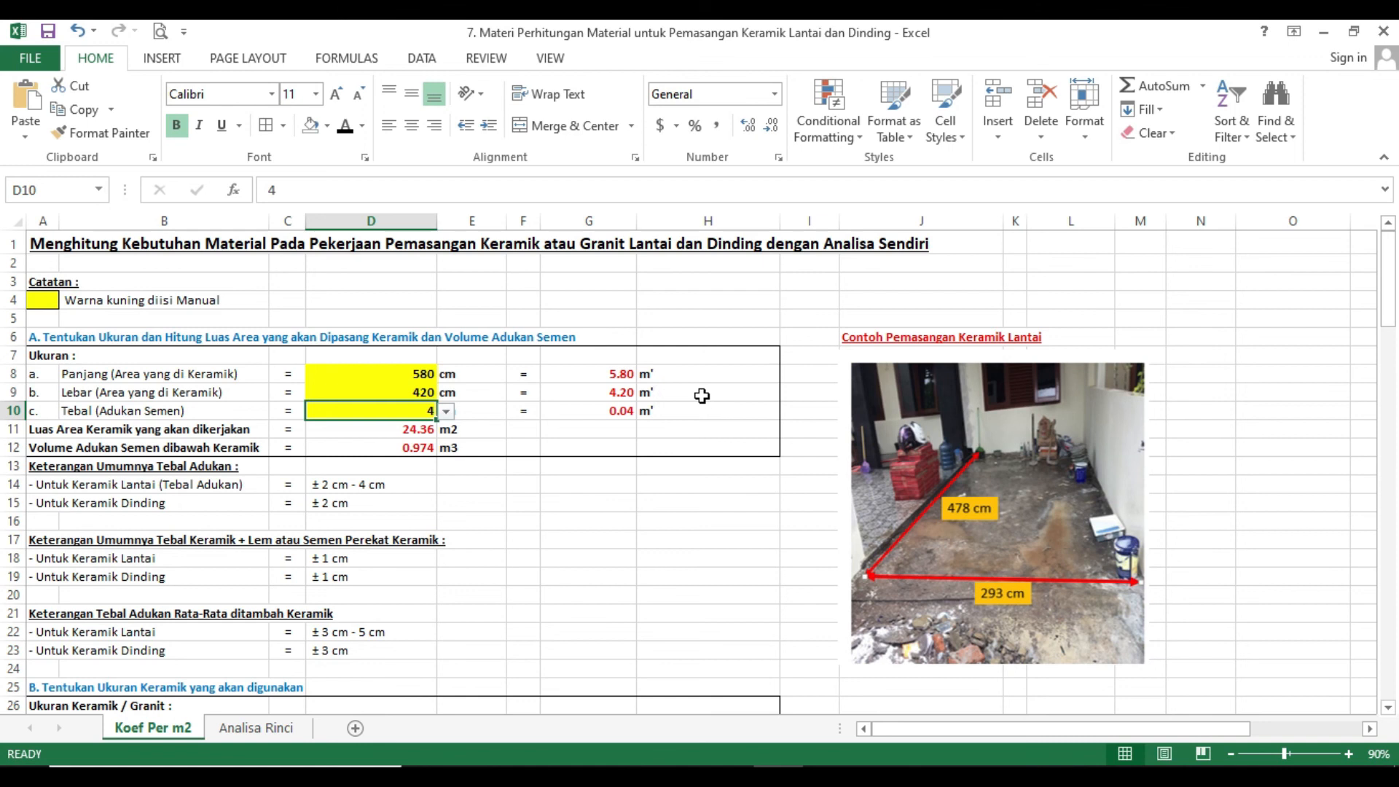
pyautogui.click(446, 411)
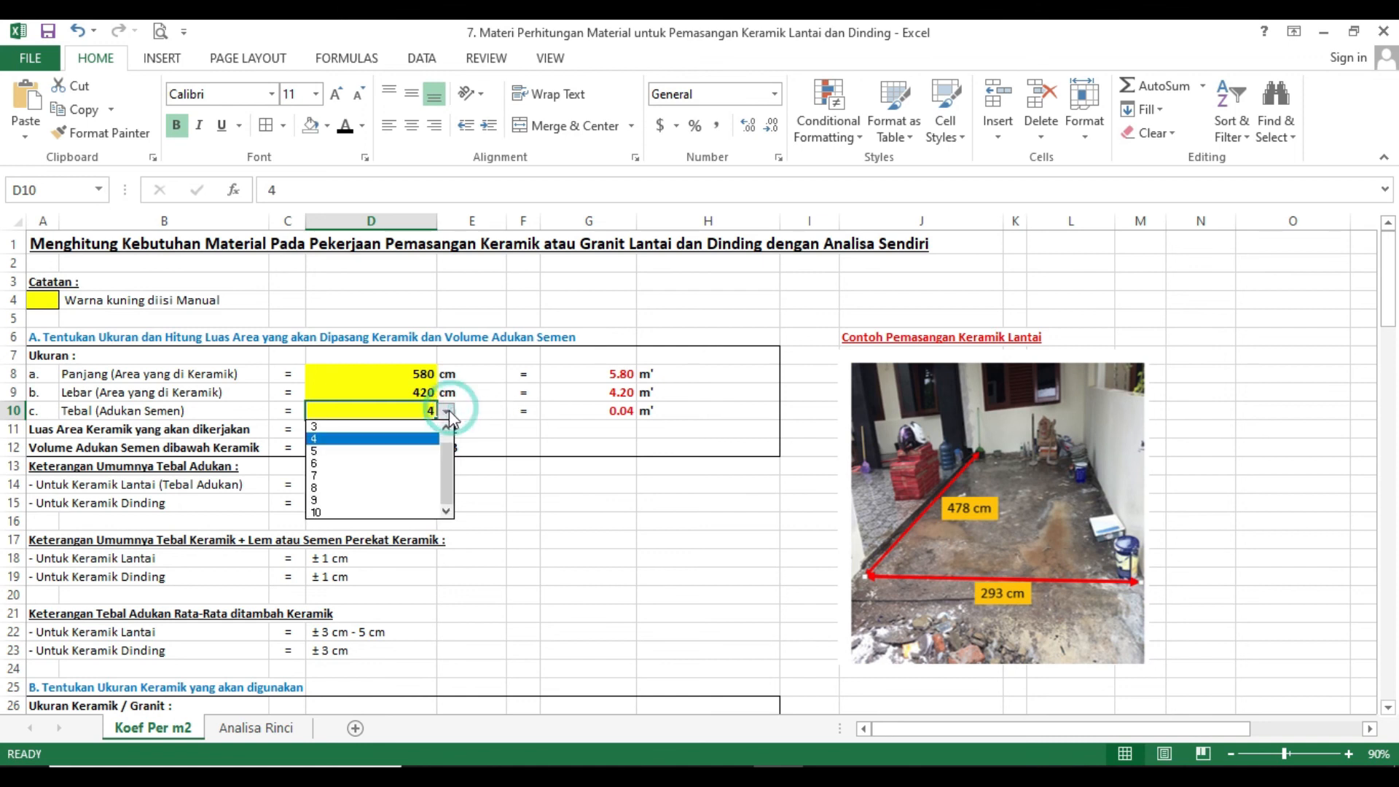
pyautogui.click(408, 452)
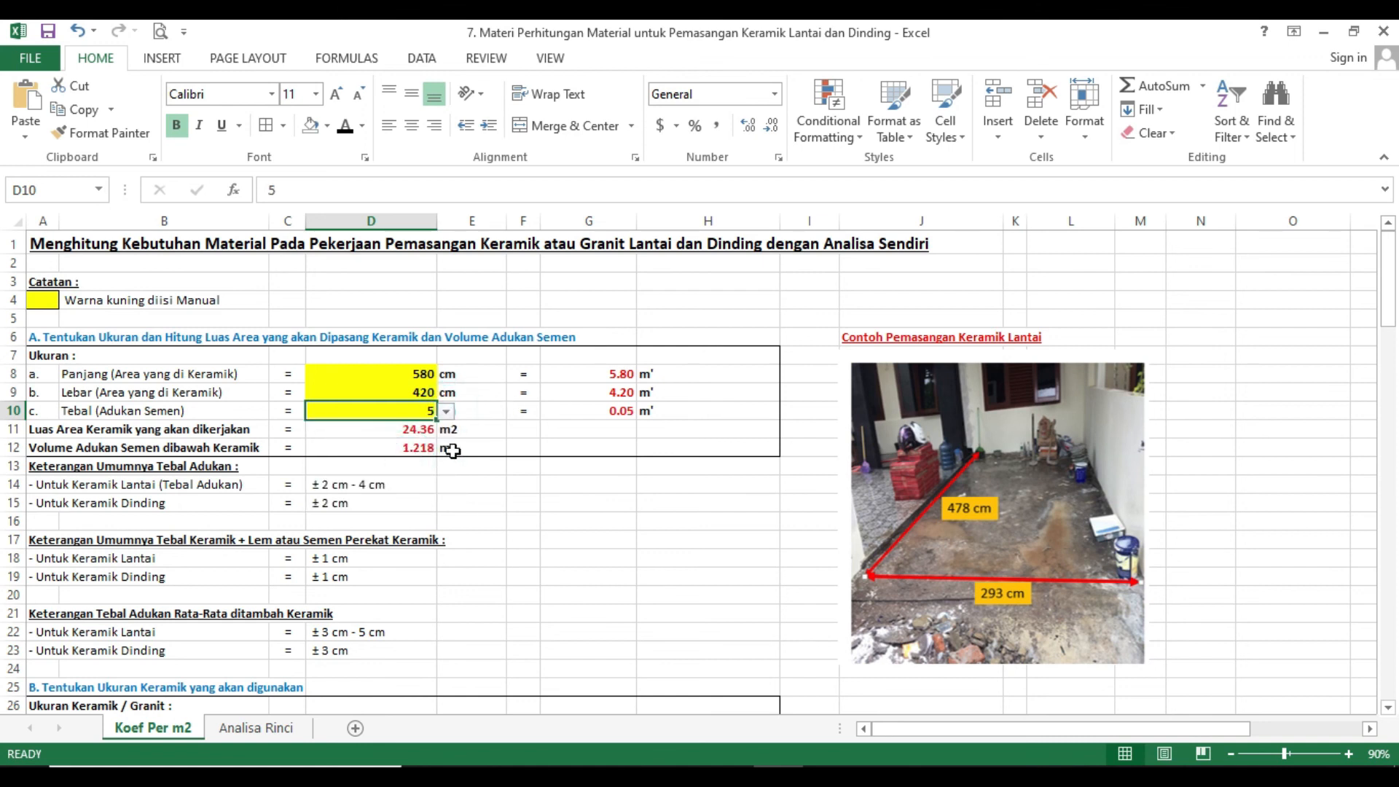
# - Set the tile length (Panjang) in section B to 60 cm
pyautogui.scroll(-6, 522, 446)
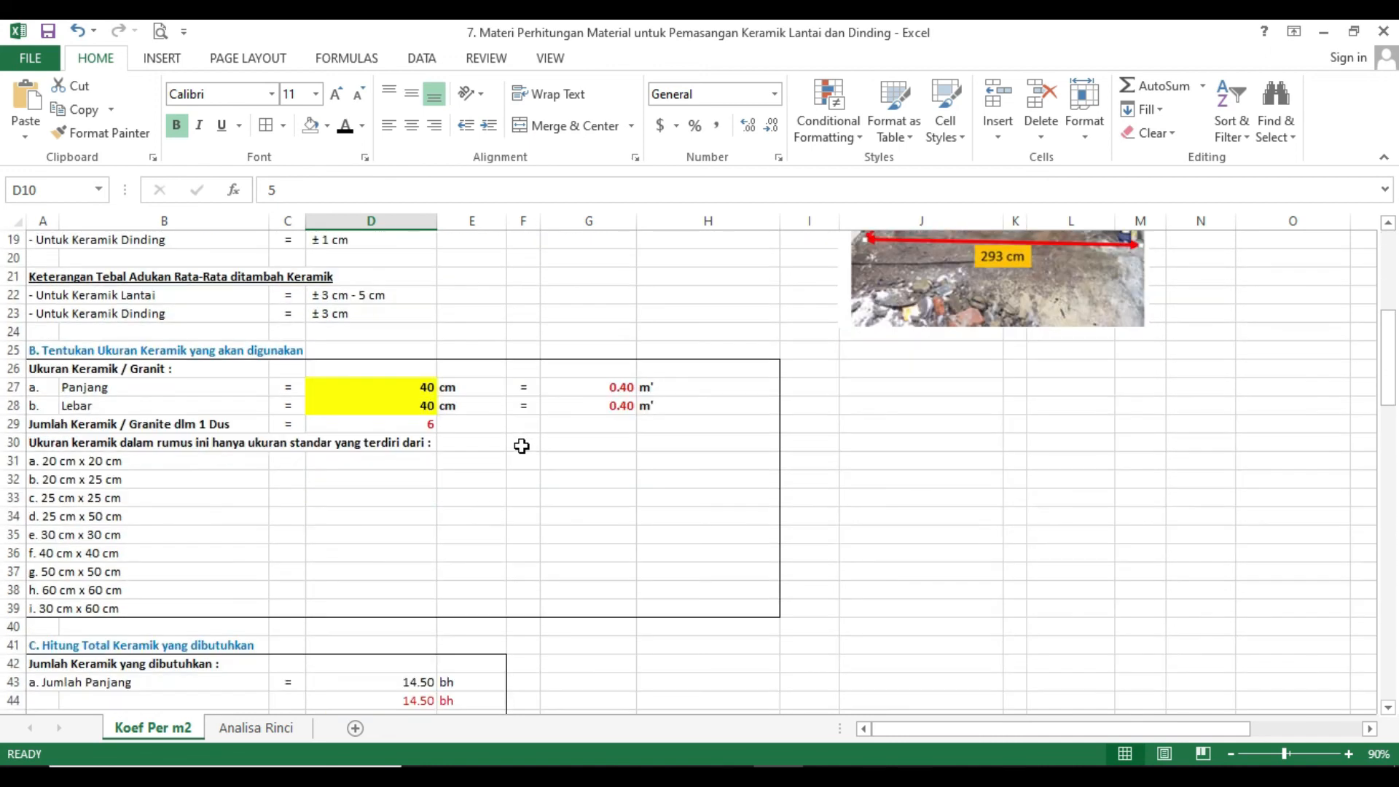
pyautogui.click(382, 384)
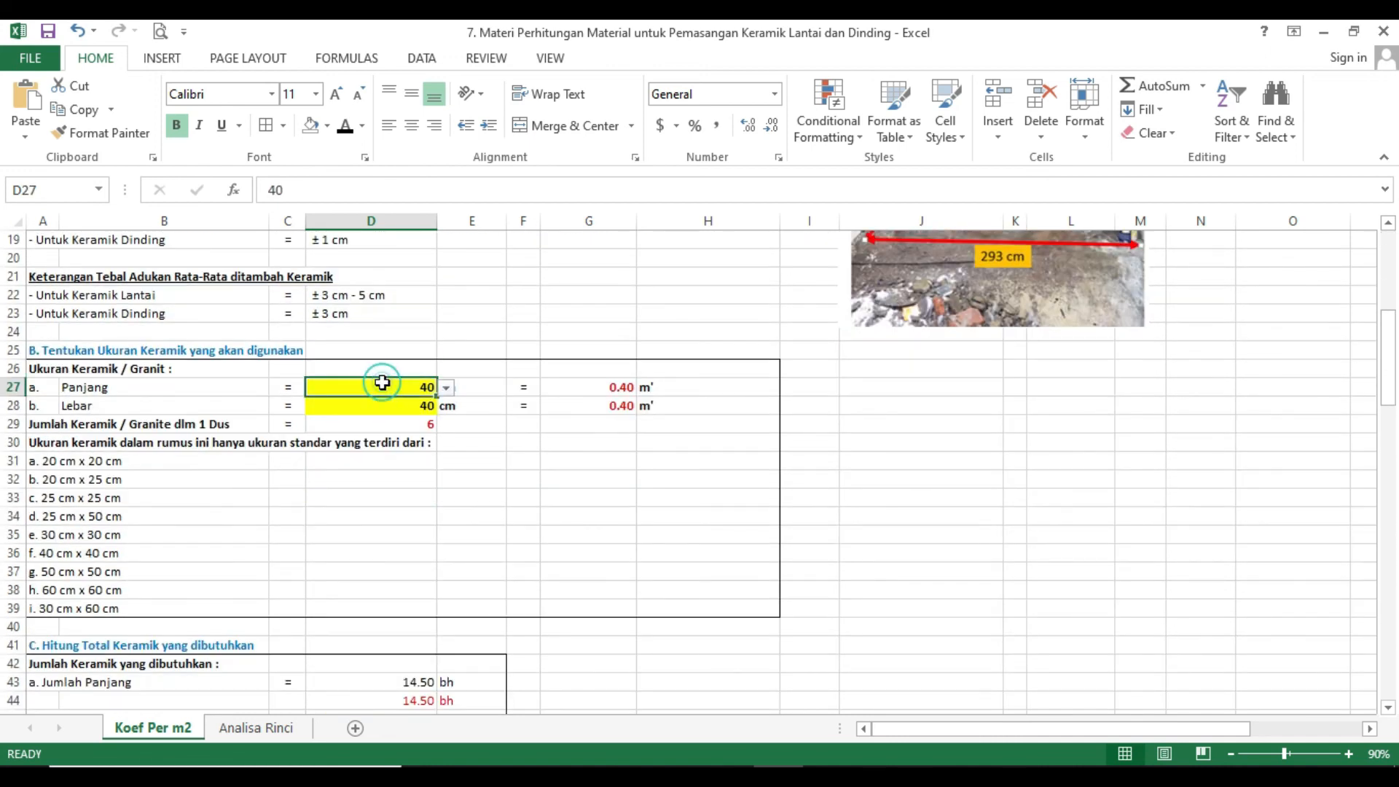
pyautogui.click(445, 388)
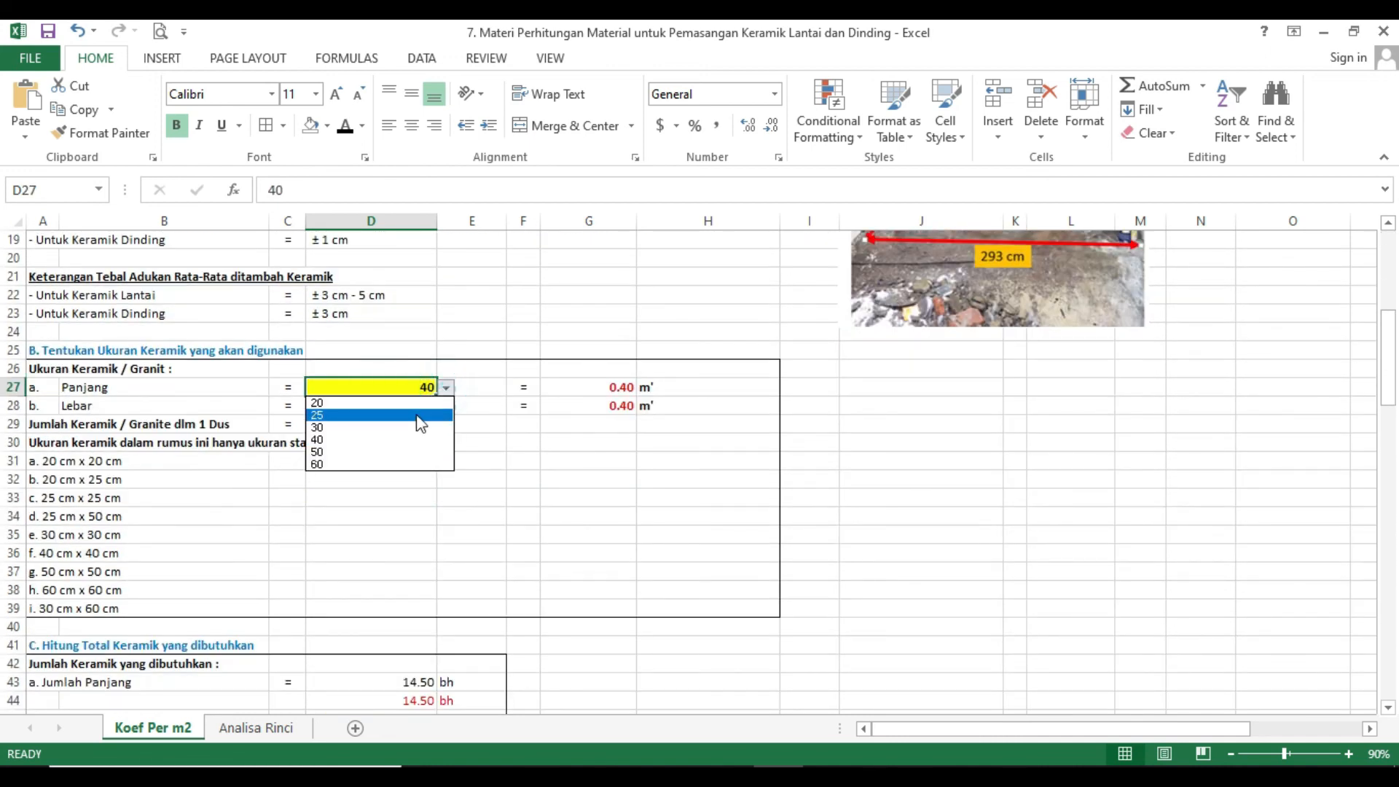
pyautogui.click(406, 465)
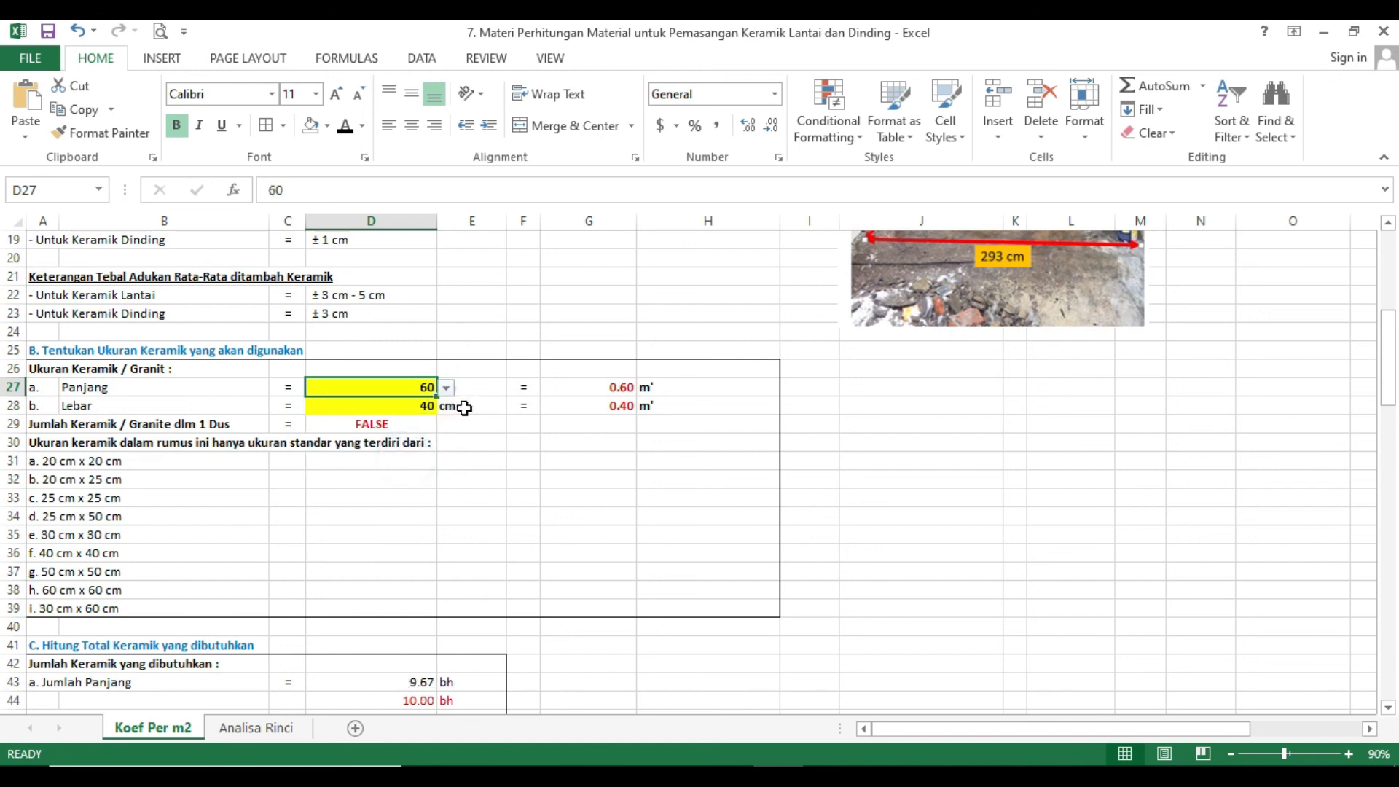
# - Set the tile width (Lebar) in section B to 60 cm
pyautogui.click(428, 403)
pyautogui.click(446, 406)
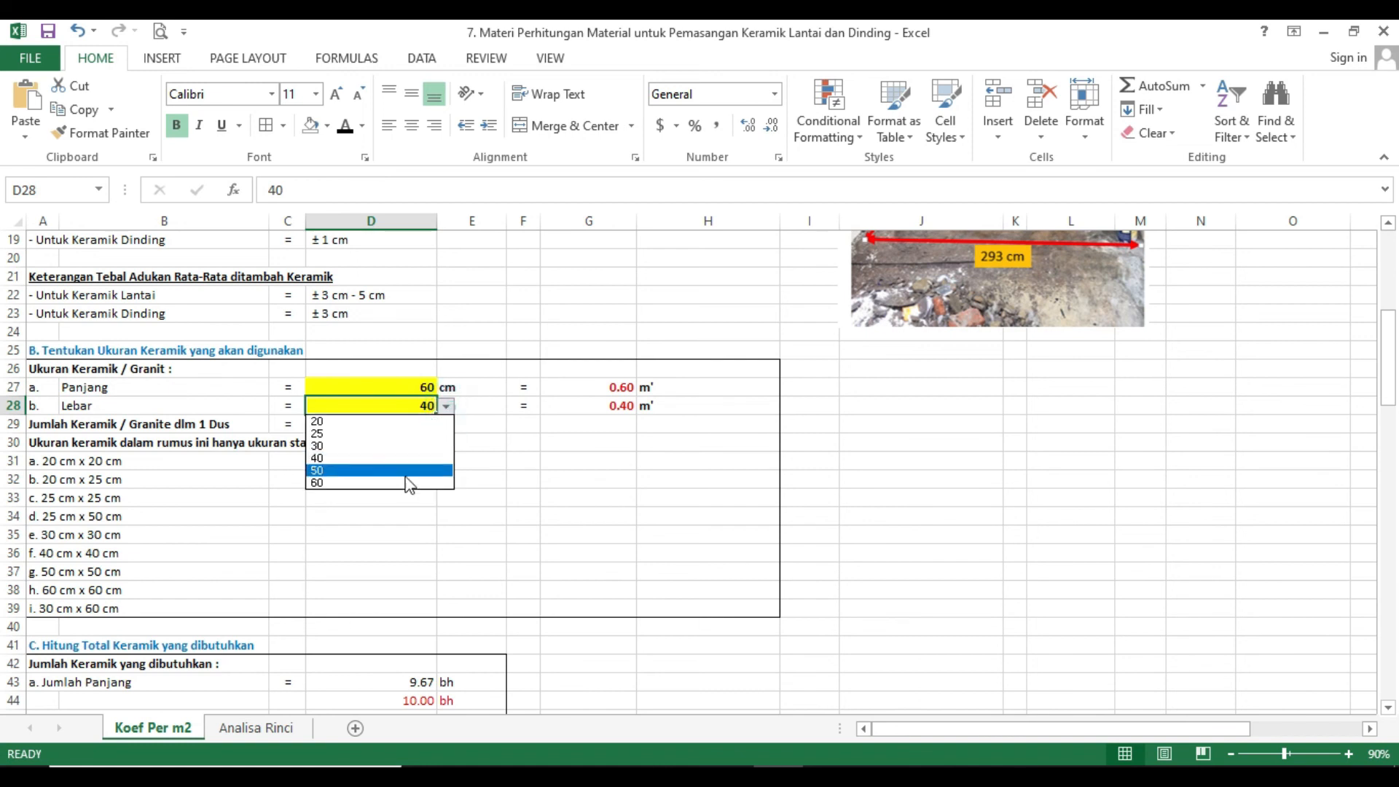
pyautogui.click(407, 483)
# - Choose AM 53 as the grout brand (Merk Nat) in section D
pyautogui.scroll(-3, 404, 481)
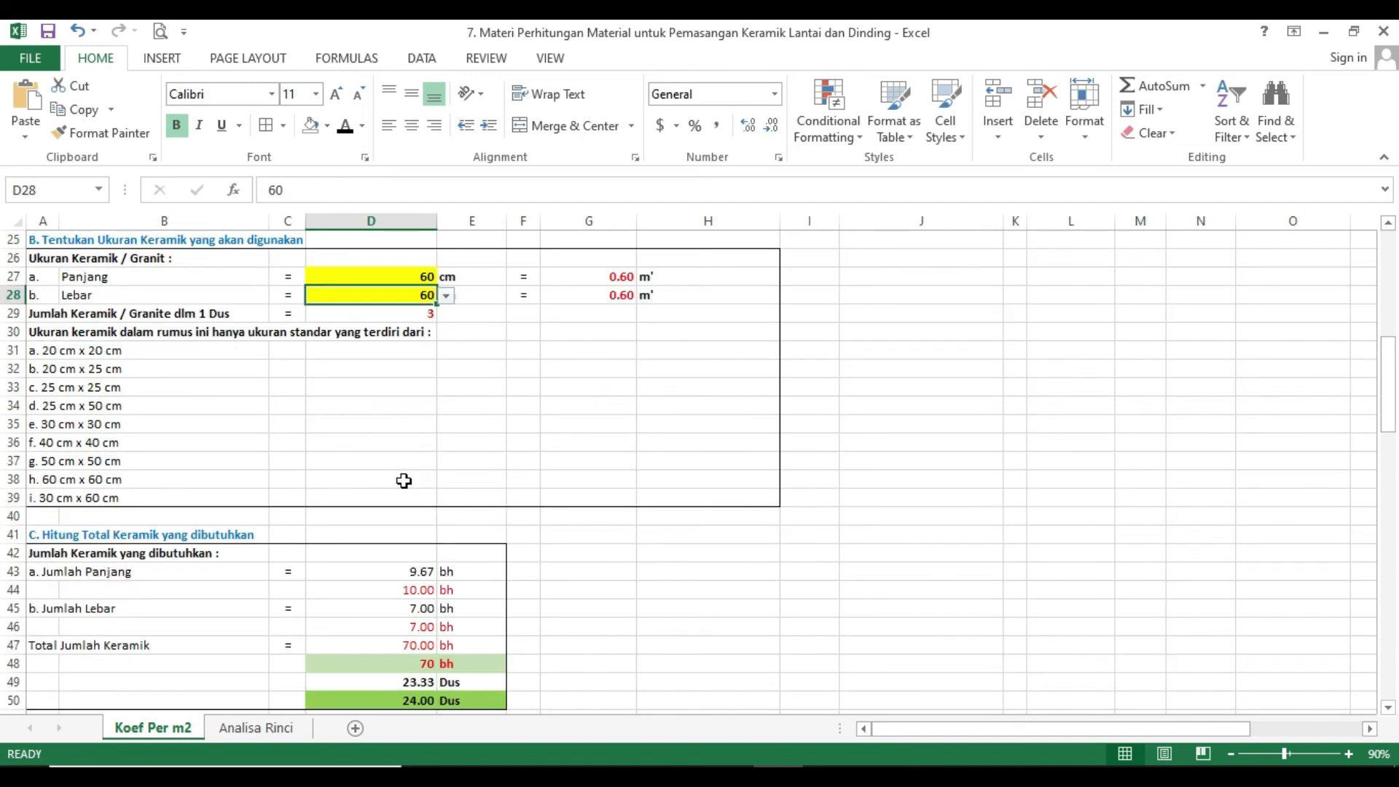
pyautogui.scroll(-4, 404, 481)
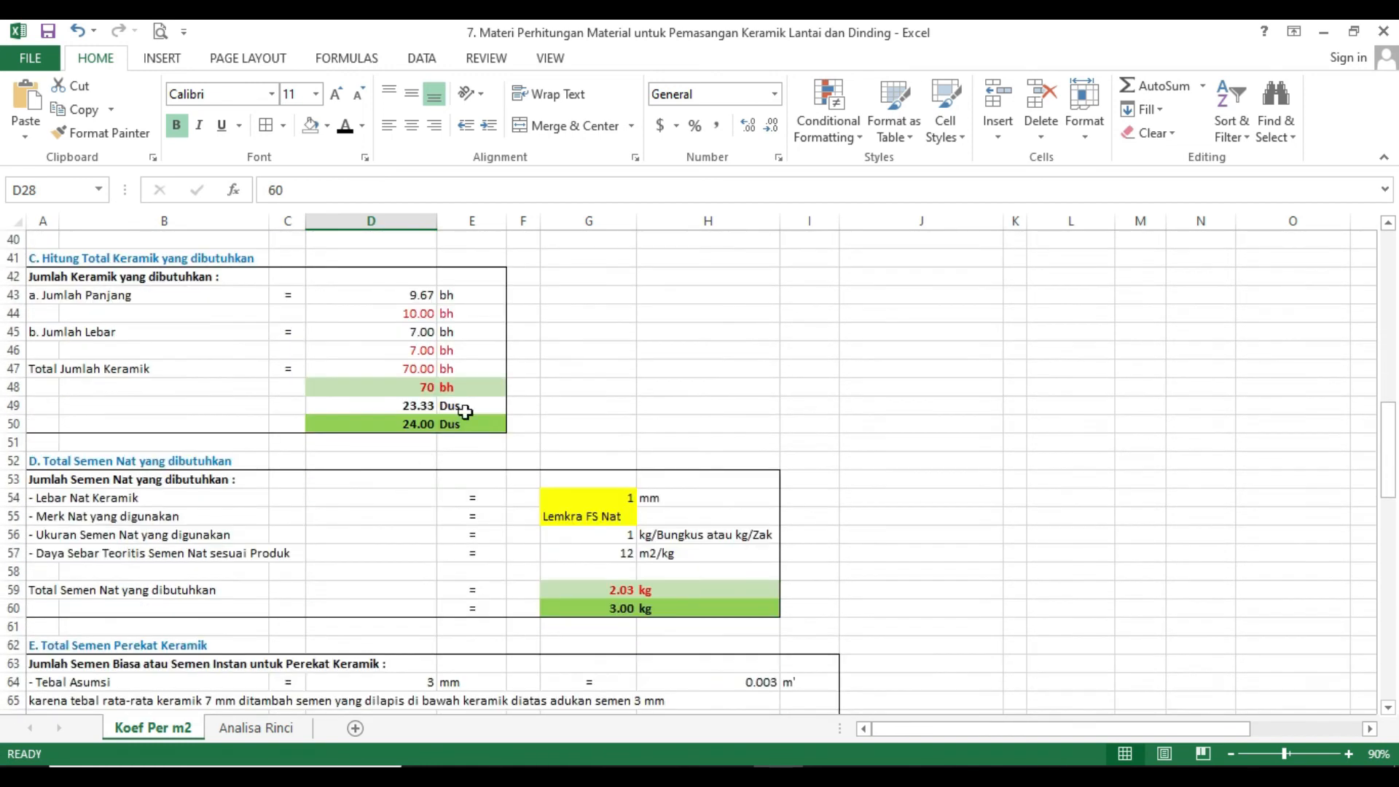
pyautogui.scroll(-1, 560, 510)
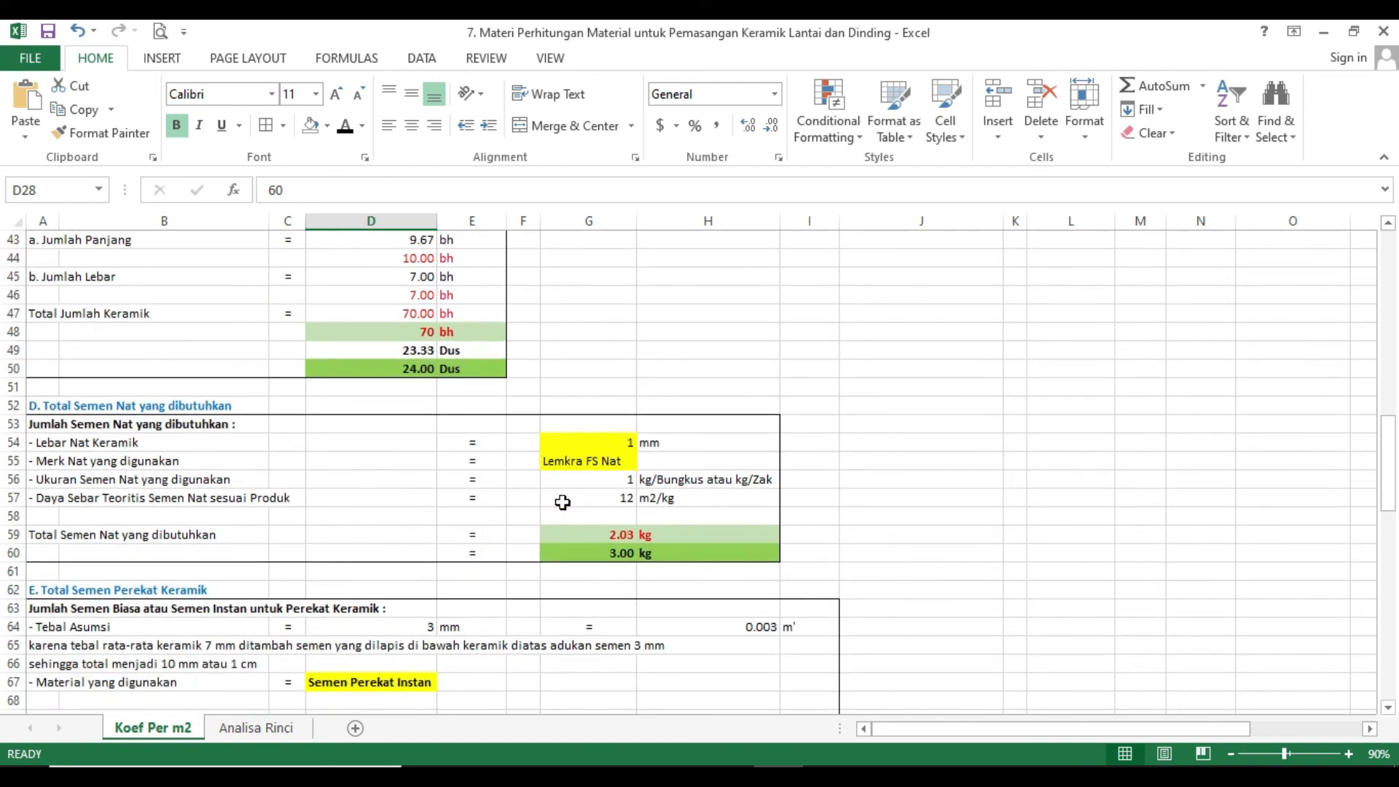
pyautogui.click(577, 462)
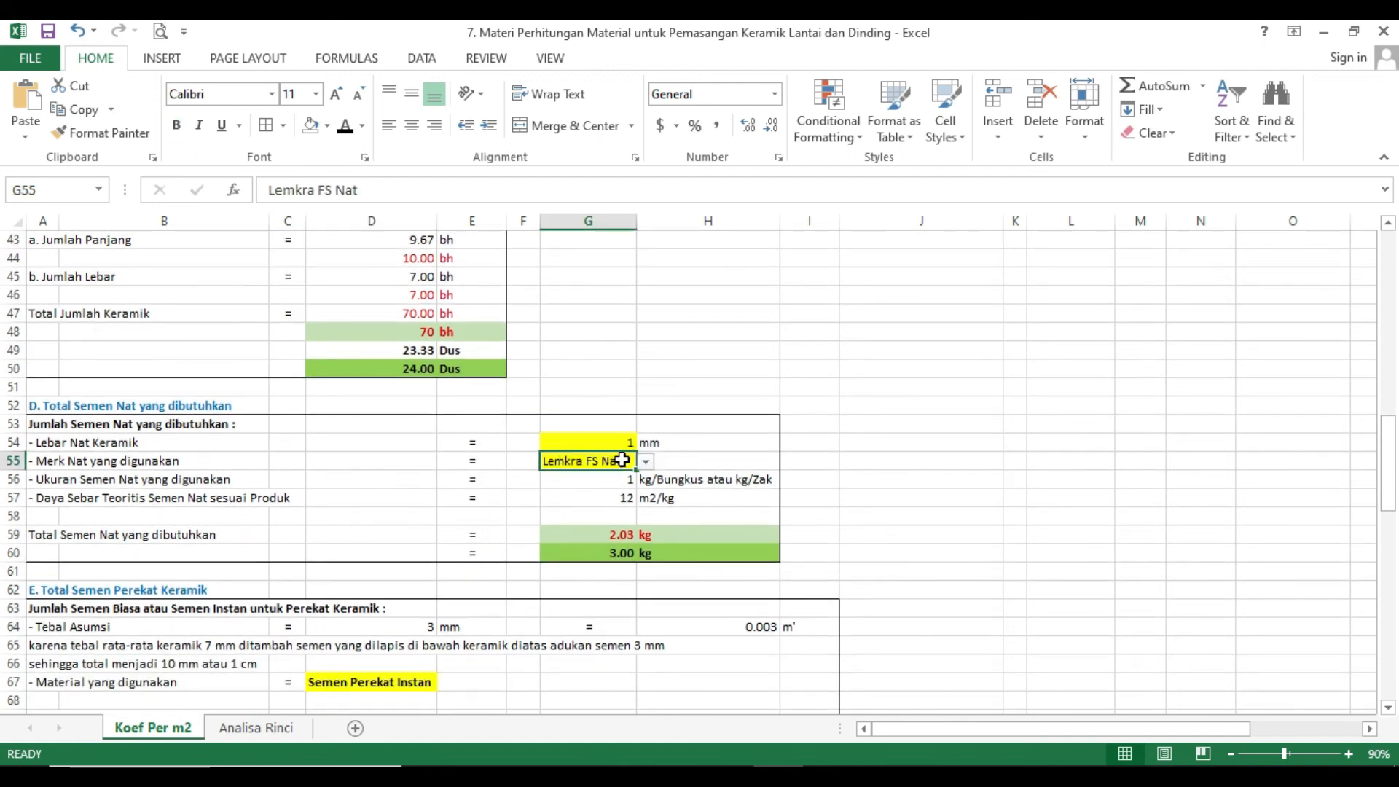
pyautogui.click(646, 462)
pyautogui.click(621, 475)
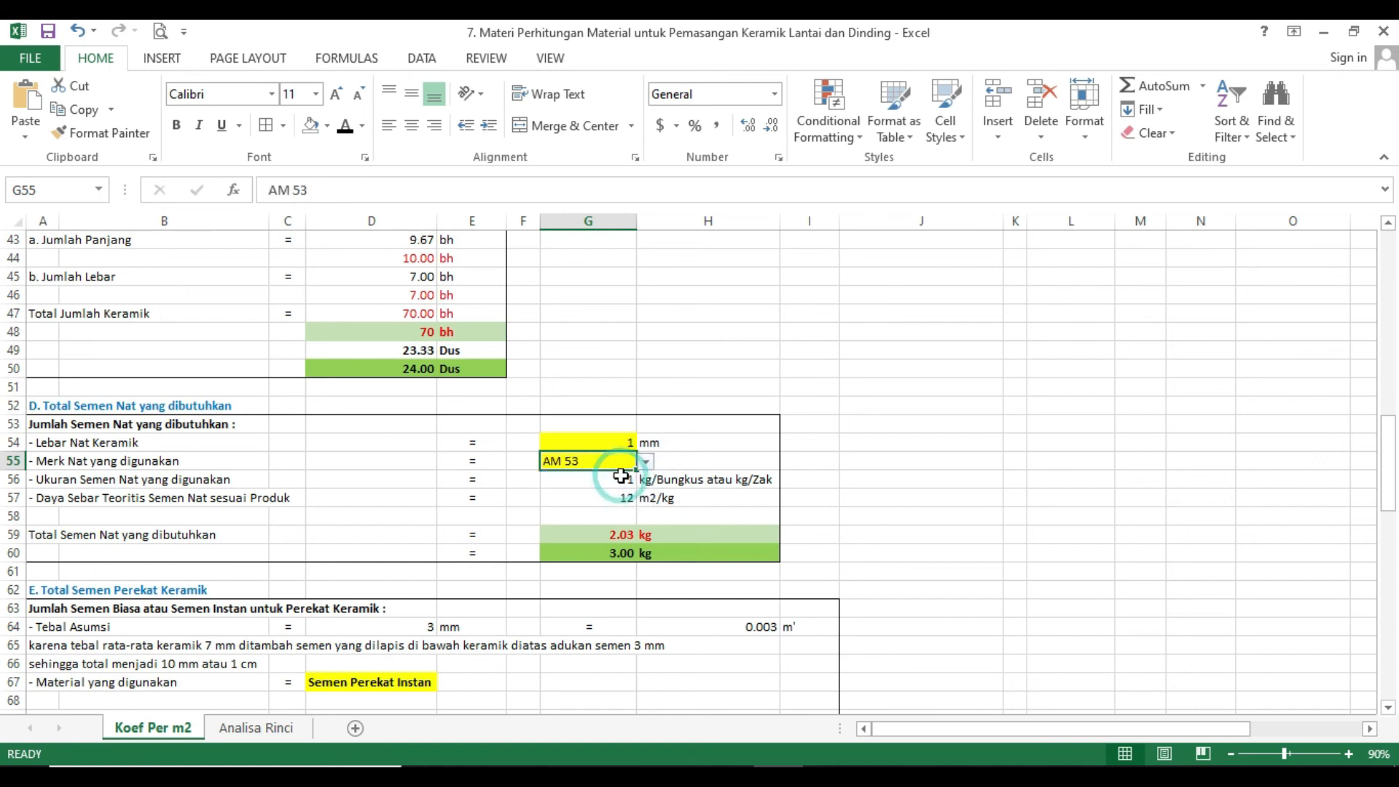
# - Choose AM 42 as the instant tile adhesive material in section E
pyautogui.scroll(-6, 615, 481)
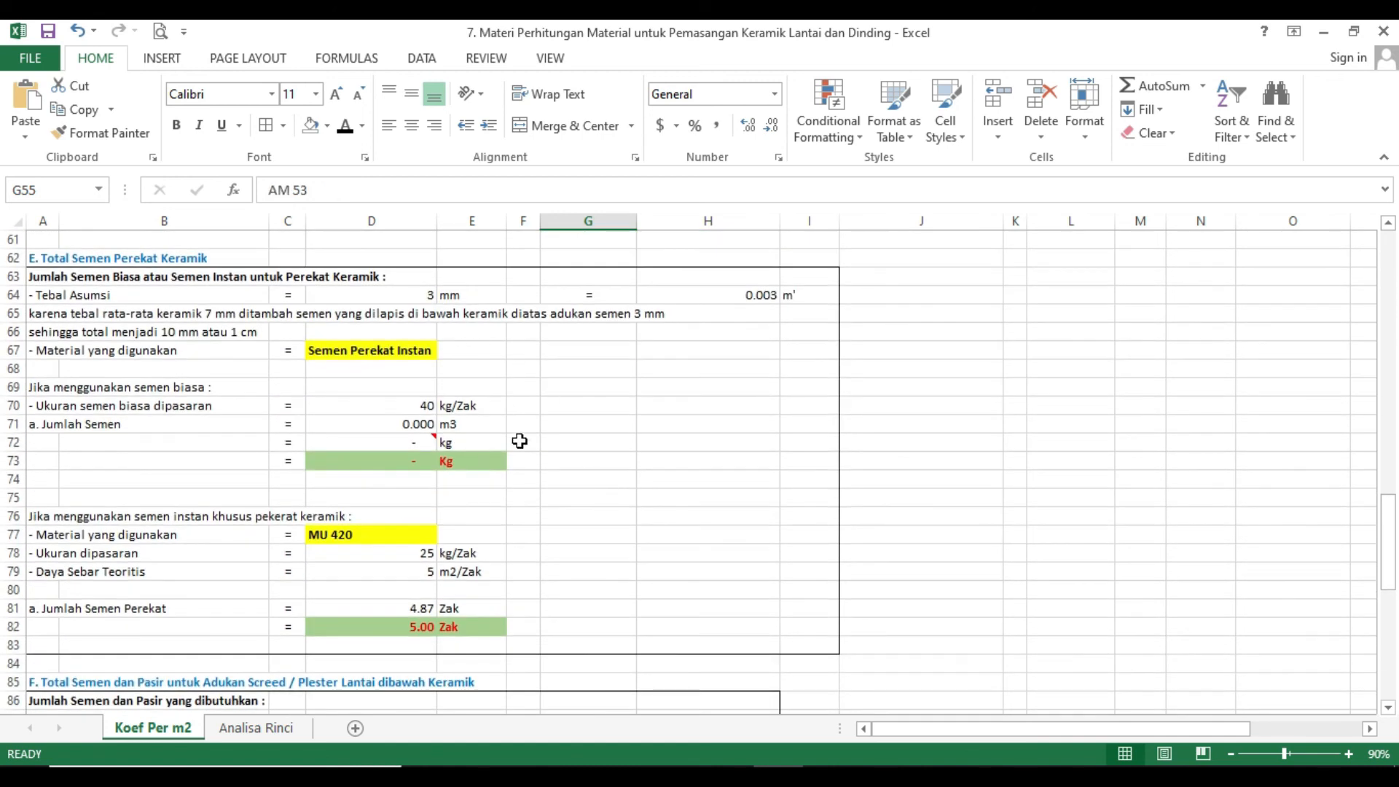
pyautogui.click(396, 535)
pyautogui.click(446, 536)
pyautogui.click(428, 563)
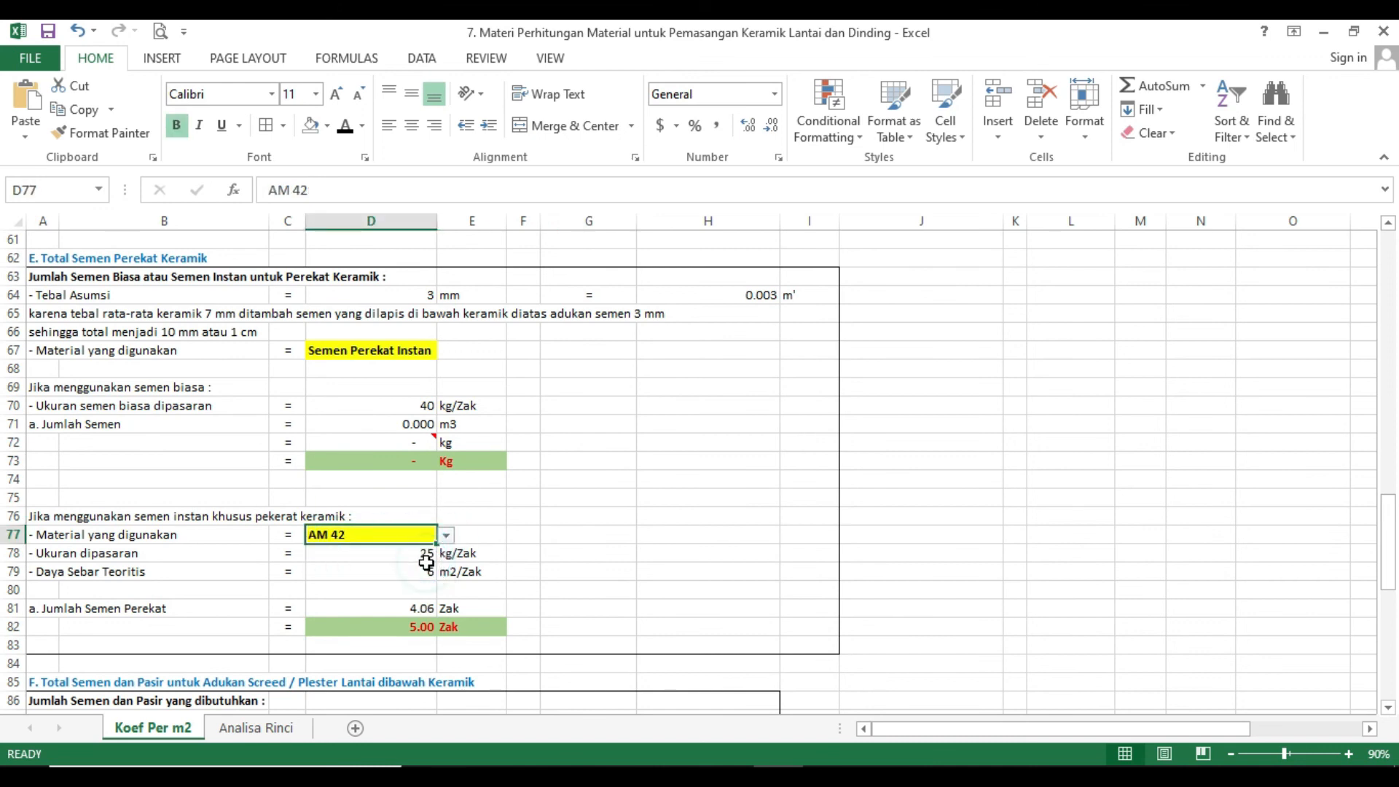
# - Set the sand part (Pasir) of the mortar ratio in section F to 6
pyautogui.scroll(-5, 426, 562)
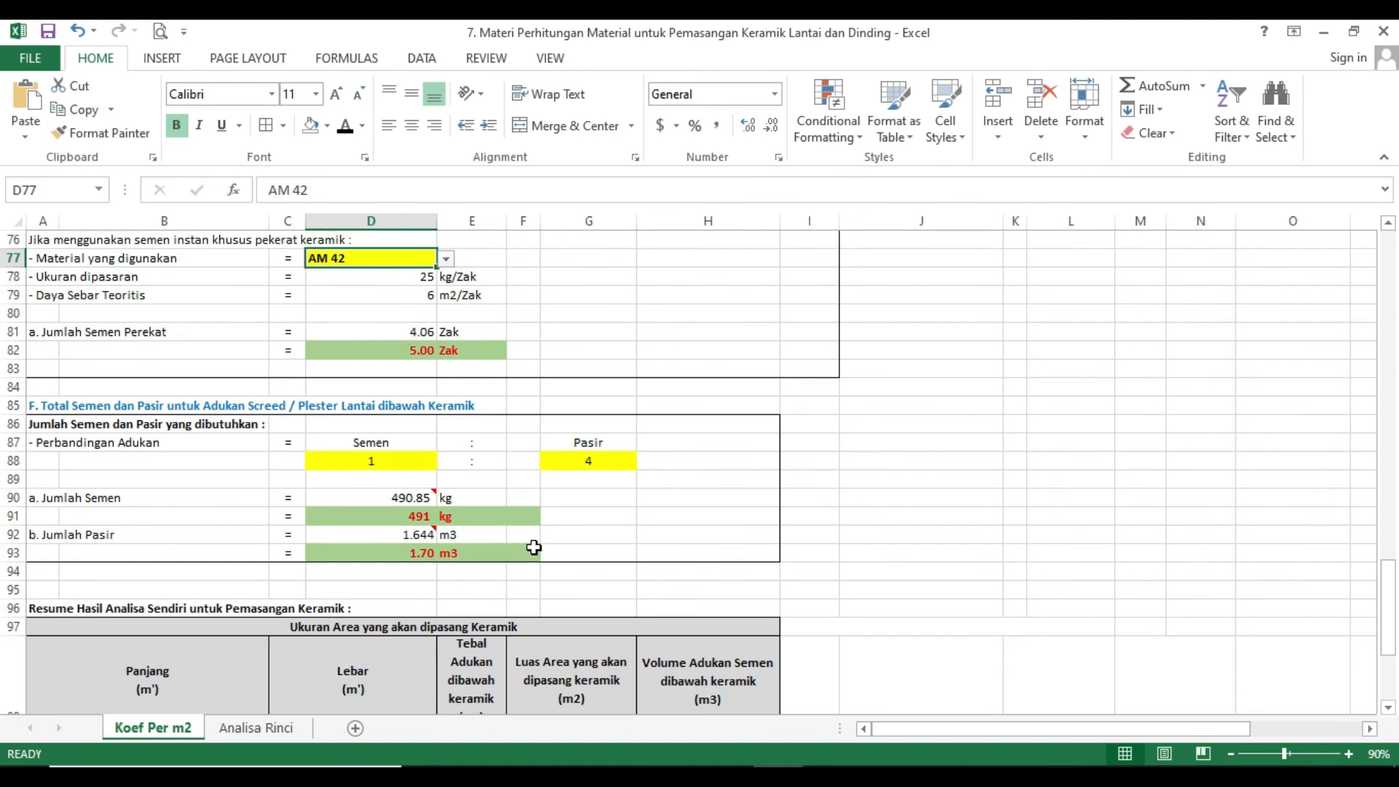
pyautogui.click(590, 463)
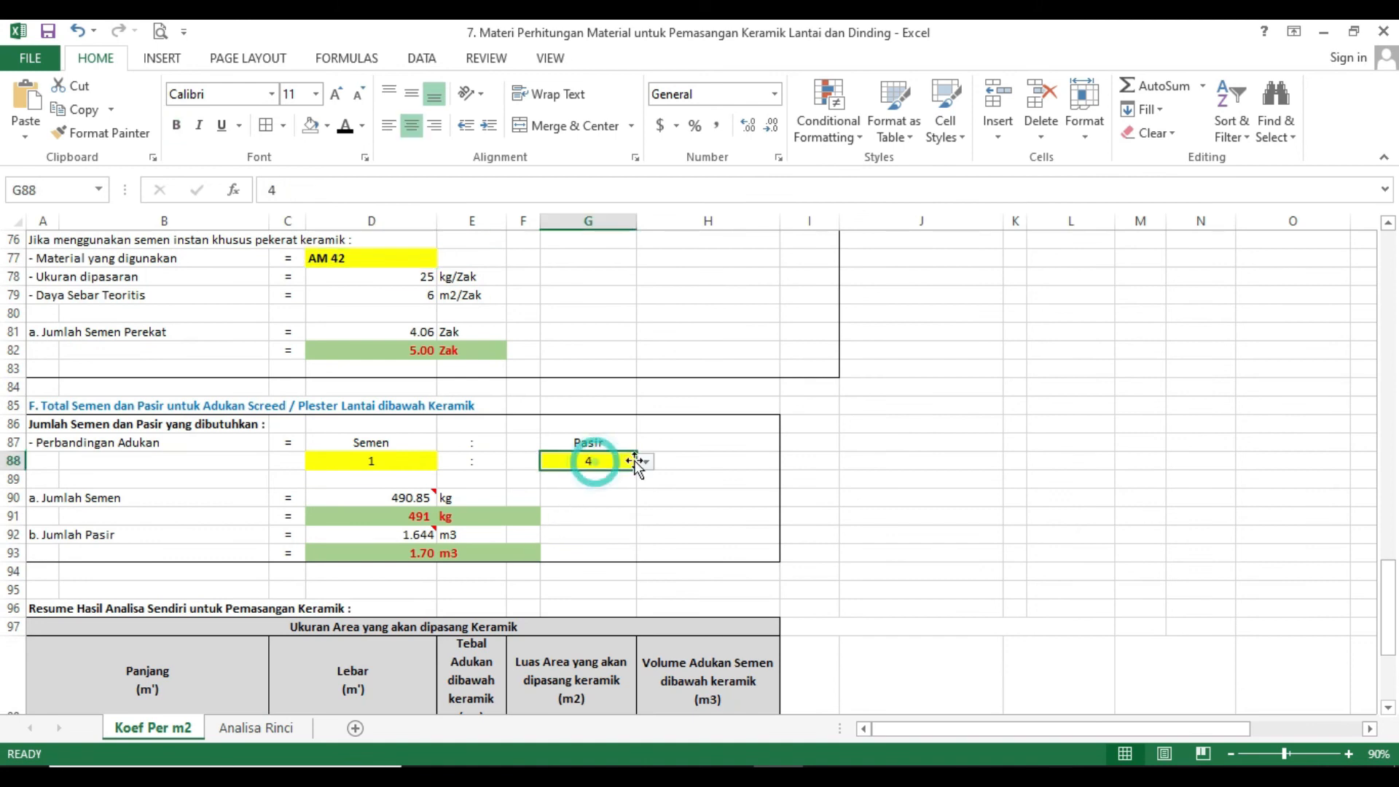
pyautogui.click(645, 462)
pyautogui.click(612, 524)
# - Review the area and material summary tables, the tile description formula, and the inputs and results in the sections above
pyautogui.scroll(-5, 612, 522)
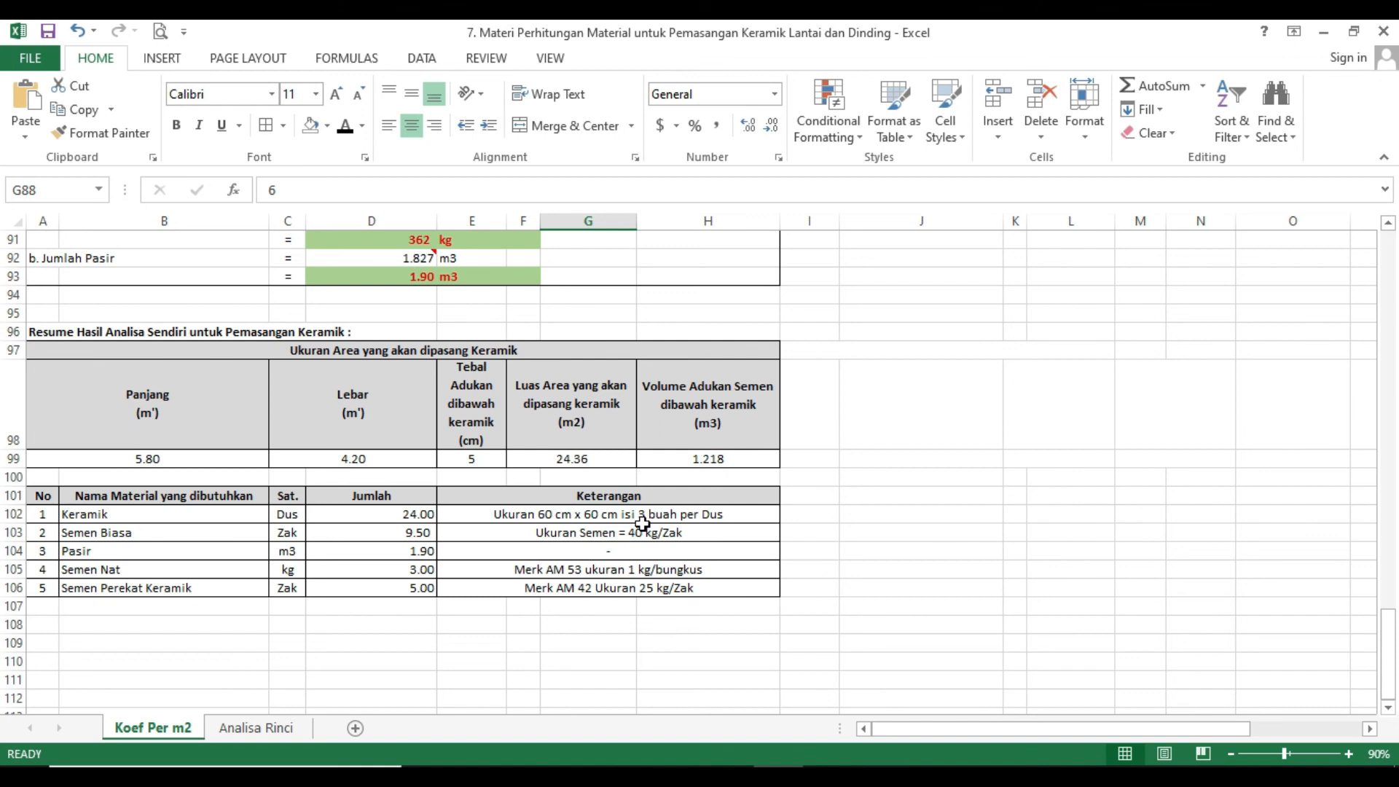
pyautogui.click(548, 519)
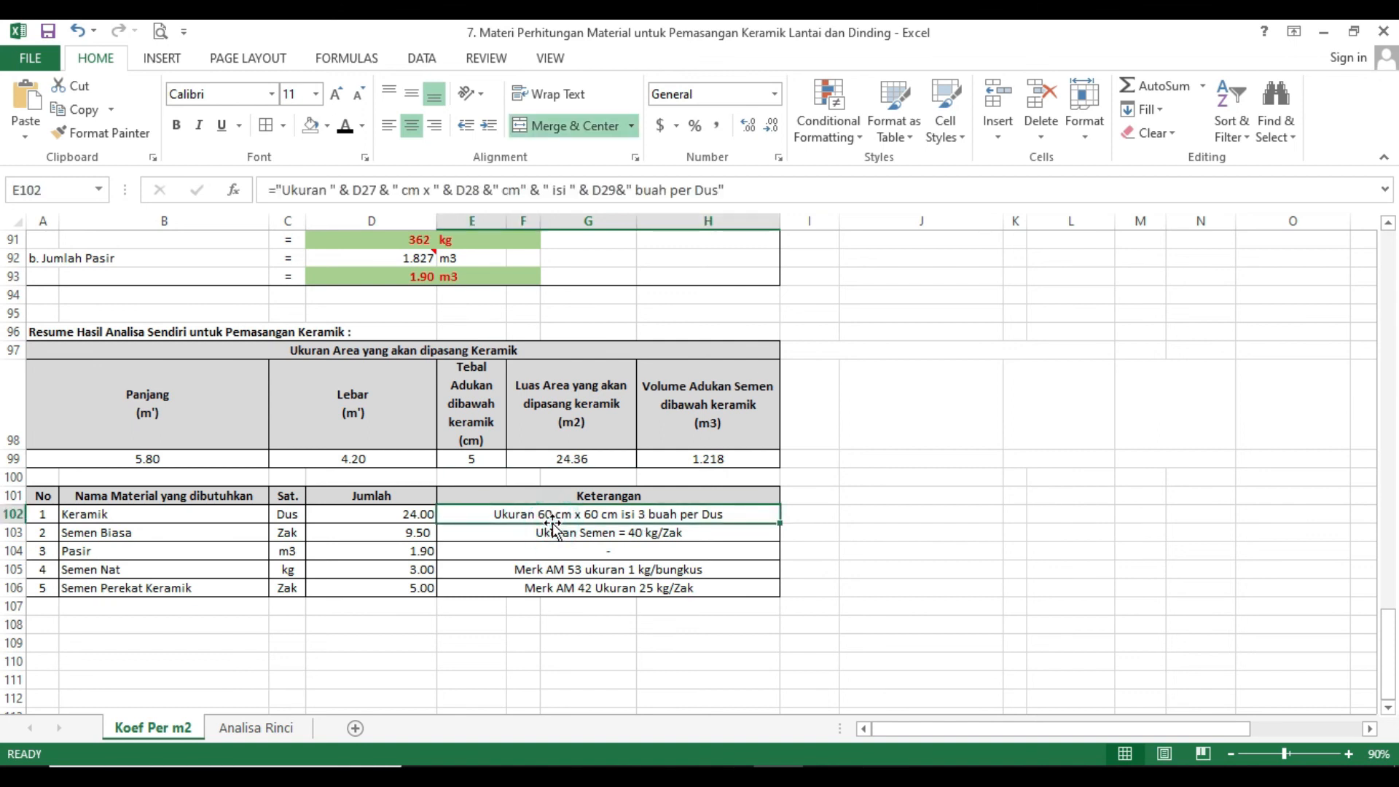
pyautogui.scroll(15, 552, 523)
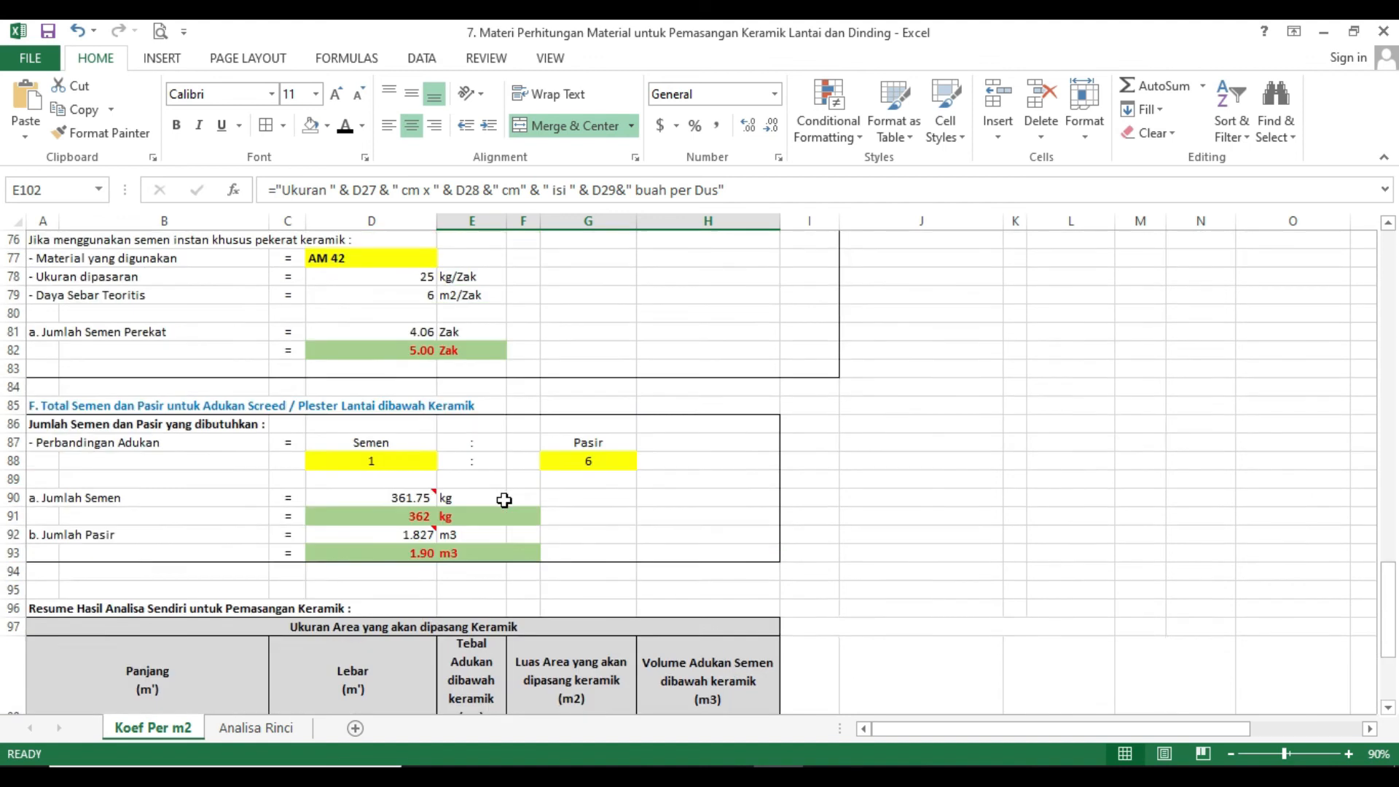
pyautogui.scroll(-17, 505, 500)
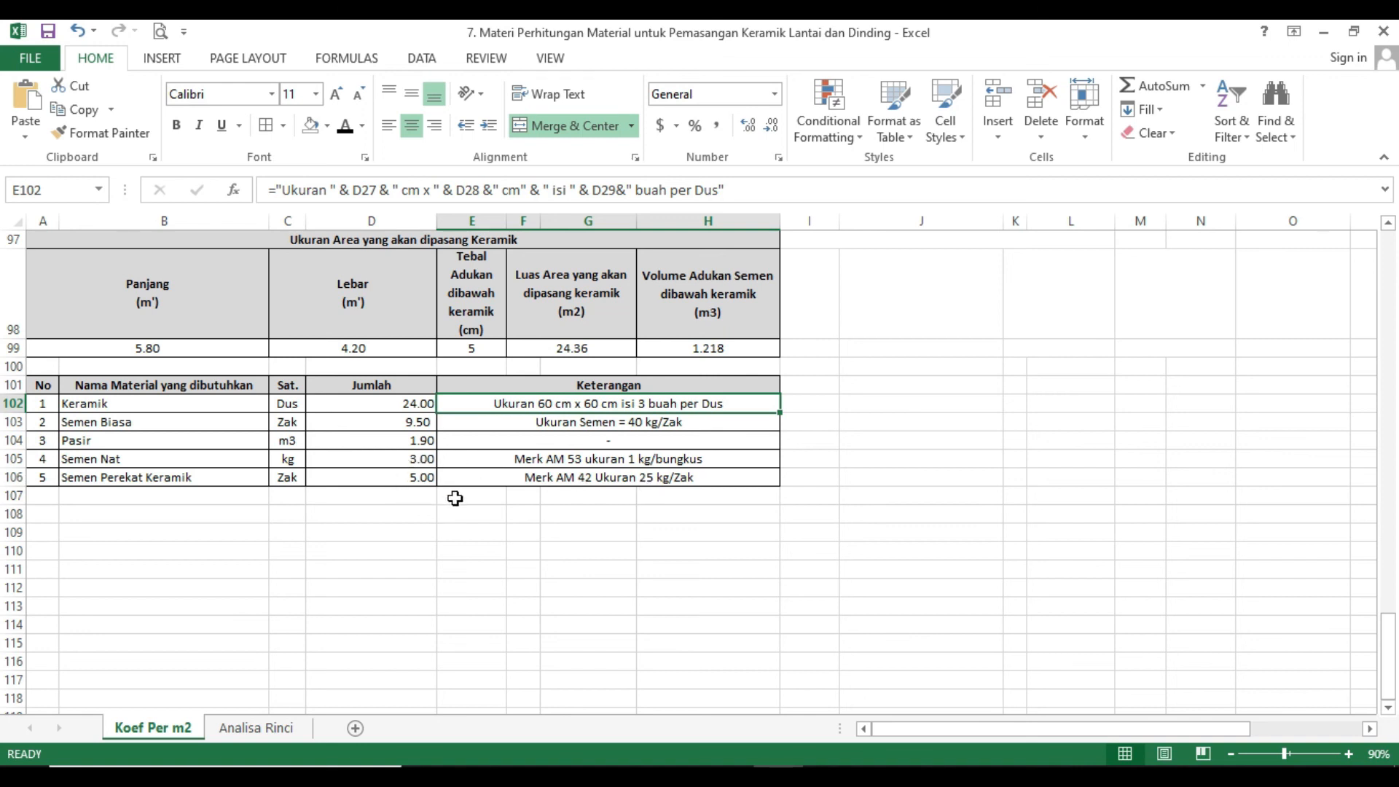
pyautogui.scroll(14, 456, 498)
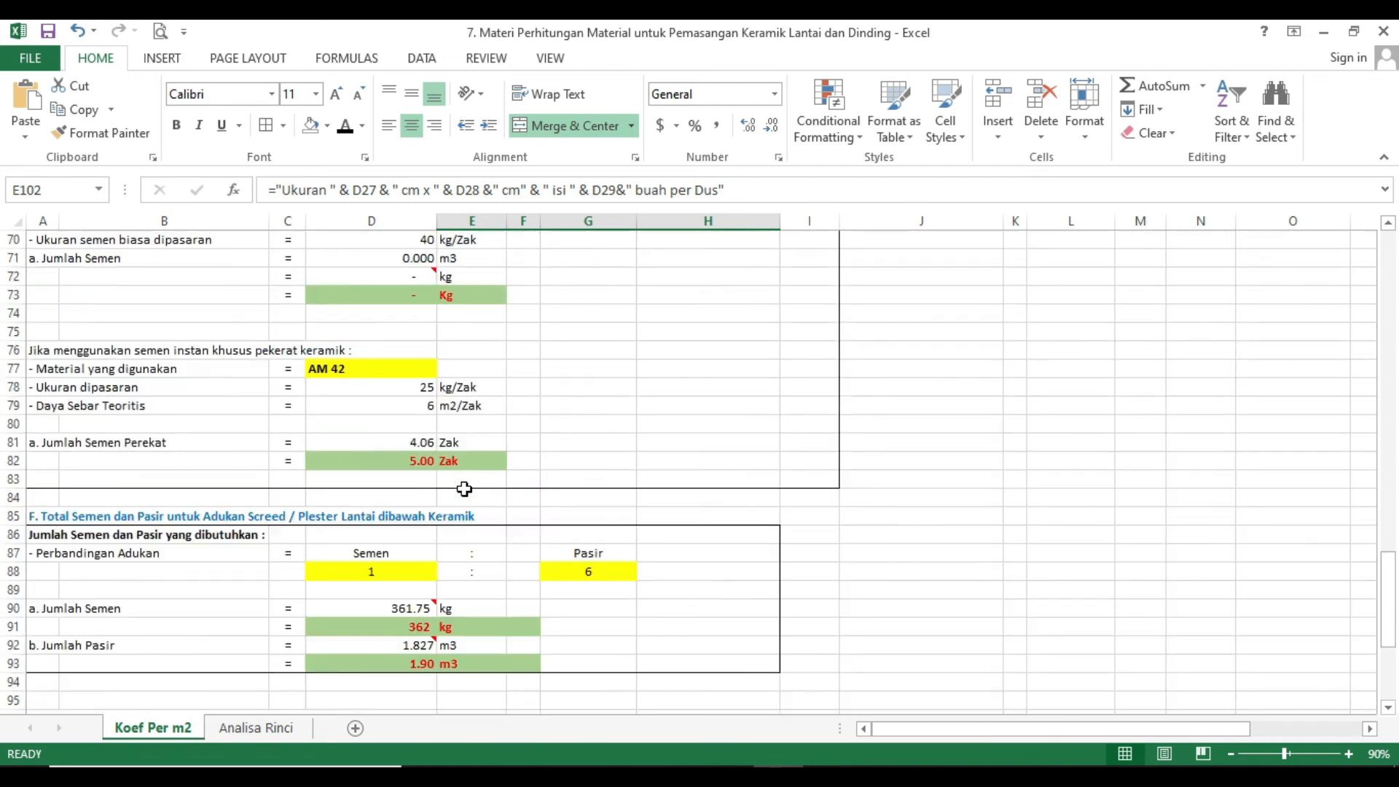
pyautogui.scroll(18, 464, 489)
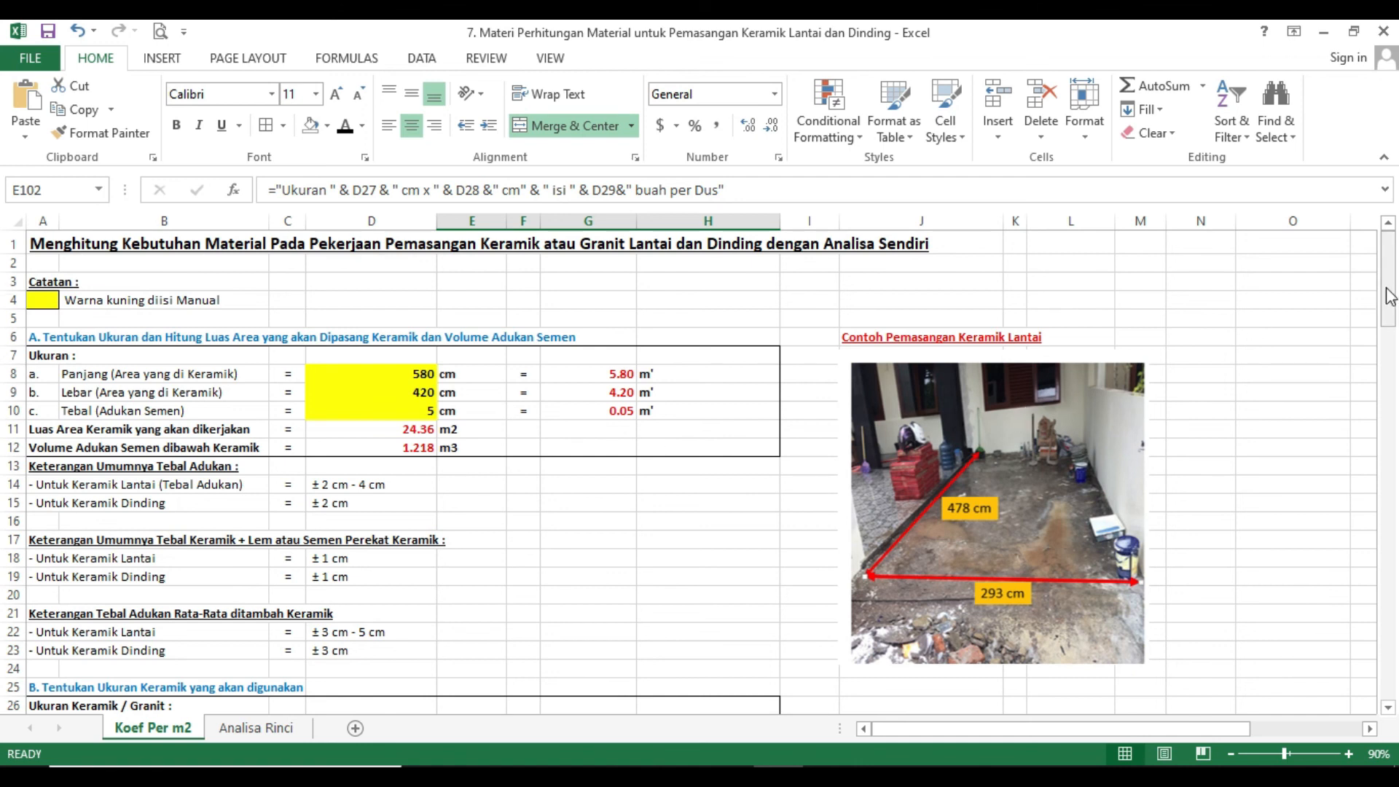
pyautogui.moveTo(1388, 297); pyautogui.dragTo(1392, 403)
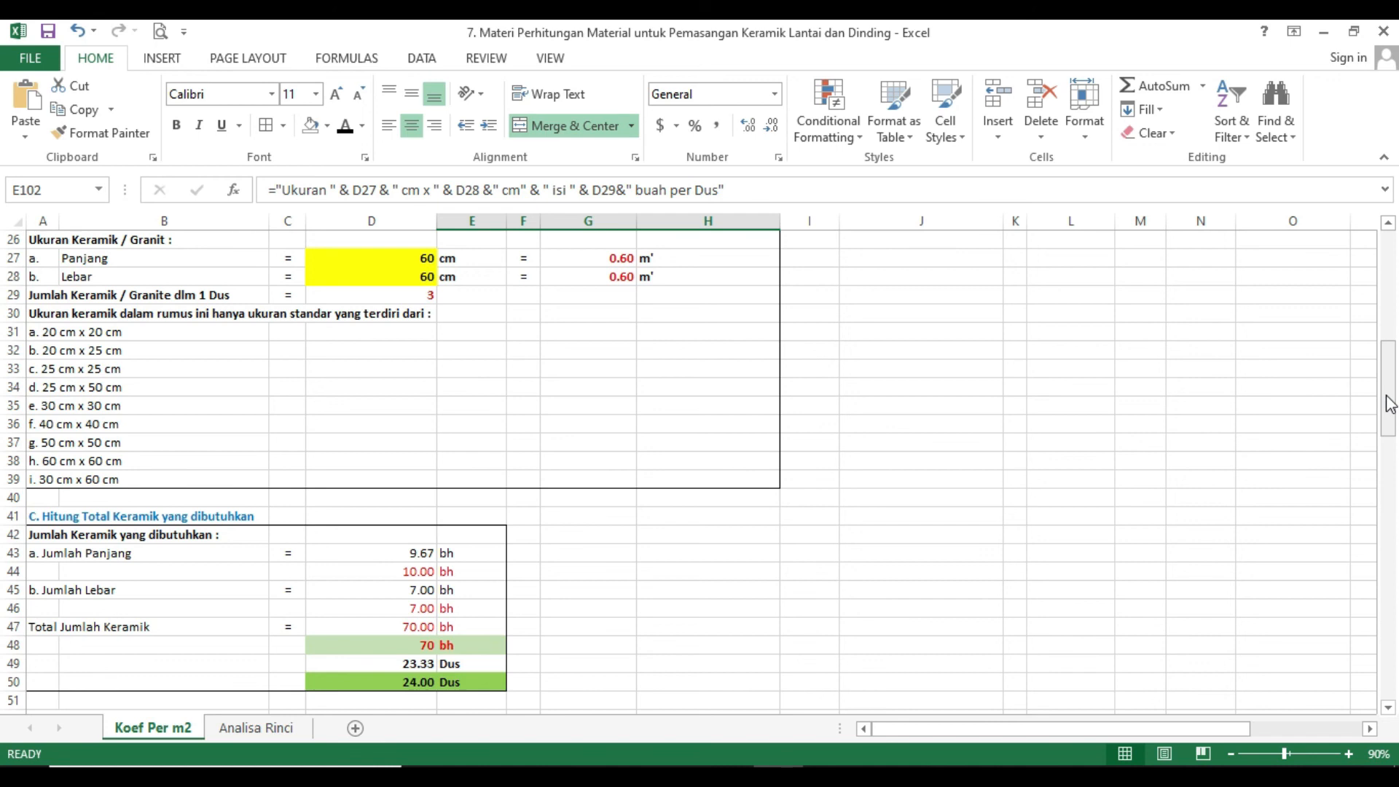
pyautogui.moveTo(1390, 404); pyautogui.dragTo(1390, 448)
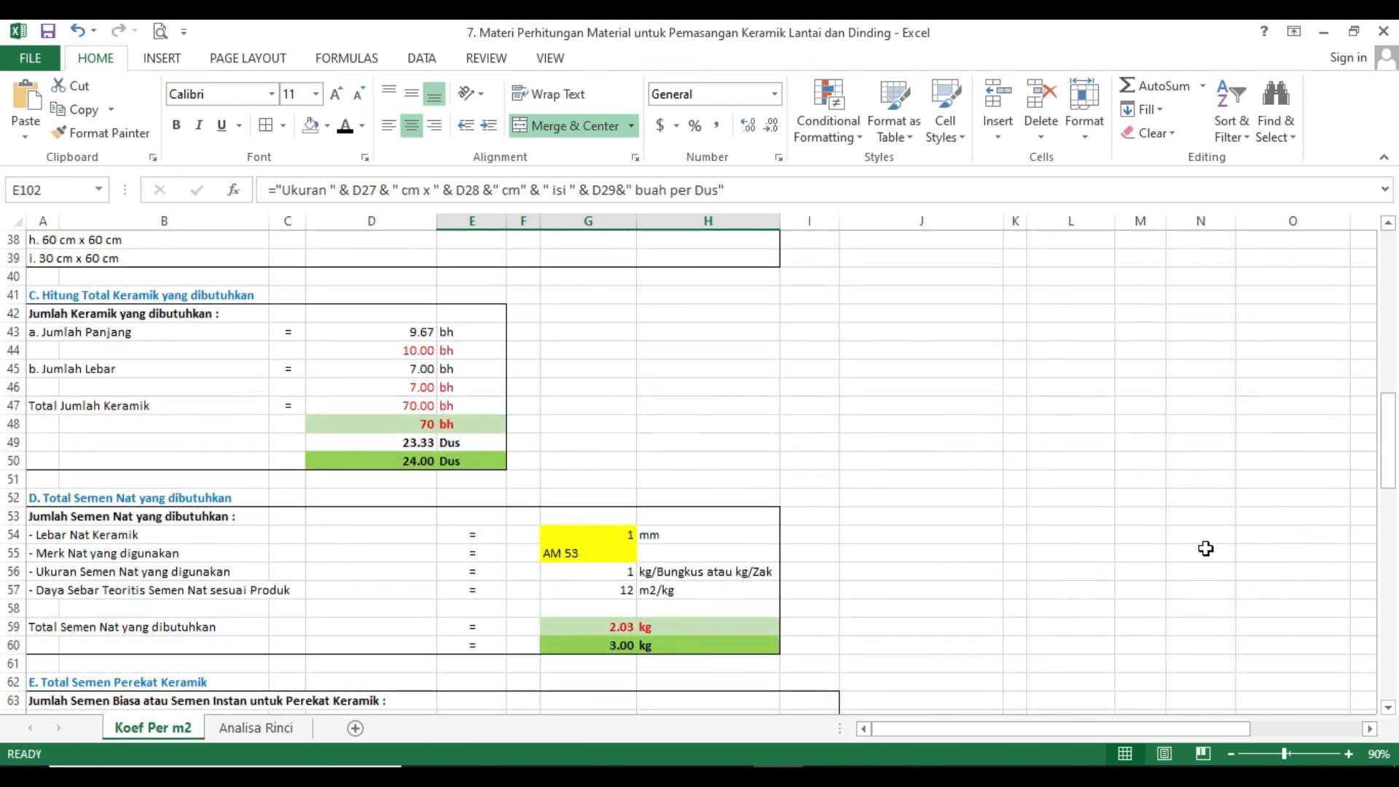